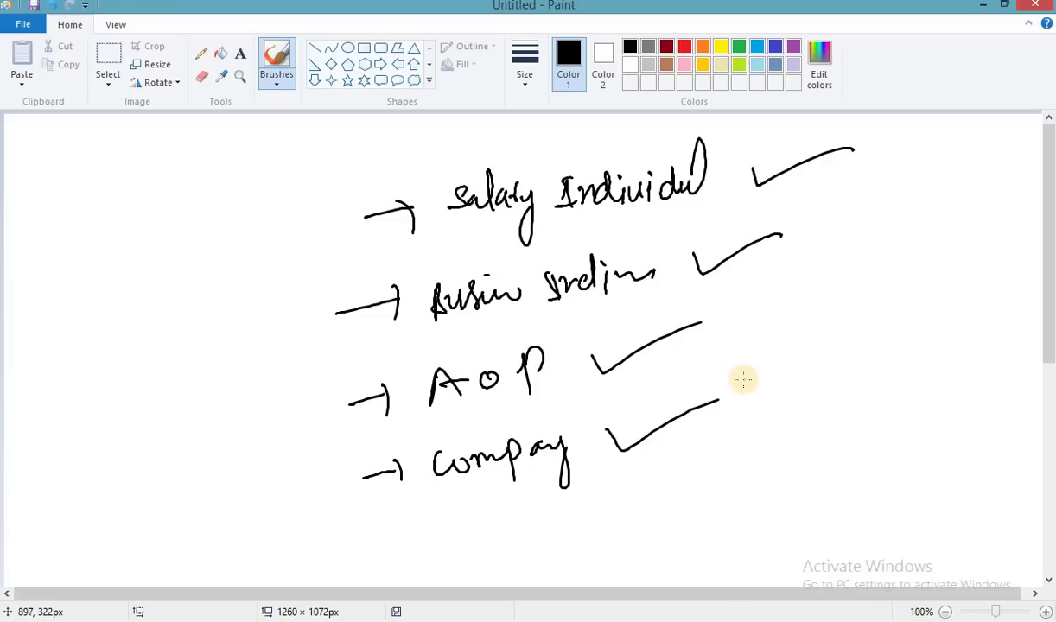
- Bracket the first three list items, draw an arrow from the bracket, and write "other then company" beside it
mouse_move(331, 211)
left_mouse_down()
mouse_move(327, 353)
mouse_move(352, 391)
left_mouse_up()
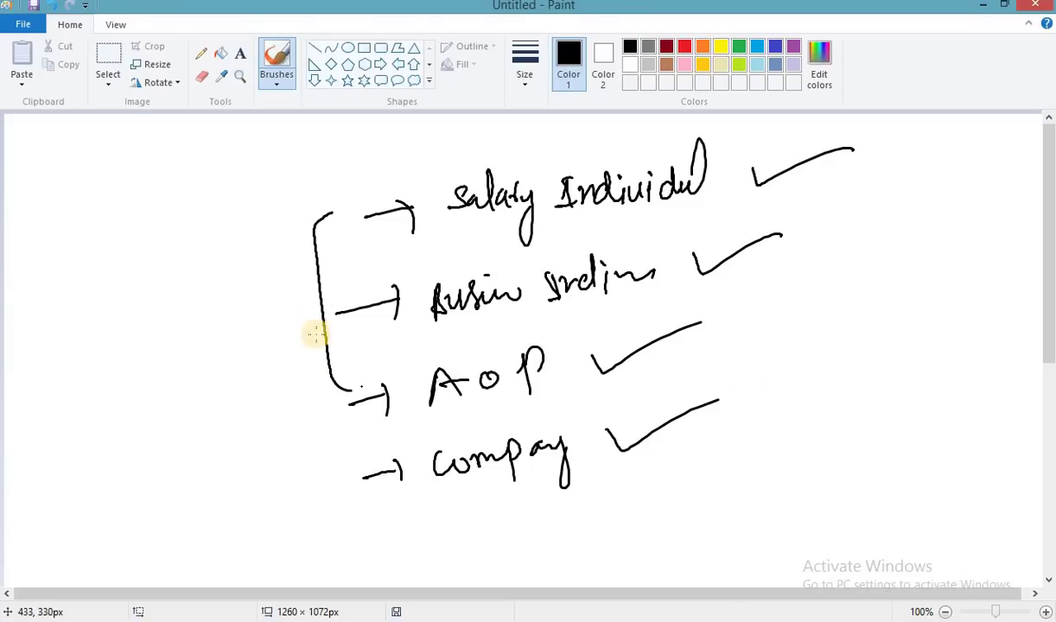
mouse_move(326, 313)
left_mouse_down()
mouse_move(261, 337)
mouse_move(290, 349)
left_mouse_up()
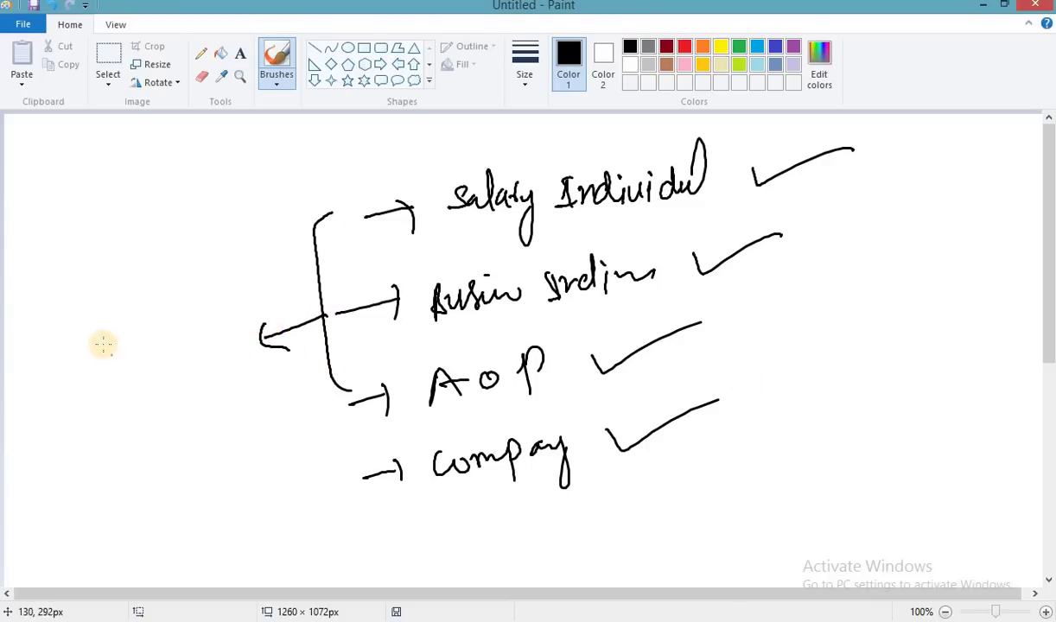
mouse_move(103, 345)
left_mouse_down()
mouse_move(118, 330)
mouse_move(110, 318)
mouse_move(187, 302)
mouse_move(195, 283)
left_mouse_up()
left_click(153, 362)
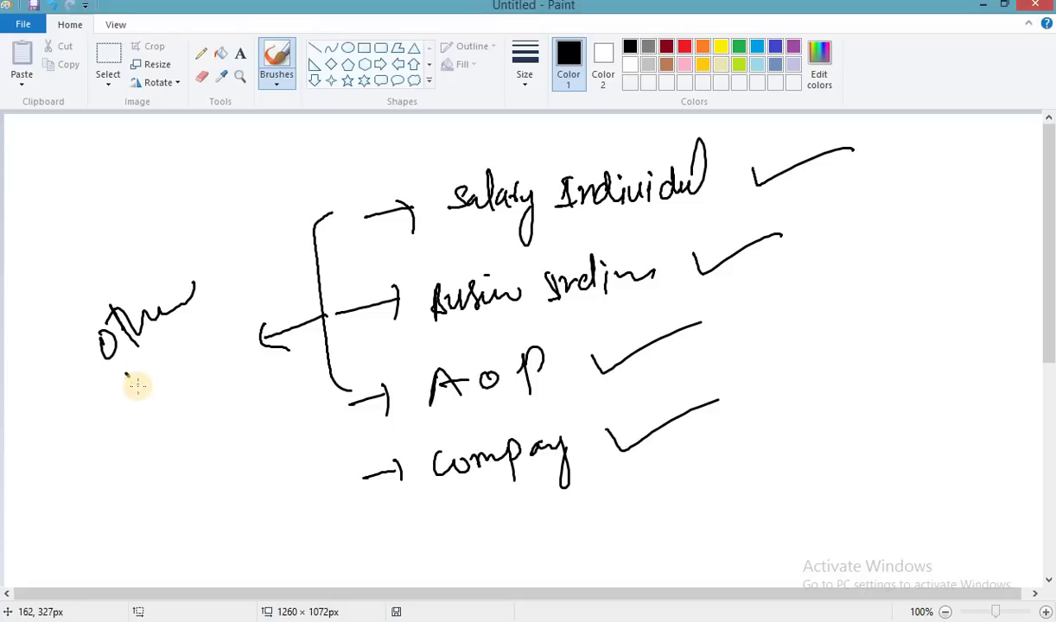
mouse_move(137, 385)
left_mouse_down()
mouse_move(130, 365)
mouse_move(164, 358)
mouse_move(172, 408)
mouse_move(227, 361)
left_mouse_up()
- Draw a slanted stroke beside the Company item and underline the salary individual, business individual and AOP entries
left_click_drag(194, 524, 329, 478)
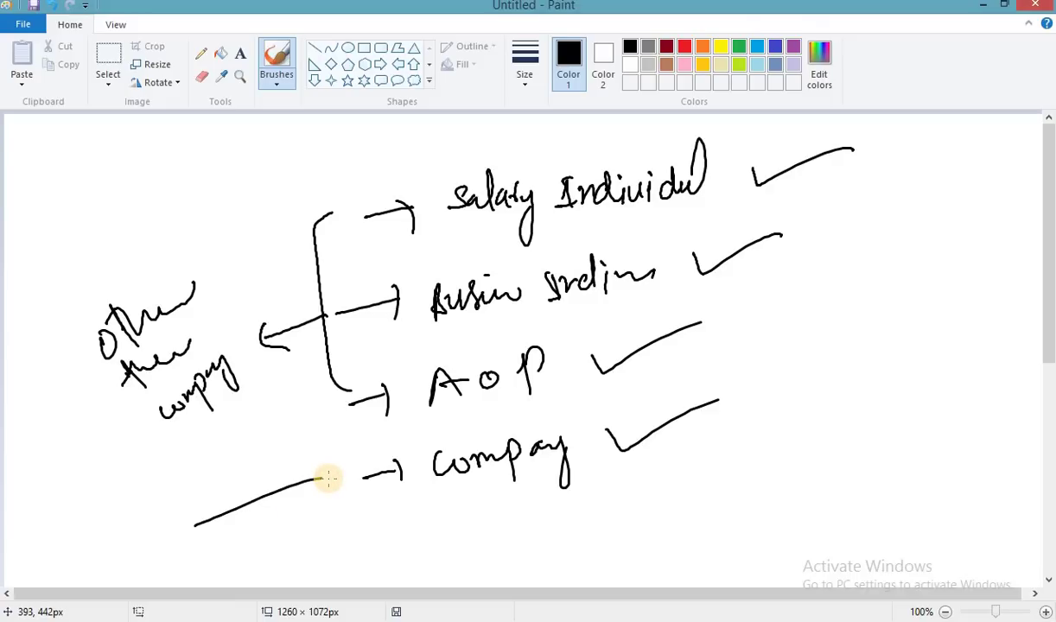
left_click_drag(457, 242, 657, 224)
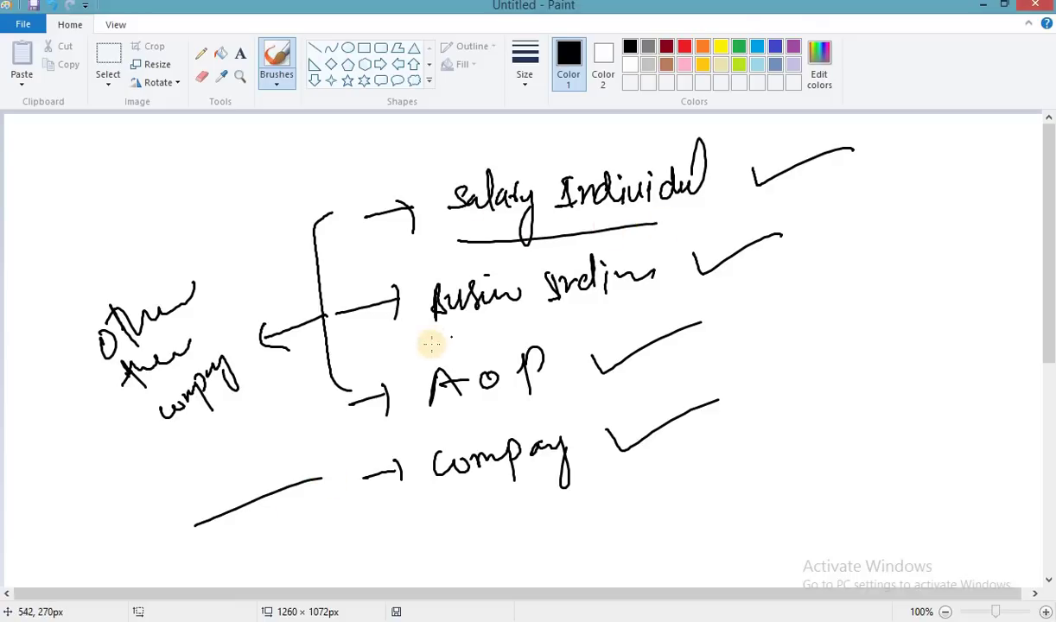
left_click_drag(432, 344, 616, 306)
left_click_drag(438, 425, 569, 400)
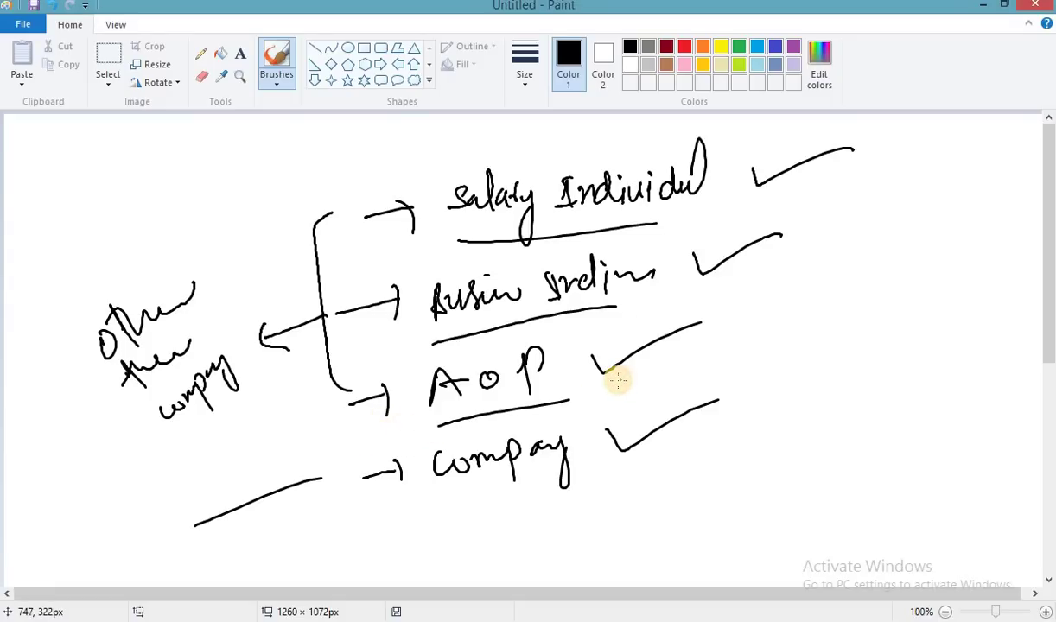
left_click(23, 23)
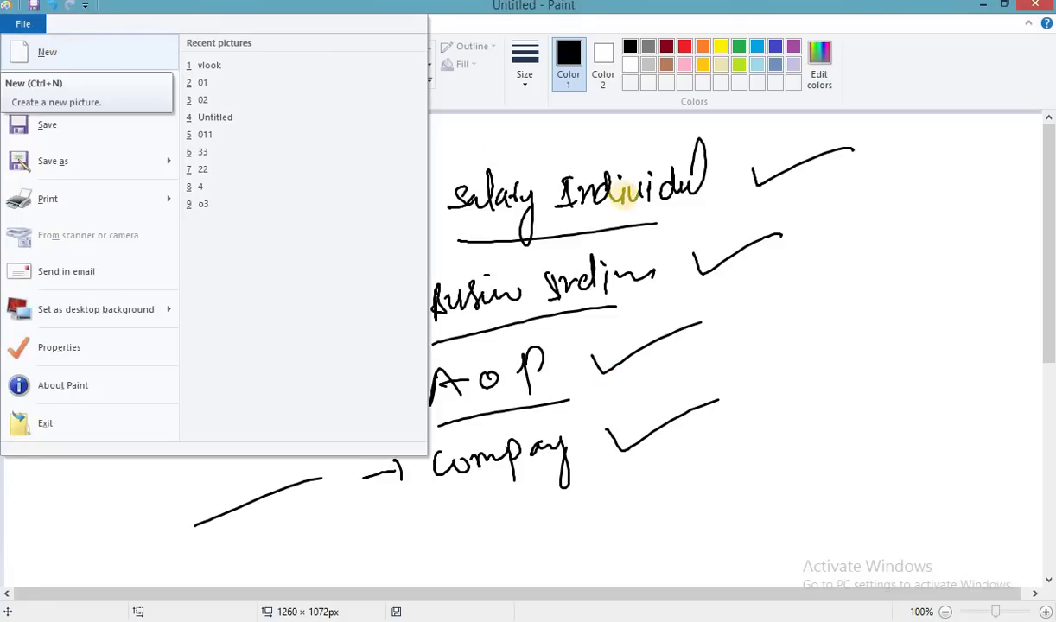
left_click(479, 229)
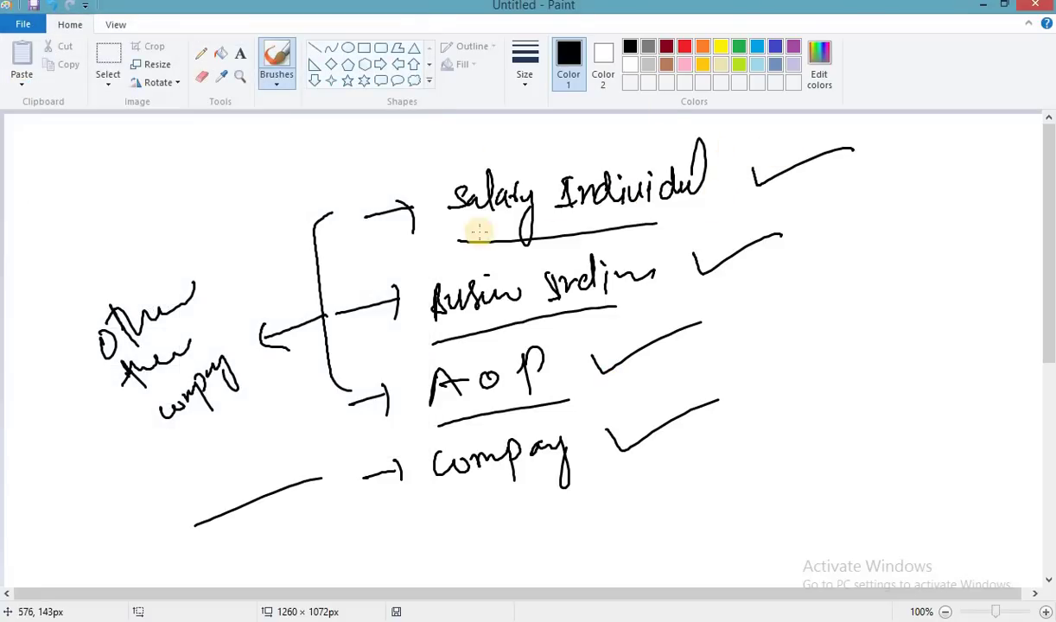
- Circle the salary individual entry in dark red
left_click(666, 45)
mouse_move(552, 136)
left_mouse_down()
mouse_move(425, 193)
mouse_move(596, 244)
left_mouse_up()
left_click_drag(748, 167, 571, 148)
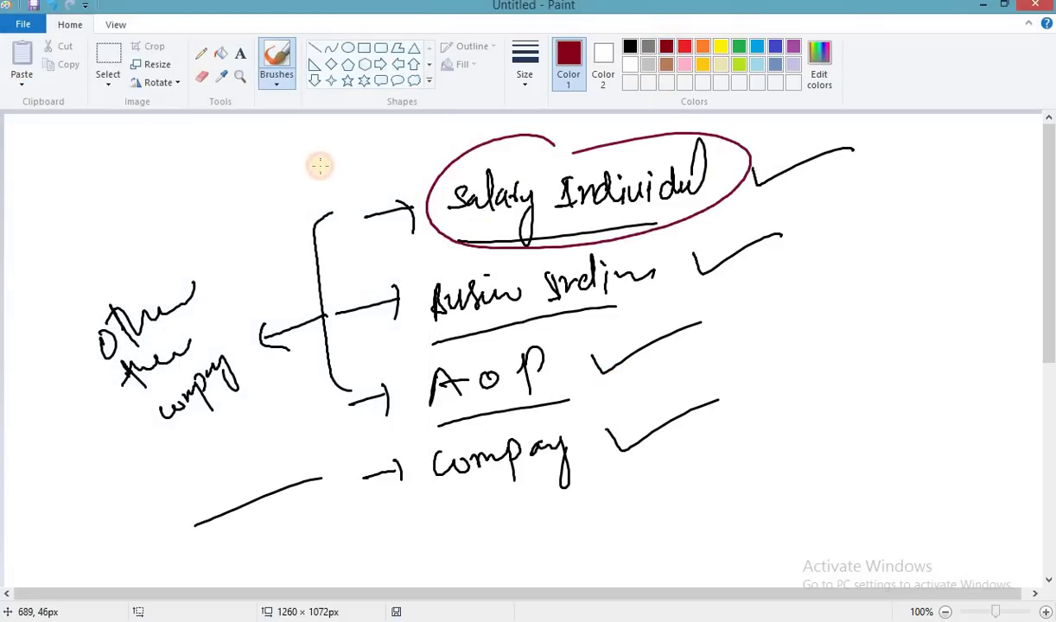
- Start a new blank picture without saving the current drawing
left_click(23, 24)
left_click(84, 41)
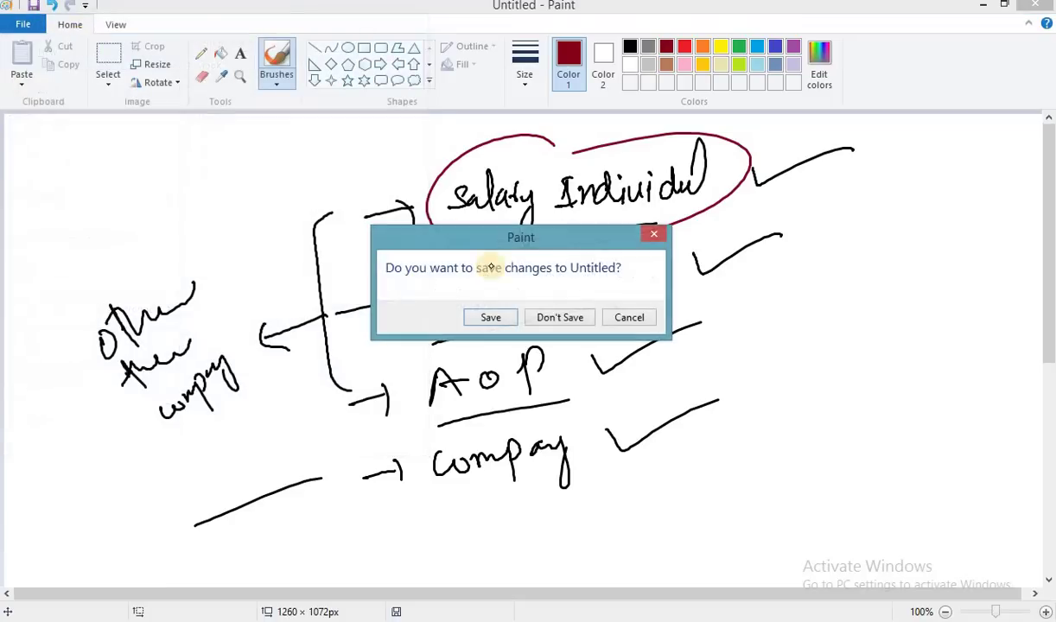
left_click(556, 317)
left_click(605, 358)
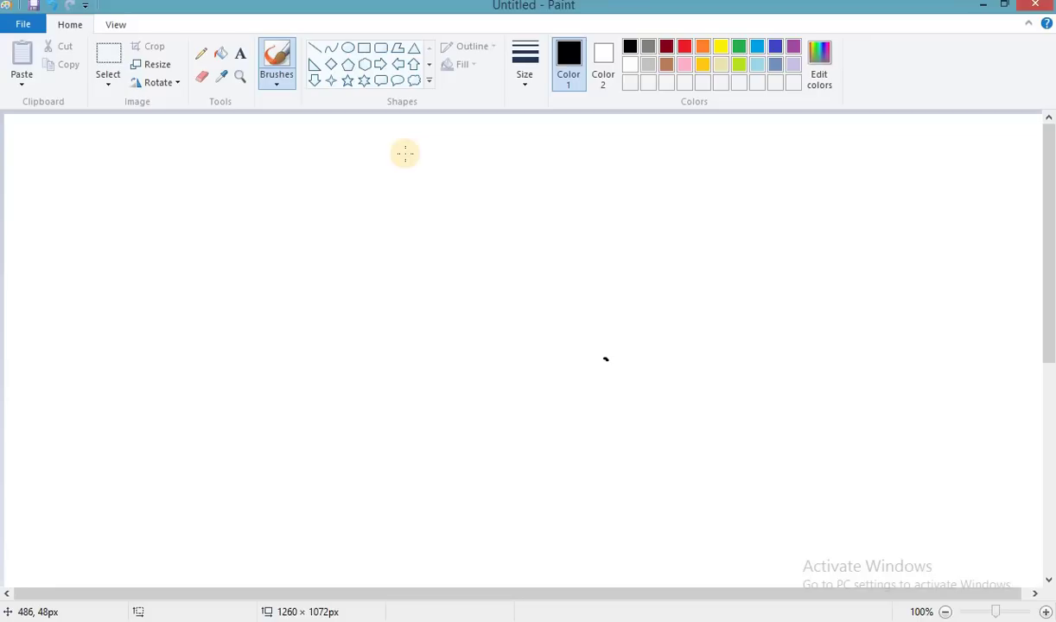
- Handwrite the heading "Salary Return" near the top of the canvas and underline it
mouse_move(508, 154)
left_mouse_down()
mouse_move(533, 160)
mouse_move(560, 148)
mouse_move(567, 175)
mouse_move(624, 143)
mouse_move(665, 152)
left_mouse_up()
left_click_drag(475, 202, 490, 200)
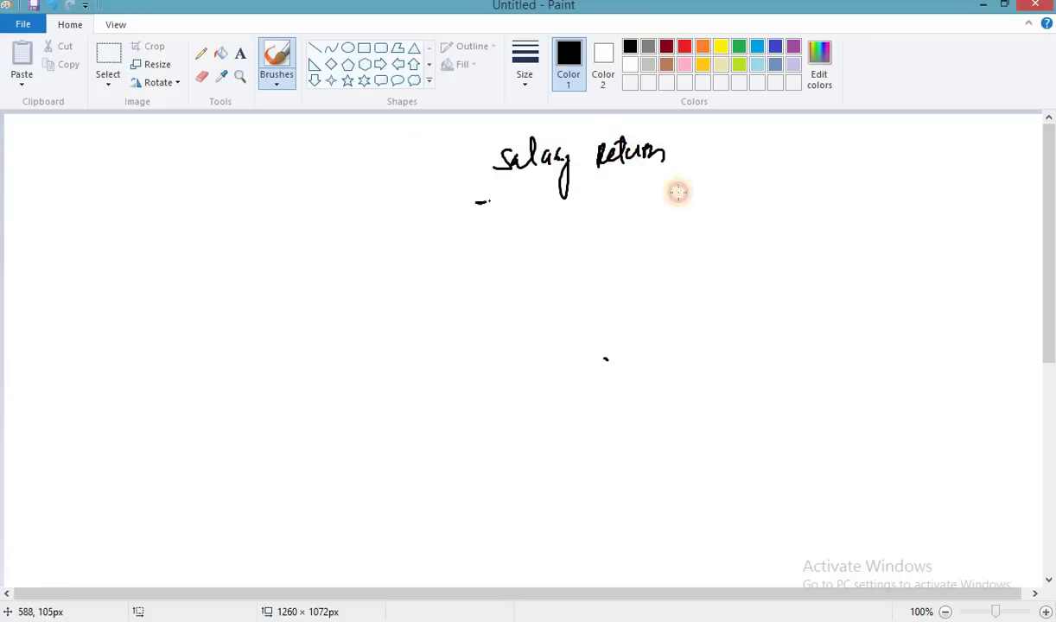
left_click_drag(679, 189, 475, 202)
- Write "114" below the heading with an arrow leading to "Return of Income"
left_click_drag(458, 256, 459, 277)
left_click_drag(465, 255, 464, 276)
mouse_move(476, 255)
left_mouse_down()
mouse_move(553, 259)
mouse_move(543, 278)
left_mouse_up()
mouse_move(585, 245)
left_mouse_down()
mouse_move(600, 265)
mouse_move(610, 243)
mouse_move(644, 243)
mouse_move(708, 278)
mouse_move(734, 246)
mouse_move(813, 238)
left_mouse_up()
- Write "116" followed by a dash beneath the 114 line
left_click(465, 328)
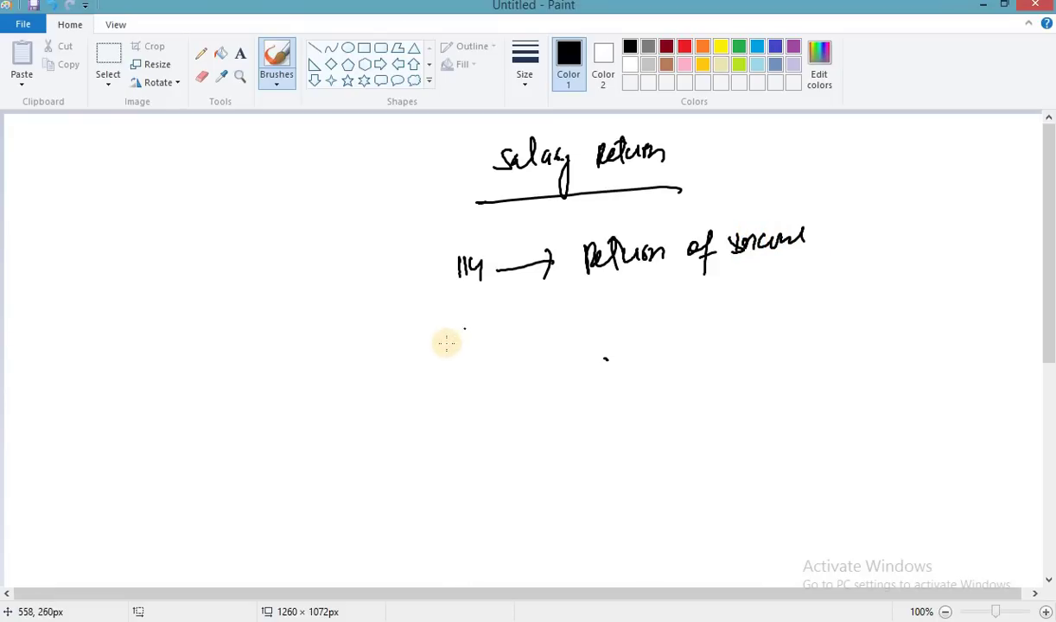
mouse_move(439, 332)
left_mouse_down()
mouse_move(439, 357)
mouse_move(447, 356)
left_mouse_up()
mouse_move(485, 320)
left_mouse_down()
mouse_move(475, 342)
mouse_move(553, 322)
left_mouse_up()
left_click(570, 291)
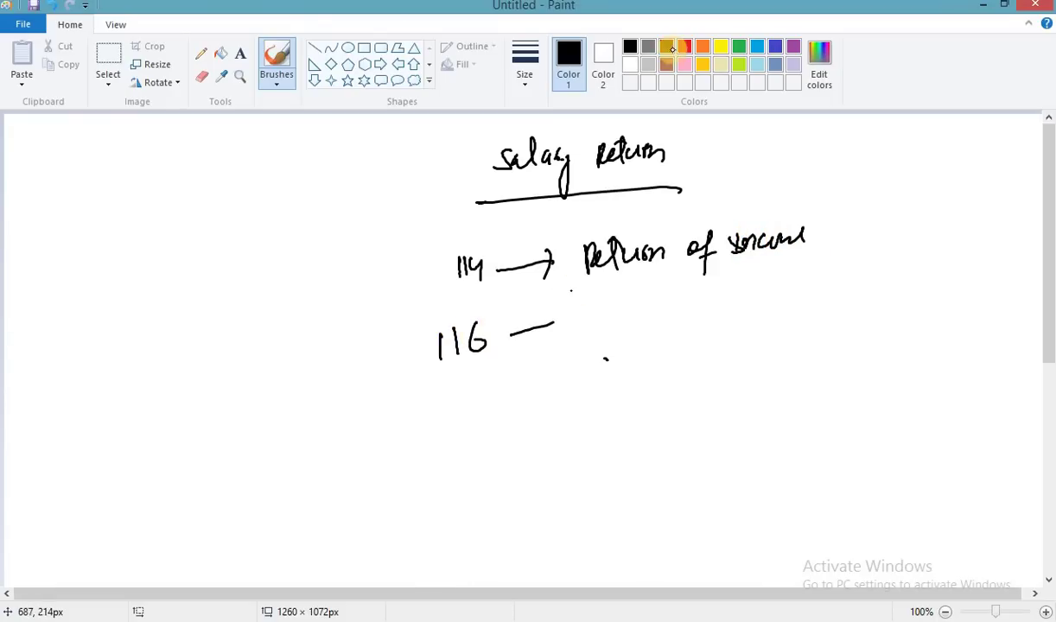
- Draw a dark red box around the 114 Return of Income line
left_click(667, 48)
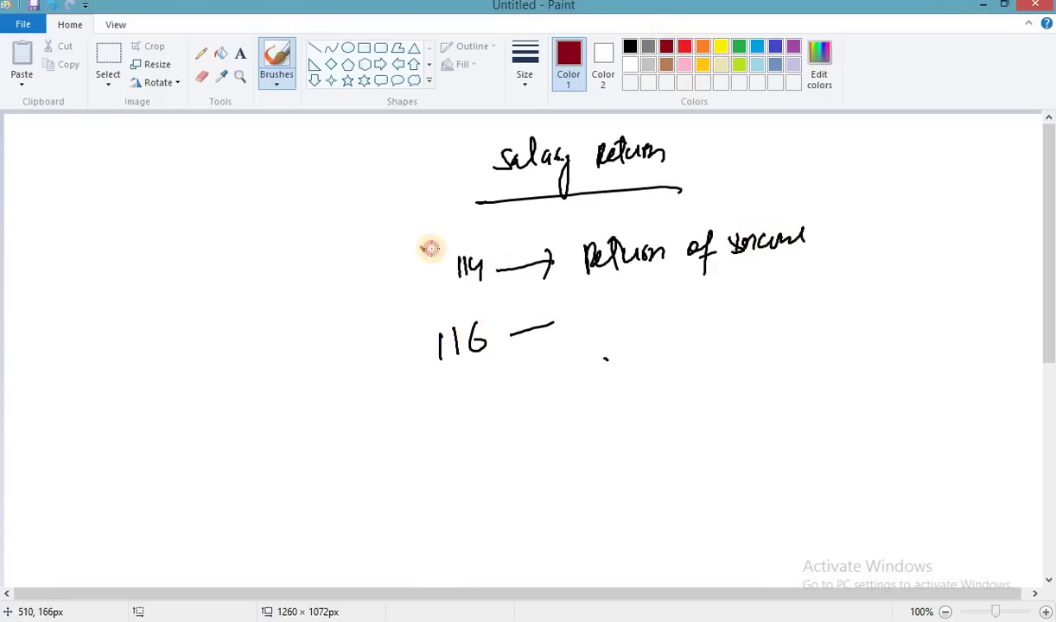
mouse_move(431, 249)
left_mouse_down()
mouse_move(714, 203)
mouse_move(831, 255)
mouse_move(447, 307)
left_mouse_up()
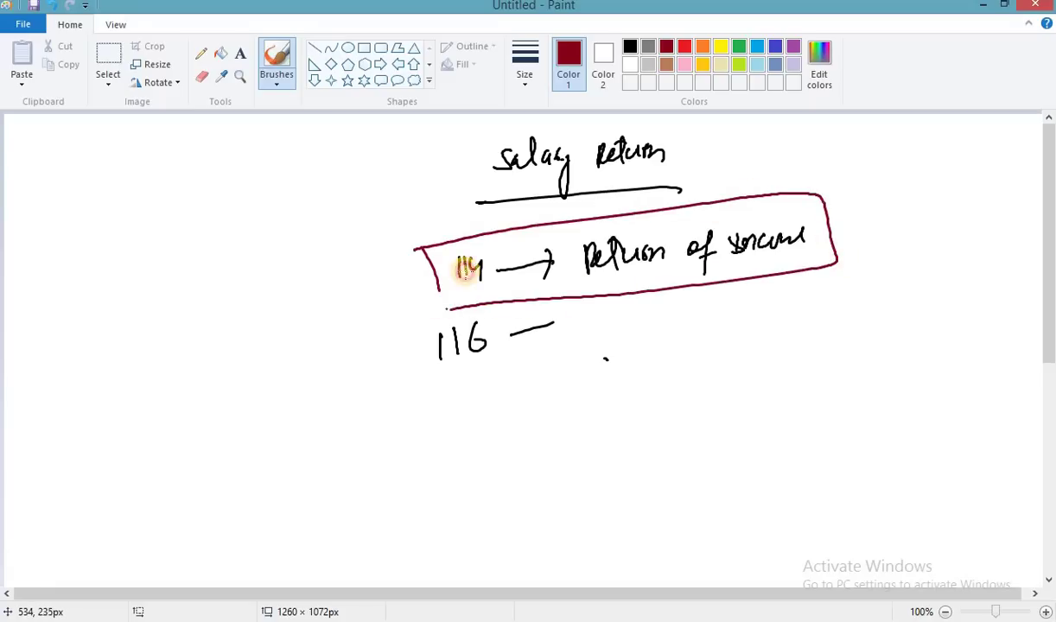
- In the empty lower part of the canvas, draw a short stroke and write "114" with a dash and "116" below it
mouse_move(820, 238)
left_mouse_down()
mouse_move(880, 228)
mouse_move(871, 254)
mouse_move(898, 253)
left_mouse_up()
scroll(944, 197, "down", 5)
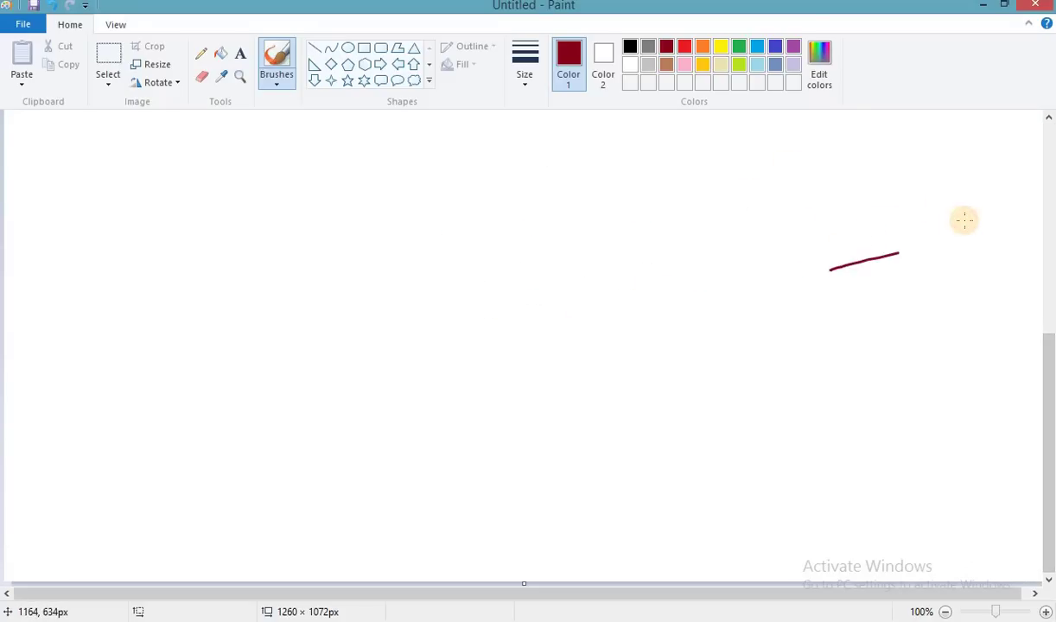
mouse_move(356, 177)
left_mouse_down()
mouse_move(362, 210)
mouse_move(372, 200)
left_mouse_up()
mouse_move(381, 177)
left_mouse_down()
mouse_move(399, 195)
mouse_move(469, 173)
left_mouse_up()
mouse_move(356, 249)
left_mouse_down()
mouse_move(358, 272)
mouse_move(380, 259)
left_mouse_up()
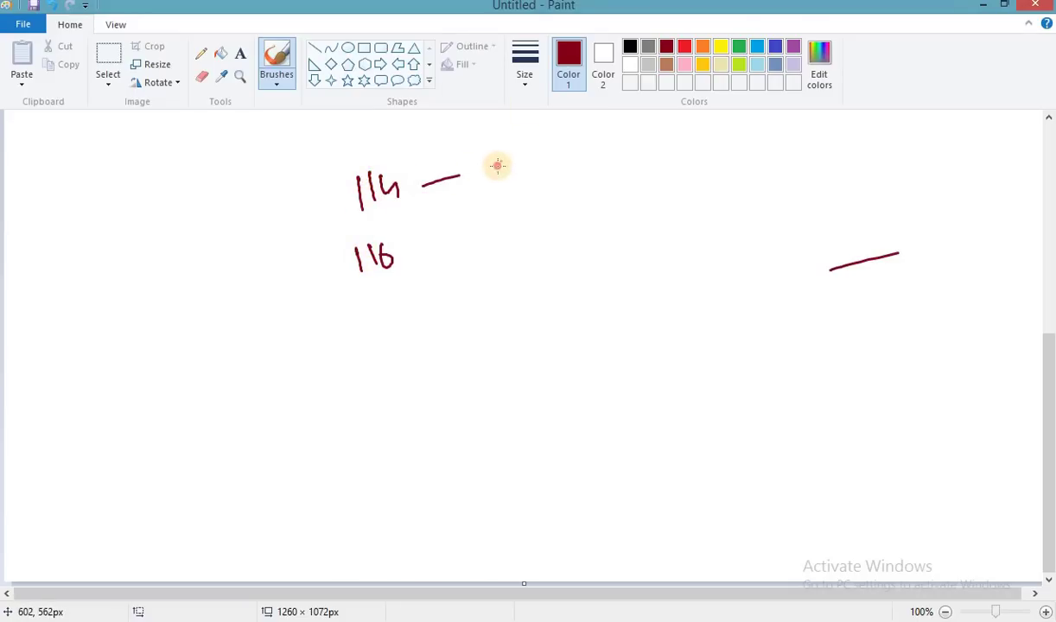
- Write "Salary / Income" after the dash on the lower 114 line
mouse_move(501, 152)
left_mouse_down()
mouse_move(489, 175)
mouse_move(526, 144)
mouse_move(566, 161)
mouse_move(570, 197)
left_mouse_up()
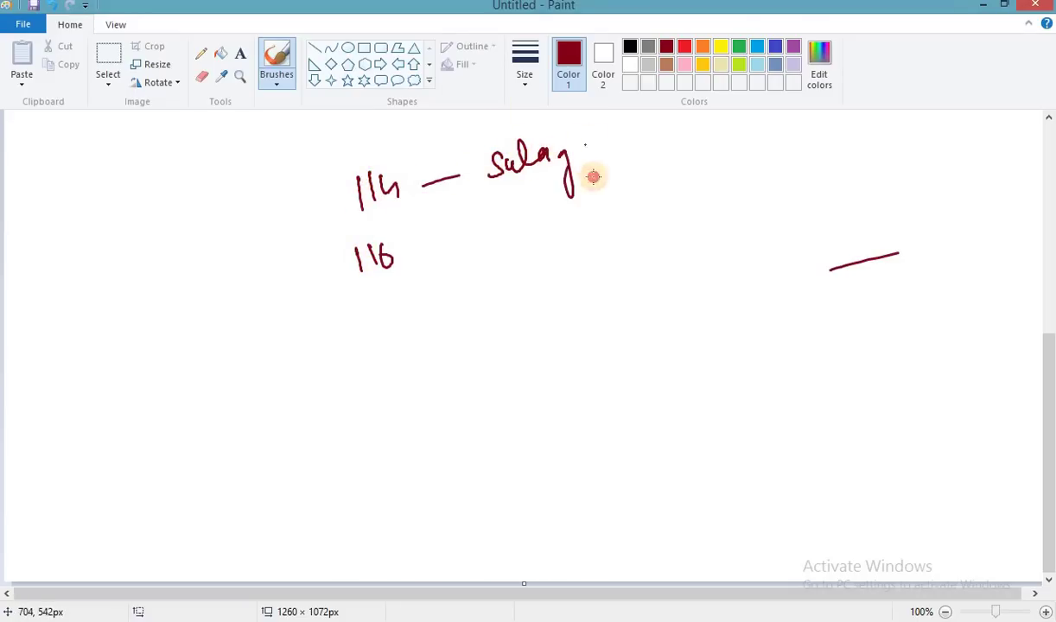
mouse_move(591, 134)
left_mouse_down()
mouse_move(585, 179)
mouse_move(608, 145)
left_mouse_up()
mouse_move(617, 145)
left_mouse_down()
mouse_move(618, 157)
mouse_move(681, 153)
left_mouse_up()
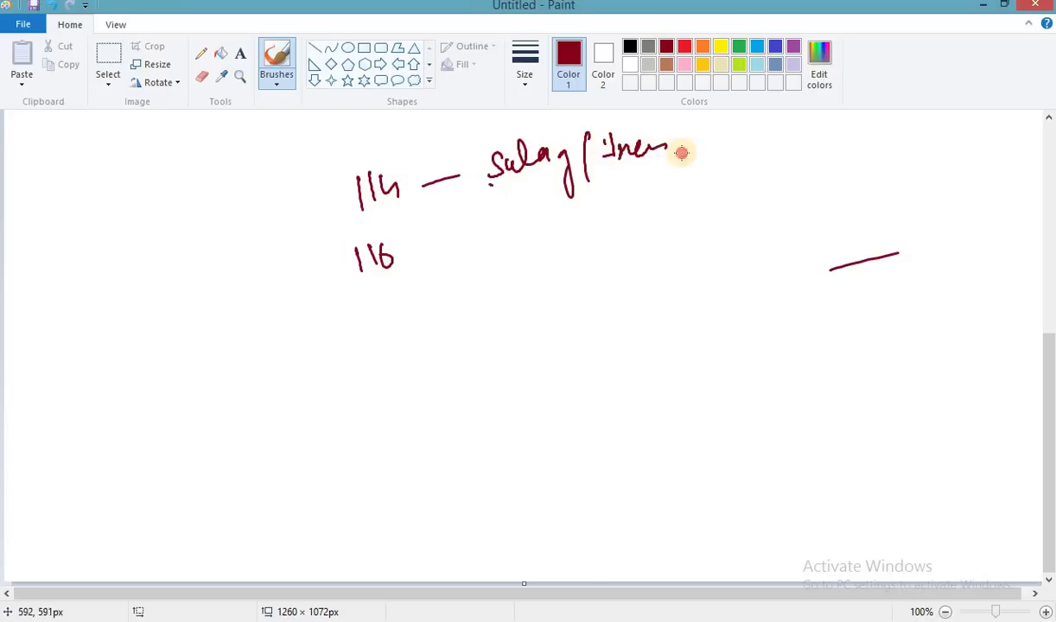
- Underline the salary and income note, box the whole 114 line, and mark 114 with an underline and a side stroke
left_click_drag(488, 183, 681, 152)
mouse_move(327, 184)
left_mouse_down()
mouse_move(338, 222)
mouse_move(471, 155)
mouse_move(646, 123)
left_mouse_up()
left_click_drag(706, 157, 344, 226)
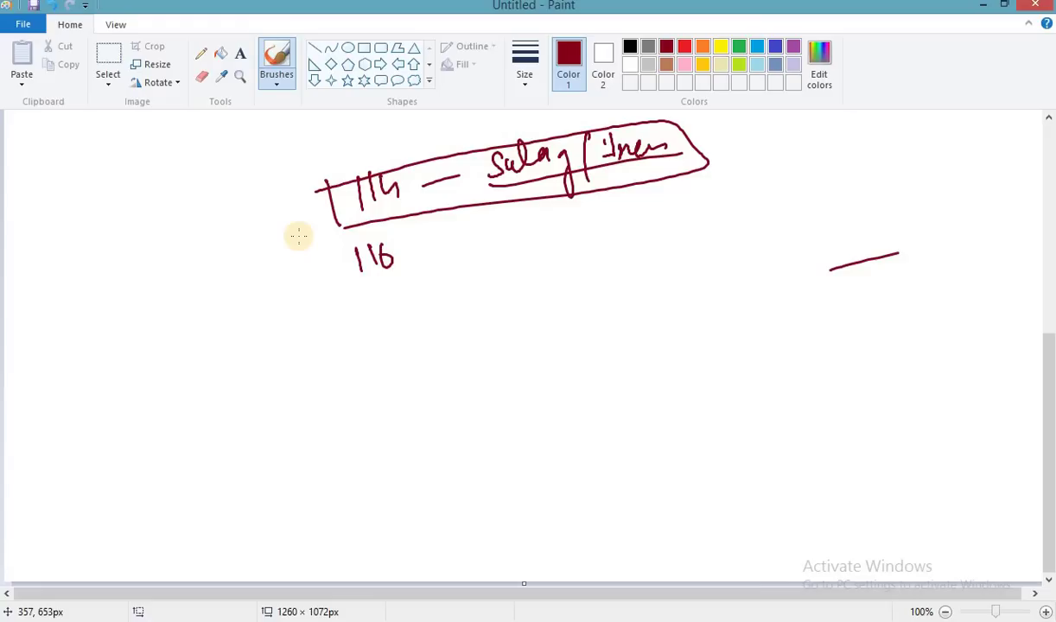
left_click_drag(241, 239, 303, 212)
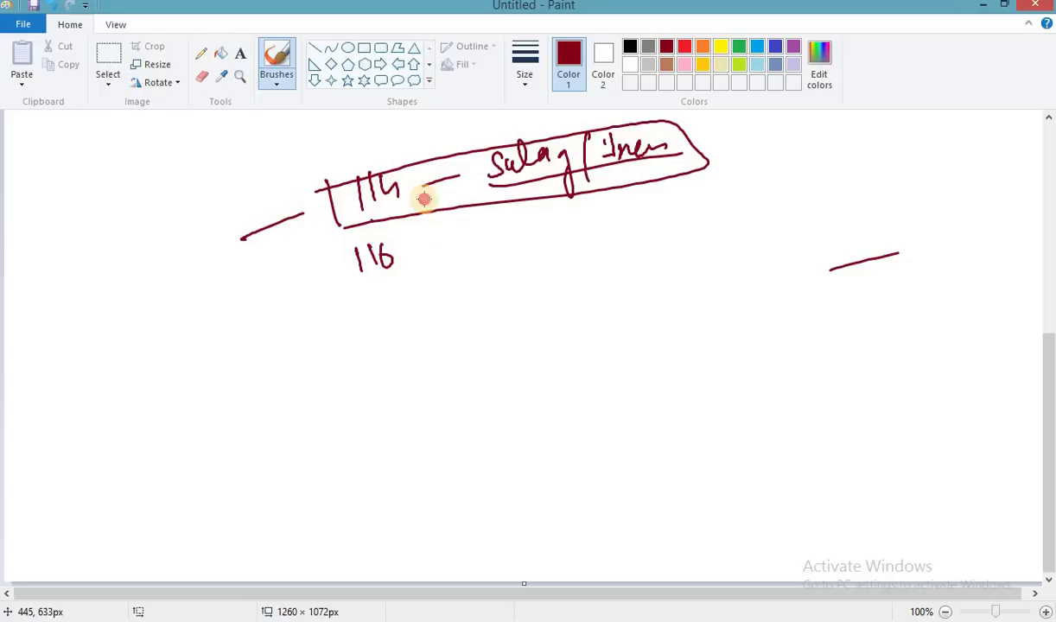
left_click_drag(356, 200, 450, 185)
- Draw an arrow after the lower 116 and write the abbreviated note "state / Li"
mouse_move(411, 254)
left_mouse_down()
mouse_move(557, 228)
mouse_move(575, 273)
left_mouse_up()
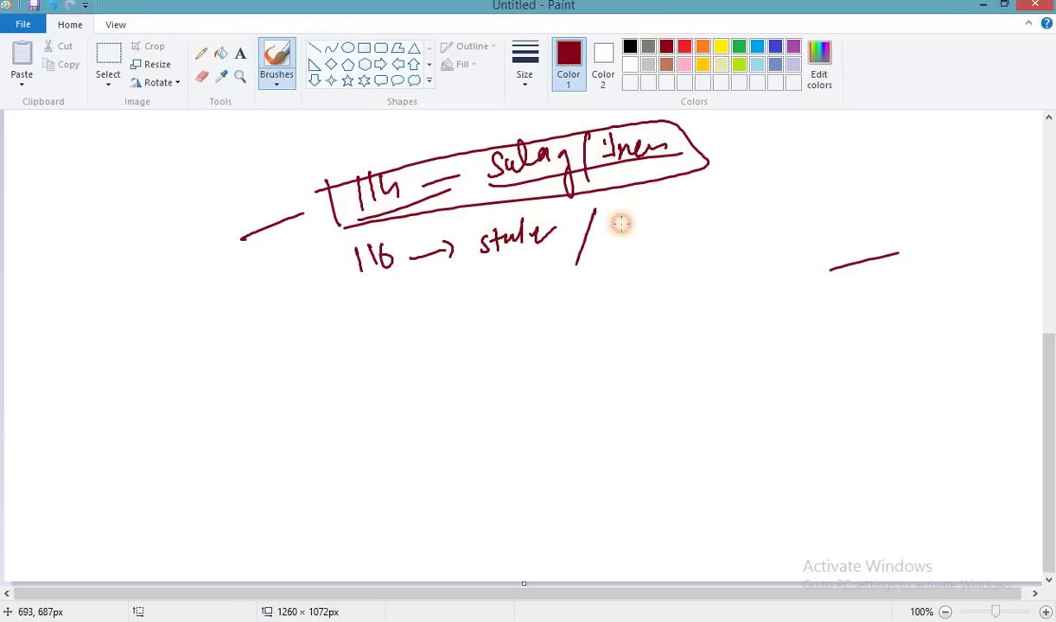
left_click_drag(619, 218, 650, 226)
- Draw a box around the lower 116 line and underline 116
left_click(567, 256)
mouse_move(328, 302)
left_mouse_down()
mouse_move(317, 257)
mouse_move(676, 208)
mouse_move(620, 269)
mouse_move(501, 303)
left_mouse_up()
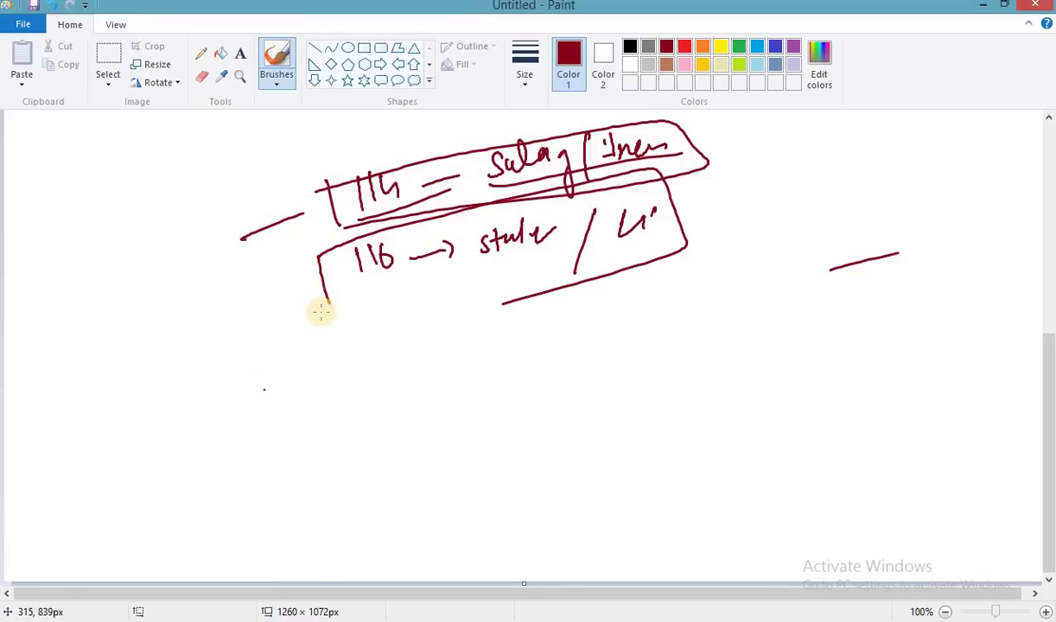
left_click_drag(314, 324, 424, 280)
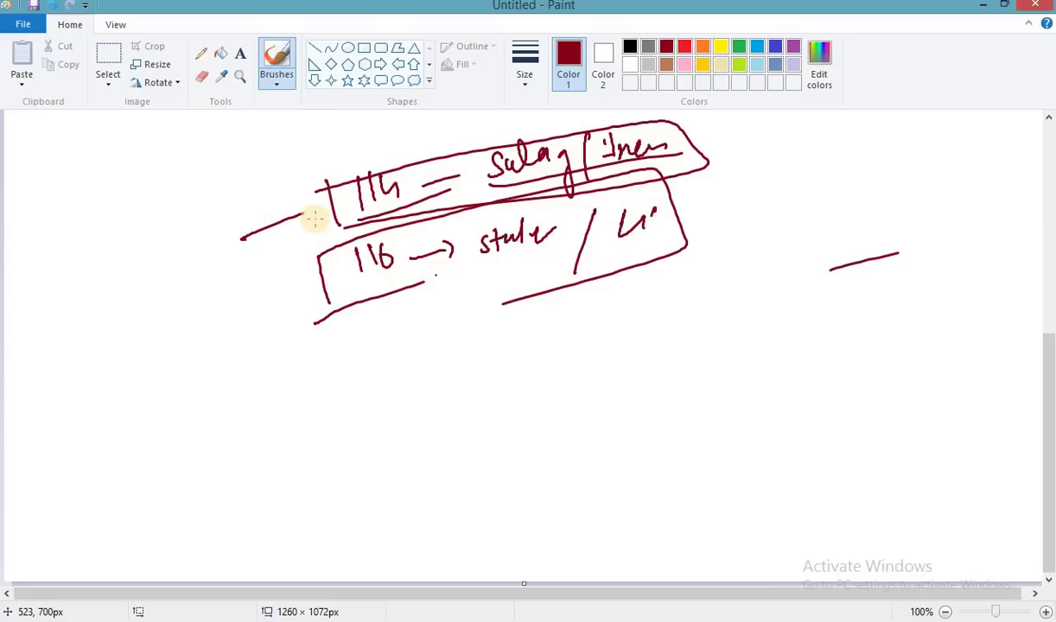
- Link the 114 box to the 116 box with a curved arrow, point another arrow at 116, and underline it again
mouse_move(311, 200)
left_mouse_down()
mouse_move(285, 217)
mouse_move(306, 261)
left_mouse_up()
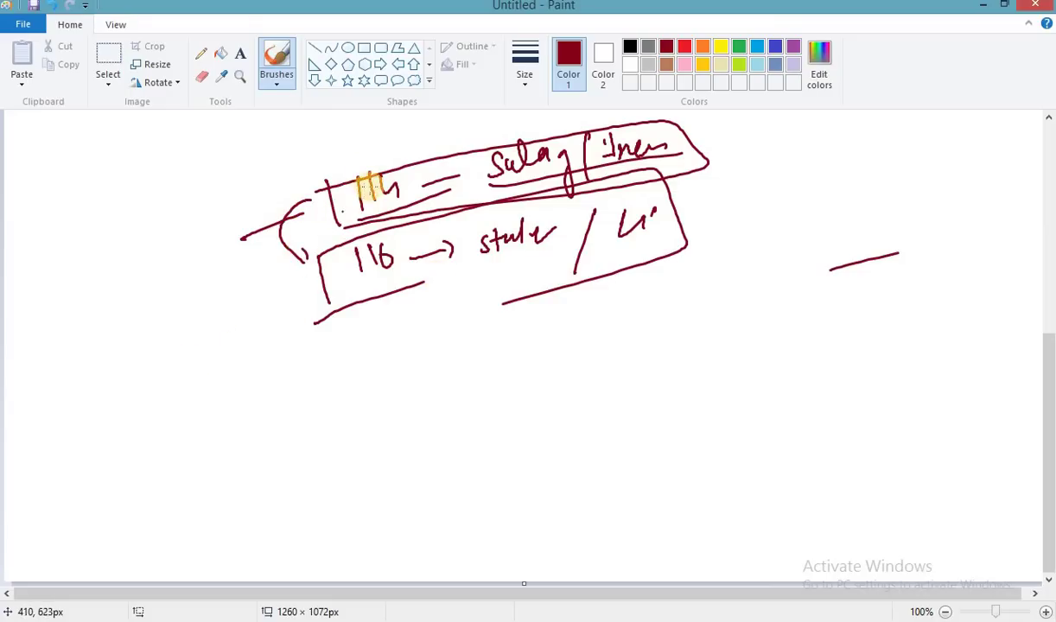
left_click_drag(350, 152, 359, 152)
left_click_drag(267, 322, 300, 295)
left_click(257, 381)
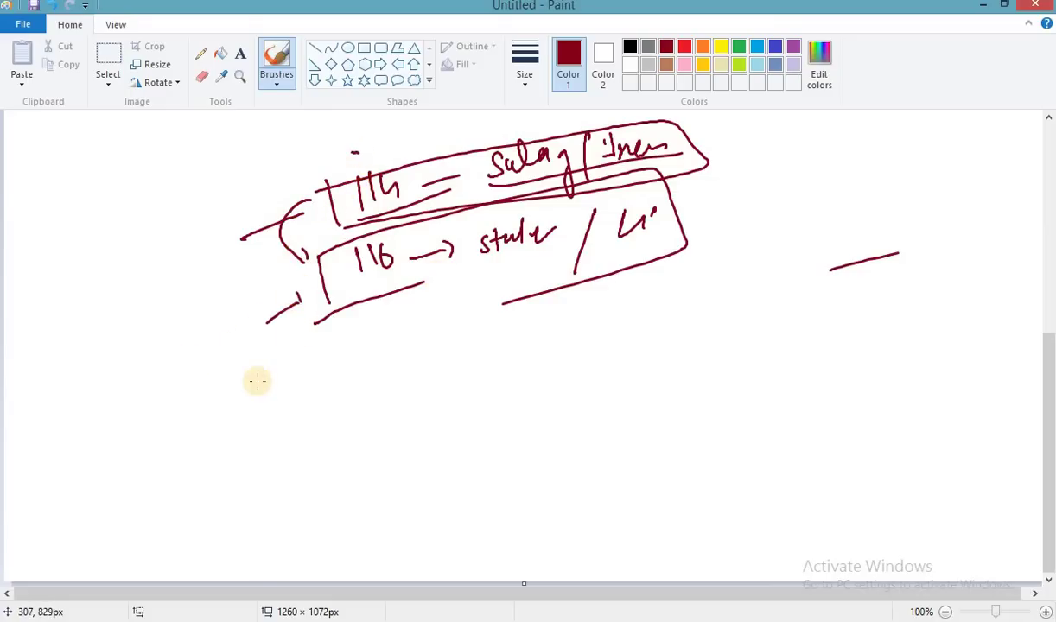
left_click_drag(345, 329, 437, 285)
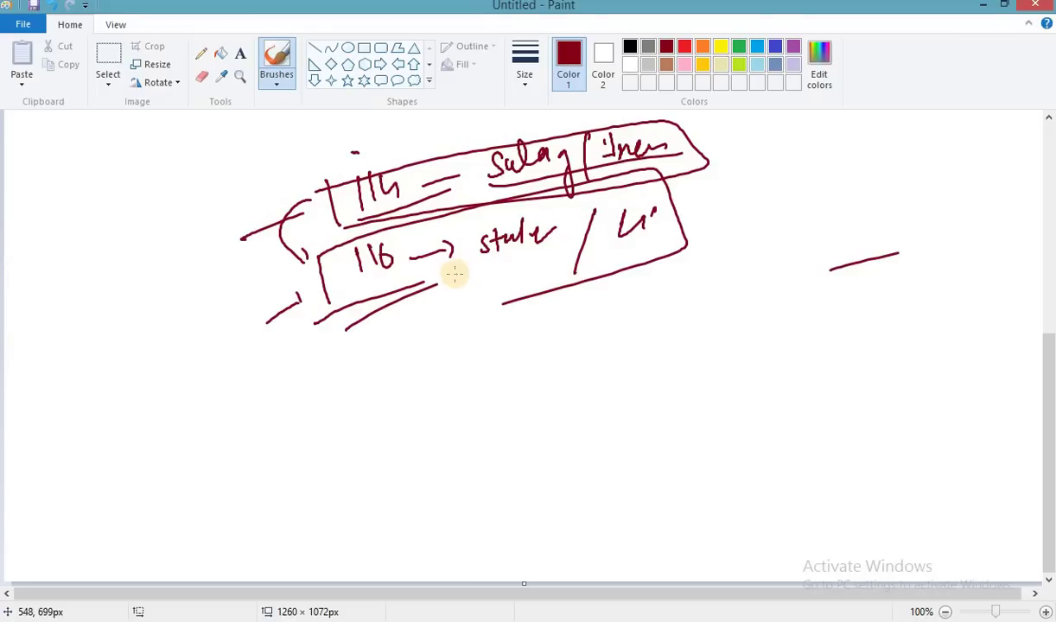
- Draw a curve from above 114 to its box, and add an arrow with a starting "R" lower on the canvas
left_click(871, 143)
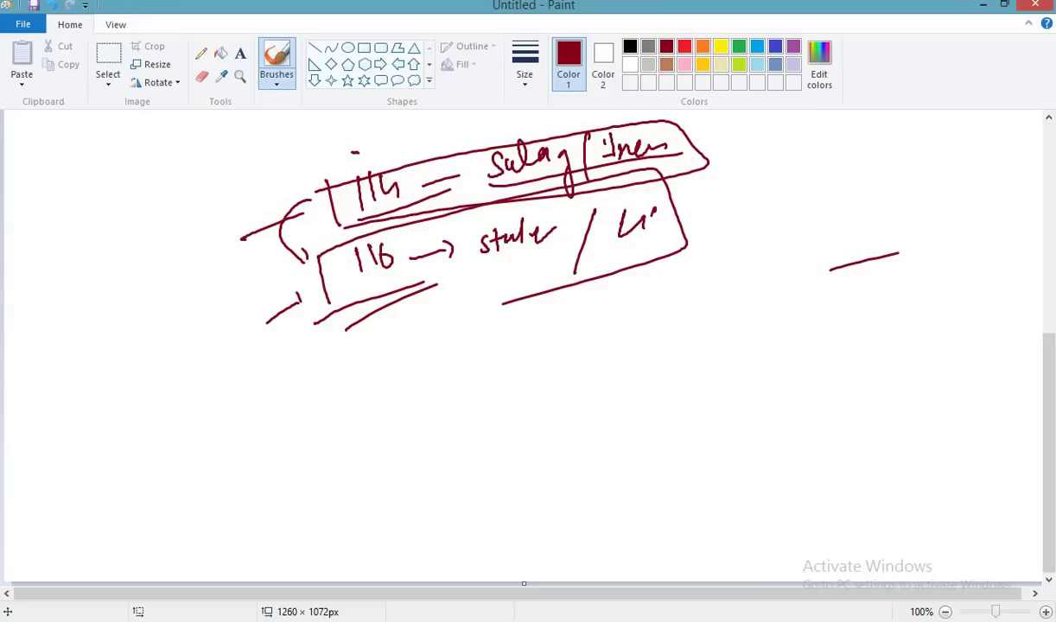
left_click_drag(360, 152, 328, 193)
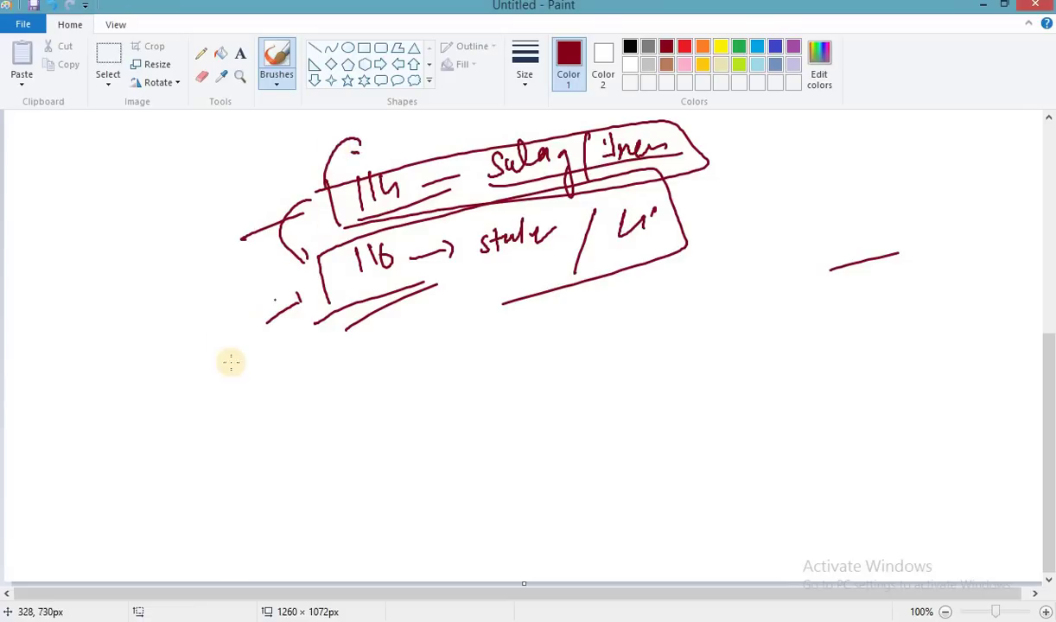
left_click_drag(294, 436, 402, 421)
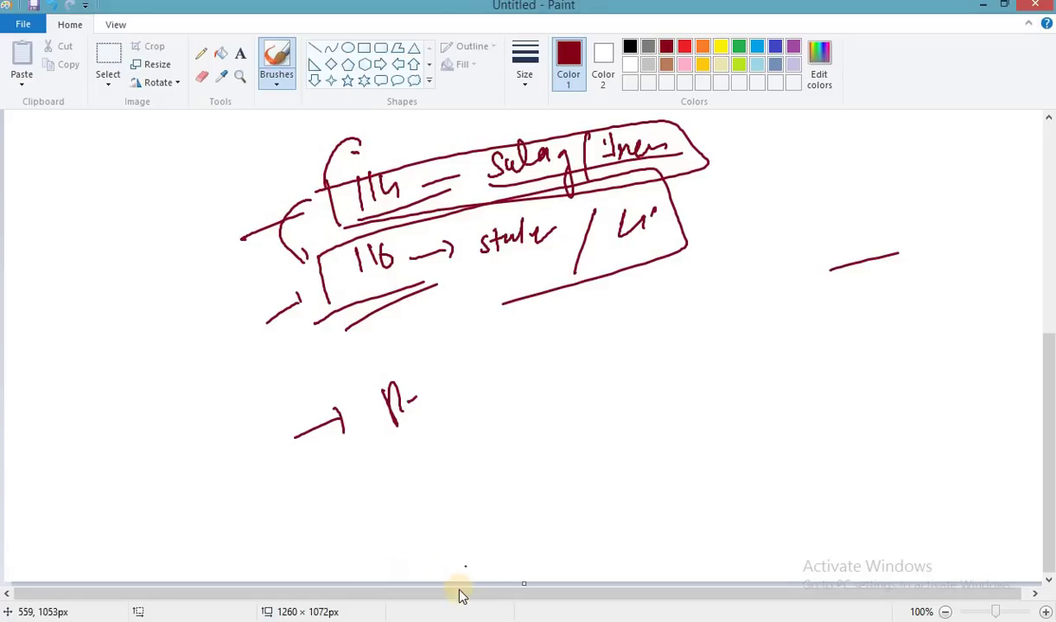
- Switch to the Iris Information System page in Internet Explorer and return to the top of the page
mouse_move(212, 617)
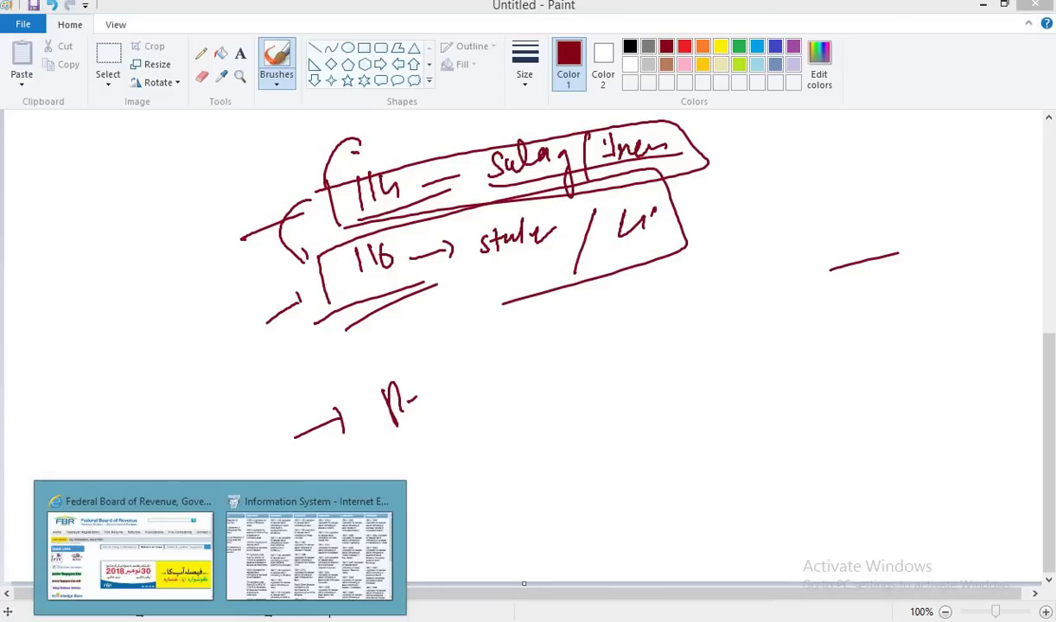
mouse_move(285, 566)
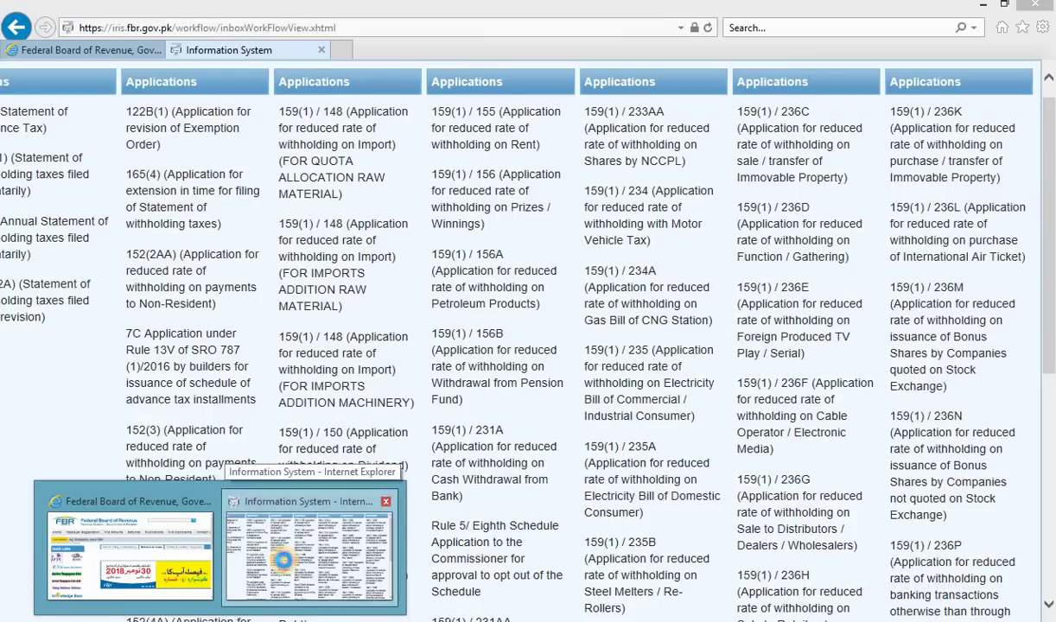
left_click(272, 537)
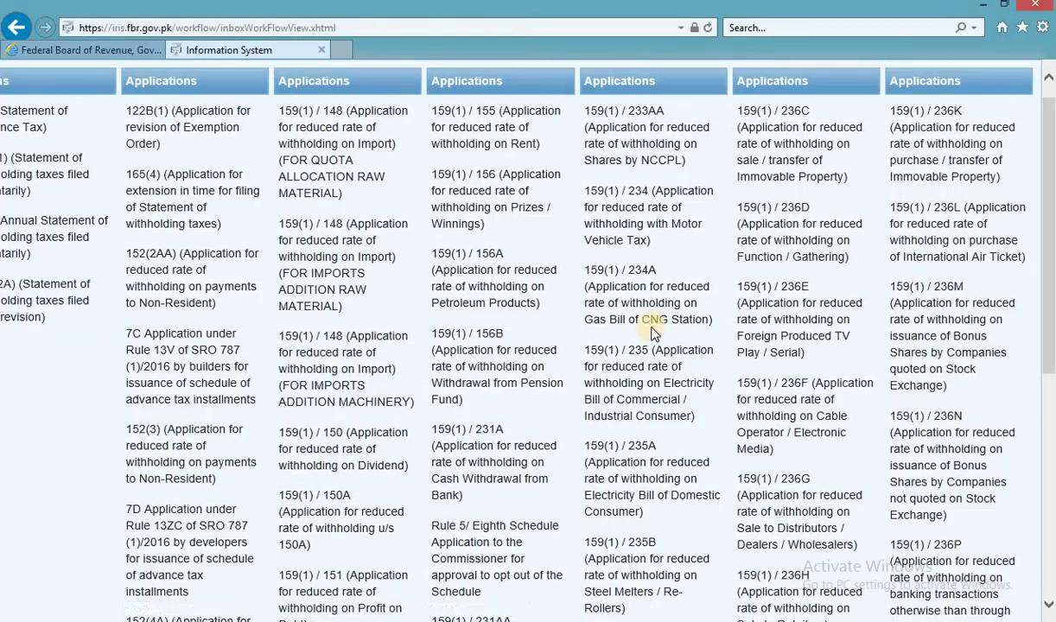
scroll(405, 229, "up", 1)
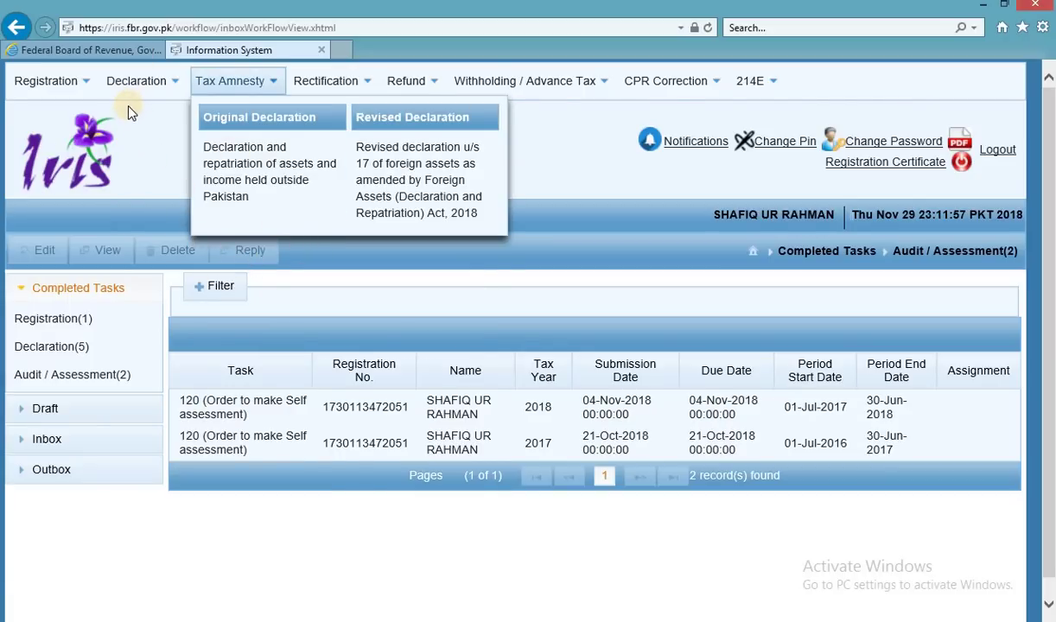
- Examine the Declaration forms, from the 114(1) returns of income down to the 116 statements of assets and liabilities
mouse_move(131, 82)
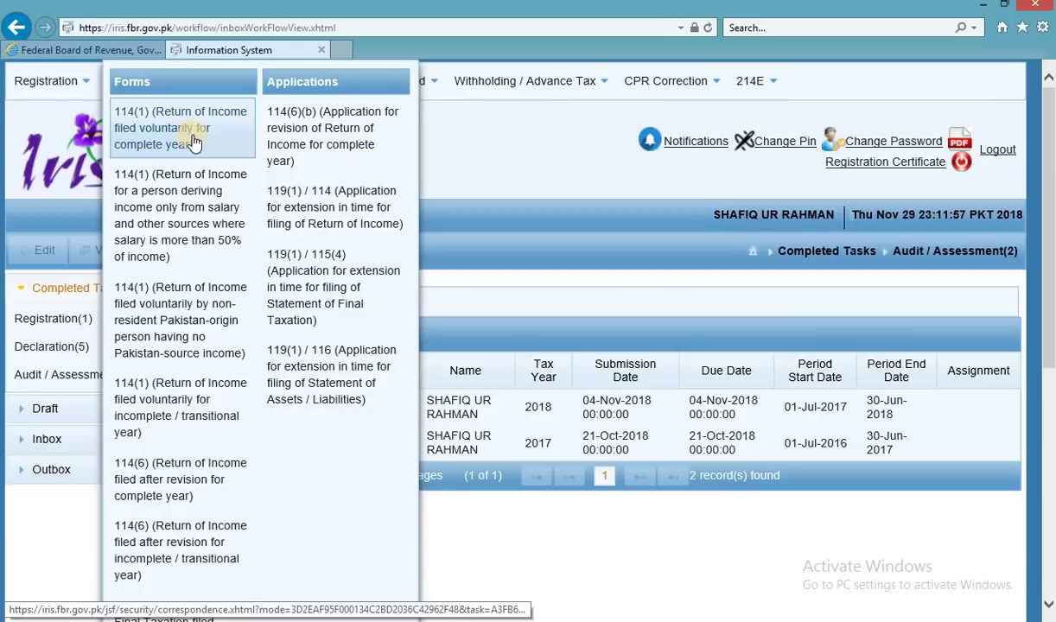
scroll(185, 151, "down", 3)
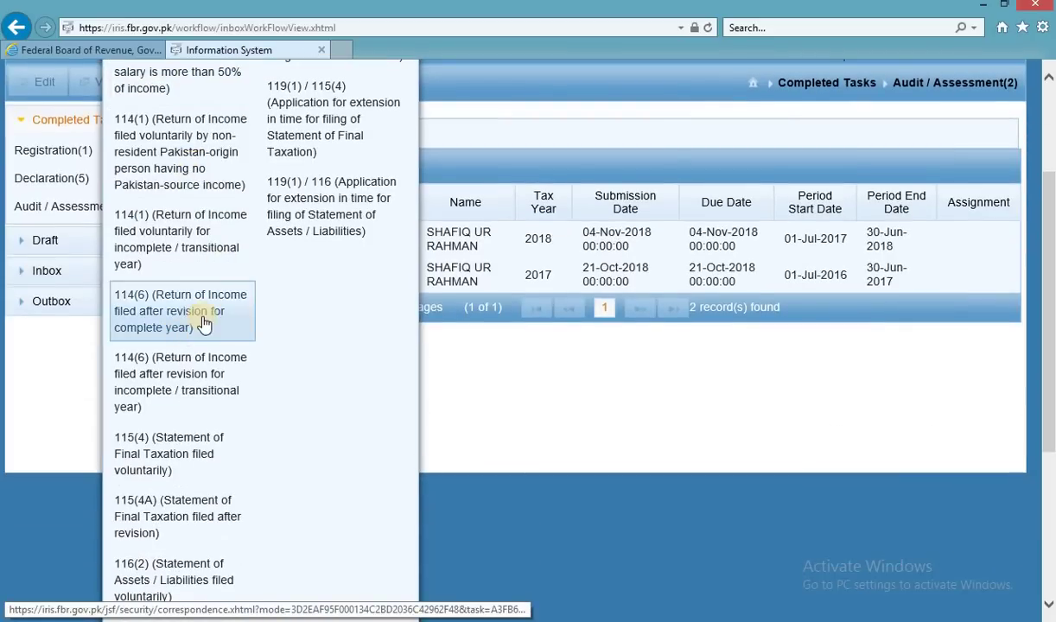
scroll(226, 453, "down", 2)
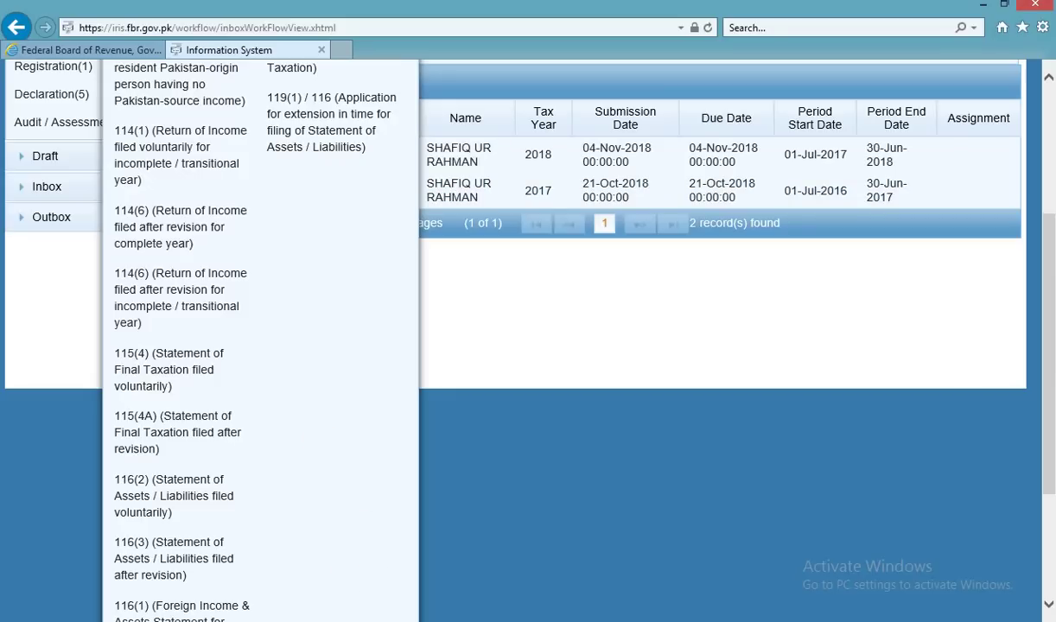
- Switch to the 1-SALARY INDIVIDUAL COMPUTATION workbook in Excel and open the BANK STATEMENT sheet
mouse_move(321, 619)
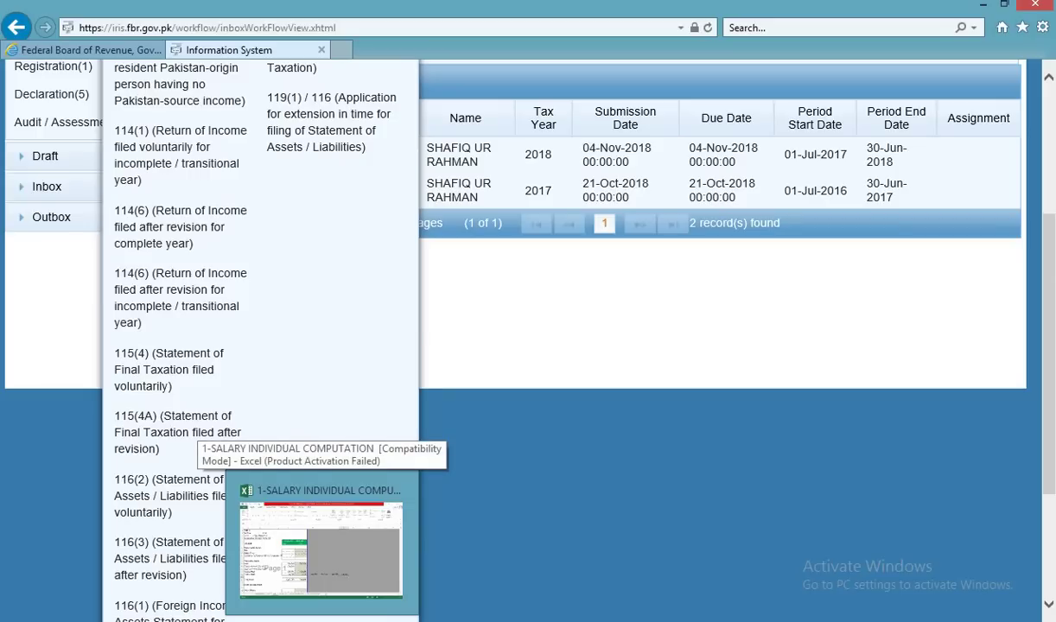
left_click(321, 550)
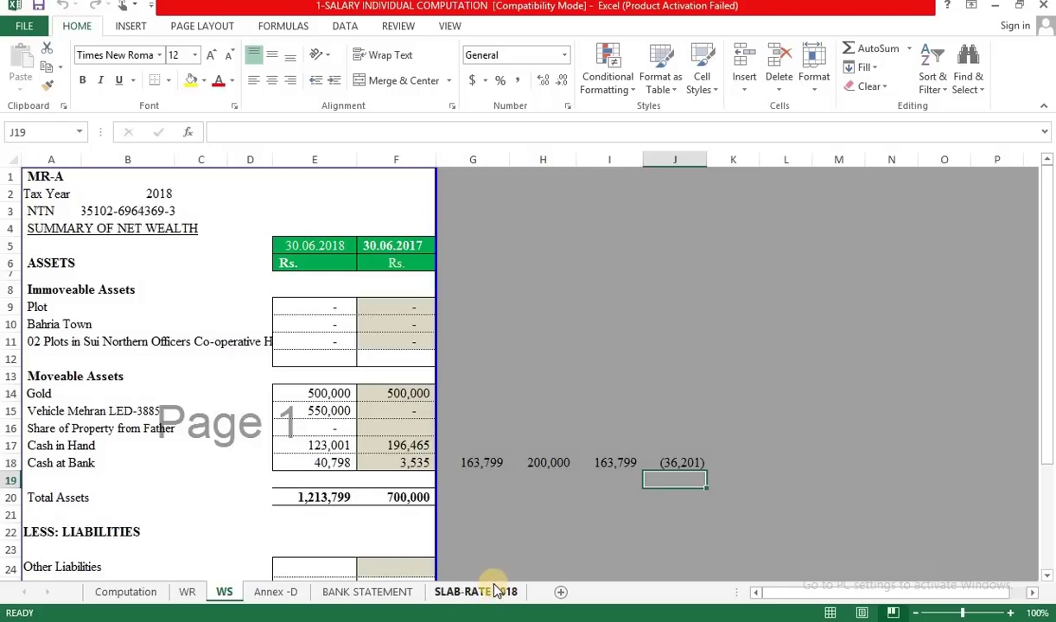
left_click(393, 592)
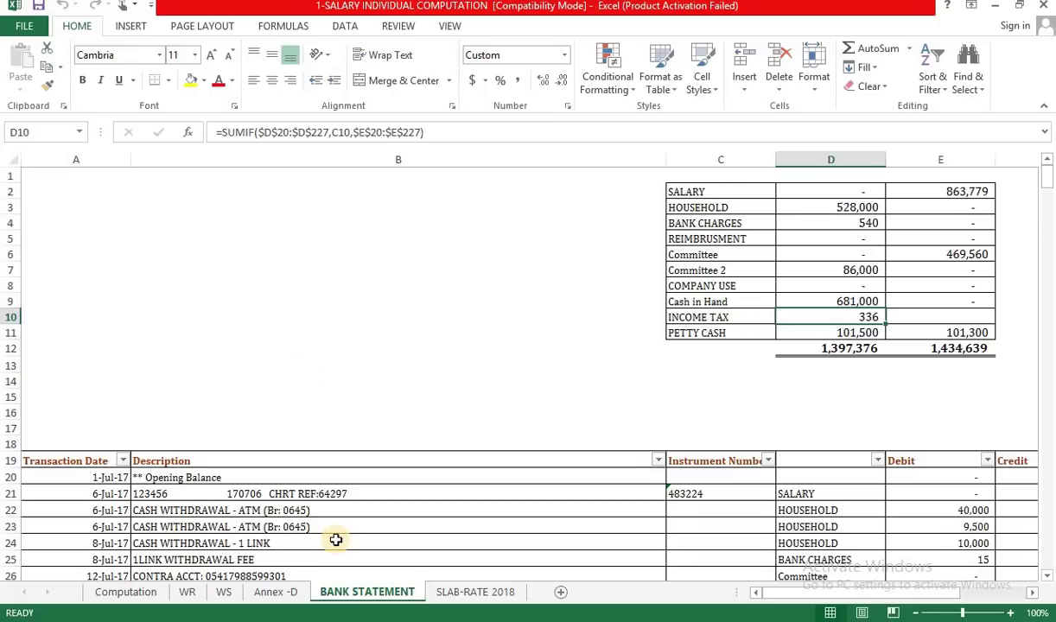
- Look through the 2017 and 2018 periods in the Transaction Date filter and leave without applying a filter
left_click(124, 464)
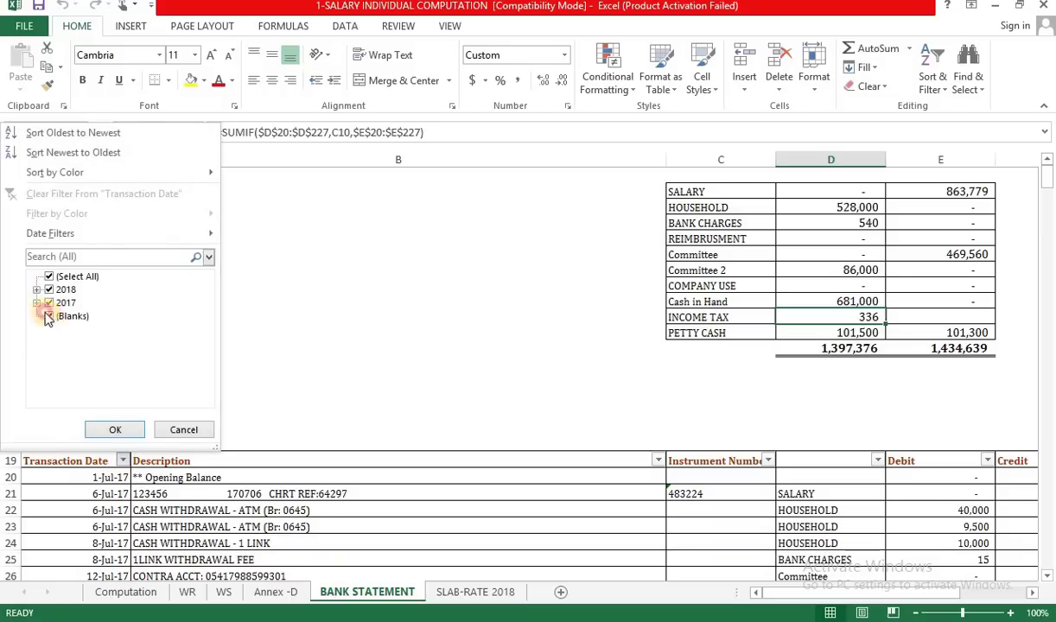
left_click(42, 308)
left_click(37, 302)
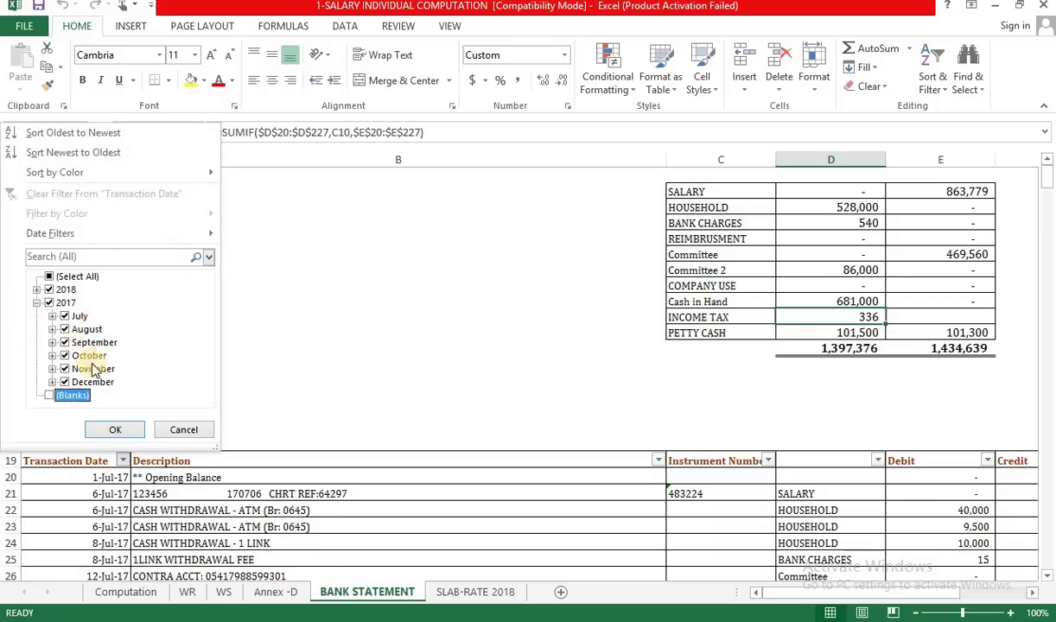
left_click(37, 290)
left_click(160, 429)
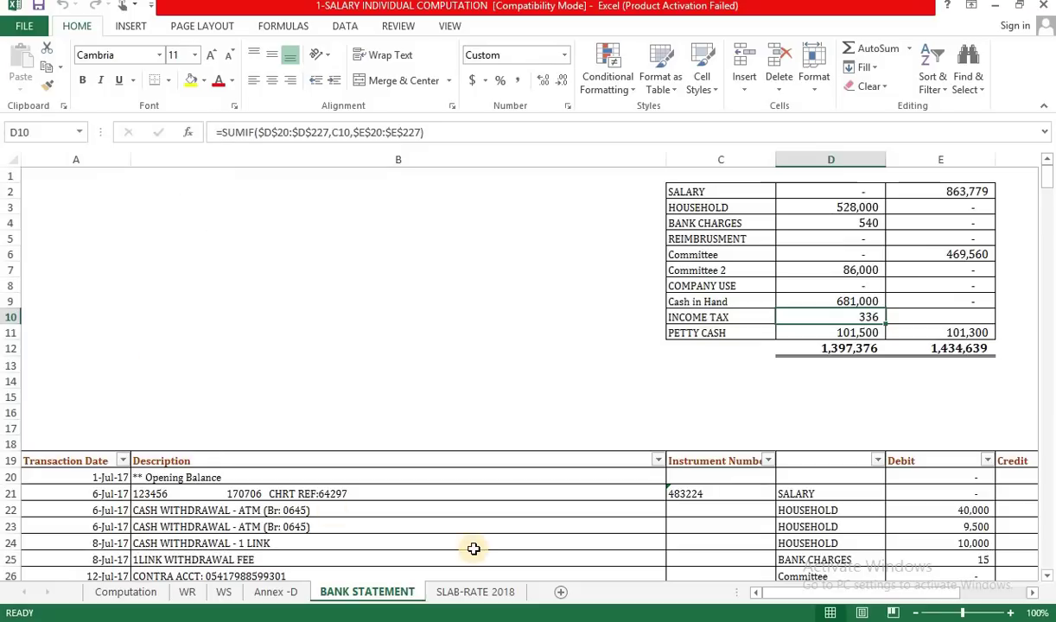
- Examine the bank statement's transaction categories with their debit, credit and balance amounts, including the salary, household and petty cash entries
scroll(473, 548, "down", 6)
scroll(473, 548, "up", 4)
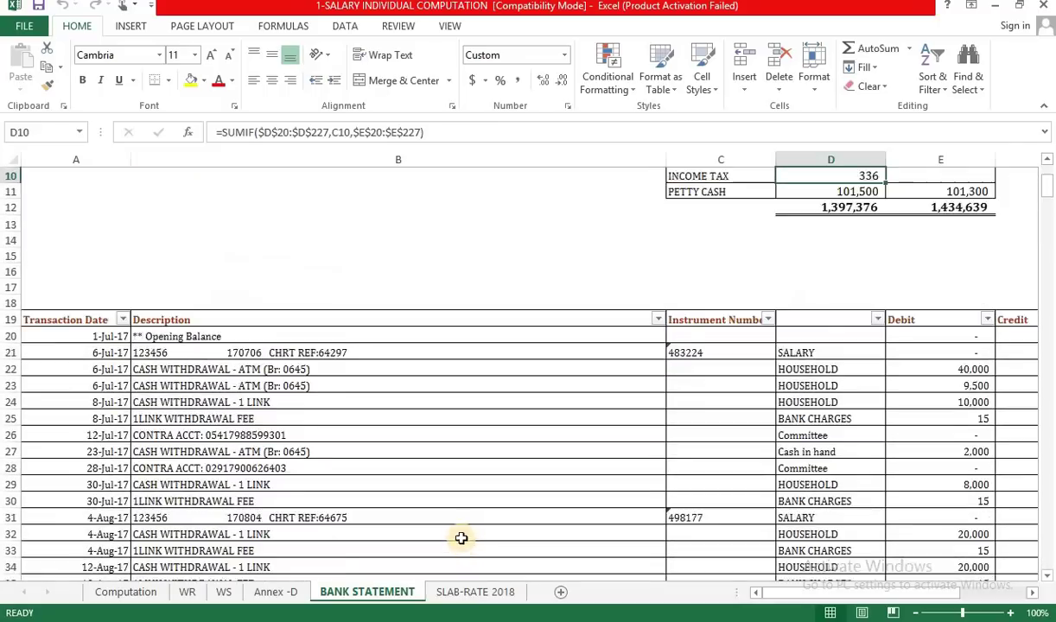
left_click(839, 416)
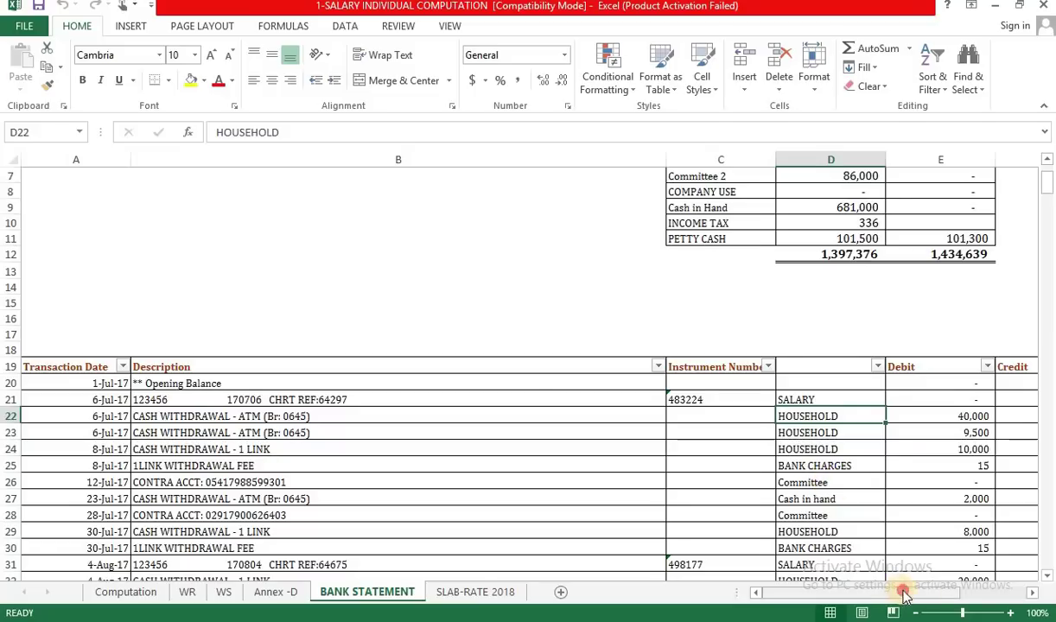
scroll(890, 592, "right", 2)
scroll(805, 559, "right", 1)
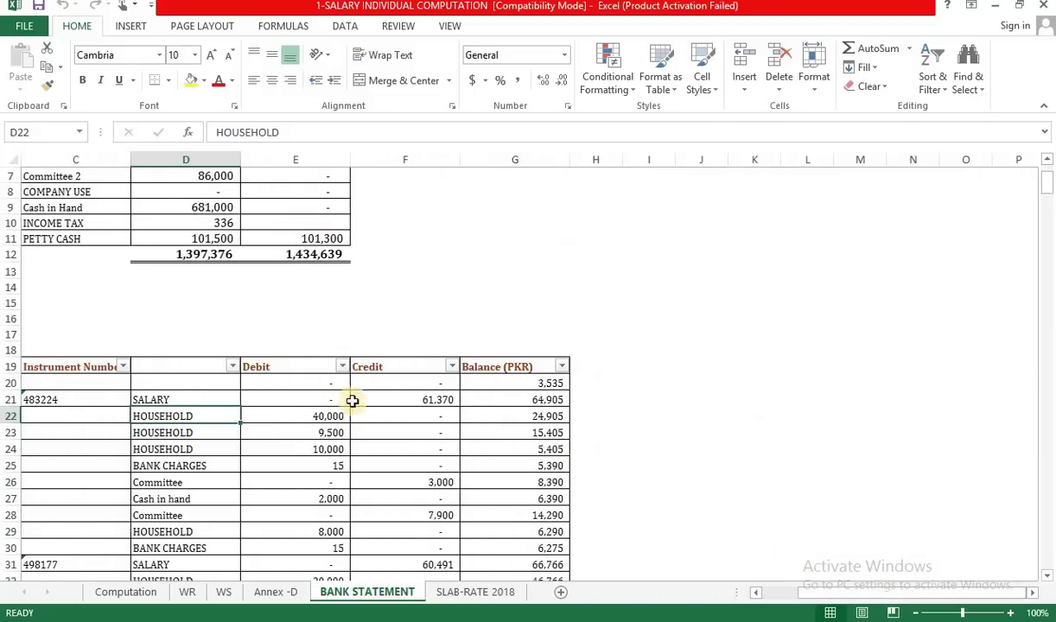
left_click(414, 401)
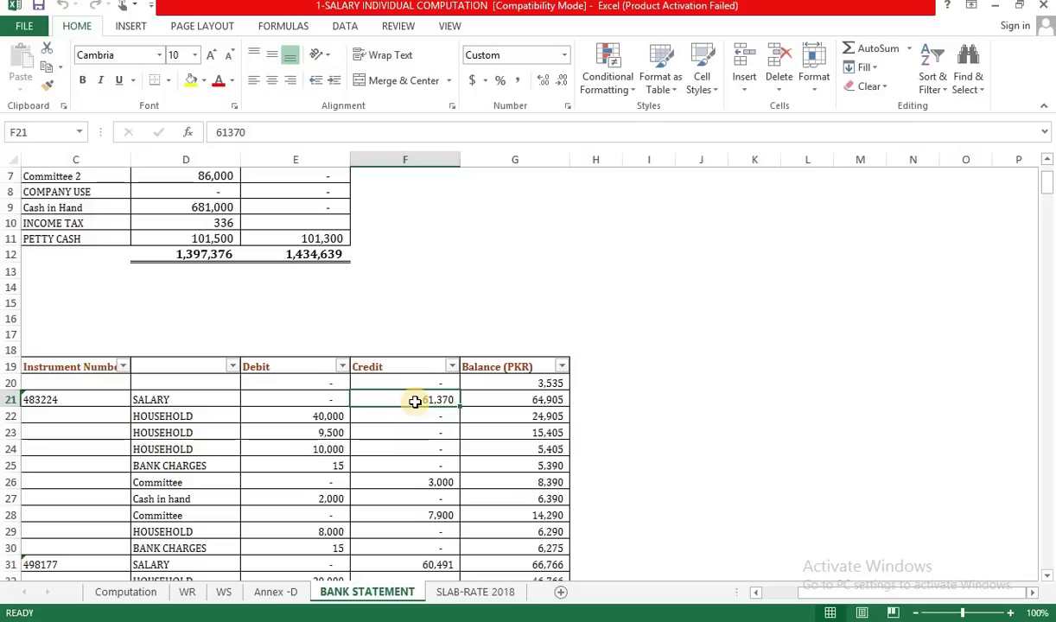
left_click(307, 410)
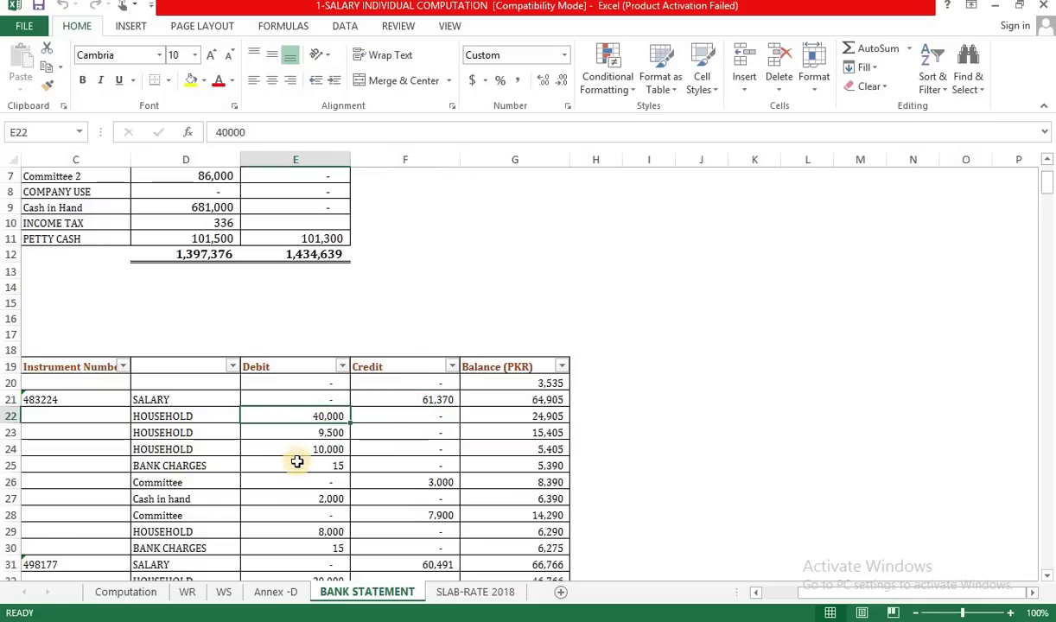
scroll(298, 467, "down", 4)
scroll(297, 469, "down", 2)
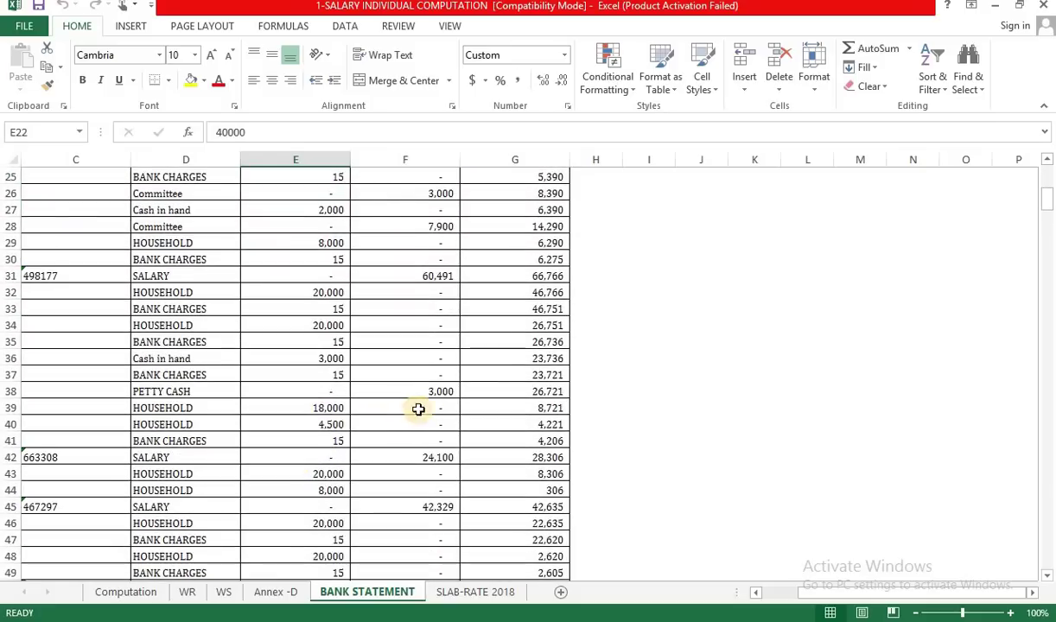
left_click(430, 390)
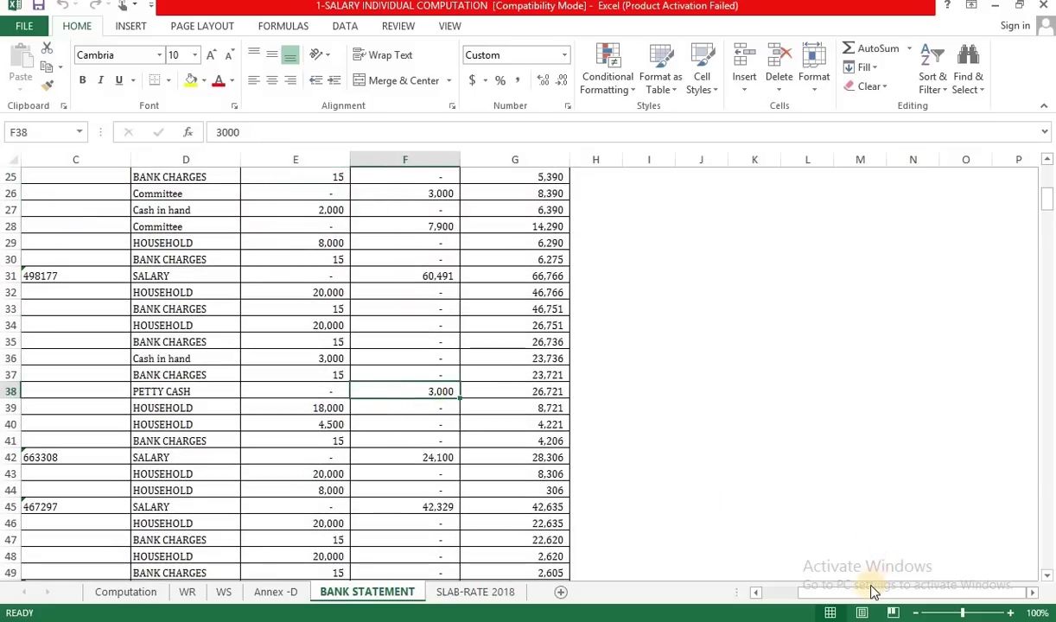
- Enter the heading "Flag" in cell D19 above the transaction categories
left_click(829, 594)
left_click_drag(829, 596, 855, 592)
left_click(321, 358)
scroll(743, 467, "up", 5)
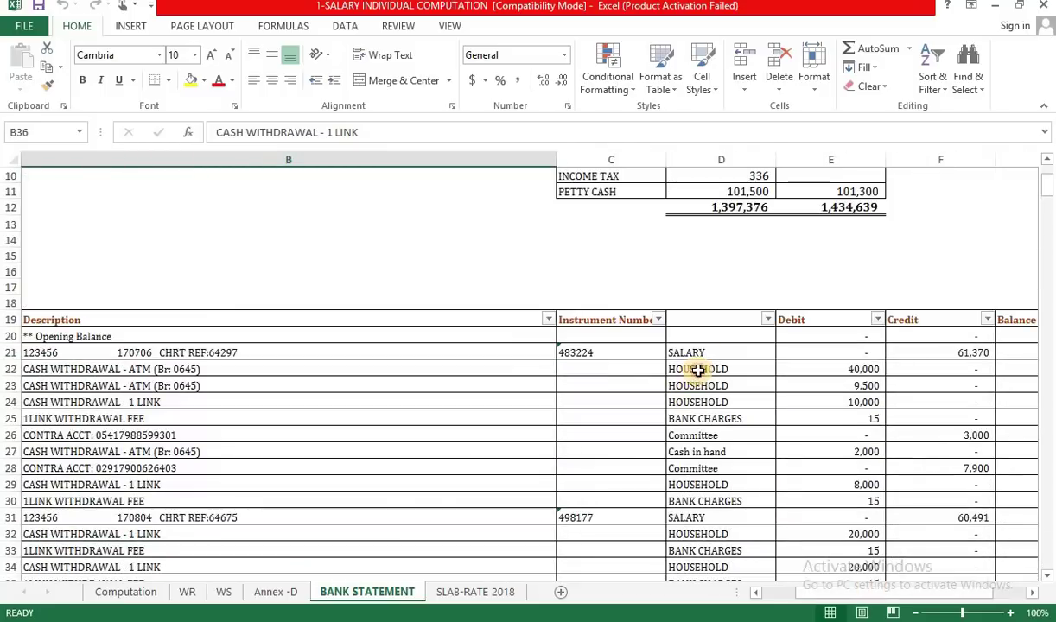
left_click(702, 370)
left_click(723, 318)
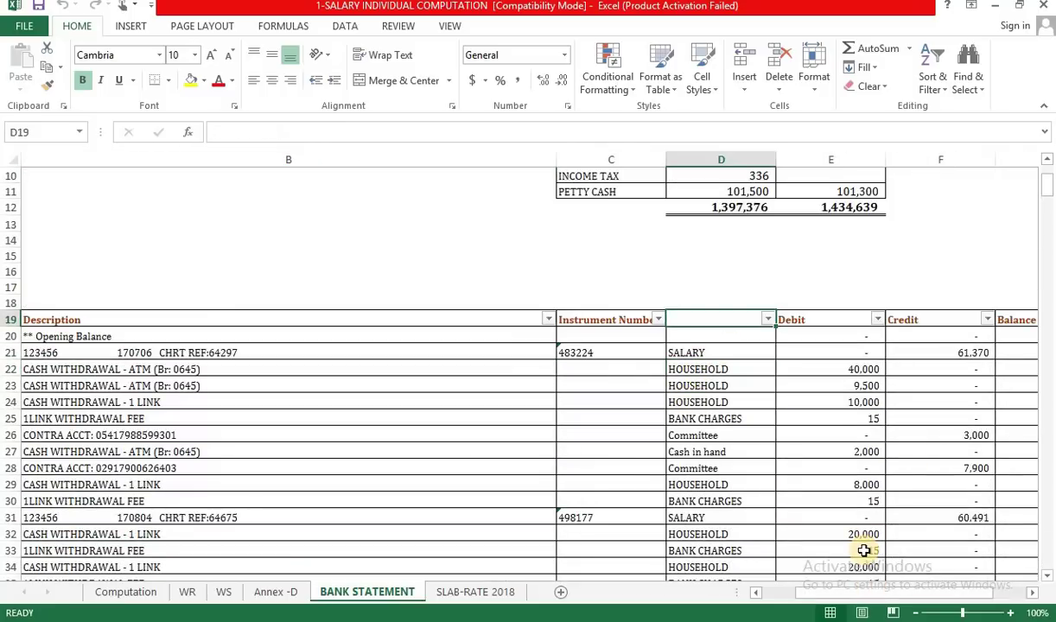
type("Flag")
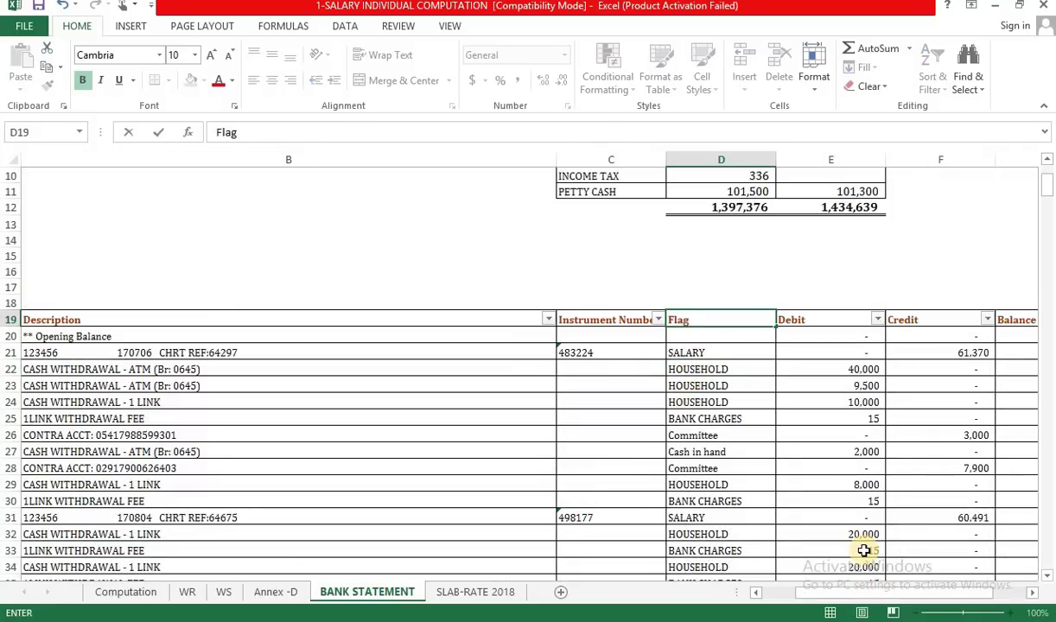
key("ctrl+Return")
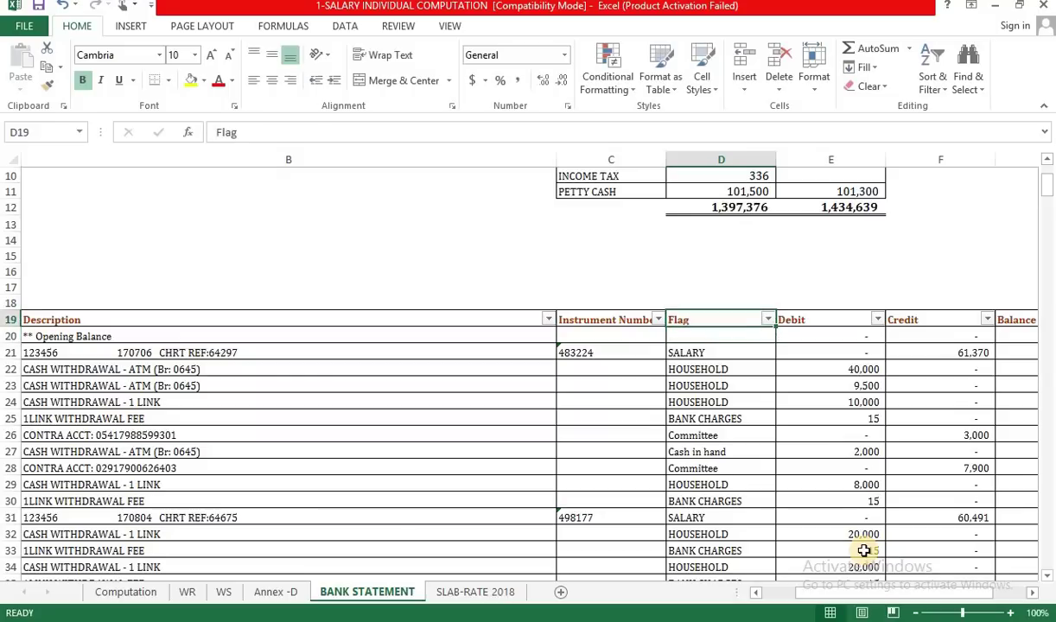
- Filter the Flag column to show only the SALARY transactions and bring their credit amounts into view
left_click(724, 382)
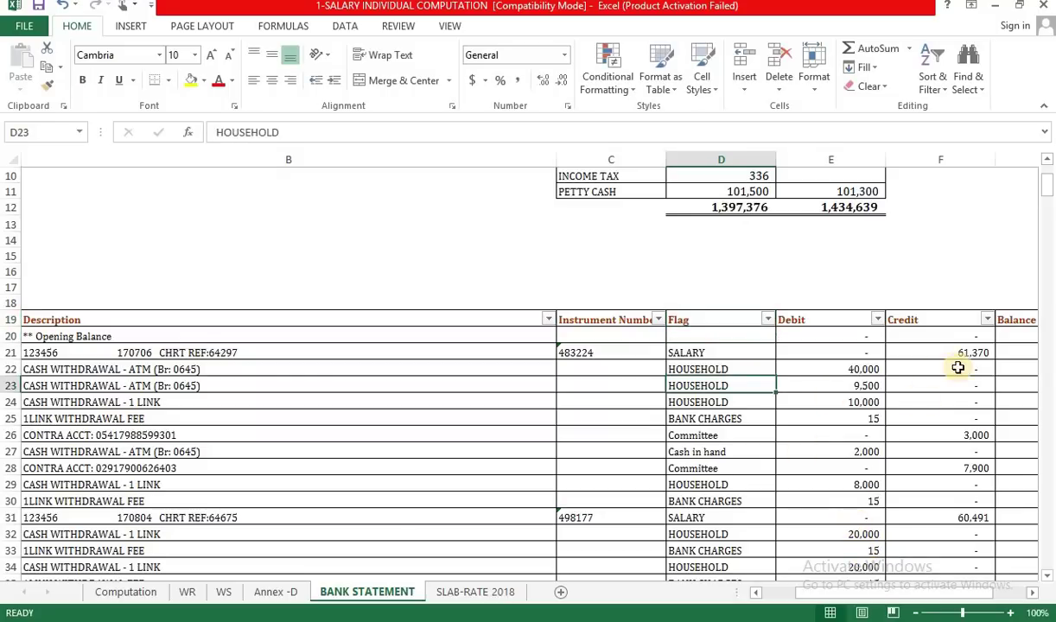
left_click(972, 358)
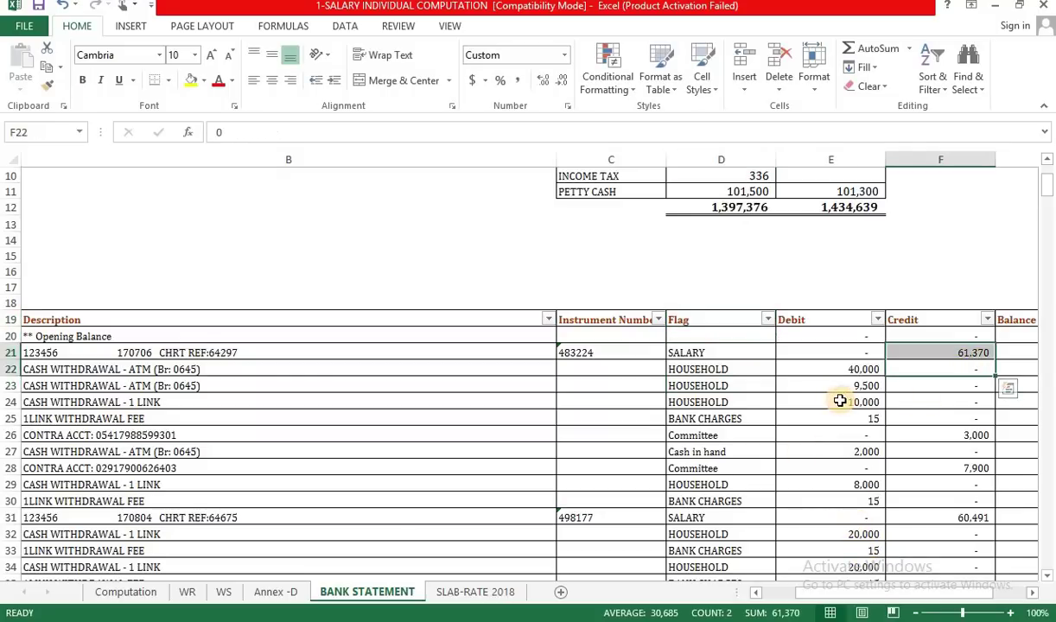
left_click(730, 400)
left_click(767, 319)
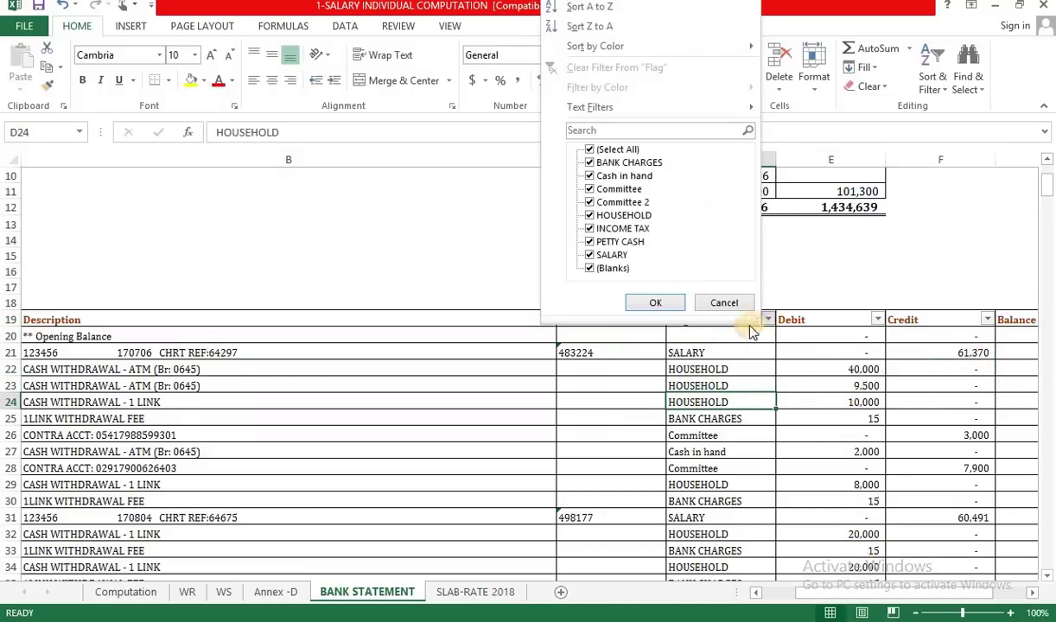
left_click(601, 151)
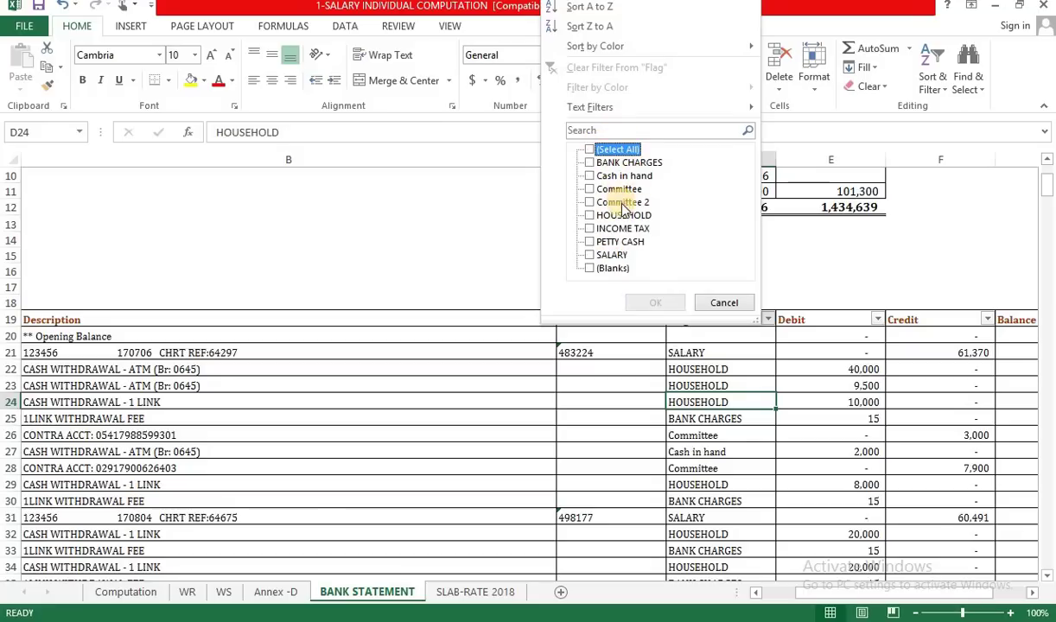
left_click(613, 255)
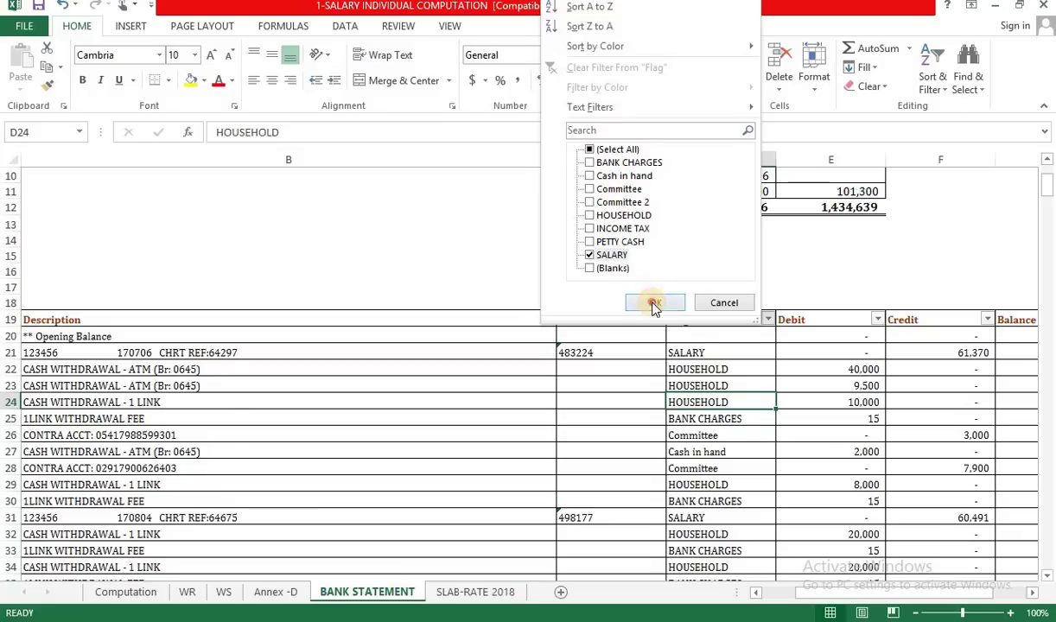
left_click(654, 302)
scroll(907, 579, "right", 1)
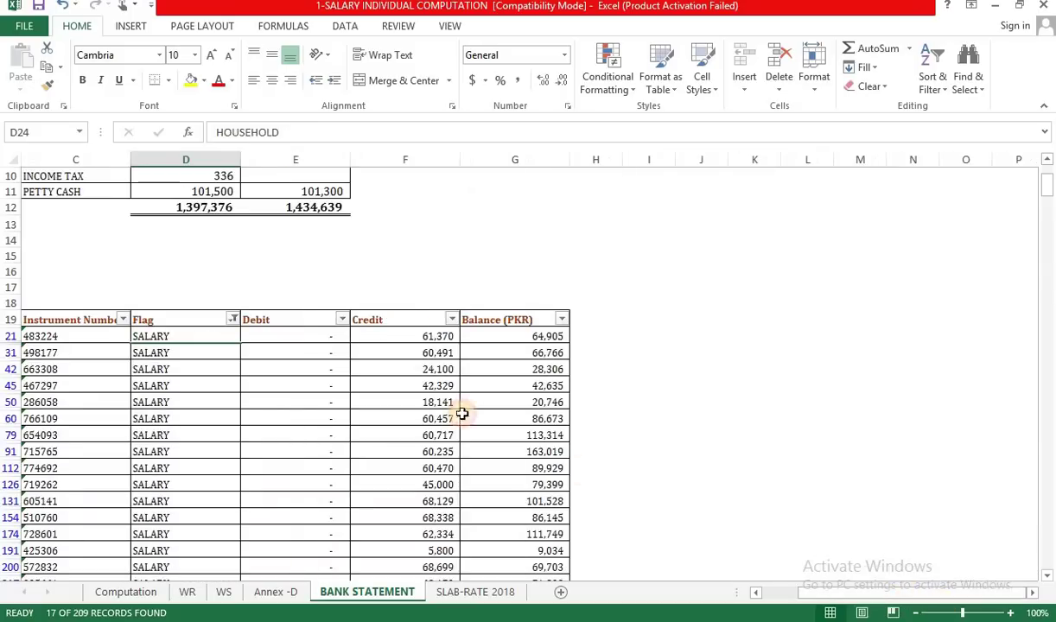
- Select all filtered salary amounts in the Credit column to check their sum
left_click(428, 334)
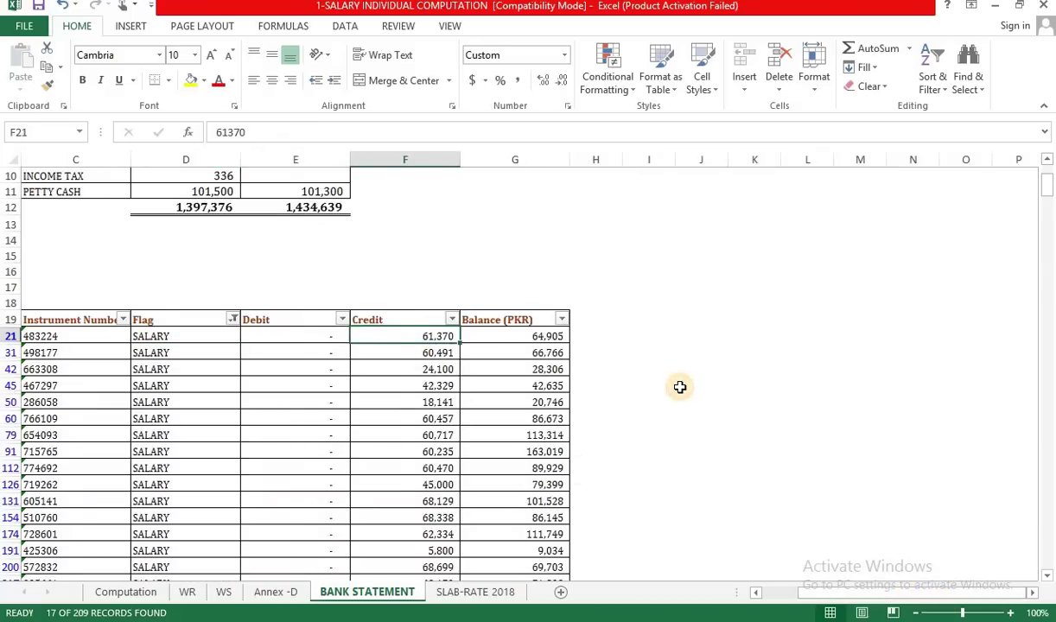
key("ctrl+shift+Down")
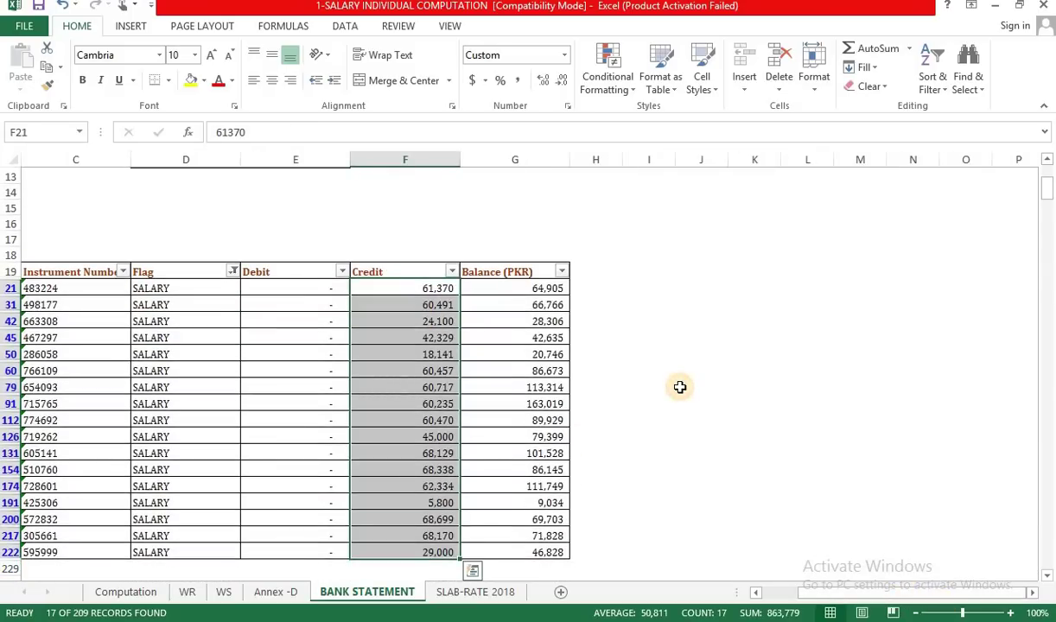
key("ctrl+shift+Up")
- Clear the flag of the first salary transaction in D21 and enter SALARY there again
key("Left")
key("Left")
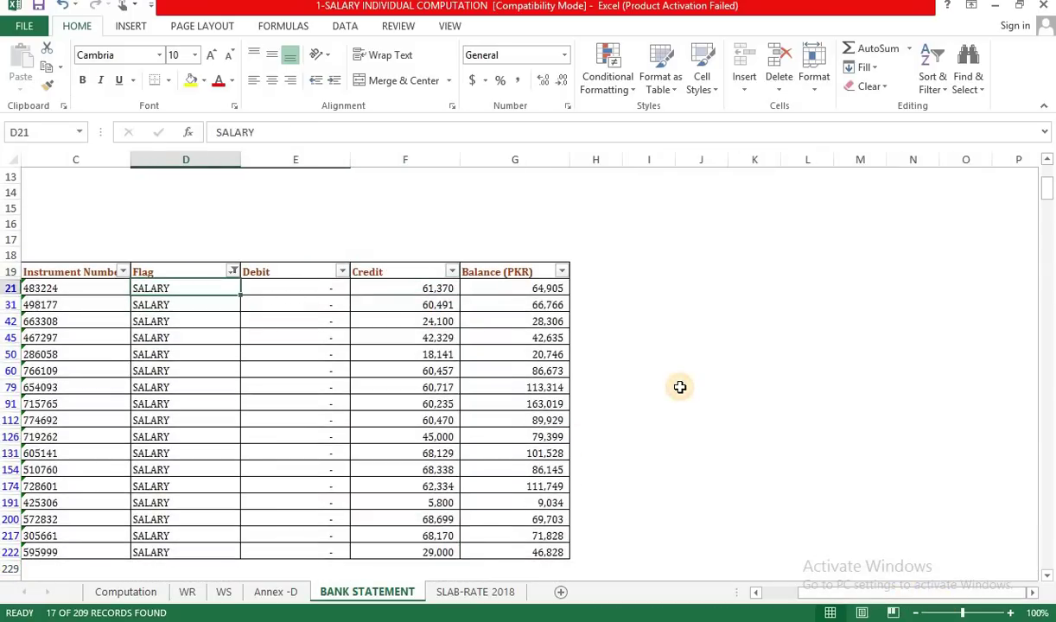
key("Delete")
key("Right")
key("Right")
key("Right")
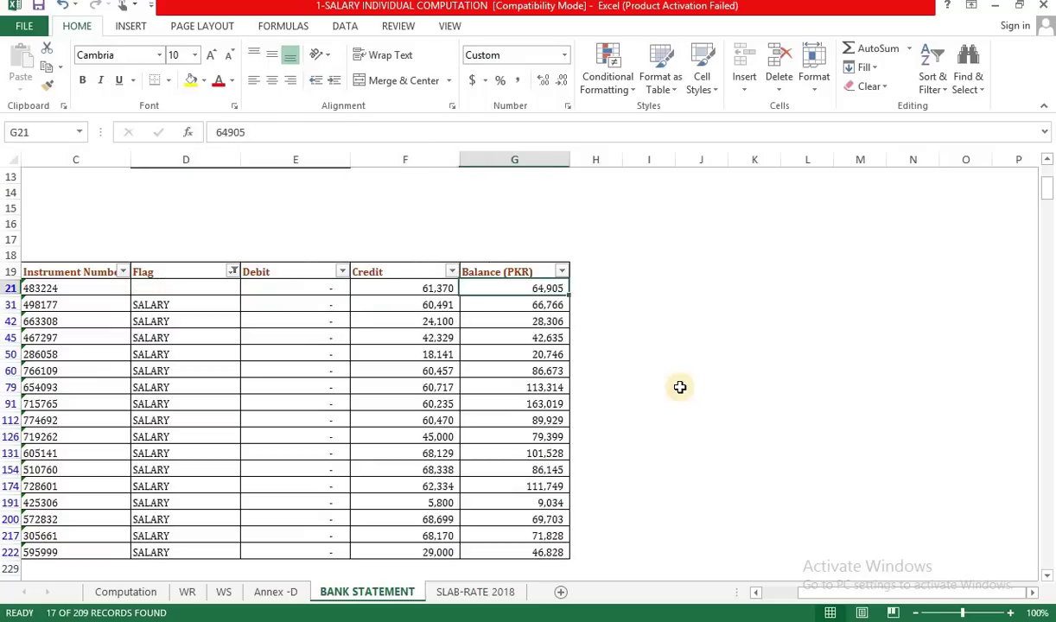
key("Left")
key("Left")
key("Left")
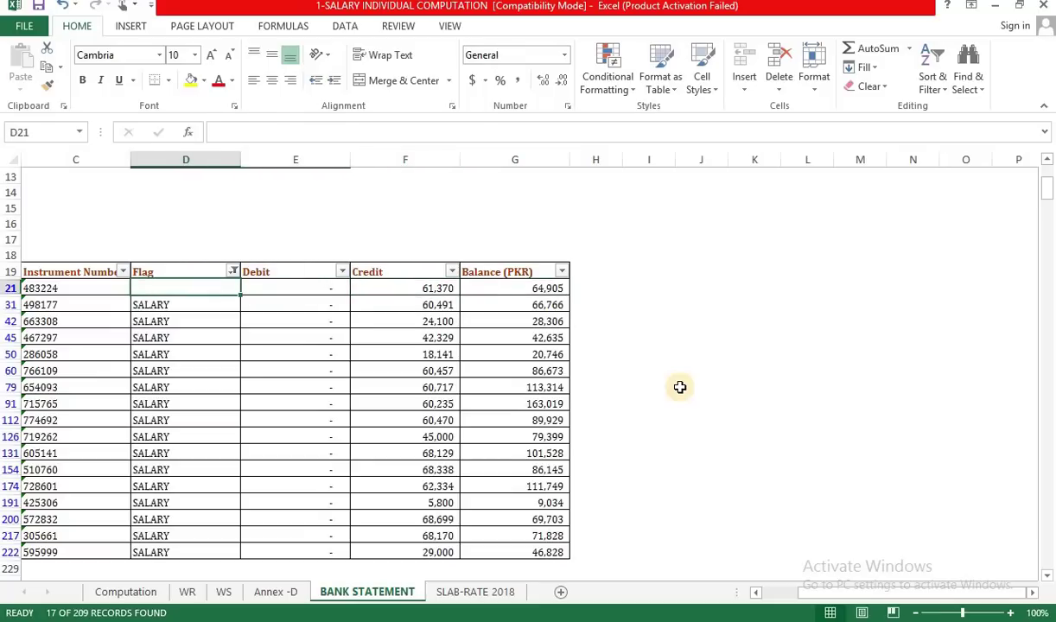
type("SALARY")
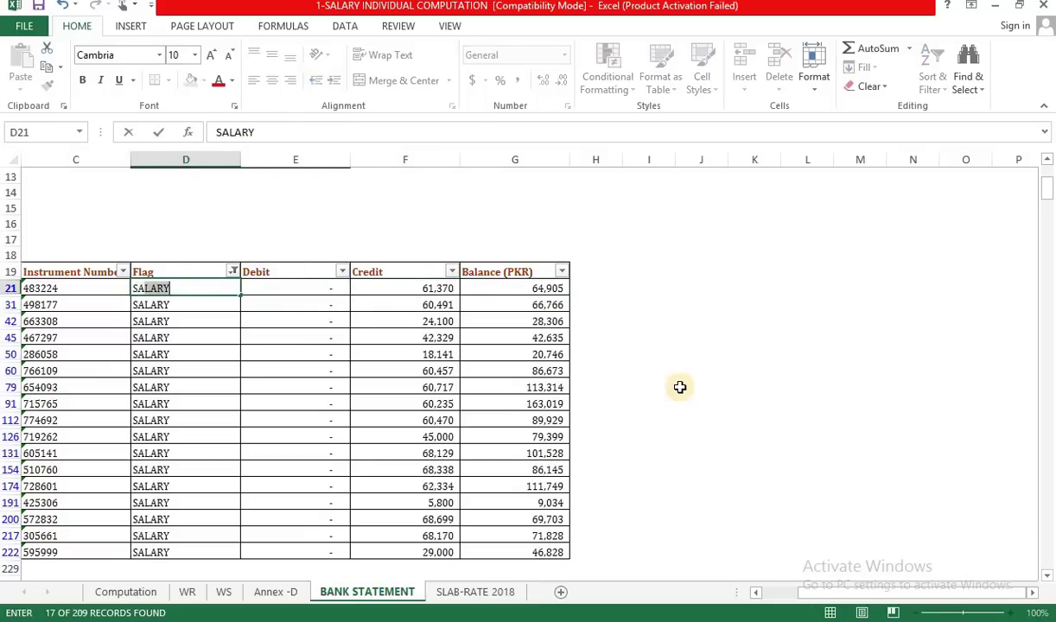
key("Return")
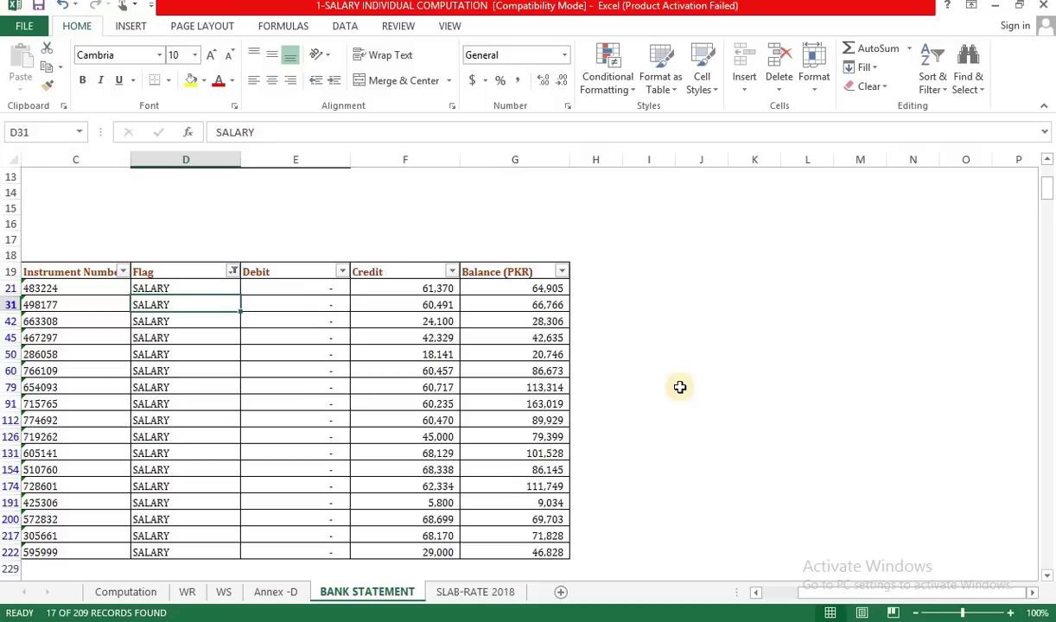
- Change the Flag column filter to show only the PETTY CASH transactions
left_click(216, 370)
left_click(232, 272)
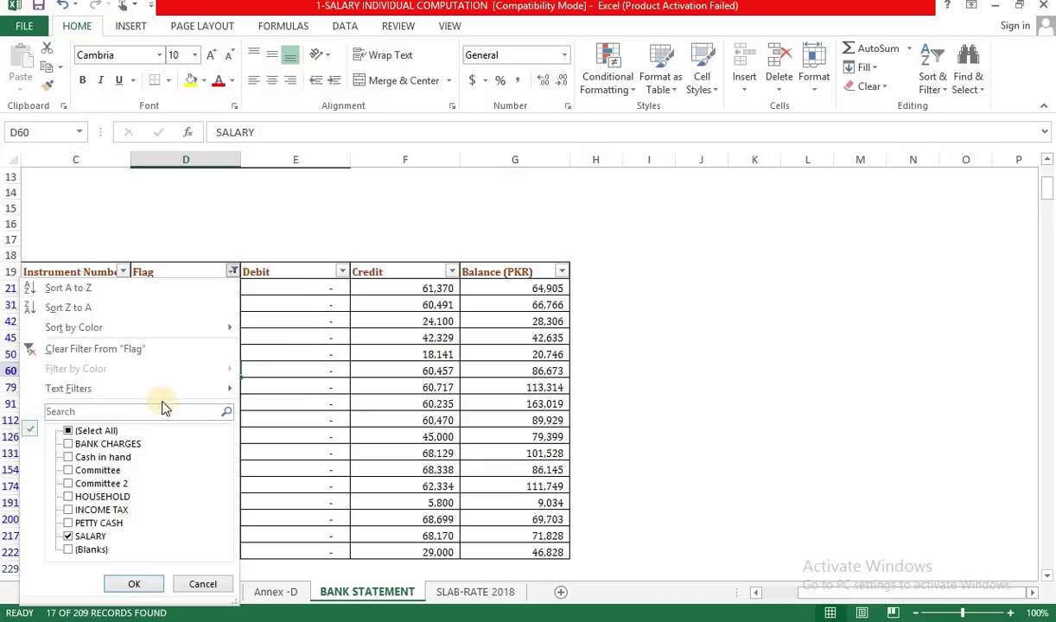
left_click(97, 536)
left_click(95, 523)
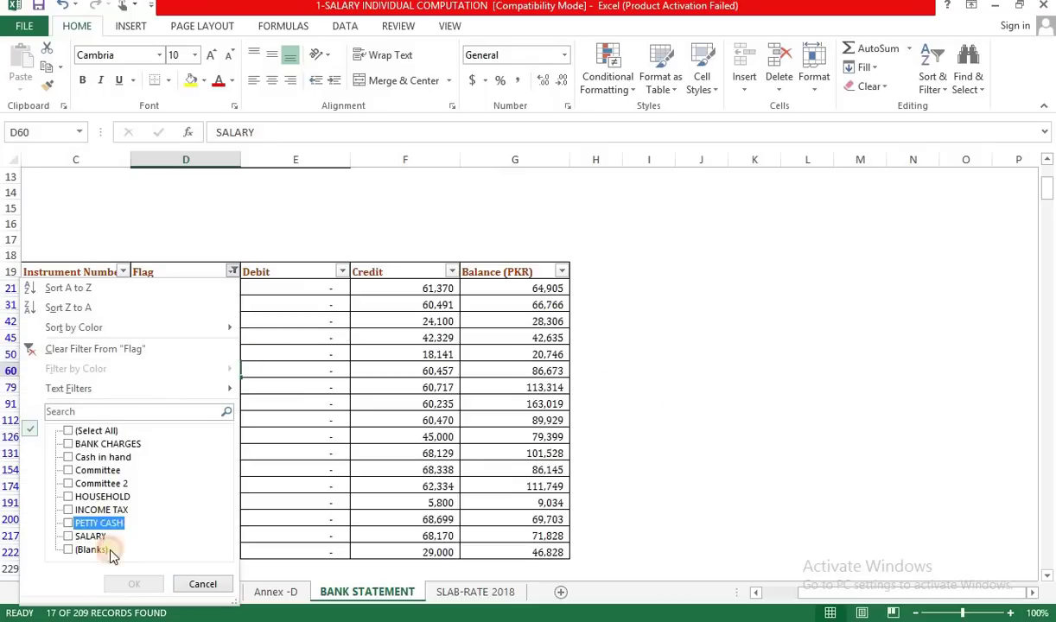
left_click(134, 584)
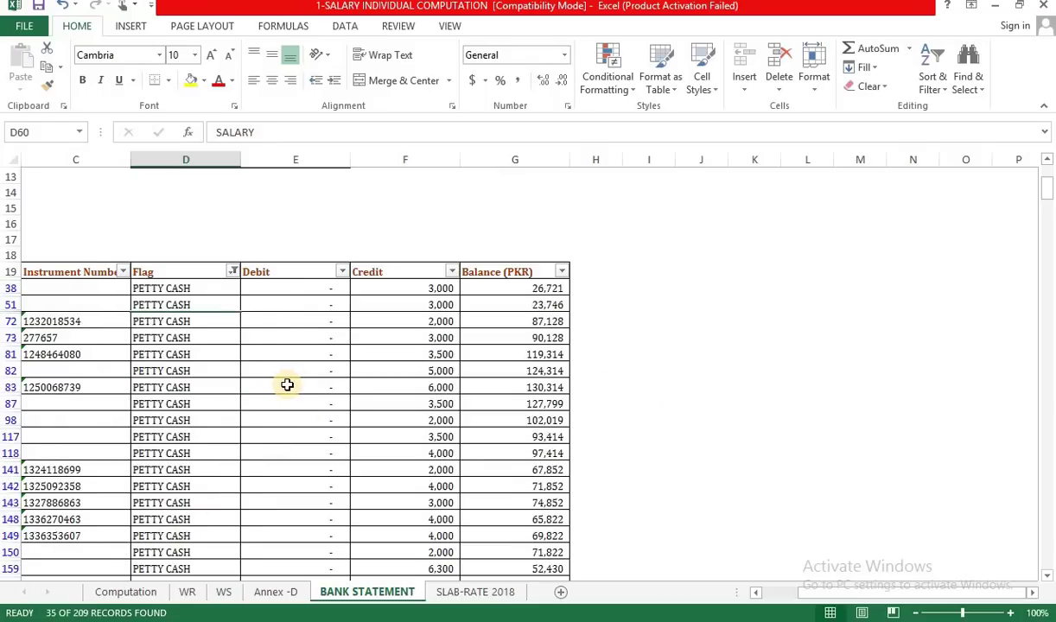
- Review the petty cash transaction descriptions and select all their Credit amounts to check the sum
scroll(287, 384, "up", 2)
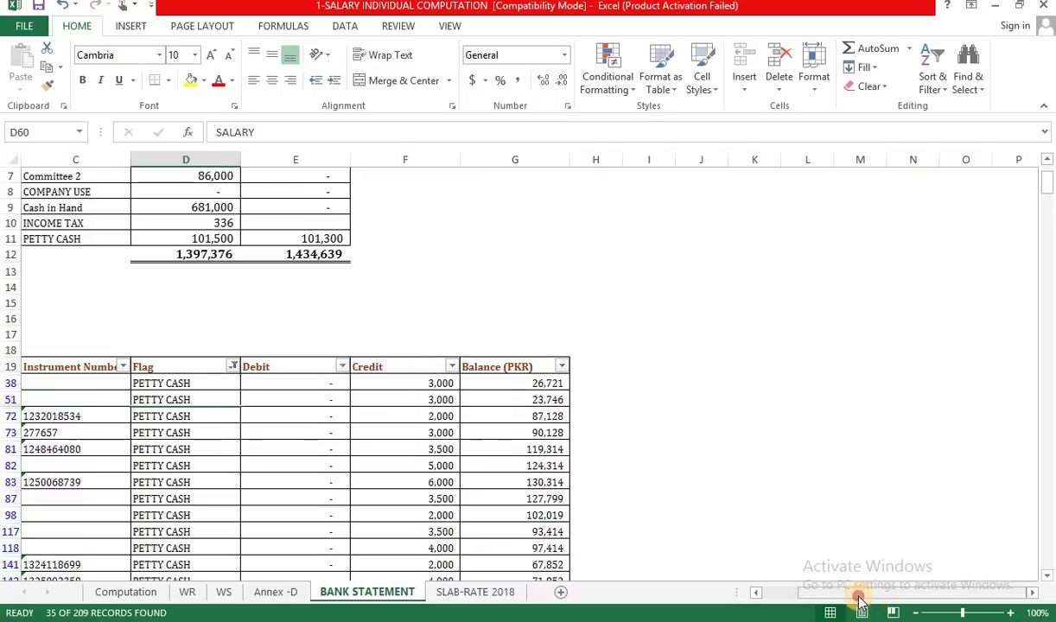
left_click_drag(858, 596, 784, 592)
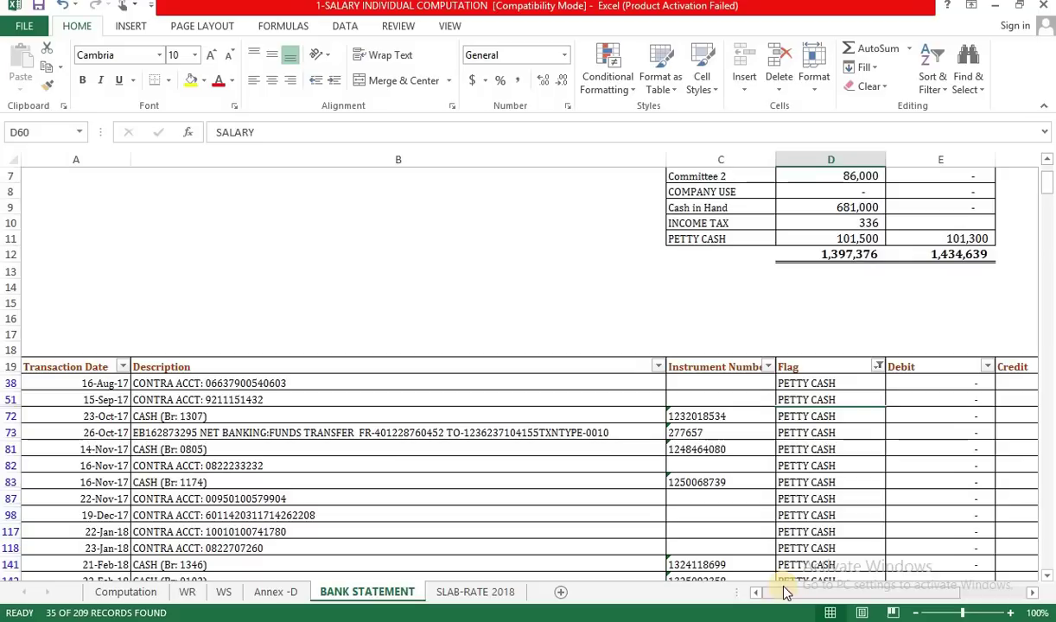
left_click_drag(803, 592, 644, 573)
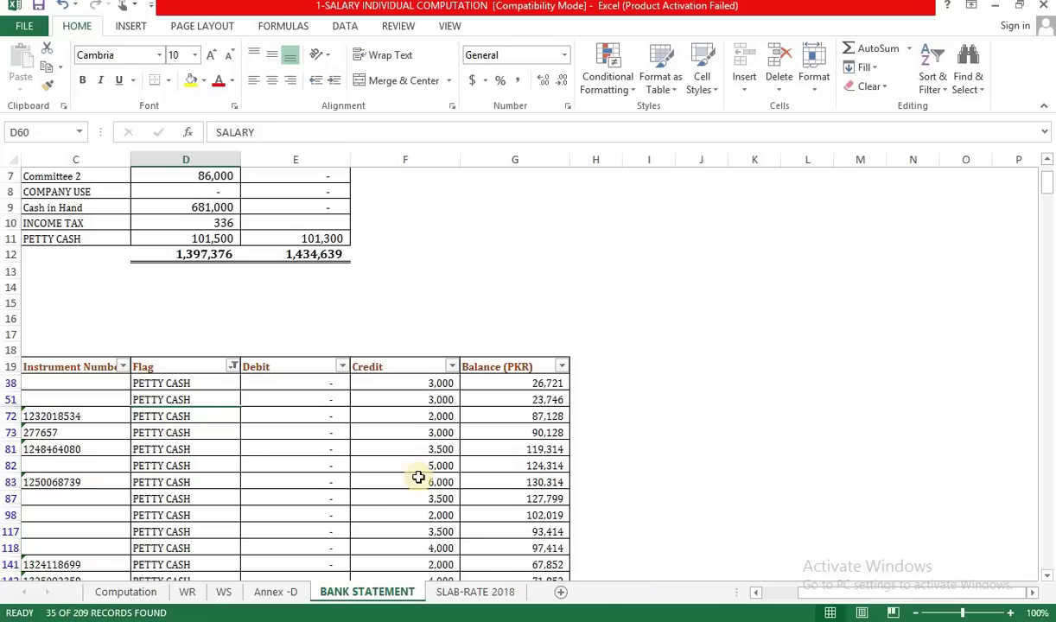
left_click(443, 384)
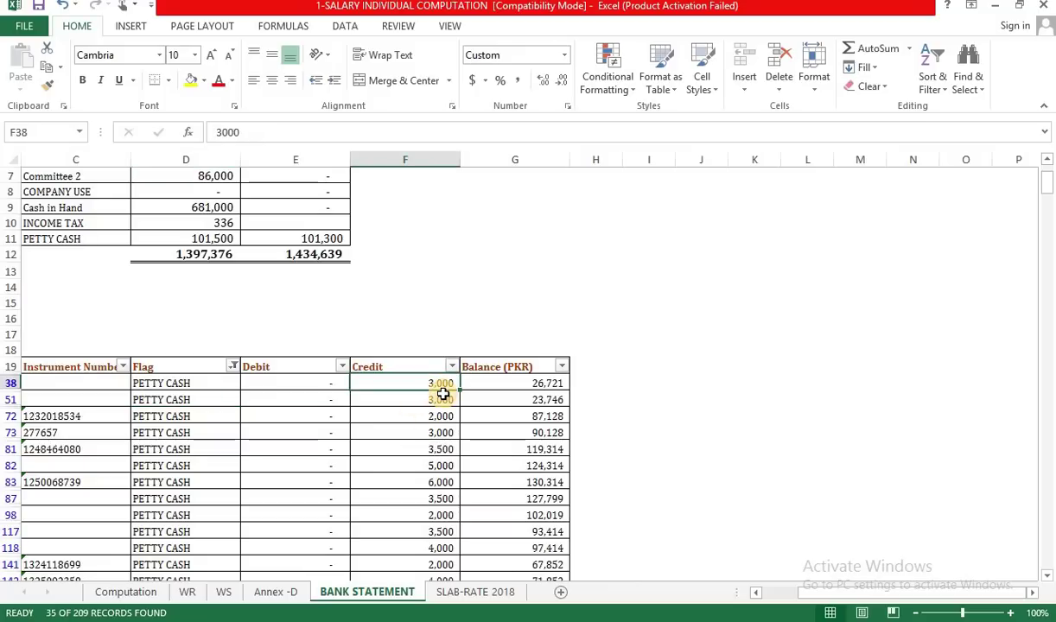
left_click_drag(443, 393, 458, 544)
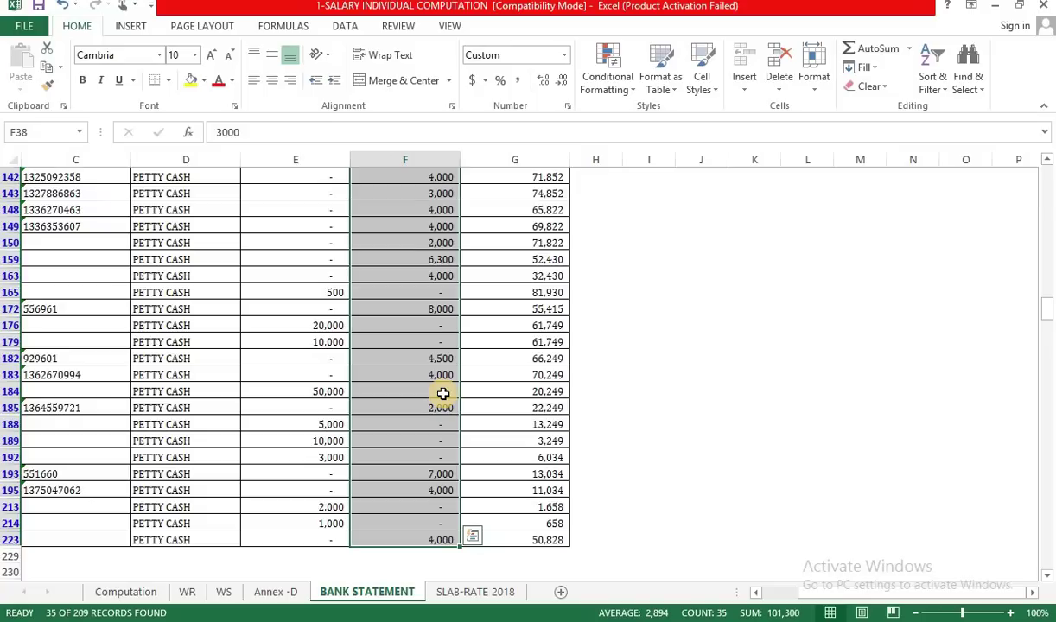
- Clear the filter on the bank statement to list all transactions again
scroll(799, 273, "up", 13)
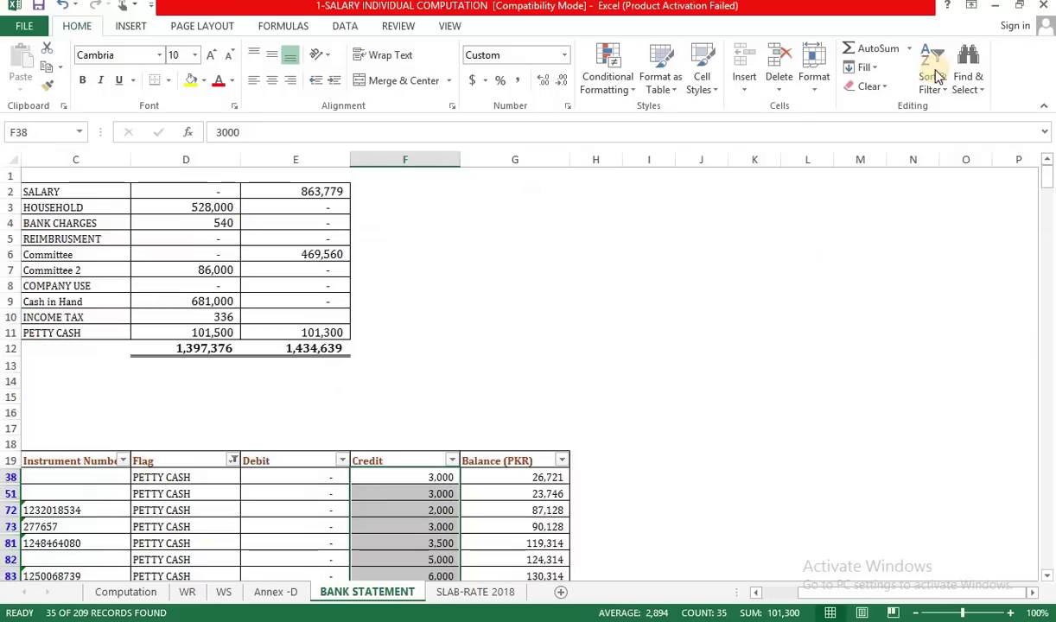
left_click(937, 76)
left_click(946, 182)
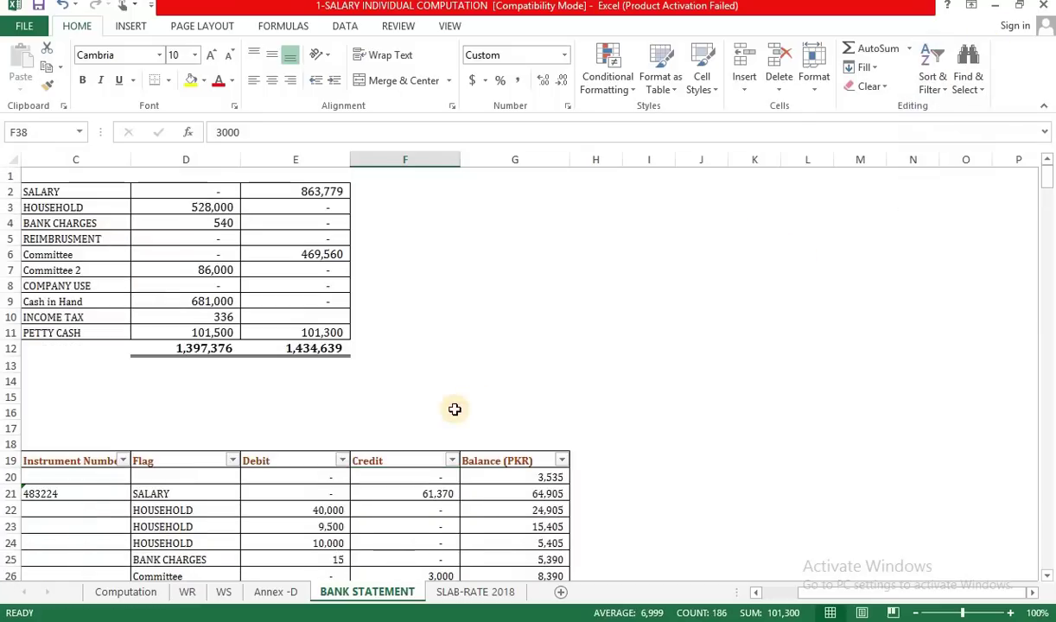
- Examine the Debit and Credit totals in row 228 and the closing balance of the last transaction
left_click(477, 472)
key("ctrl+Down")
key("Left")
key("Down")
key("Down")
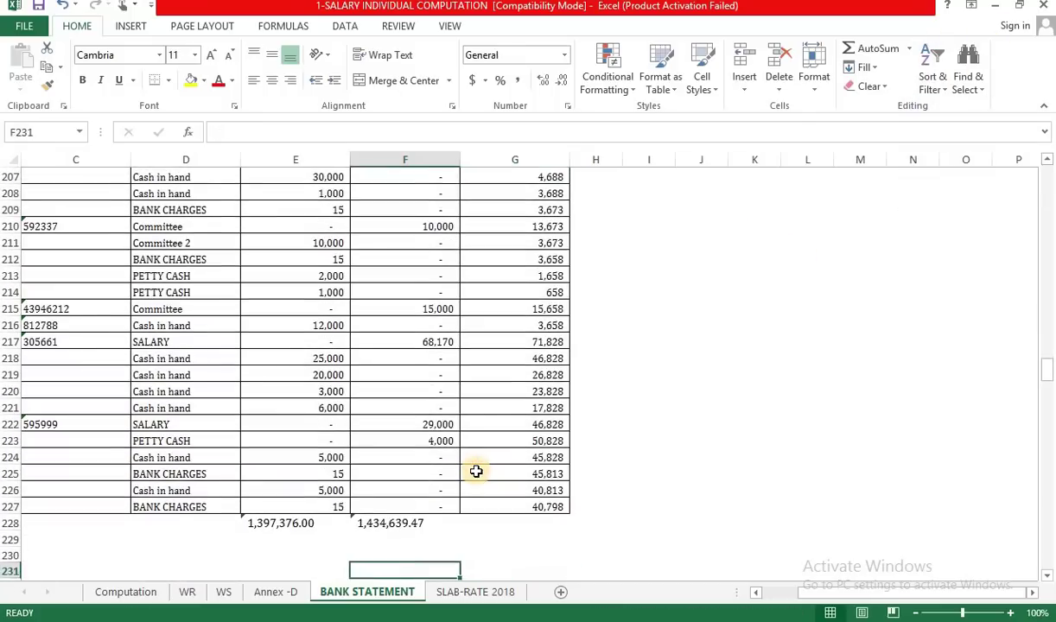
key("Up")
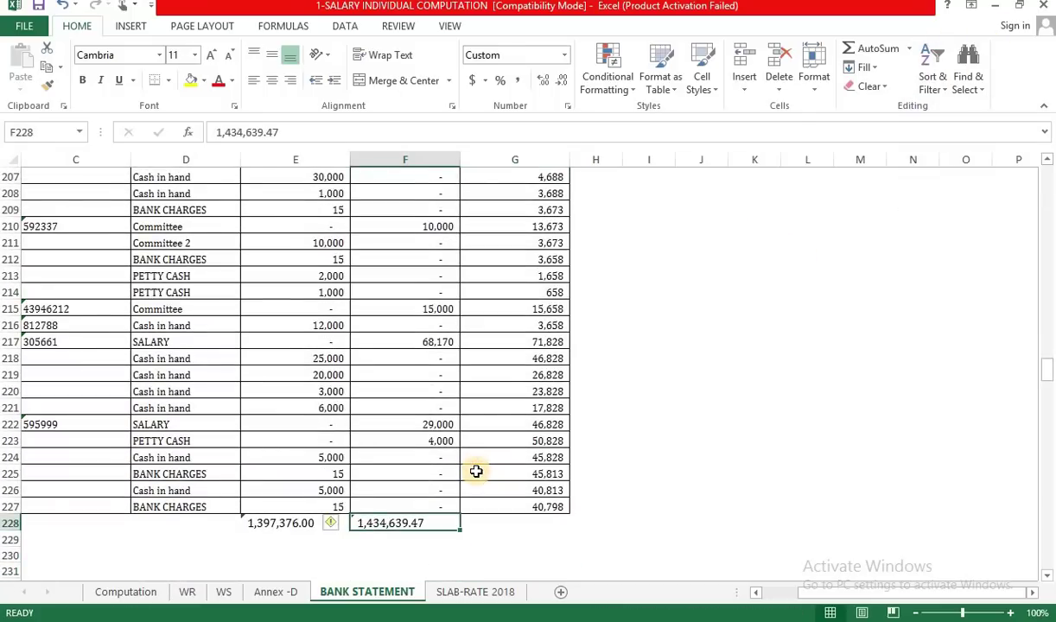
key("Left")
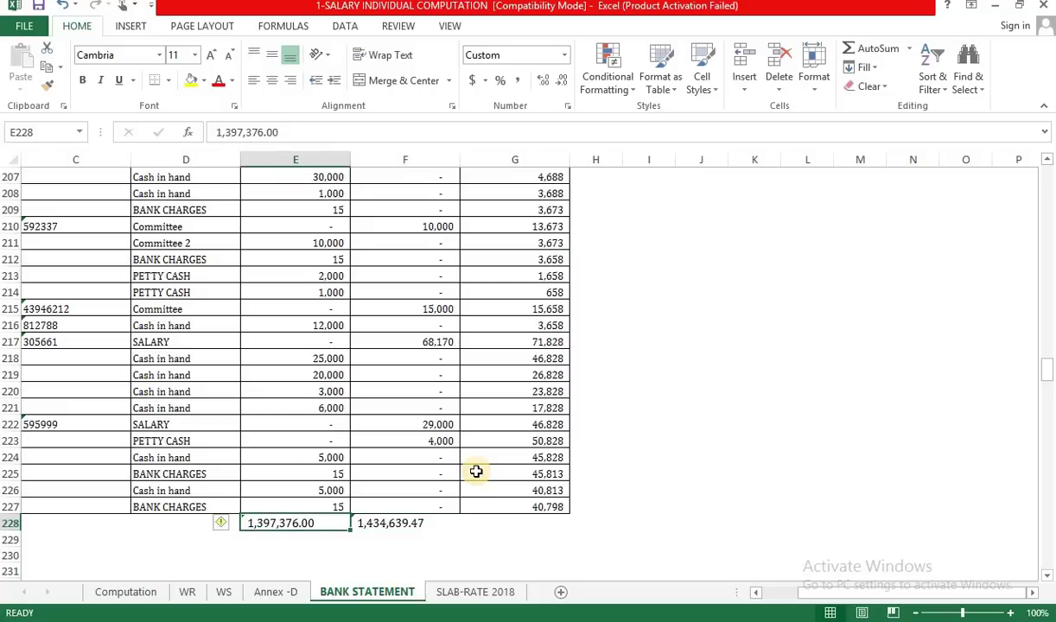
key("Right")
key("Up")
key("Right")
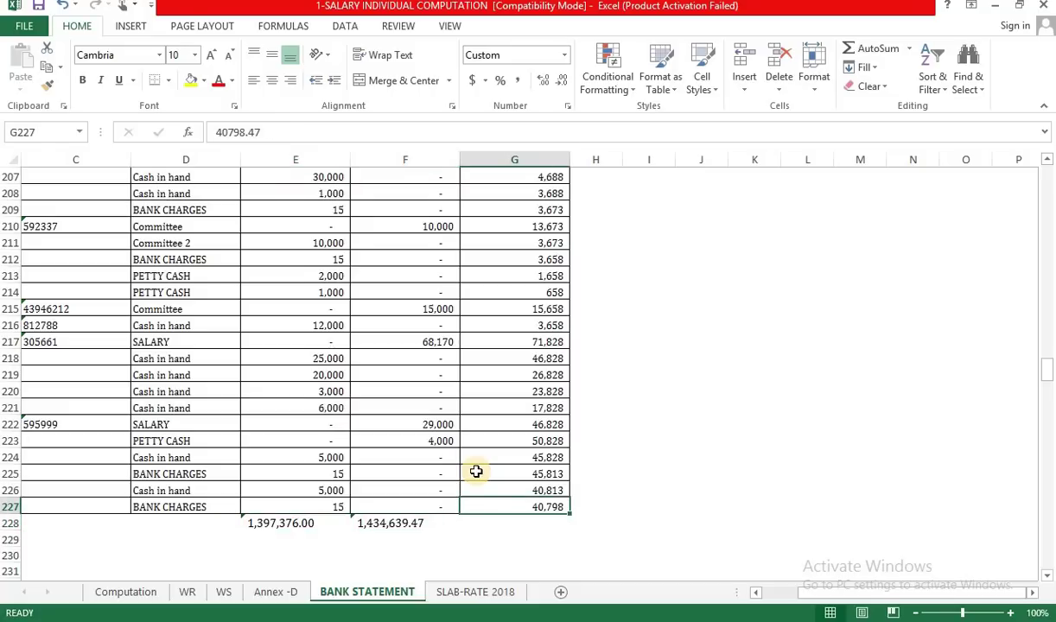
key("Up")
key("Up")
key("Left")
key("Down")
key("Down")
key("Down")
key("Down")
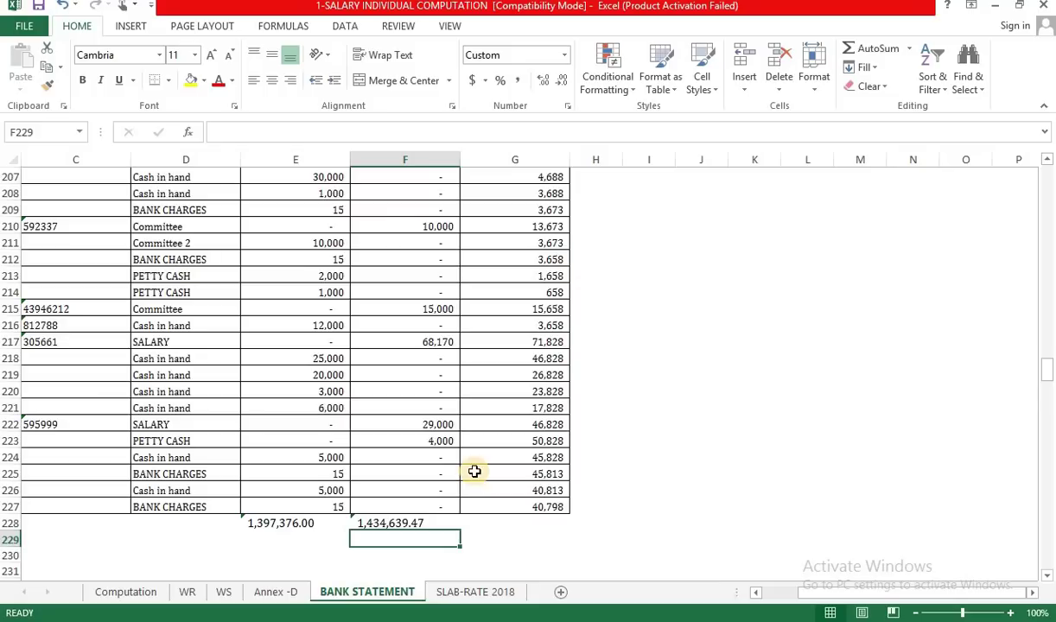
- Return to the first statement entries and examine their flags and debit amounts in rows 20 to 22
key("Up")
key("Up")
key("ctrl+Up")
key("Down")
key("Left")
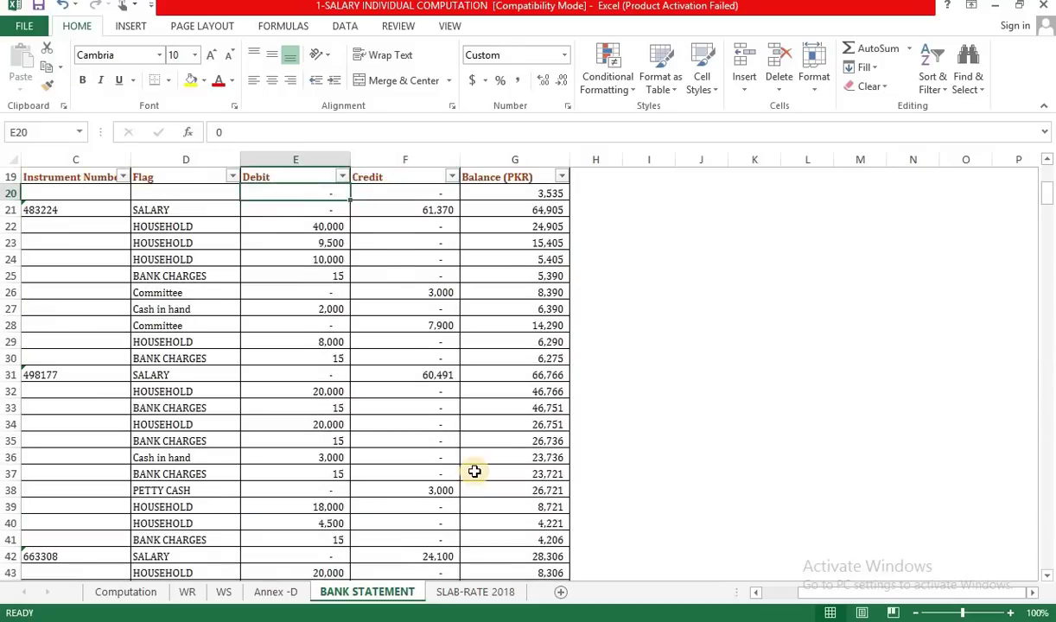
key("Left")
key("Down")
key("Up")
key("Down")
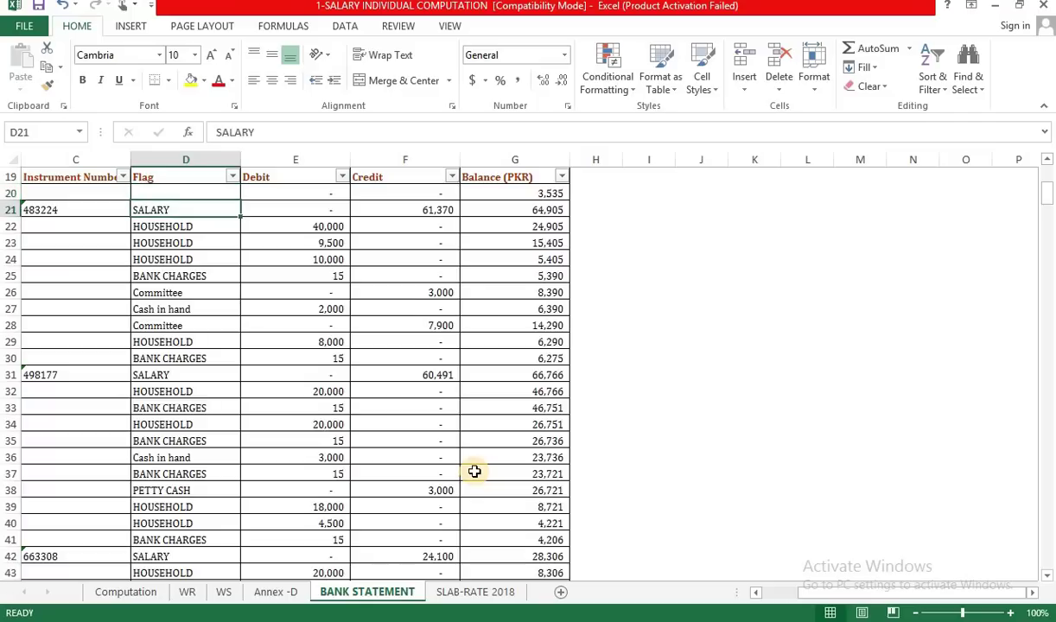
key("Right")
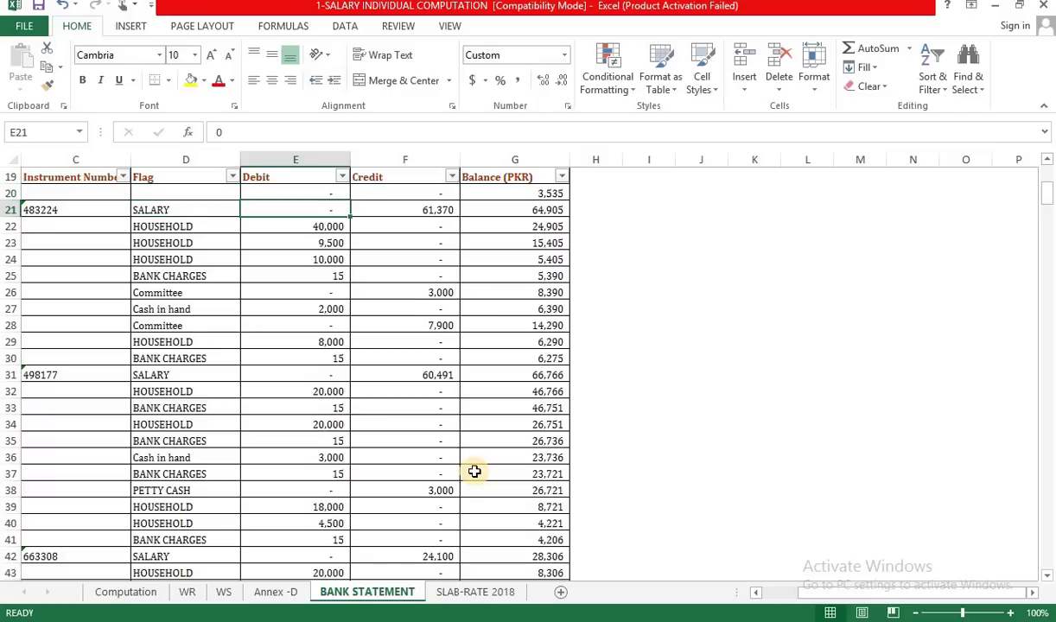
key("Down")
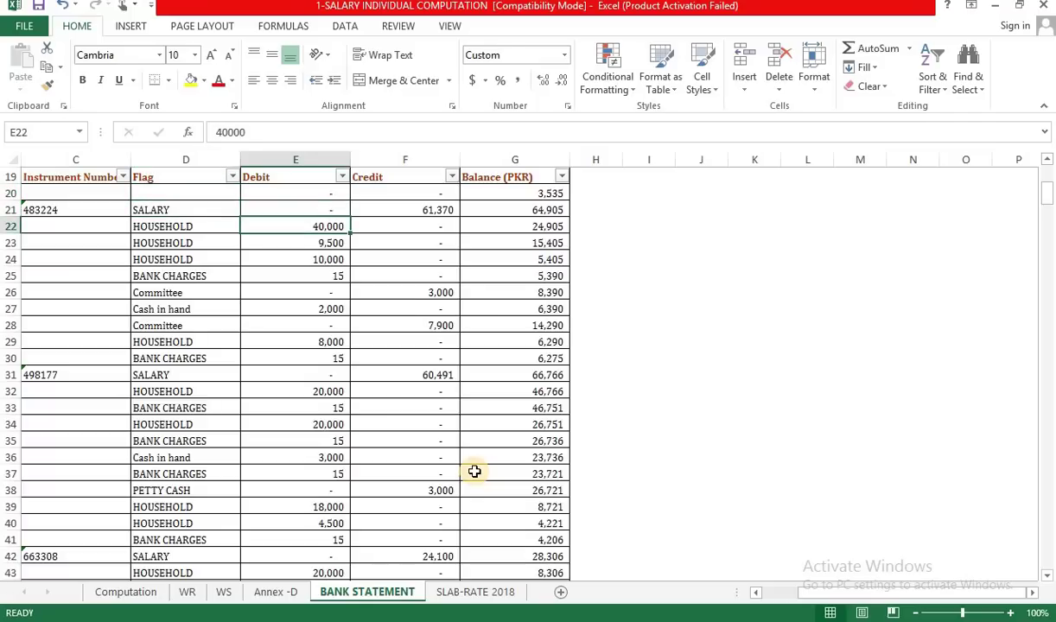
key("Left")
key("Up")
- Examine the debit-side SUMIF formulas in the category summary from SALARY to Committee, cells D2 to D6
scroll(525, 439, "up", 6)
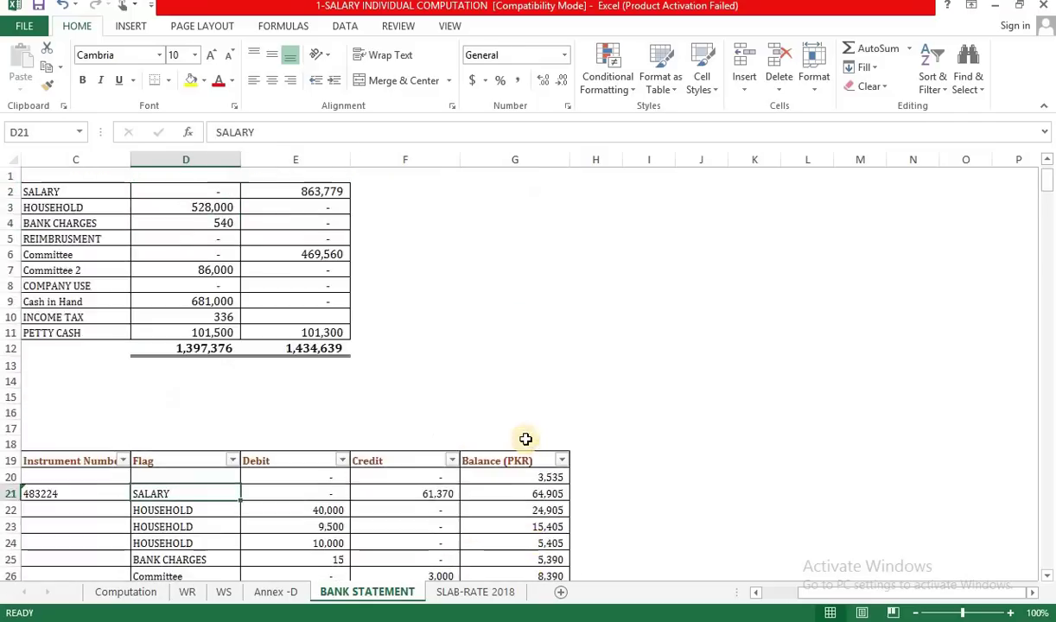
left_click(784, 592)
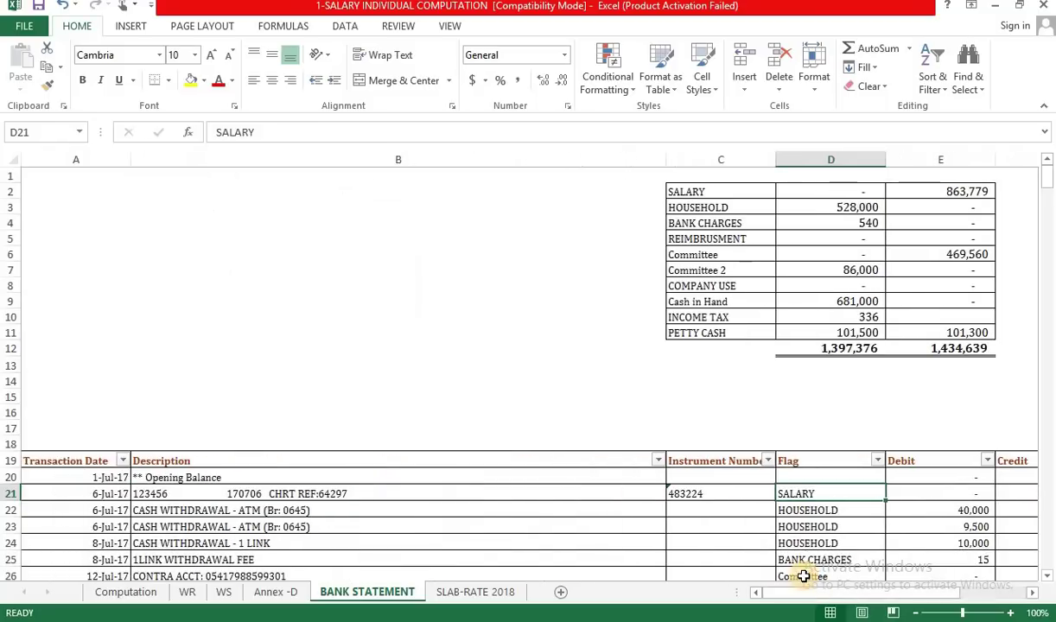
left_click(799, 223)
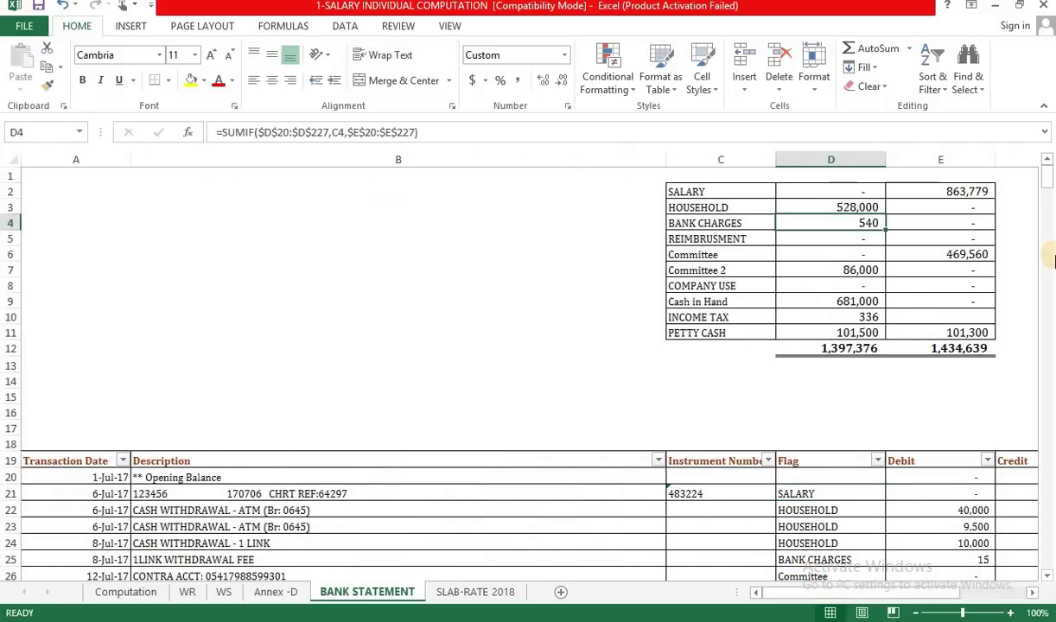
key("Right")
key("Right")
key("Left")
key("Left")
key("Up")
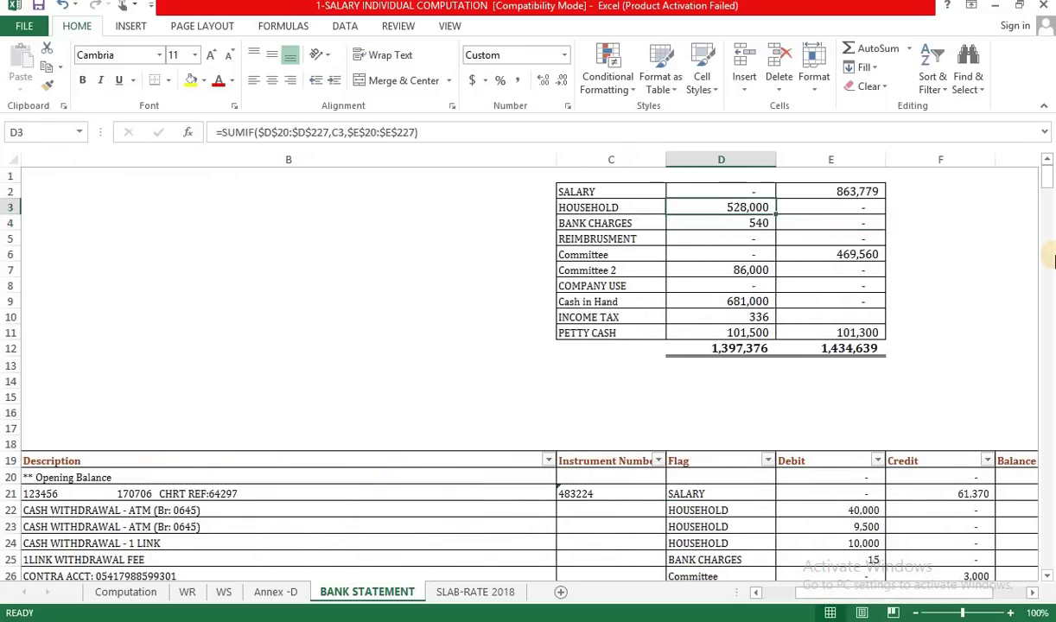
key("Up")
key("Left")
key("Right")
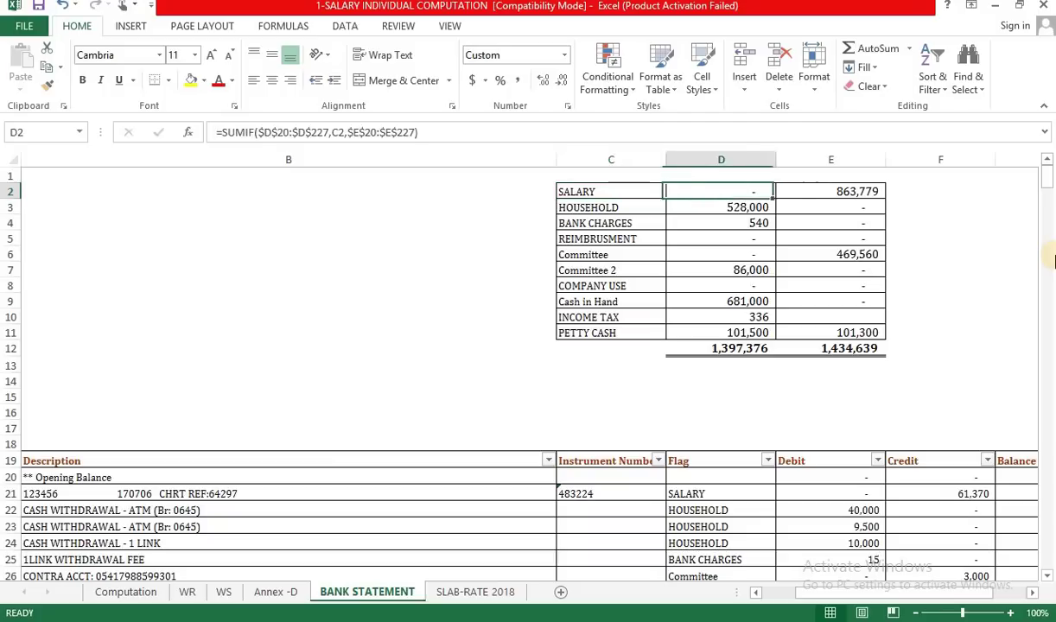
key("Right")
key("Left")
key("Down")
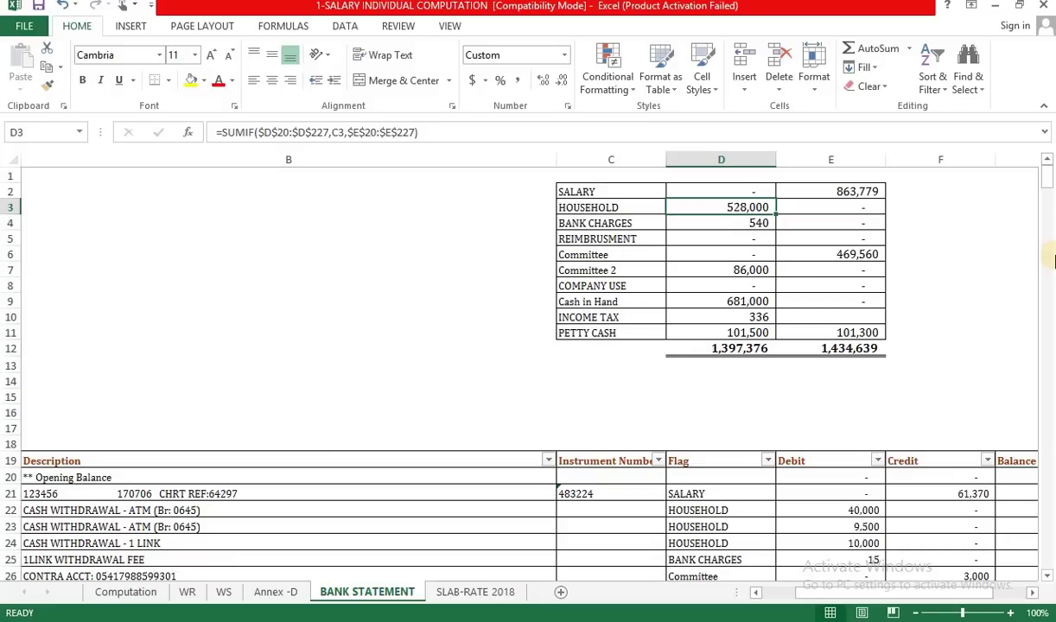
key("Down")
key("Down")
key("Down")
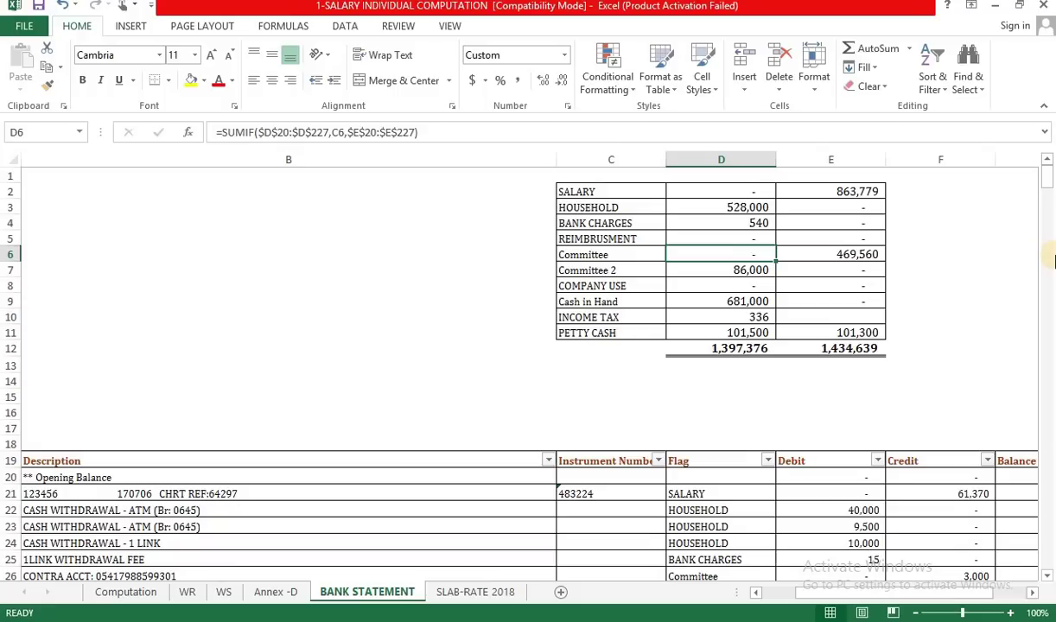
- Examine the credit-side SUMIF formulas in the category summary from SALARY to Committee, cells E2 to E6
key("Right")
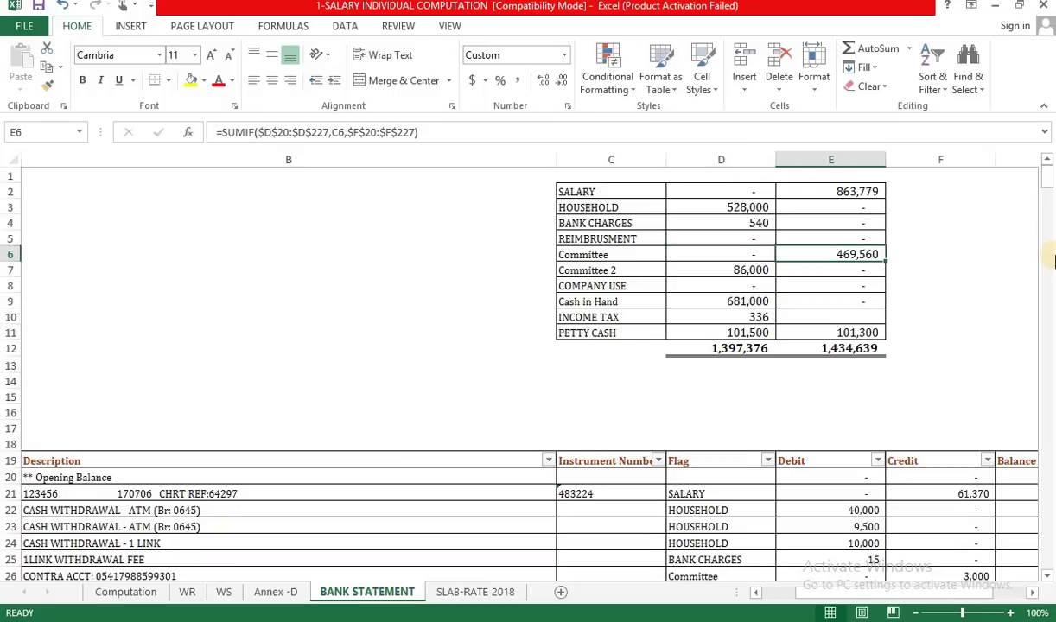
key("Up")
key("Up")
key("Up")
key("Up")
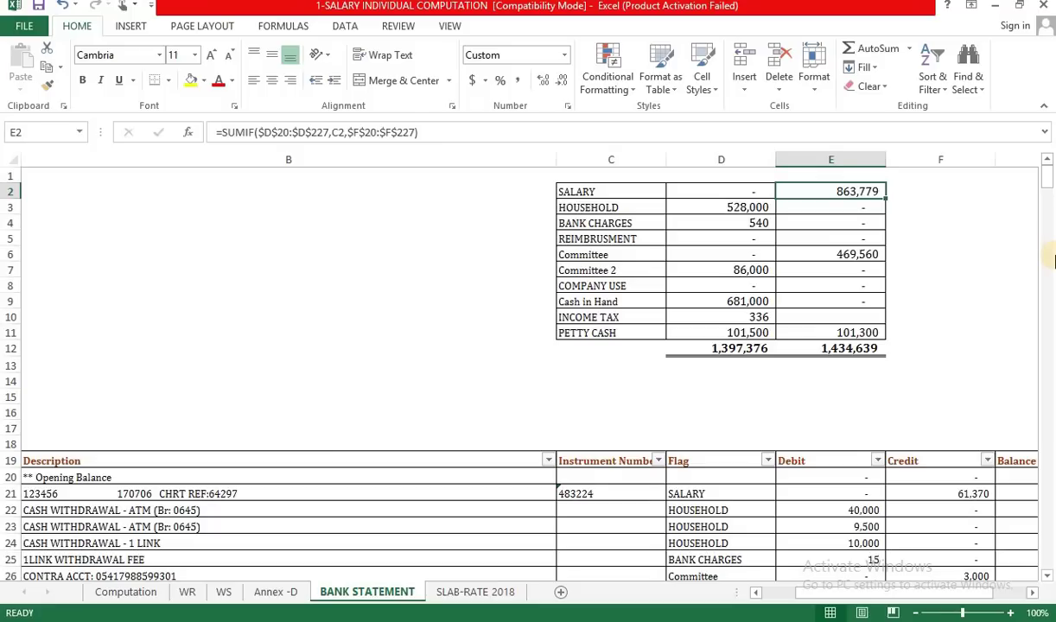
key("Down")
key("Down")
key("Down")
key("Down")
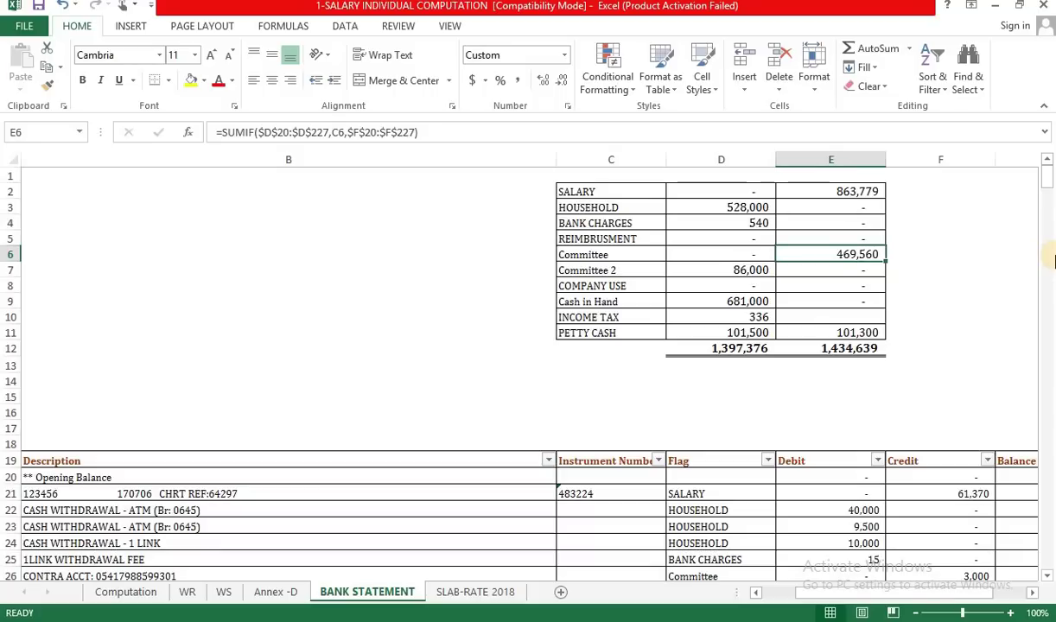
key("Up")
key("Up")
key("Up")
key("Up")
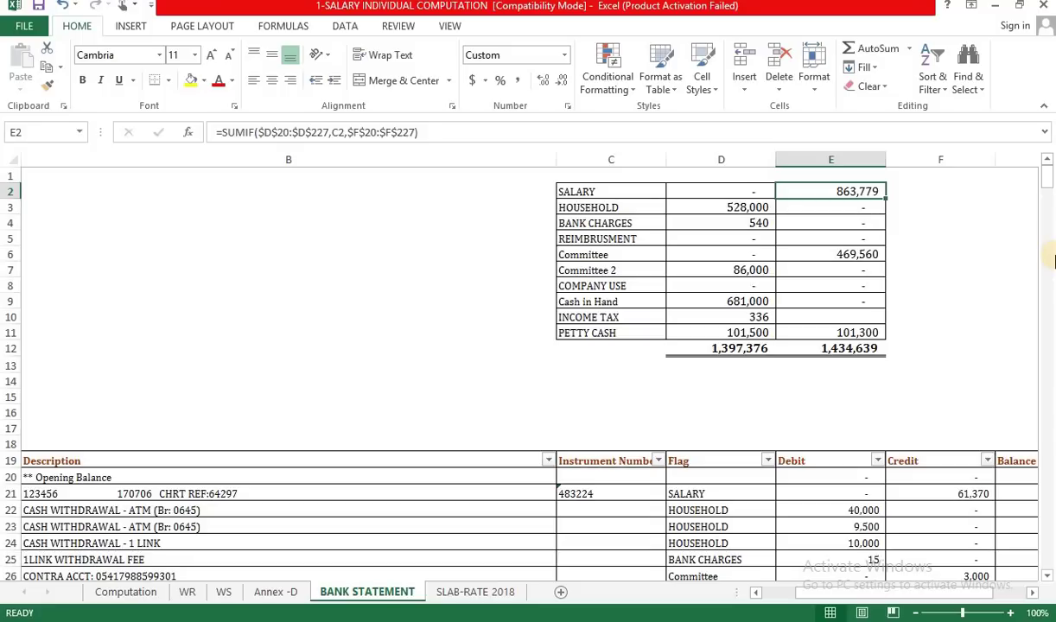
- Compare the Committee receipts in E6 with the Committee 2 payments in D7 of the category summary
key("Left")
key("Down")
key("Down")
key("Down")
key("Down")
key("Down")
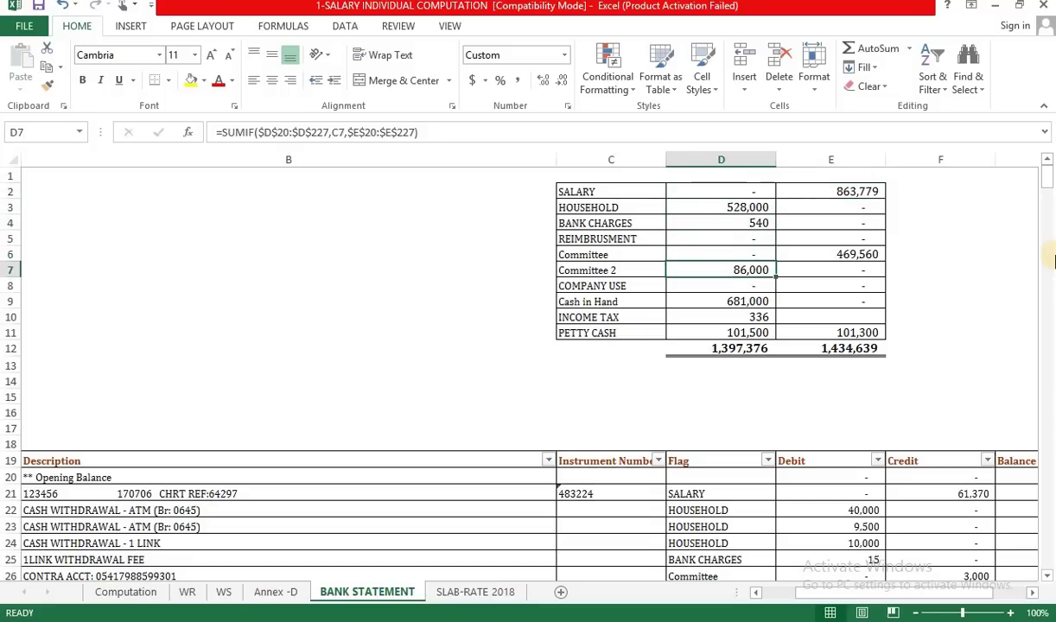
key("Right")
key("Up")
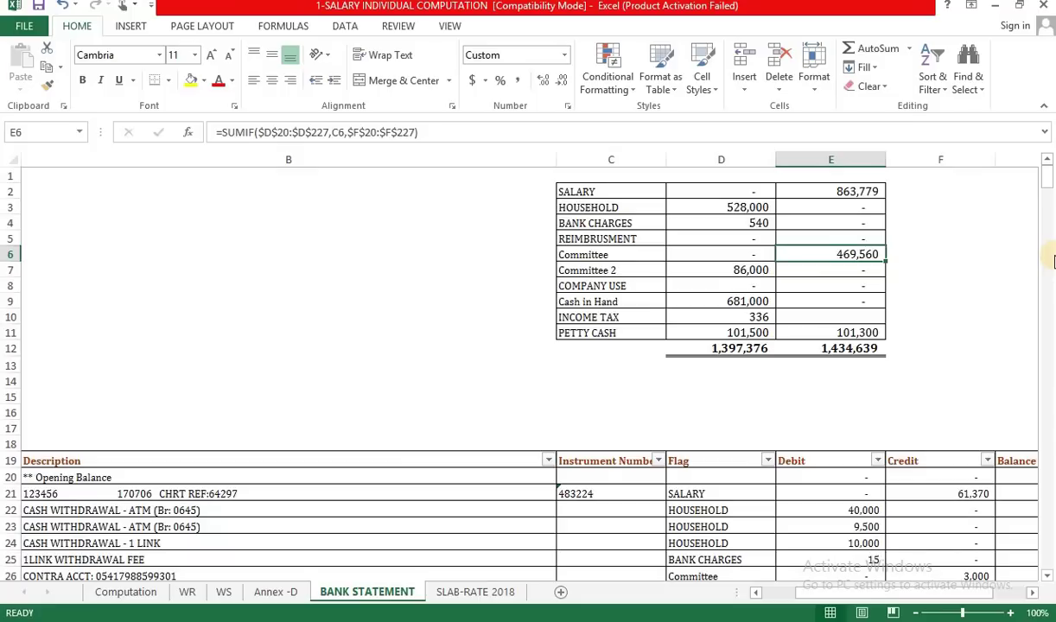
key("Left")
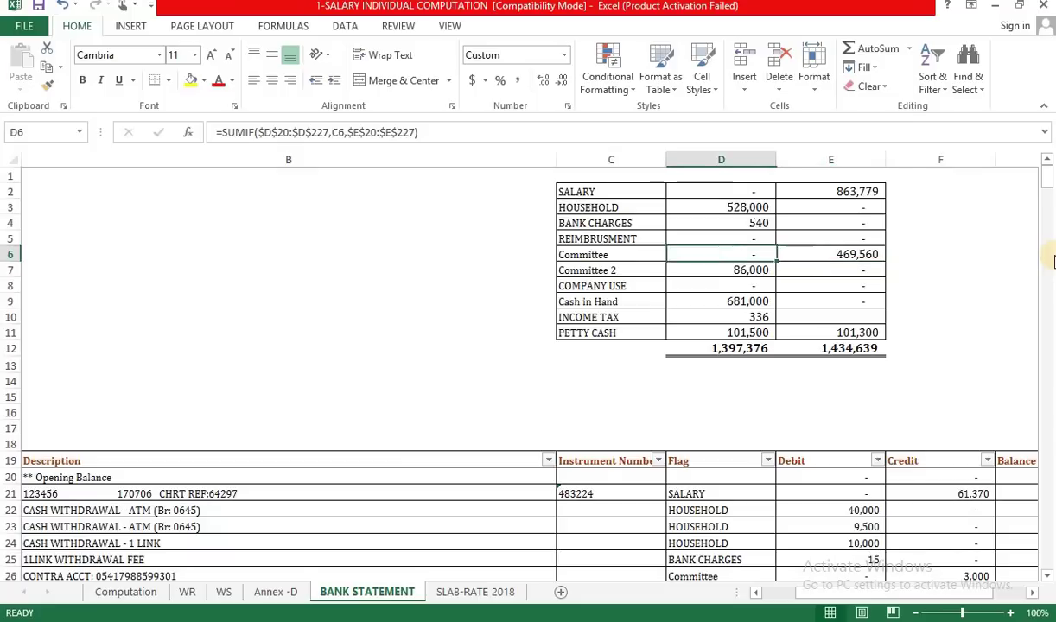
key("Down")
key("Down")
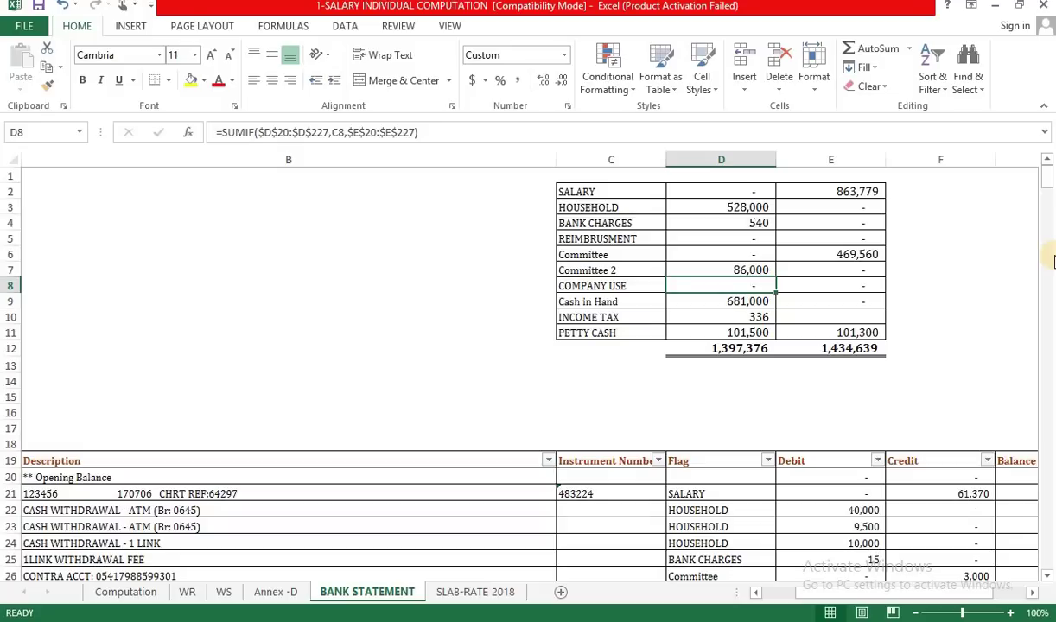
key("Up")
key("Up")
key("Down")
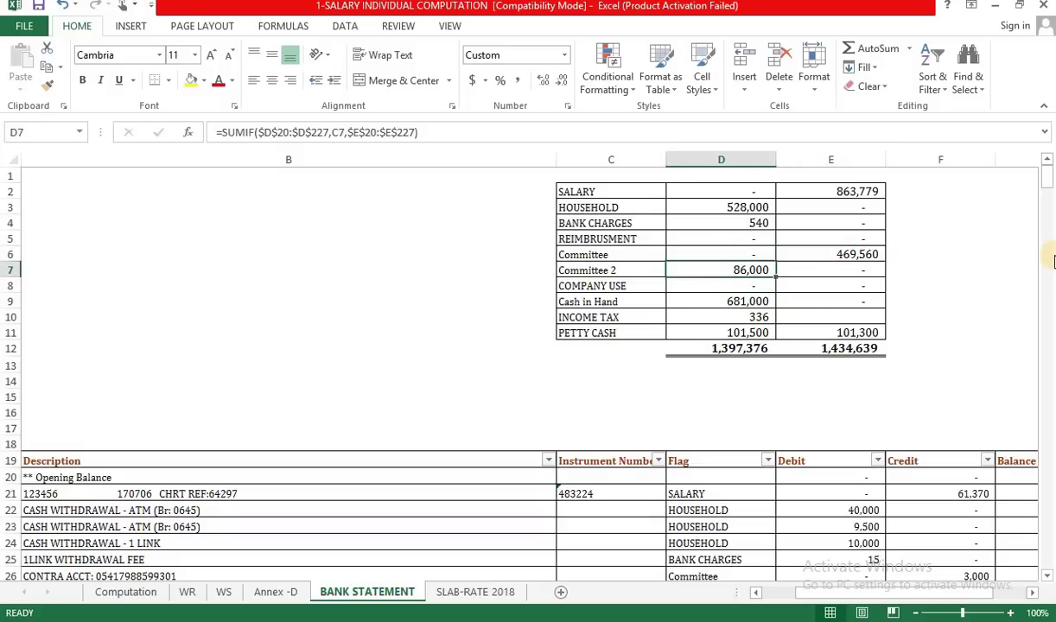
- Examine the Cash in Hand debit in D9, the SALARY credit in E2 and the HOUSEHOLD debit in D3
key("Down")
key("Down")
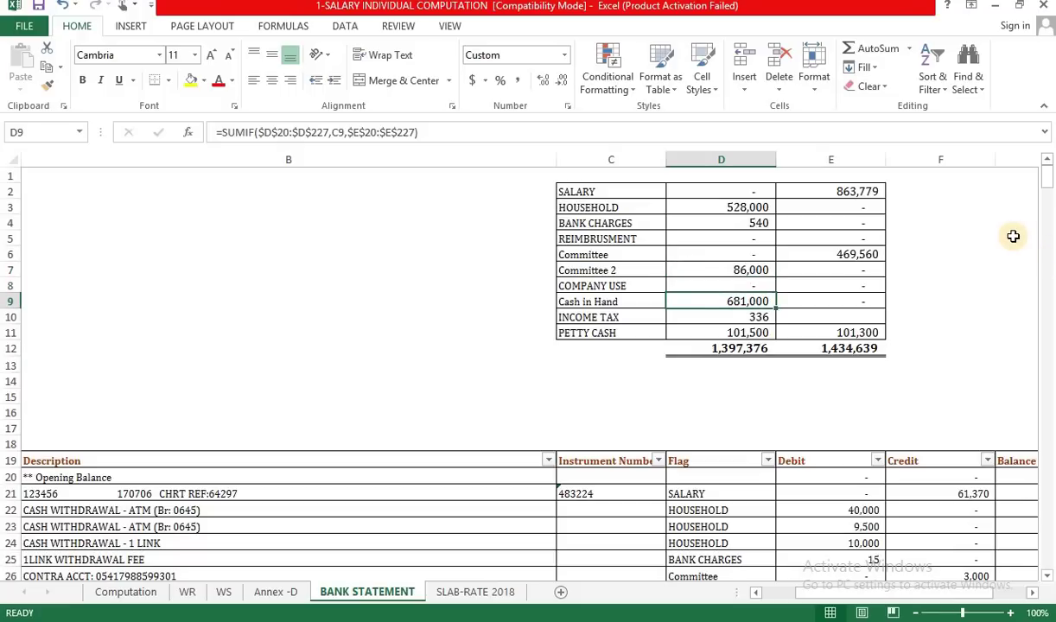
left_click(872, 198)
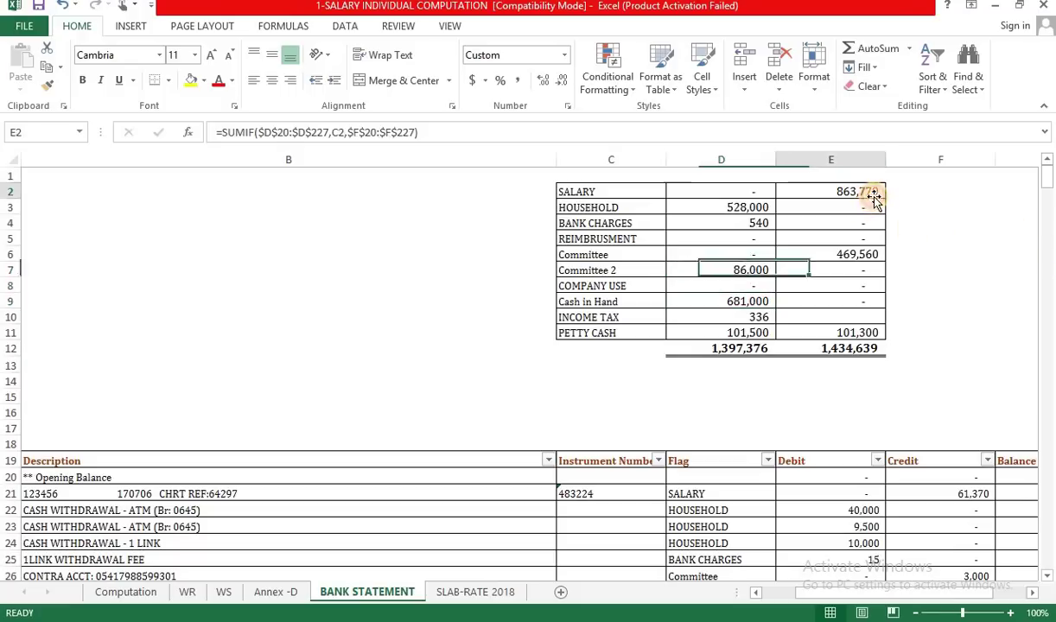
left_click(734, 211)
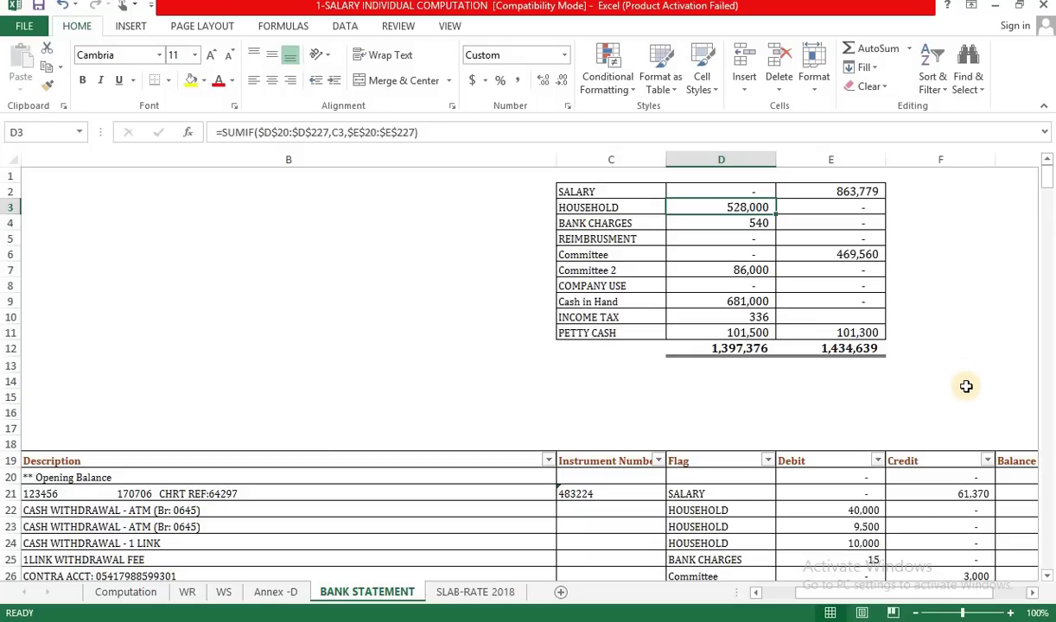
- Filter the statement's Flag column to HOUSEHOLD only and examine the debit amounts of those withdrawals
scroll(878, 438, "down", 2)
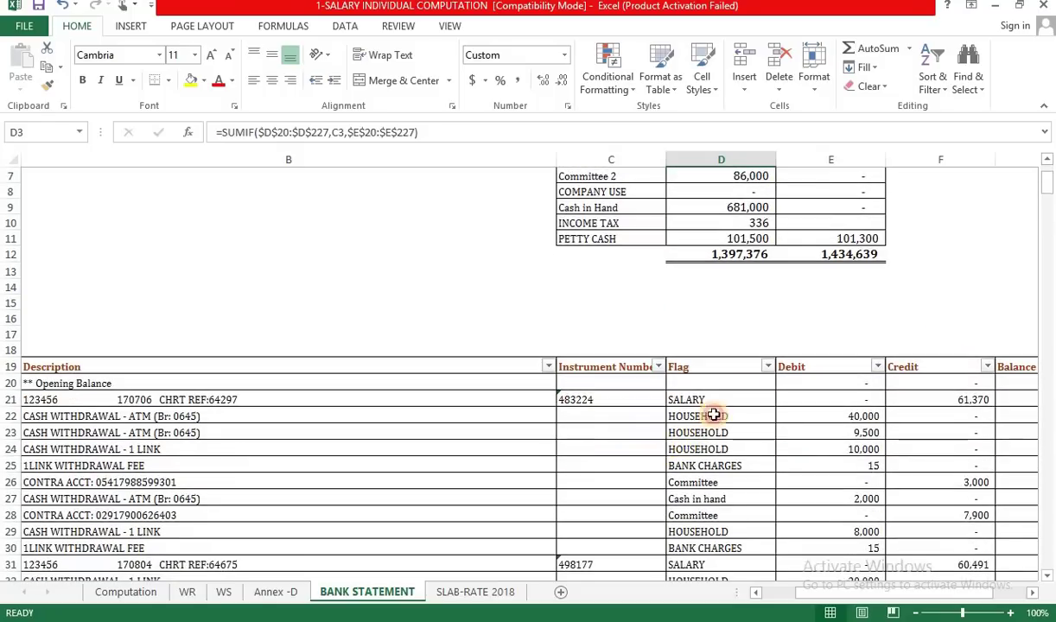
left_click(704, 429)
left_click(767, 366)
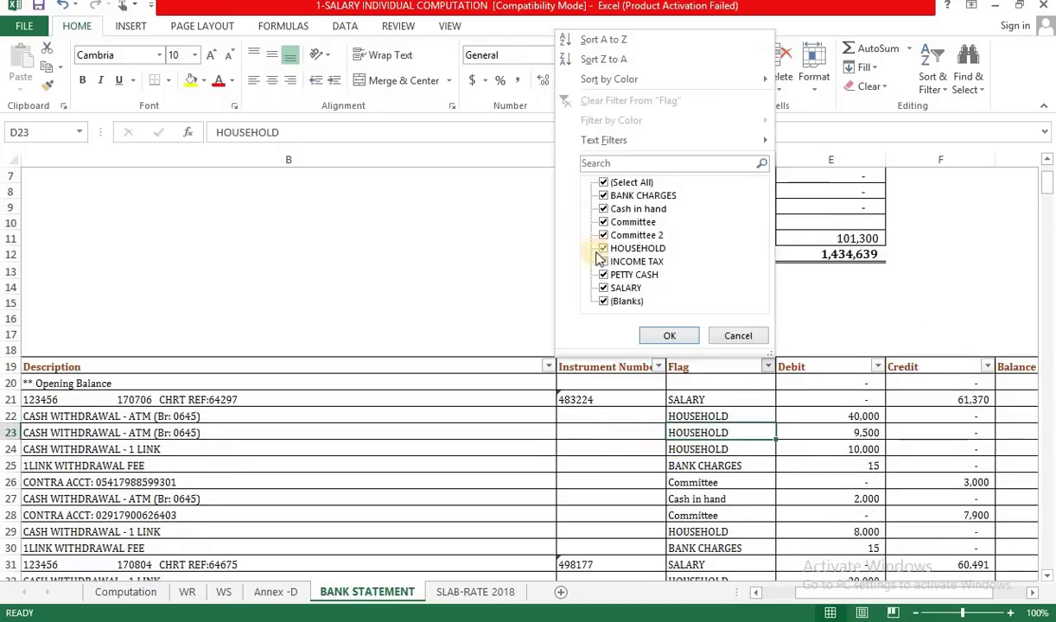
left_click(624, 182)
left_click(630, 248)
left_click(668, 335)
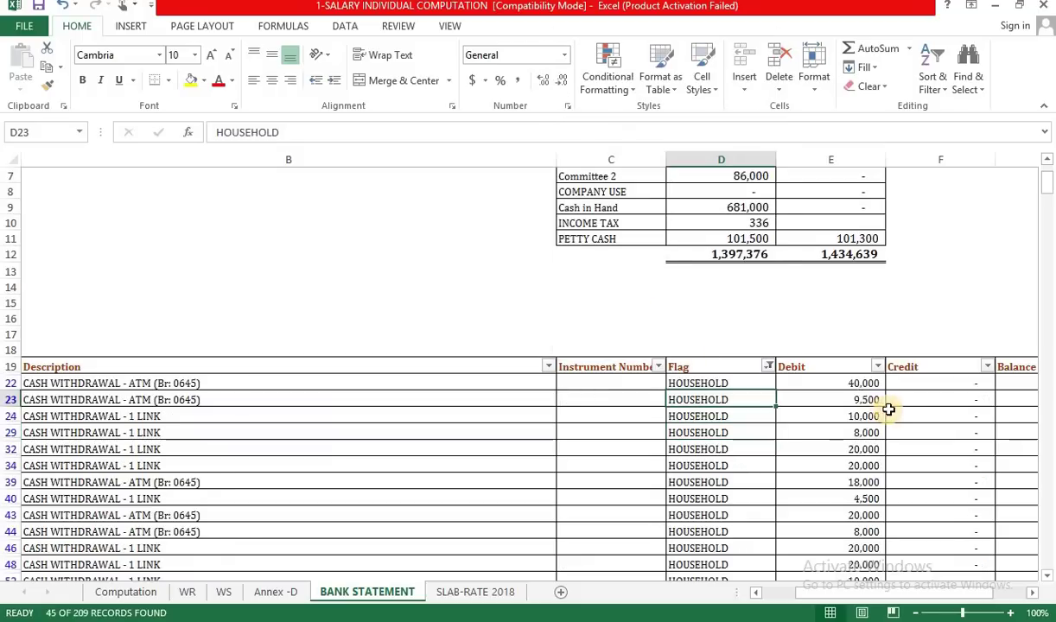
key("Right")
left_click(860, 461)
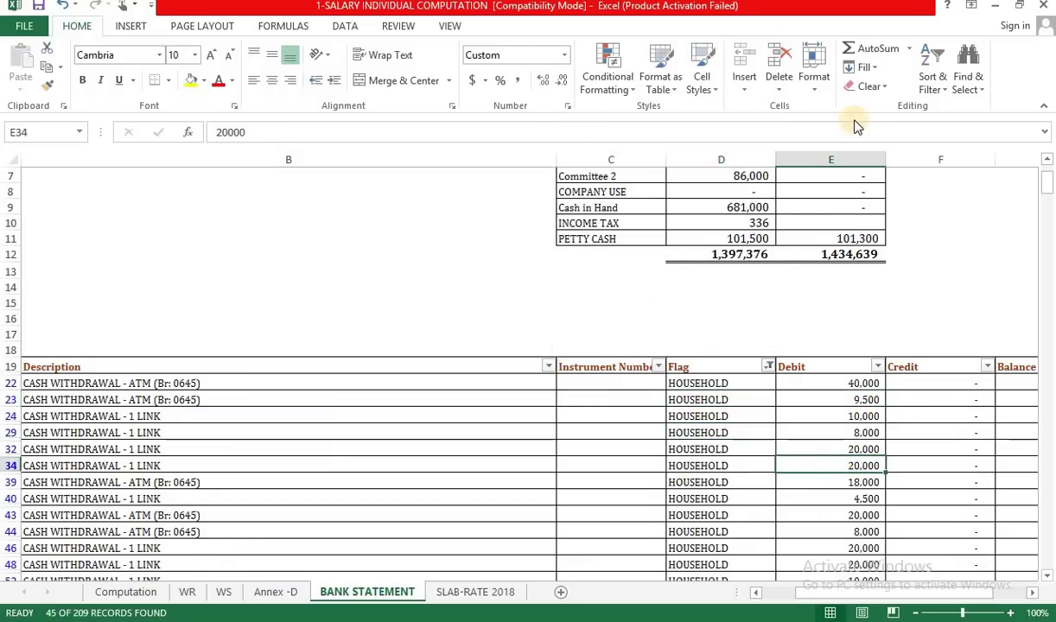
- Clear the HOUSEHOLD filter from the bank statement and return to the category summary
left_click(938, 84)
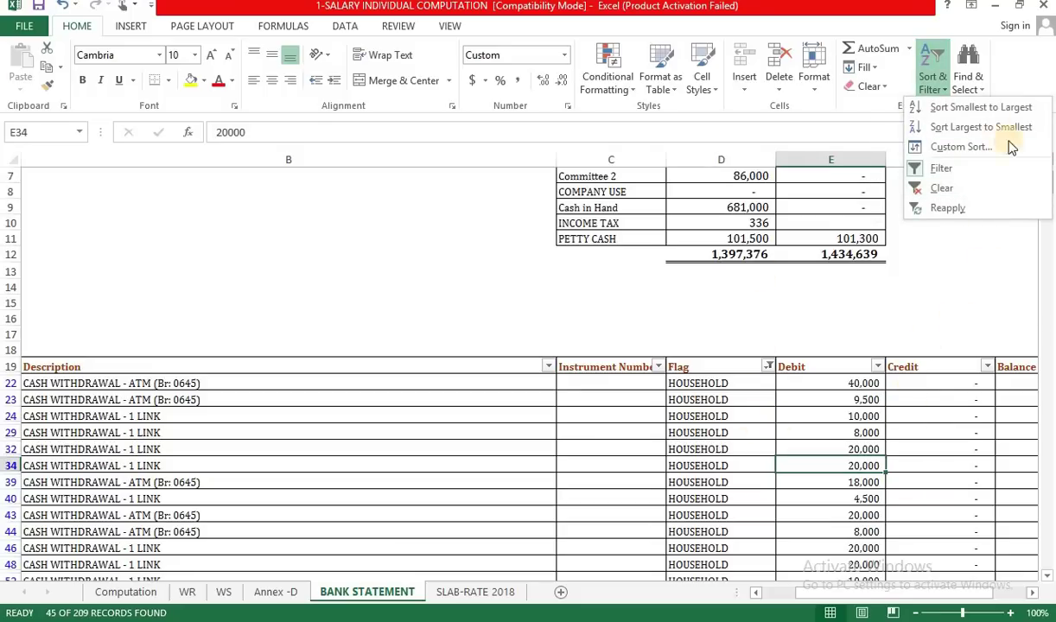
left_click(1022, 188)
scroll(864, 238, "up", 2)
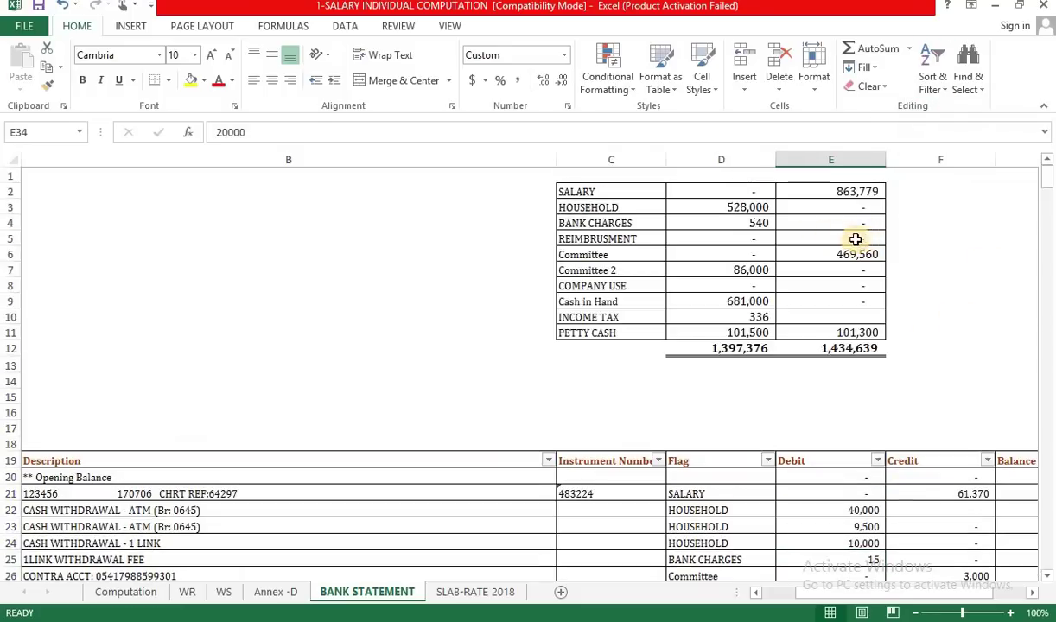
- Compare the SALARY credit in E2 with the combined debits for HOUSEHOLD, BANK CHARGES, Committee 2 and INCOME TAX
left_click(851, 193)
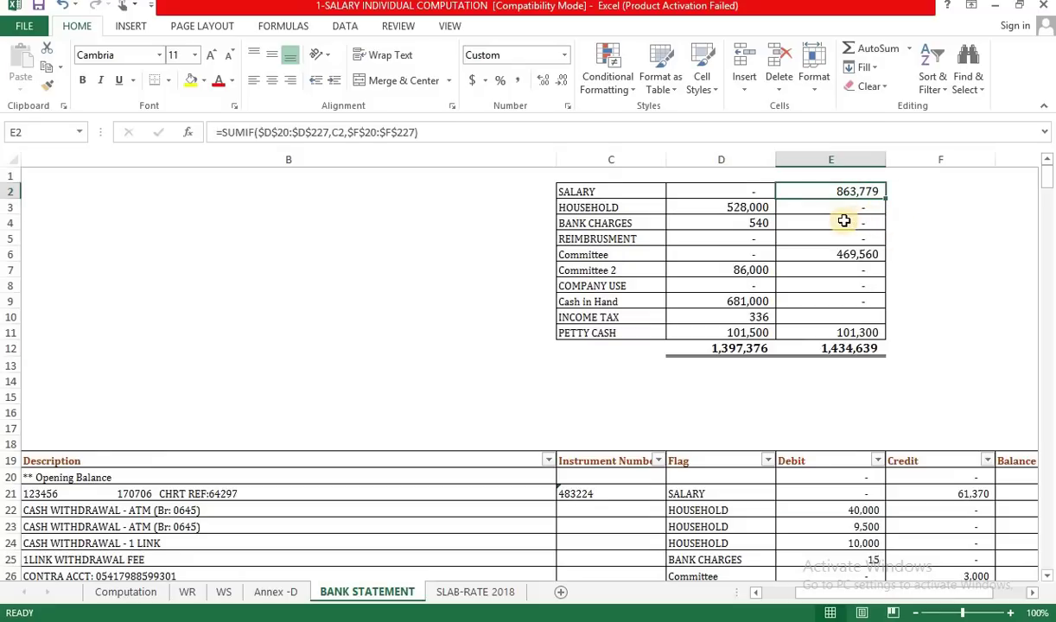
left_click(759, 208)
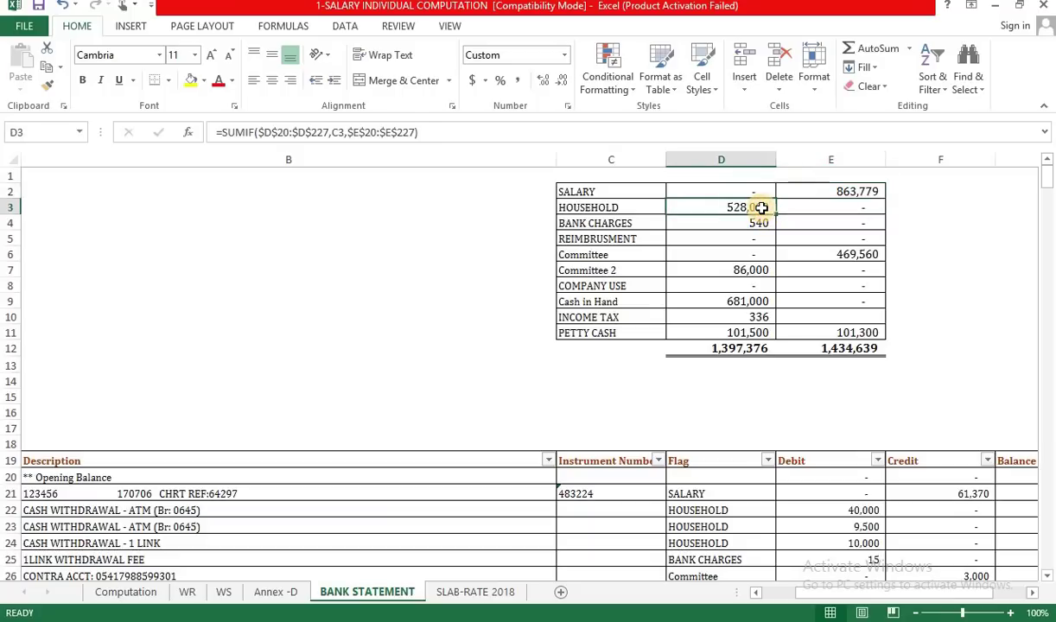
left_click(745, 271)
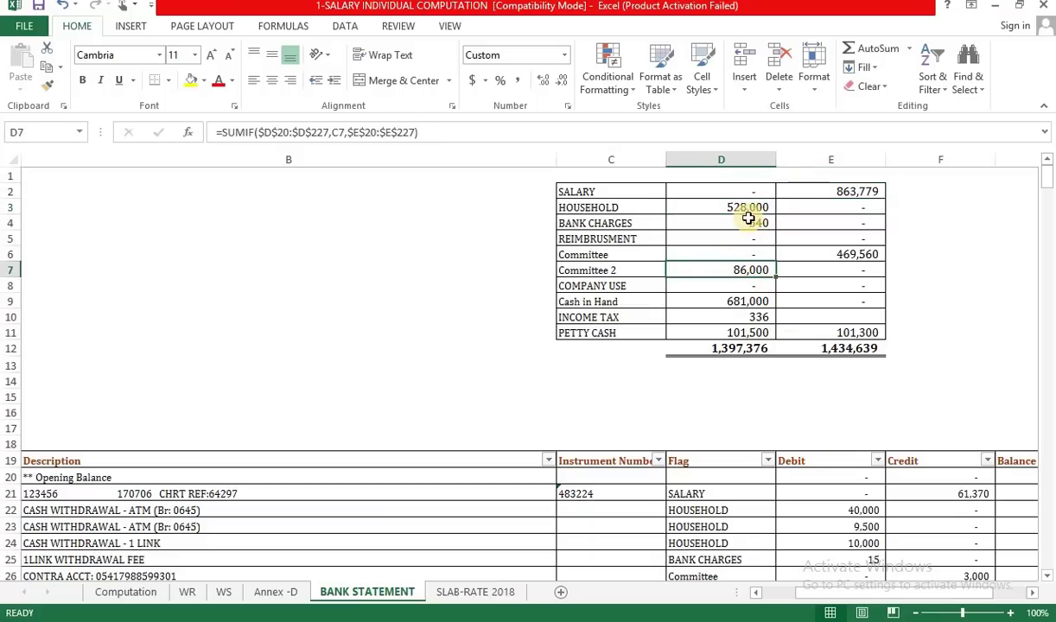
left_click(730, 209, "ctrl")
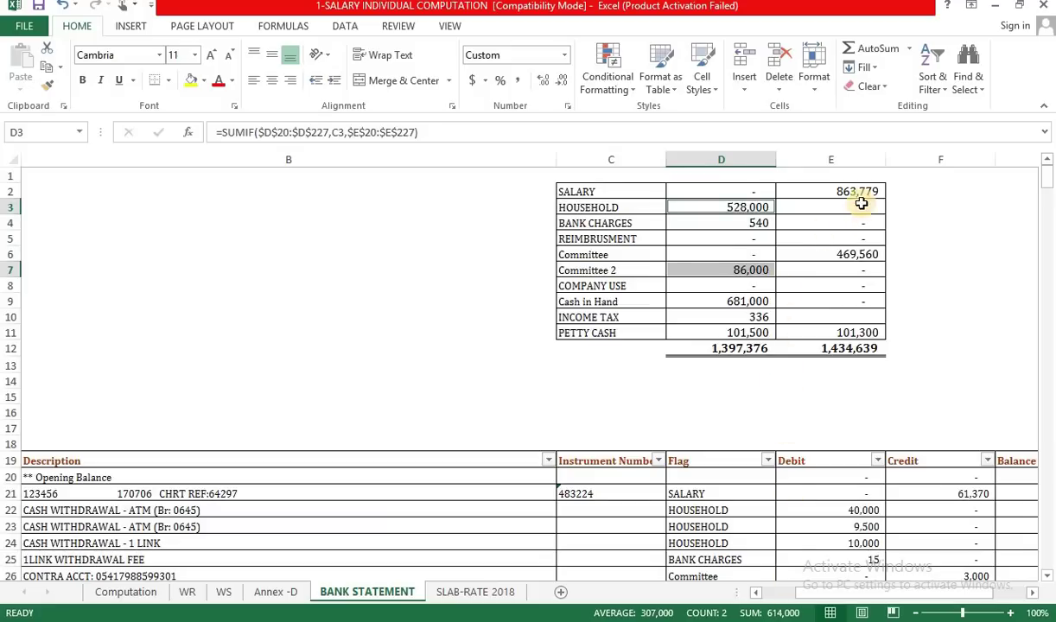
left_click(760, 225, "ctrl")
left_click(764, 315, "ctrl")
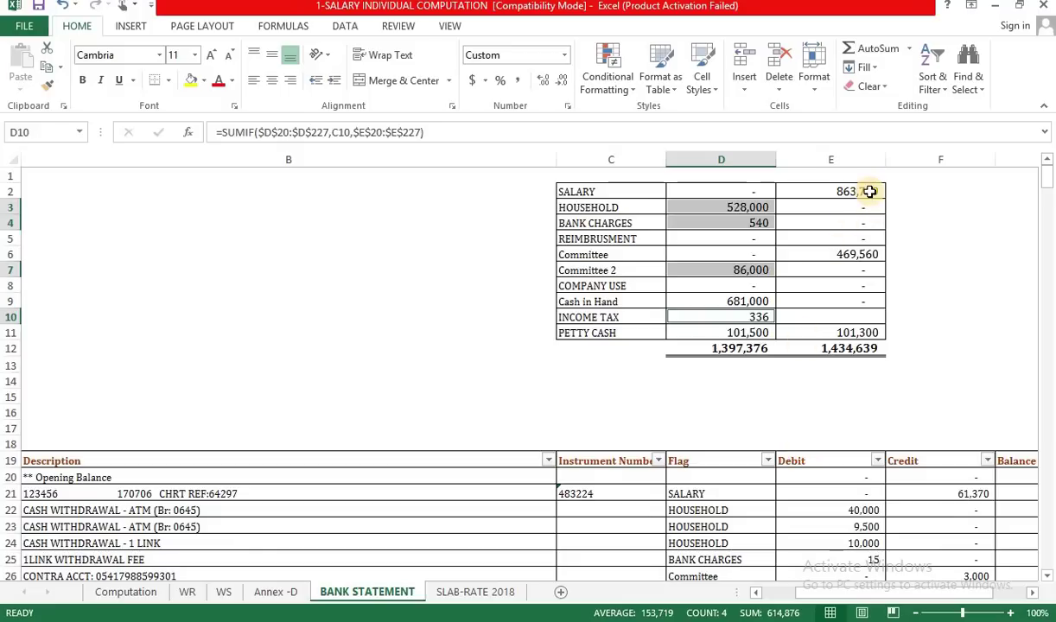
- Compare the Cash in Hand debit in D9 with the Committee credit in E6 and check the PETTY CASH credit in E11
left_click(759, 301)
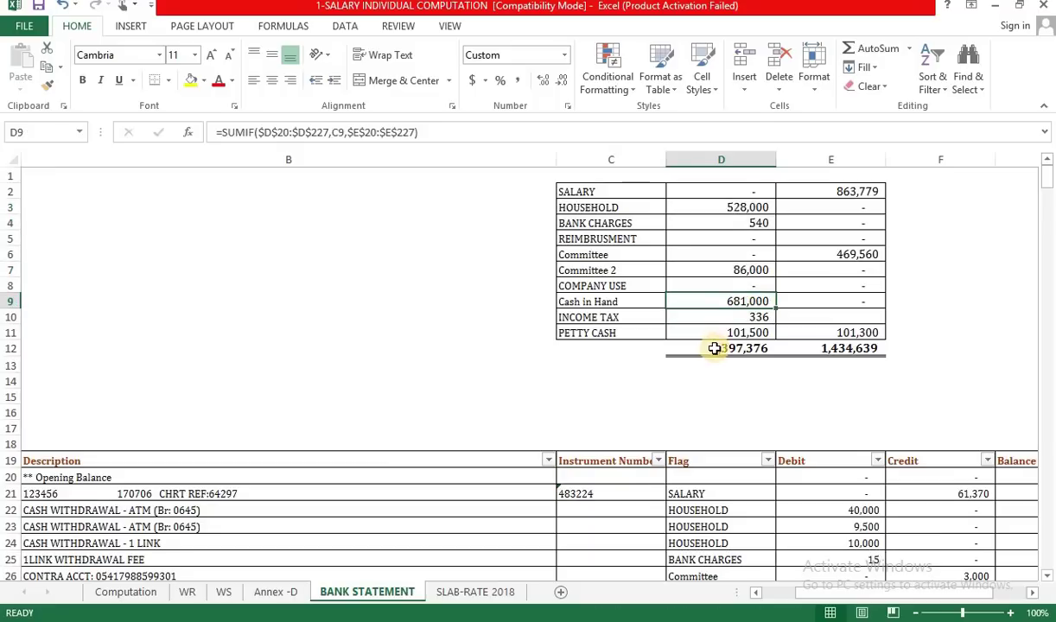
left_click(844, 254)
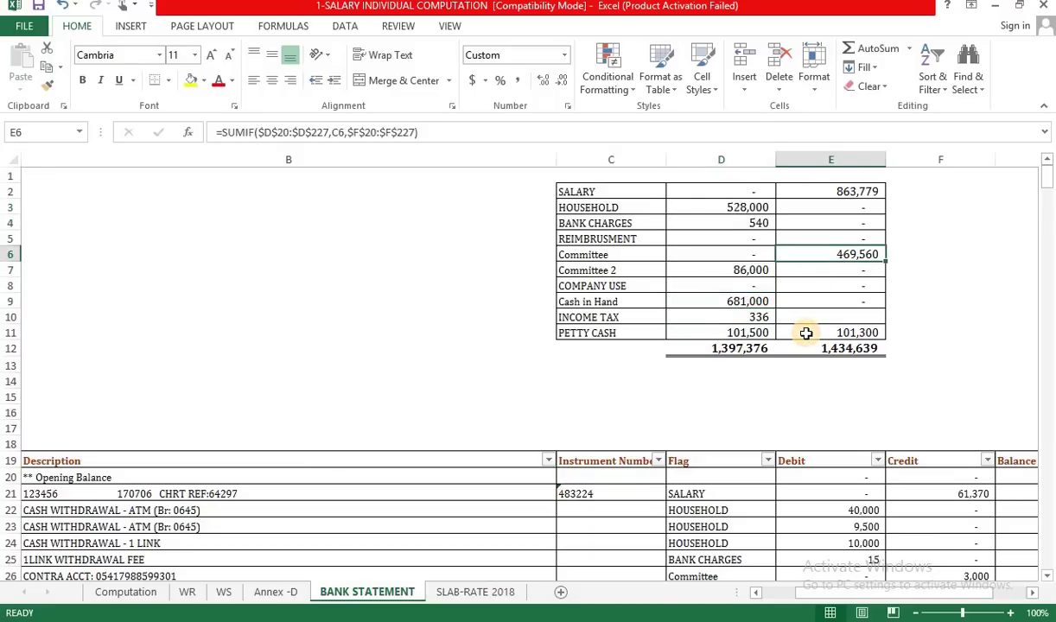
left_click(743, 302)
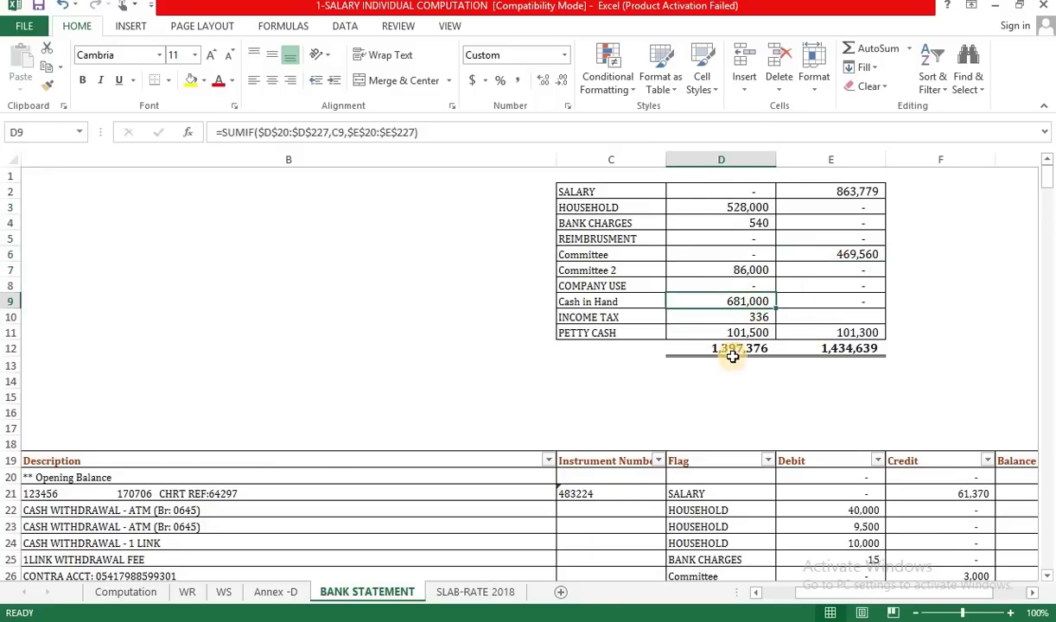
left_click(609, 332)
left_click(872, 331)
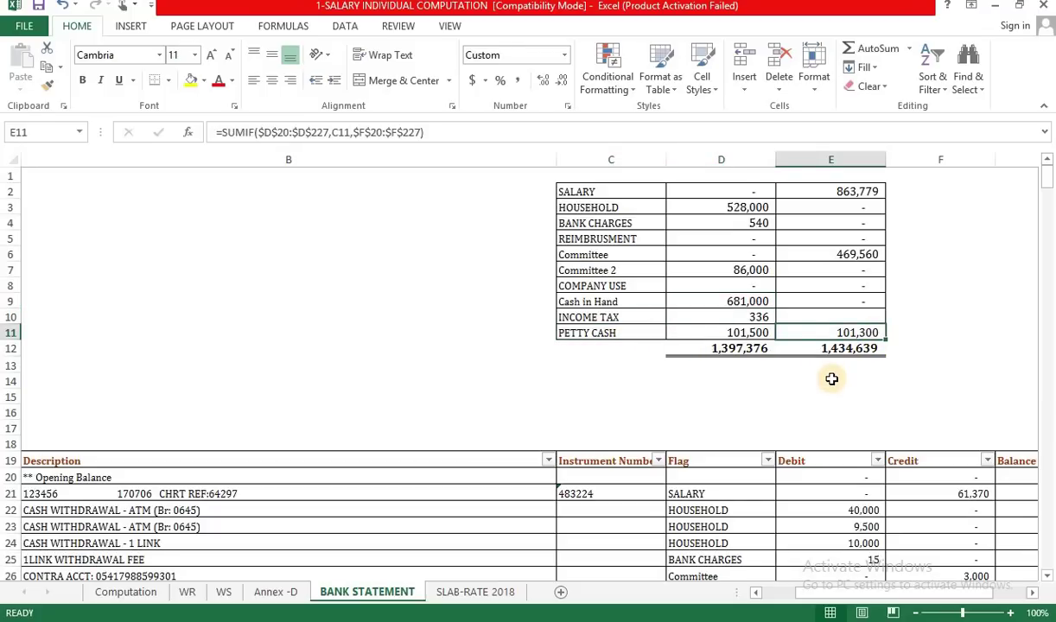
- Try a manual value of 90000 for the PETTY CASH debit in D11, and undo it
left_click(712, 332)
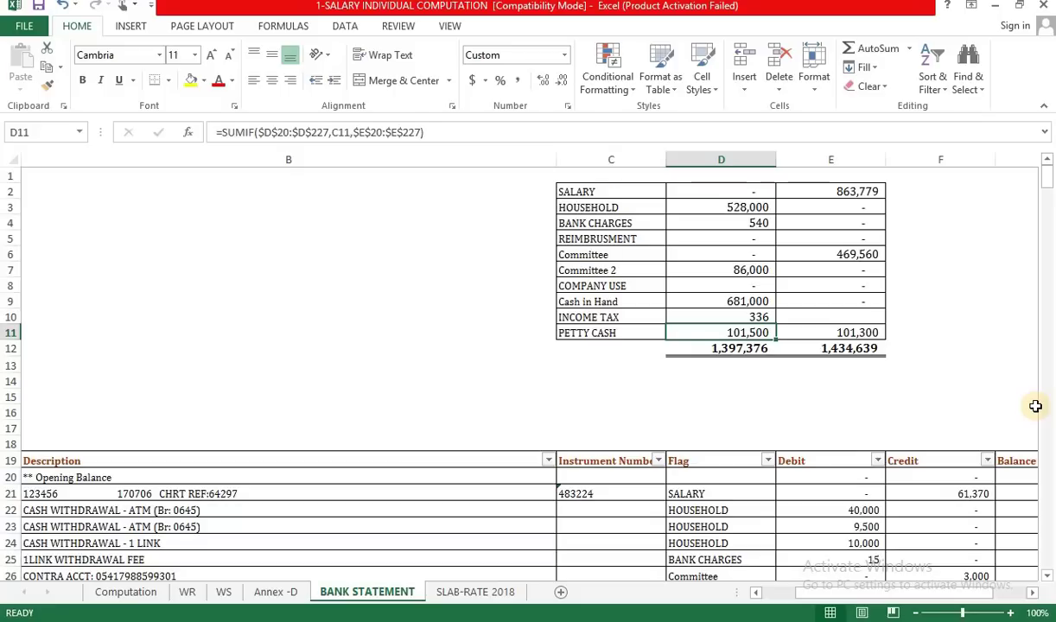
type("90000")
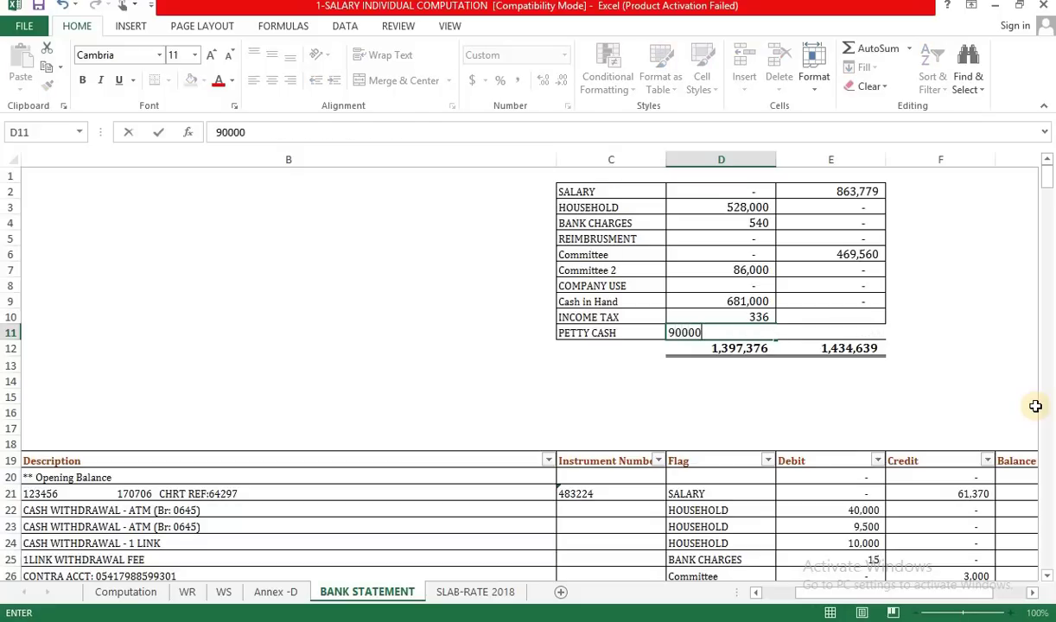
key("Return")
key("Up")
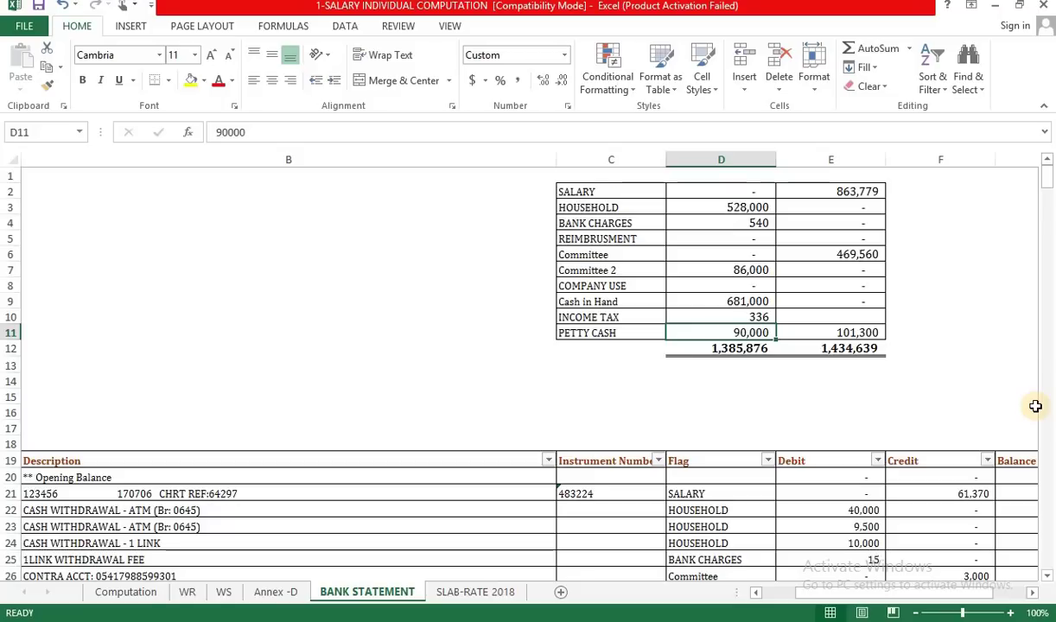
key("ctrl+z")
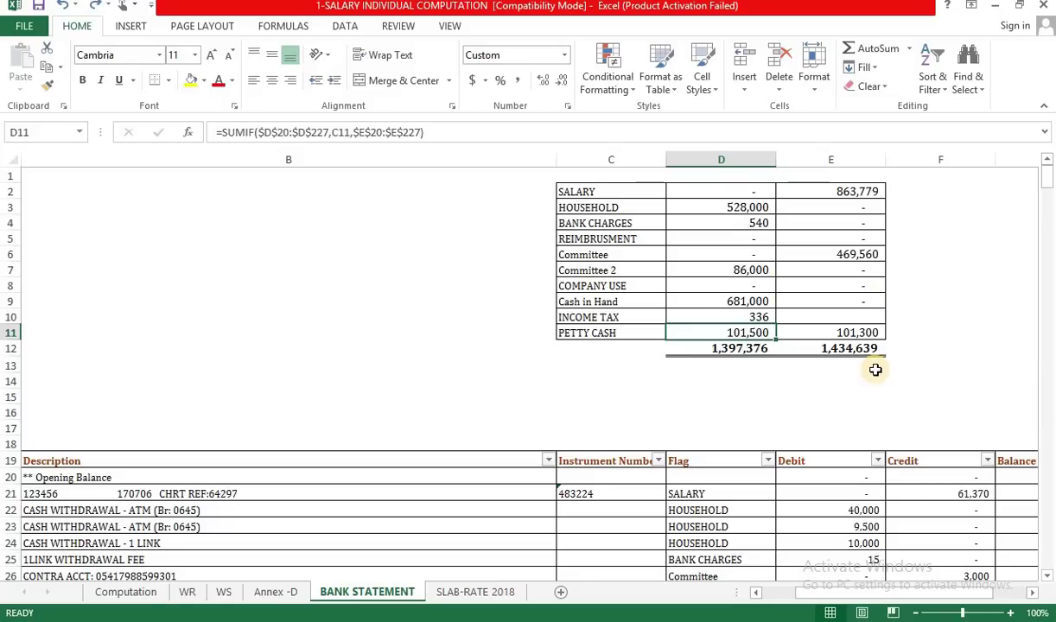
left_click(937, 191)
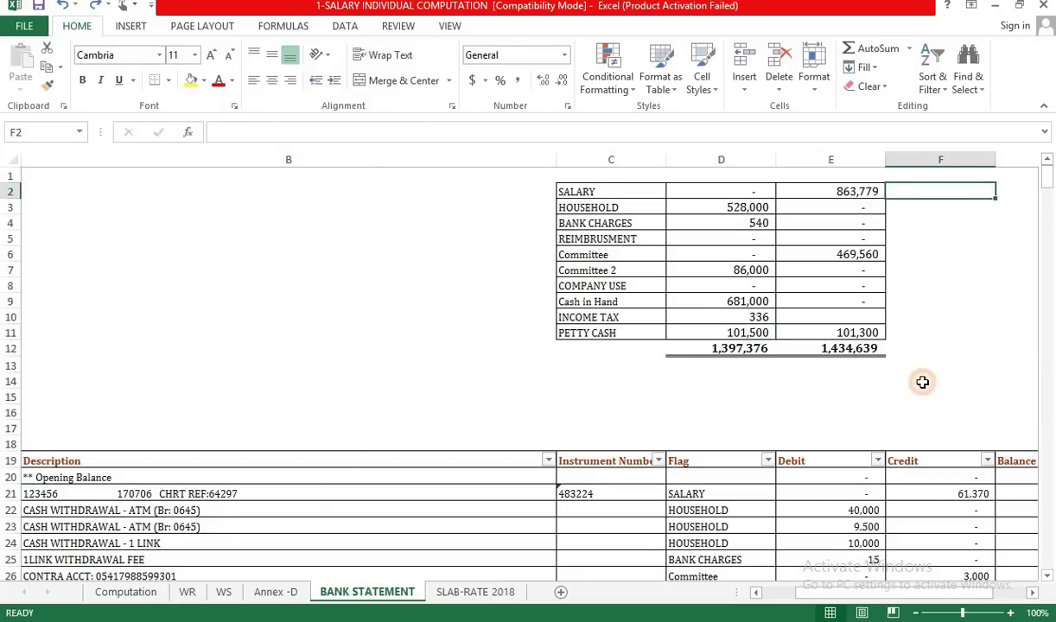
key("Left")
key("Left")
key("Down")
key("Down")
key("Down")
key("Down")
key("Down")
key("Down")
key("Down")
key("Down")
key("Down")
key("Down")
key("Down")
key("Down")
type("=")
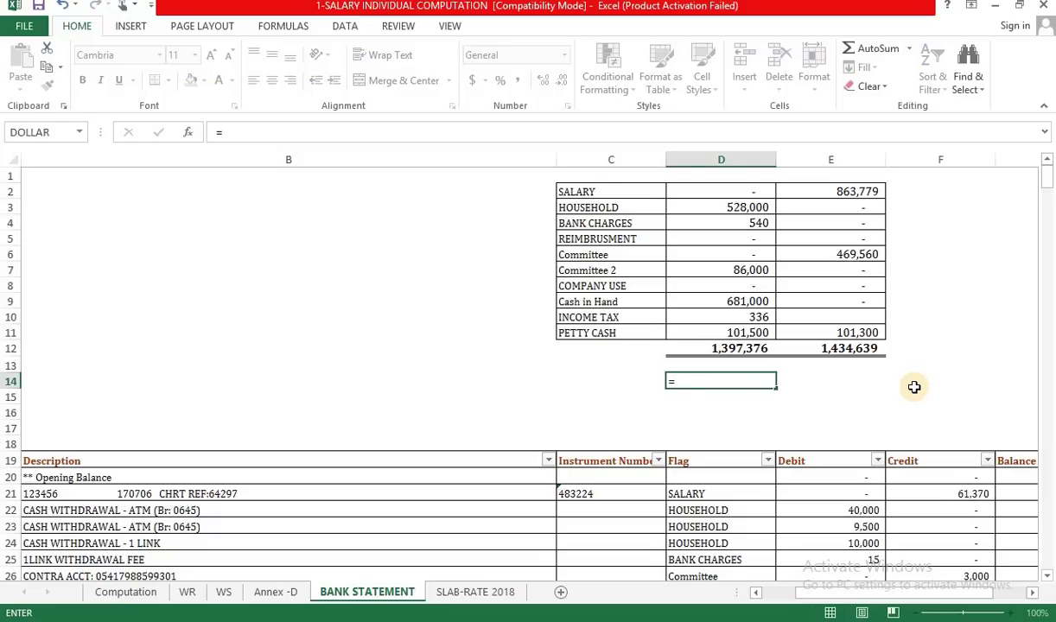
key("Escape")
- Go through the Balance column to the end of the statement and examine the debit and credit totals in E228:F228
left_click(914, 386)
key("Right")
key("Right")
key("Down")
key("Left")
key("Down")
key("Down")
key("Down")
key("Down")
key("Down")
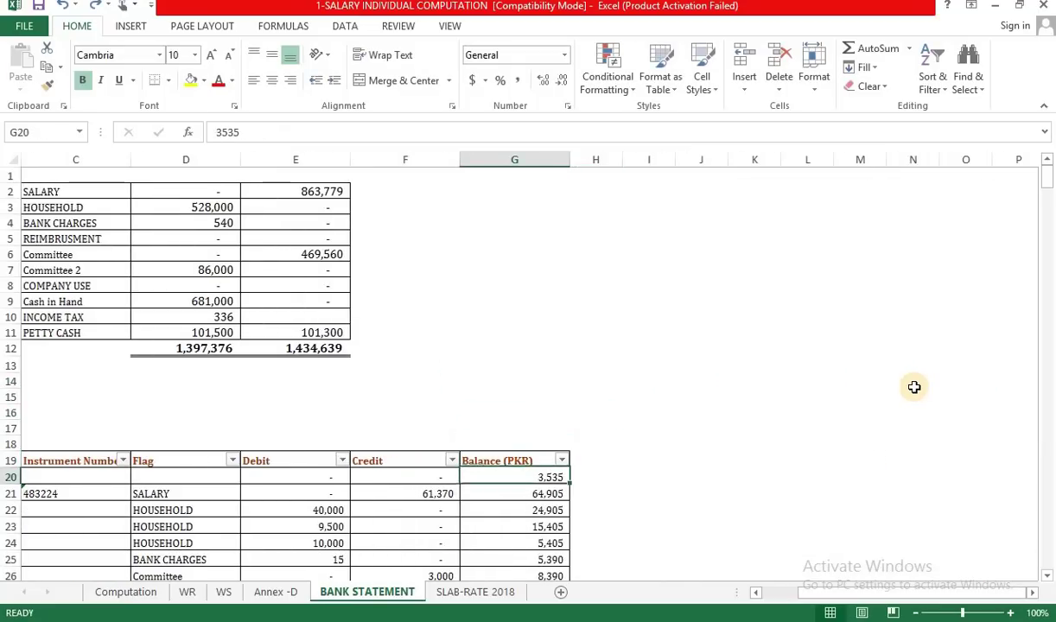
key("ctrl+End")
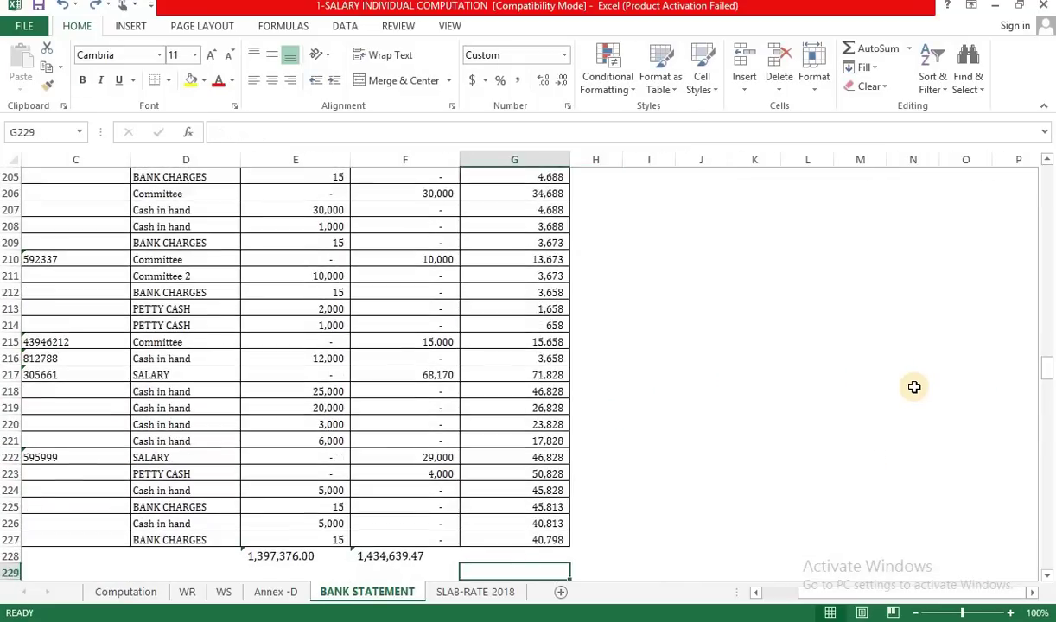
key("Left")
key("Left")
key("shift+Right")
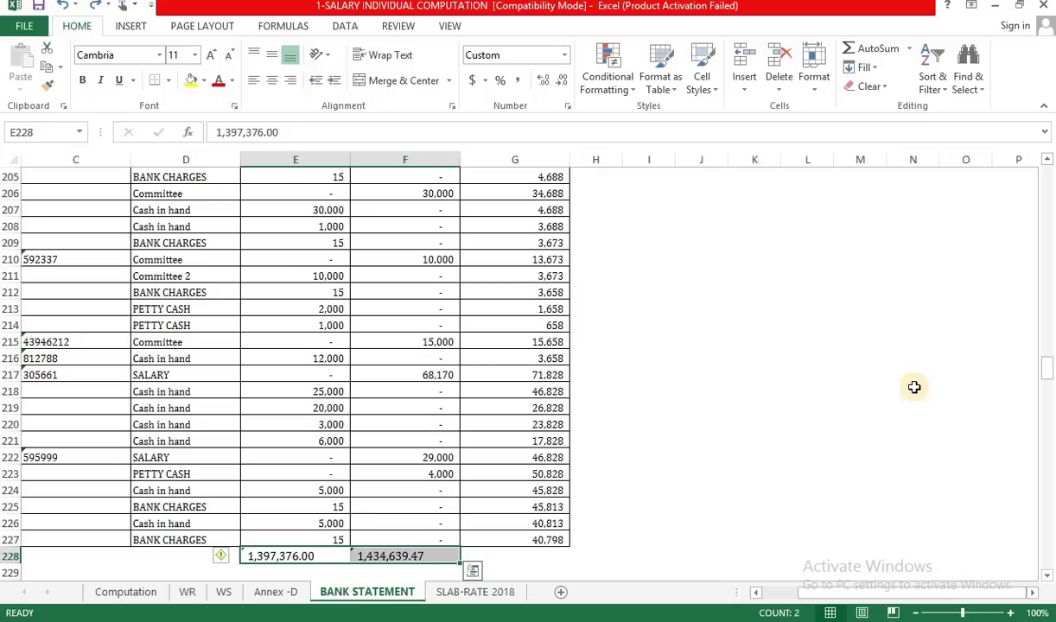
key("ctrl+b")
- Return to the category summary and examine the debit-side SUMIF formulas for SALARY in D2 and HOUSEHOLD in D3
key("Up")
key("Up")
key("ctrl+Up")
key("ctrl+Up")
key("Up")
key("Up")
key("Up")
key("Up")
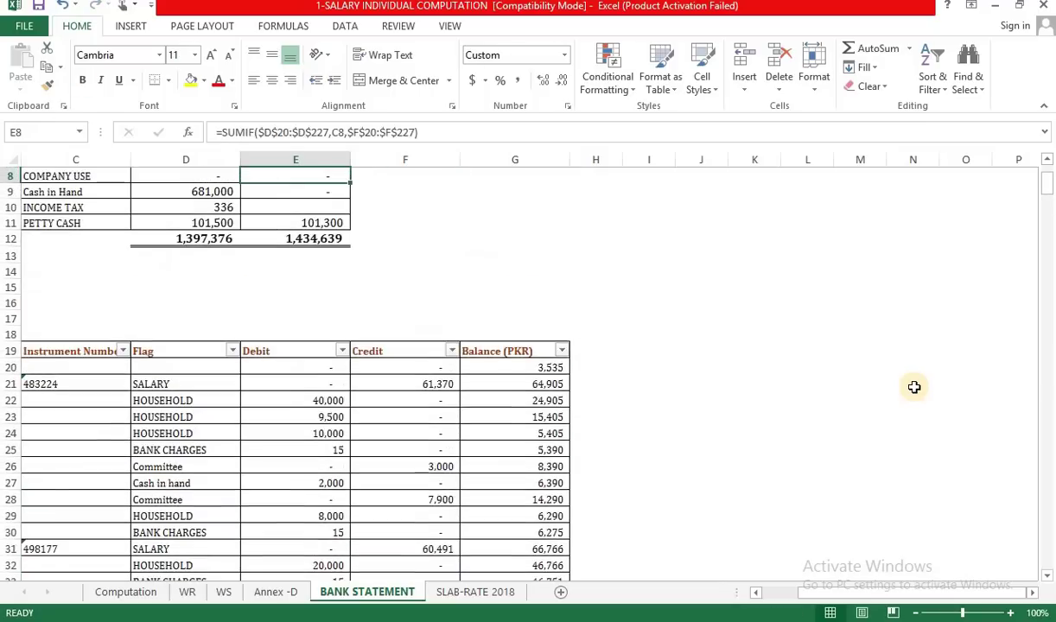
key("Left")
key("Left")
key("Up")
key("Up")
key("Up")
key("Up")
key("Up")
key("Up")
key("Up")
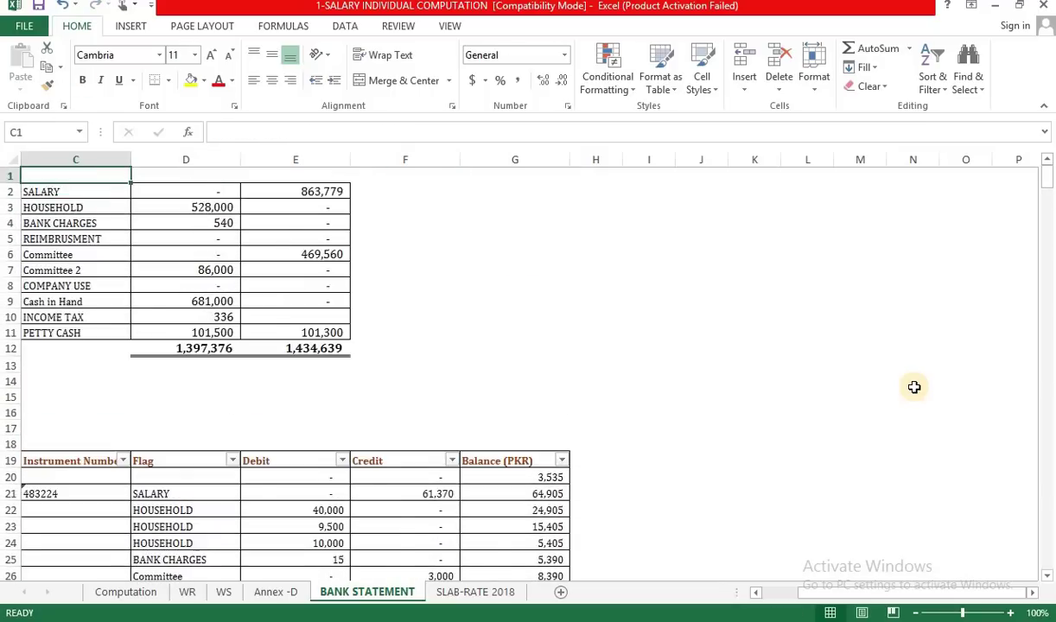
key("Left")
key("Right")
key("Right")
key("Down")
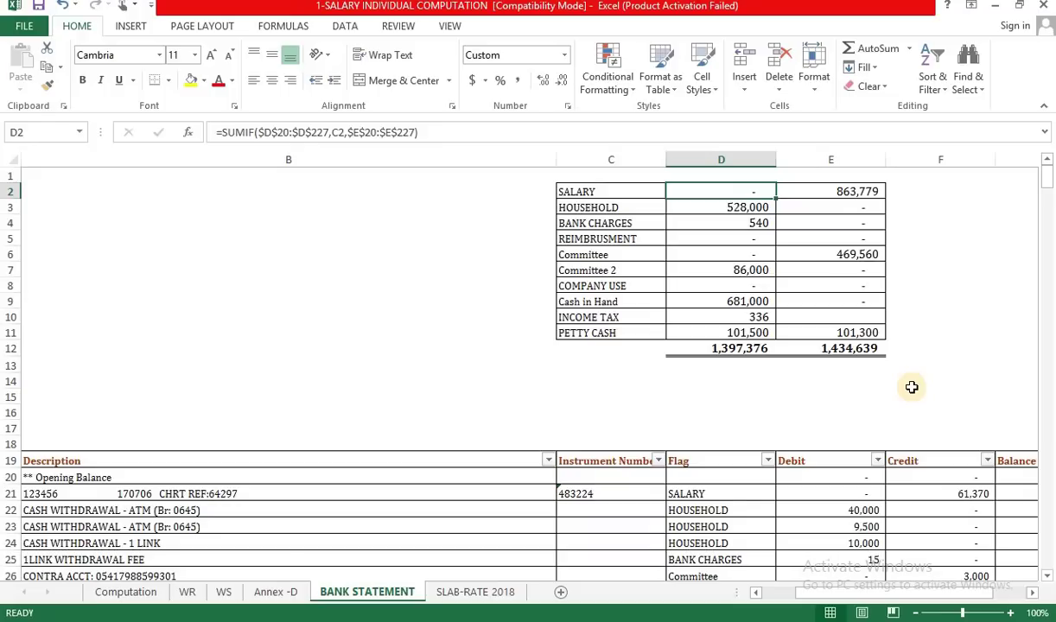
key("Down")
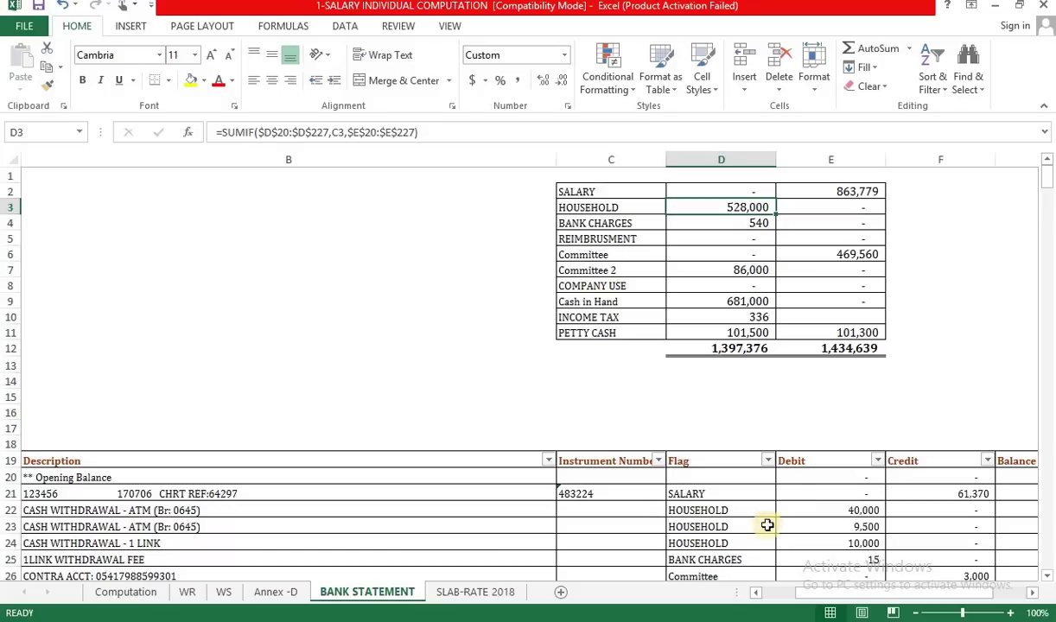
- Copy the BANK CHARGES flag from D25 over the HOUSEHOLD flag of the 1 LINK cash withdrawal in D24
left_click(730, 511)
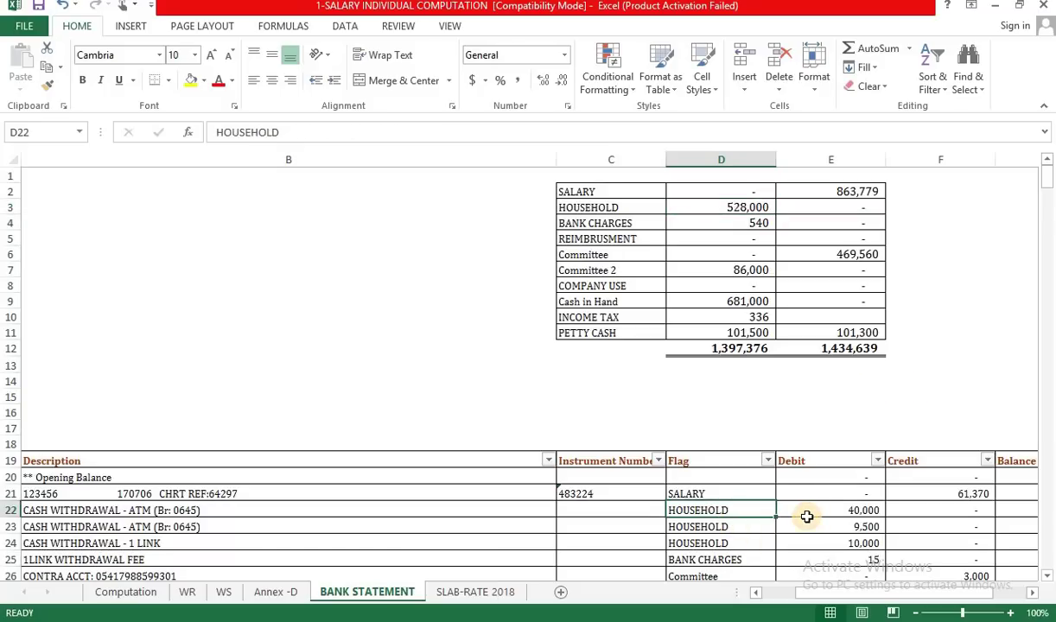
key("Down")
key("Down")
key("Down")
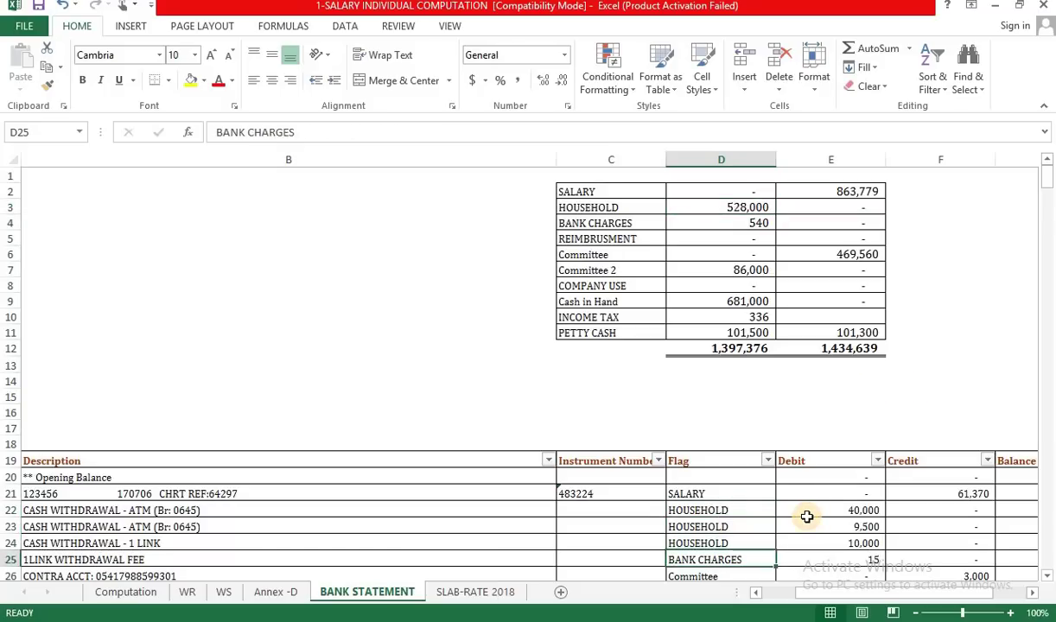
key("ctrl+c")
key("Up")
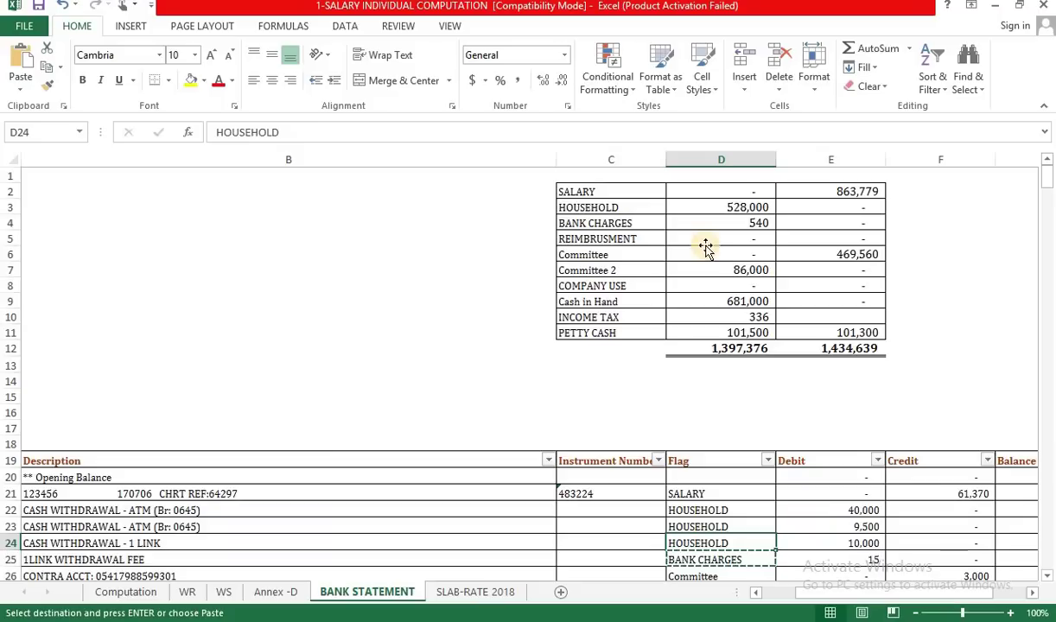
left_click(705, 246)
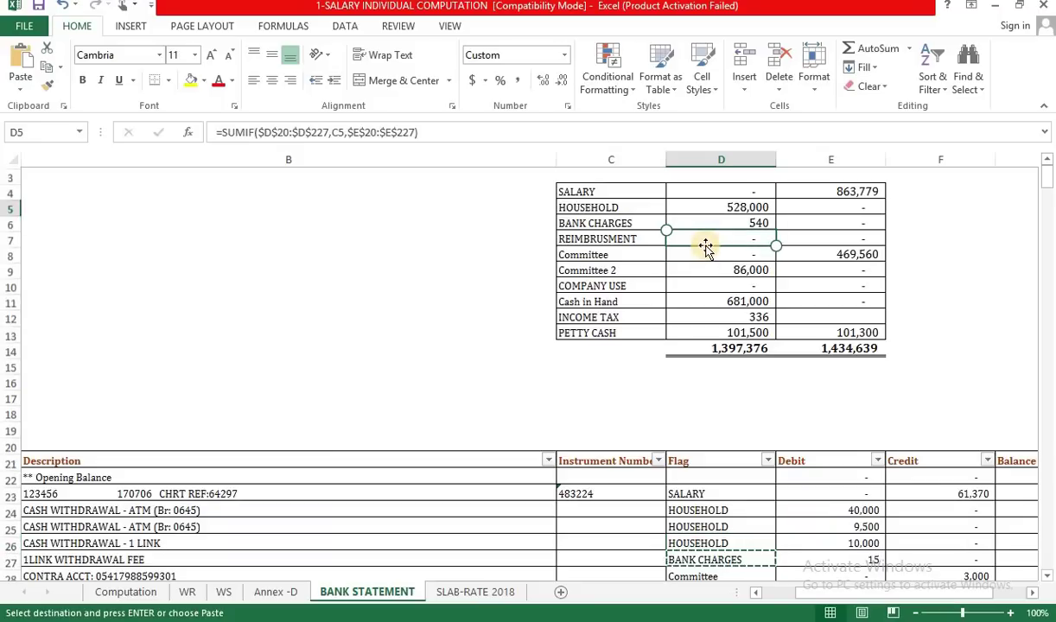
left_click(687, 543)
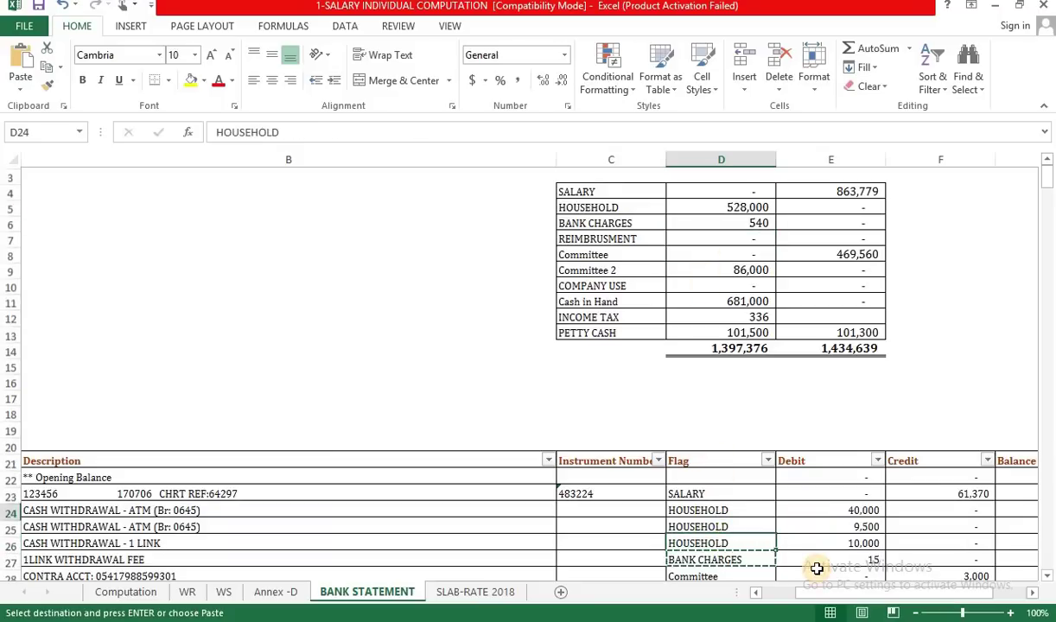
key("Return")
- Restore the HOUSEHOLD flag for the 1 LINK cash withdrawal in D24
key("Up")
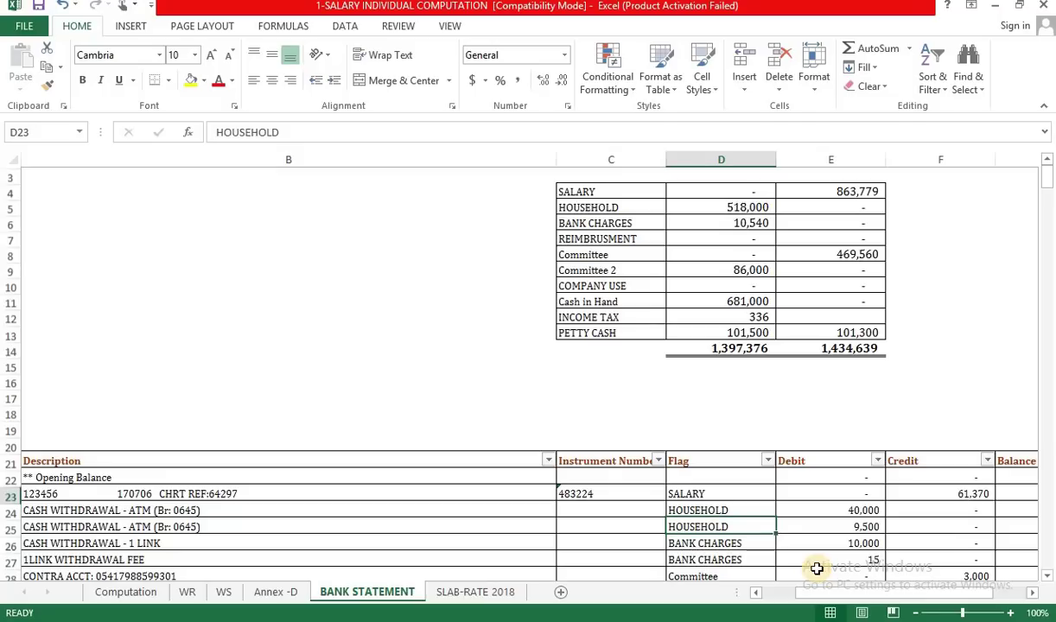
key("ctrl+c")
key("Down")
key("ctrl+v")
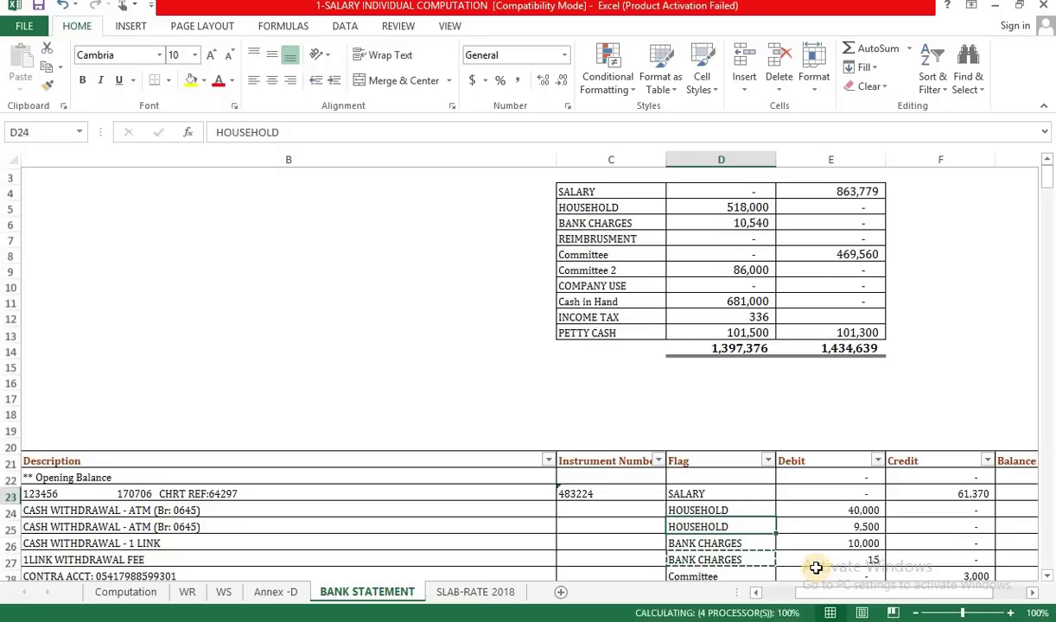
key("Escape")
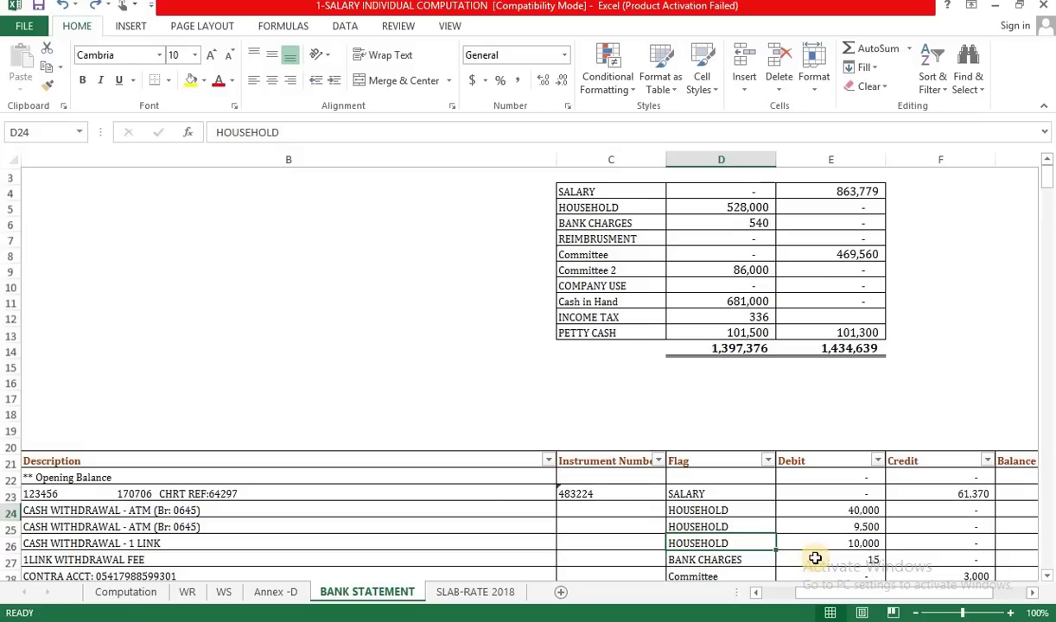
- Check the HOUSEHOLD debit total in D3 of the category summary
left_click(772, 234)
key("Up")
key("Up")
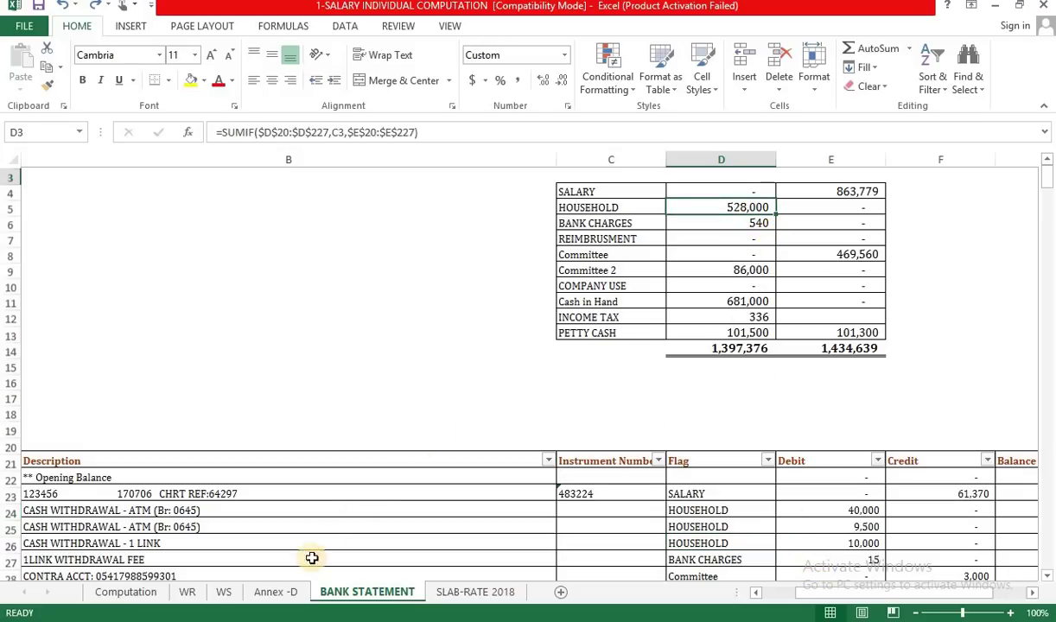
- Open the Annex -D sheet and examine the Rent, Rates / Taxes and Vehicle Running expenses in H6:H8
left_click(288, 591)
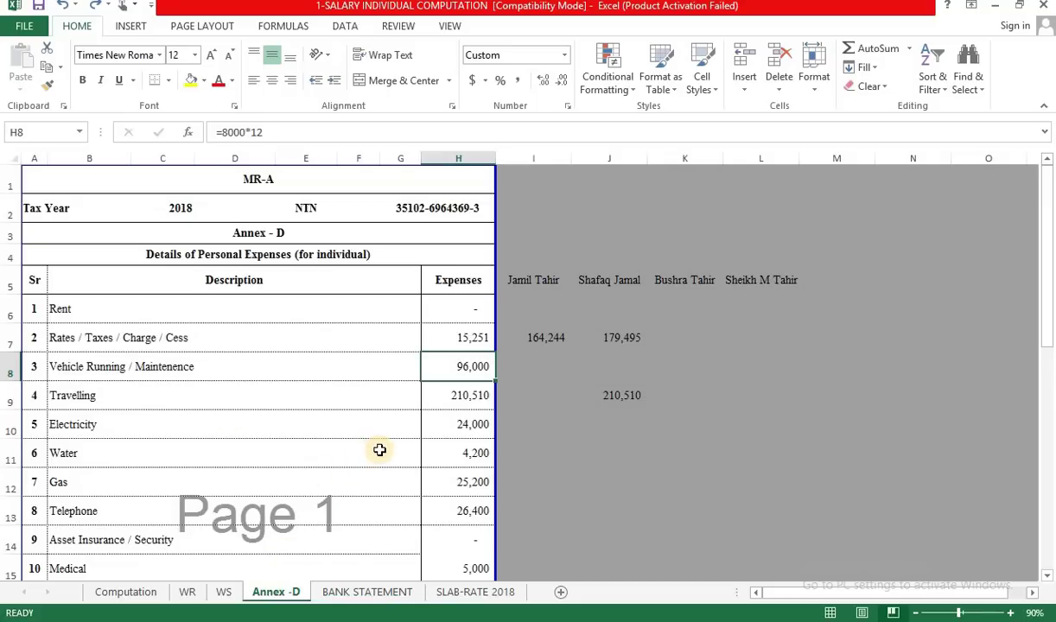
left_click(149, 318)
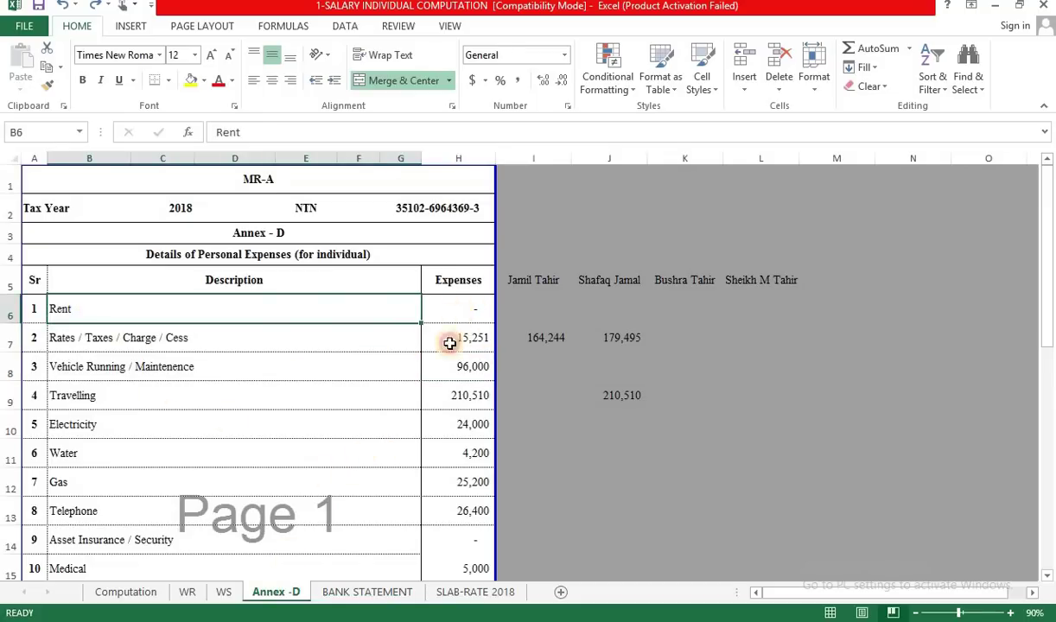
key("Right")
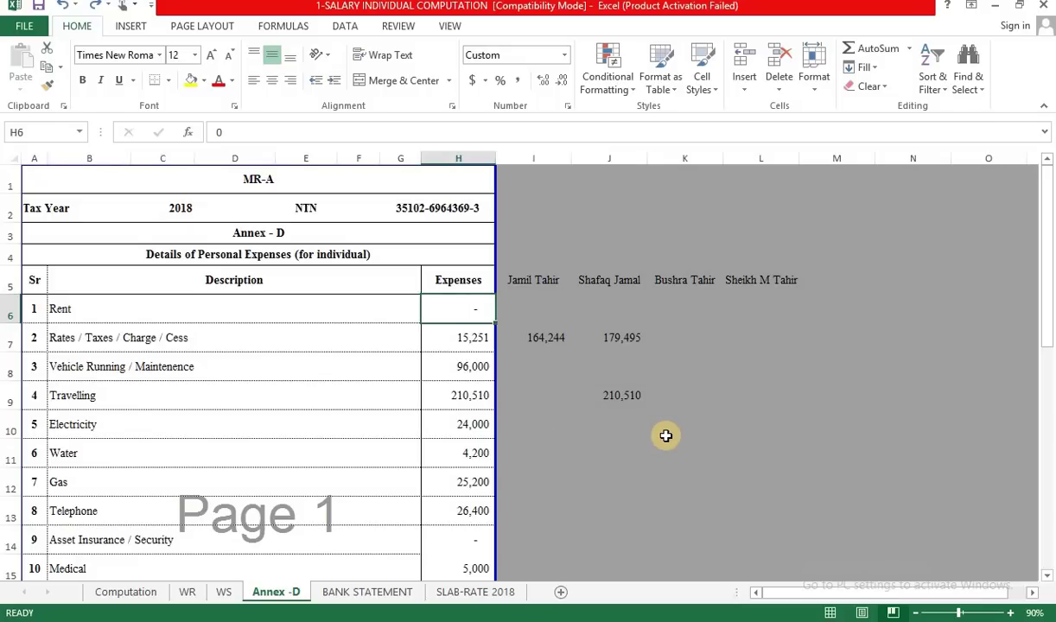
key("Down")
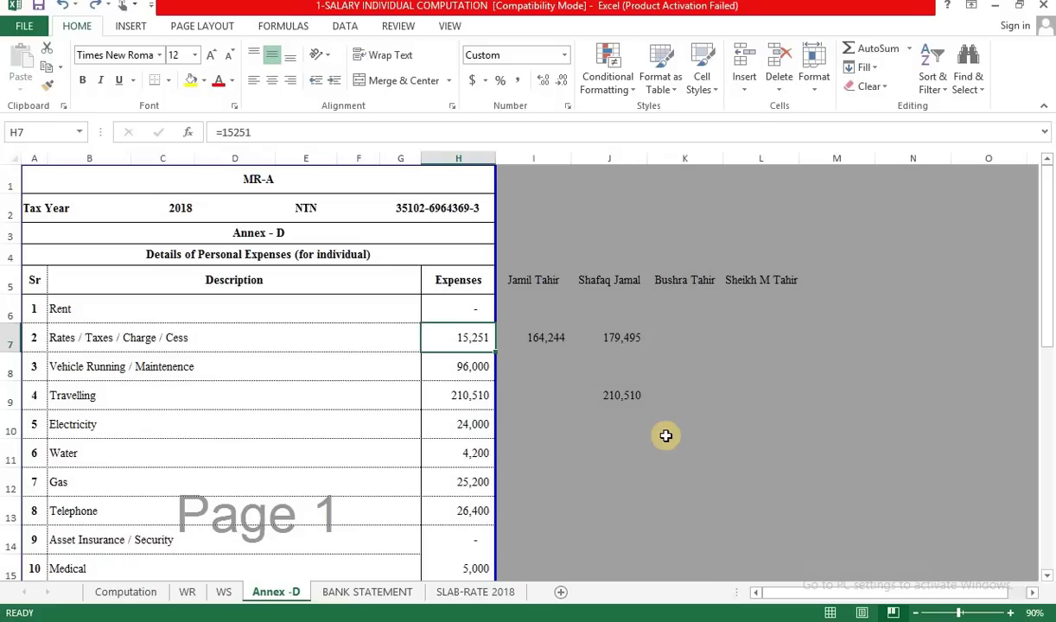
key("Down")
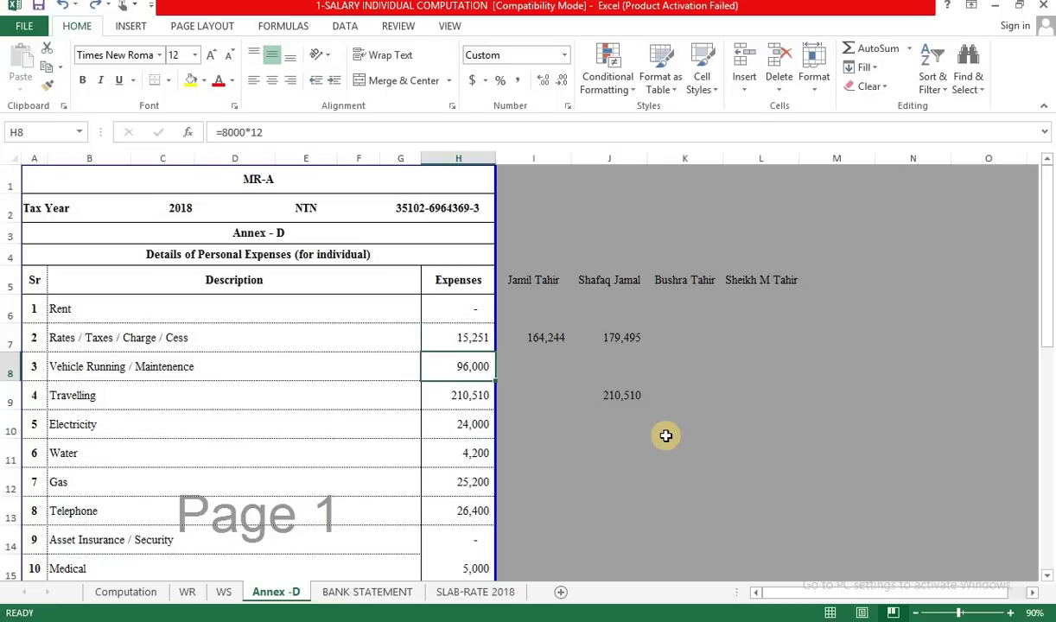
- Work out the monthly vehicle running expense in I8 with =H8/12, and clear the cell
key("Right")
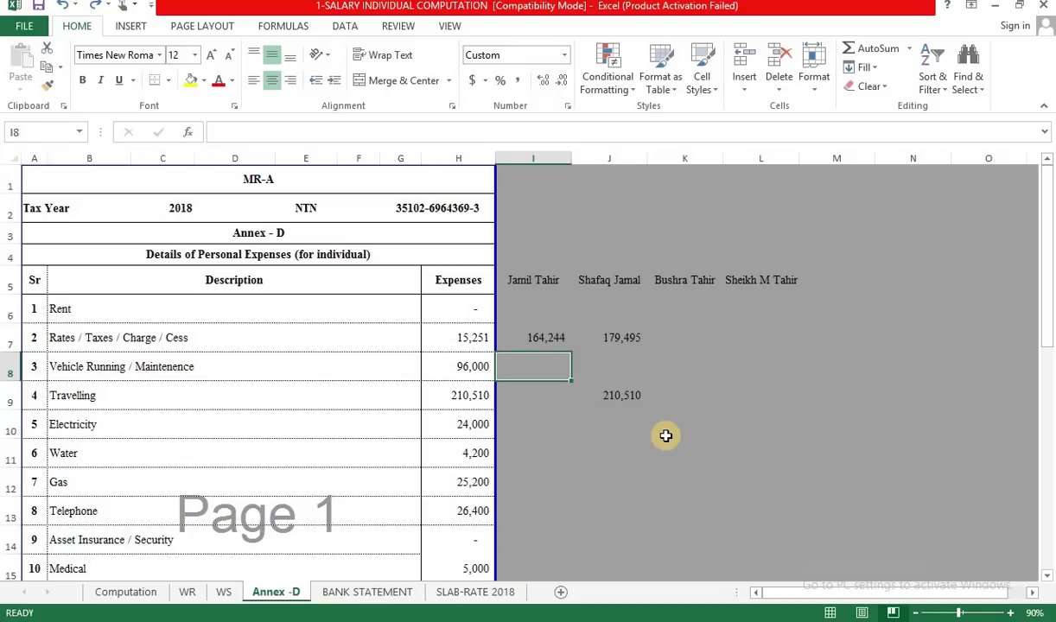
type("=")
key("Left")
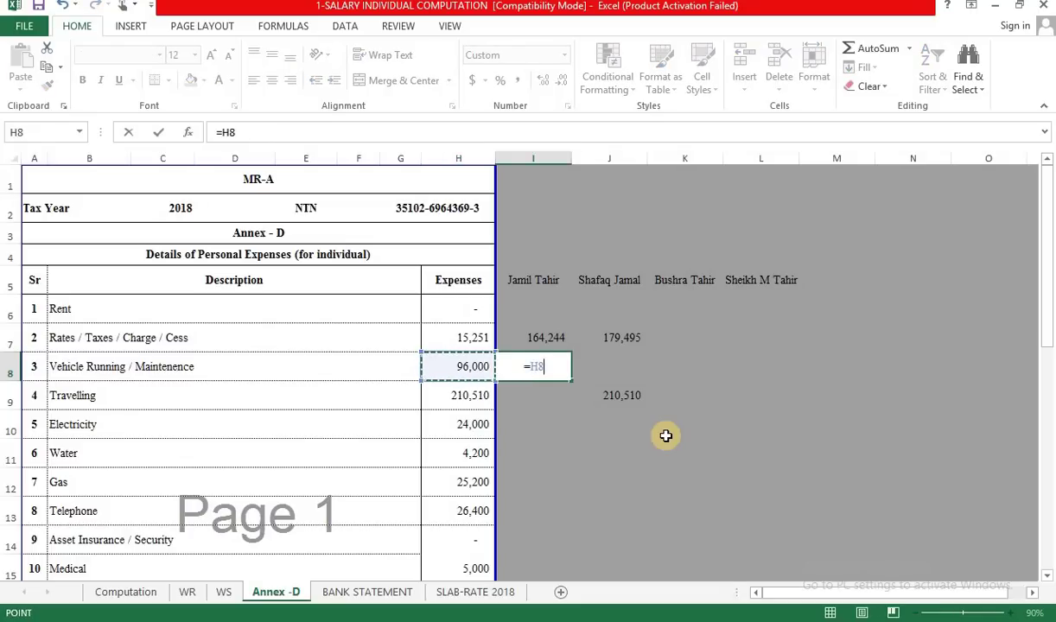
type("/12")
key("Return")
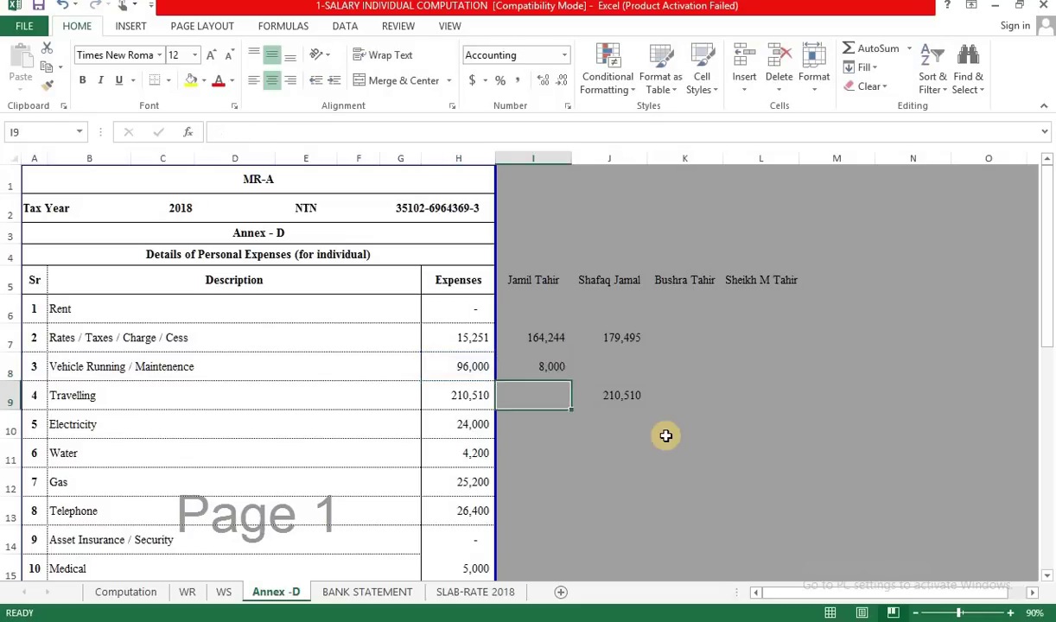
key("Up")
key("Delete")
key("Left")
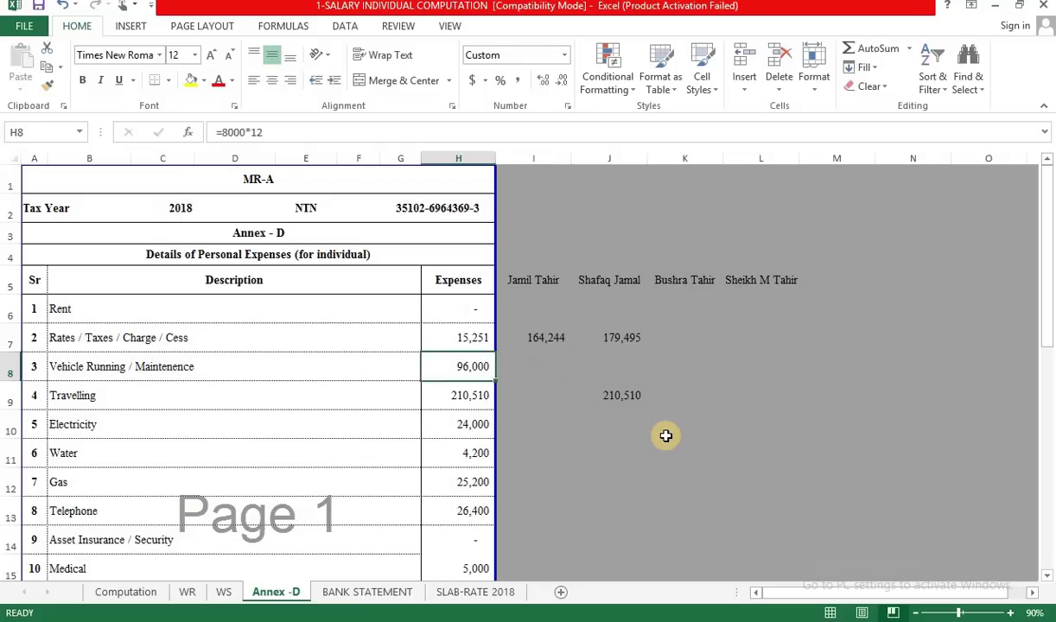
- Work out the monthly travelling expense in I9 with =H9/12, and clear the cell
key("Down")
key("Right")
type("=")
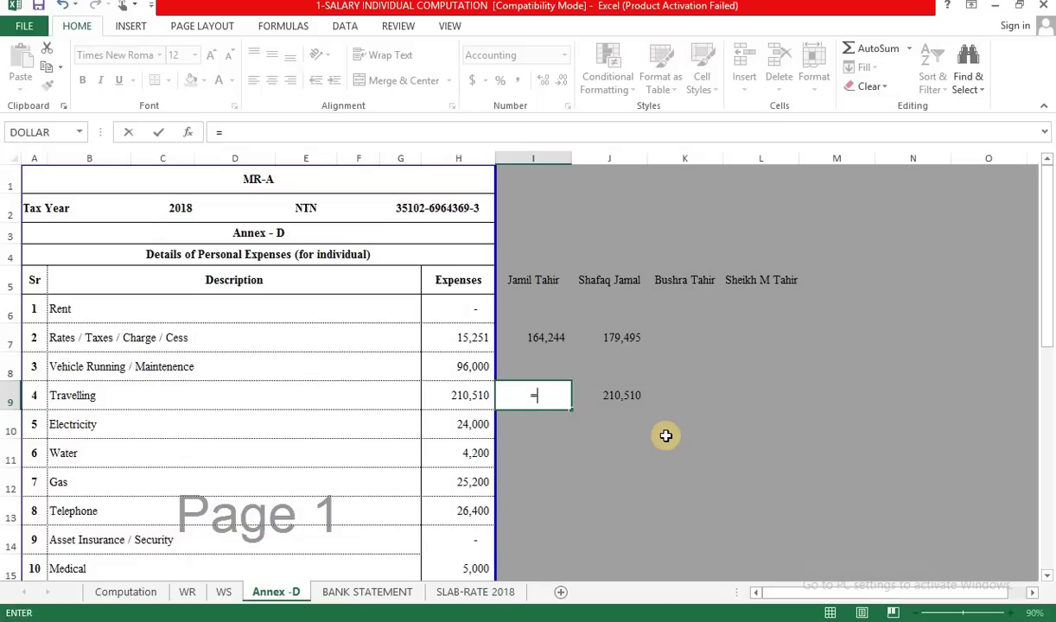
key("Left")
type("12")
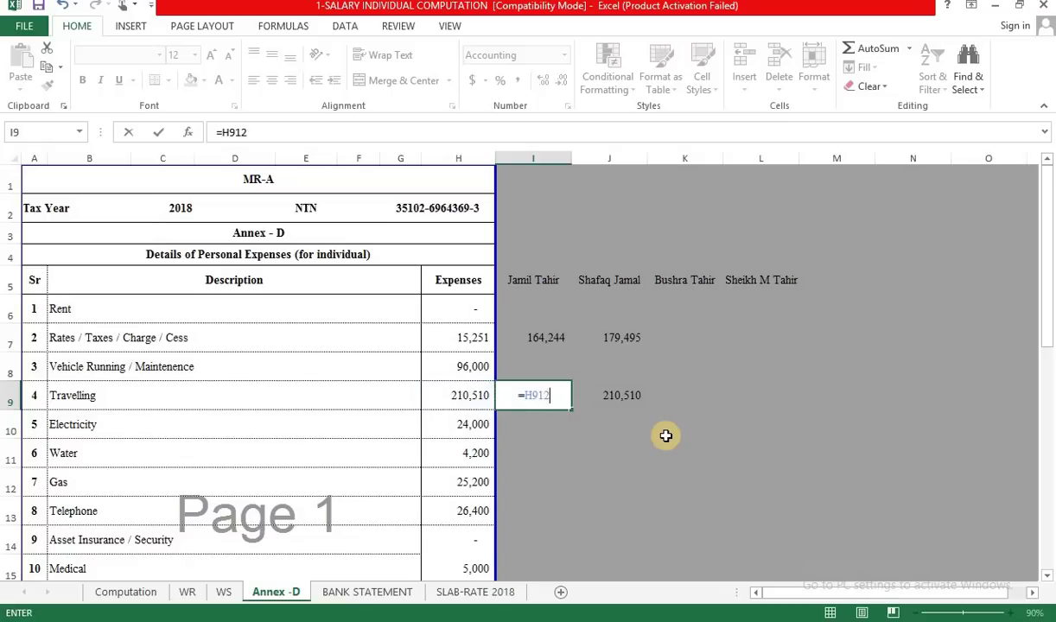
key("Return")
key("Up")
key("F2")
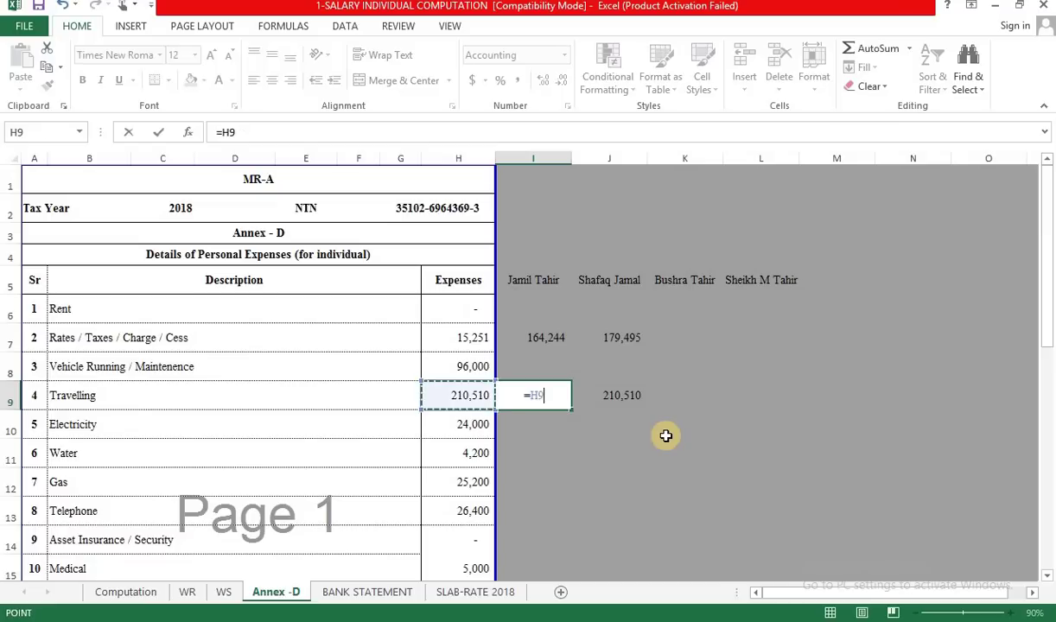
key("Left")
key("Left")
type("/")
key("Return")
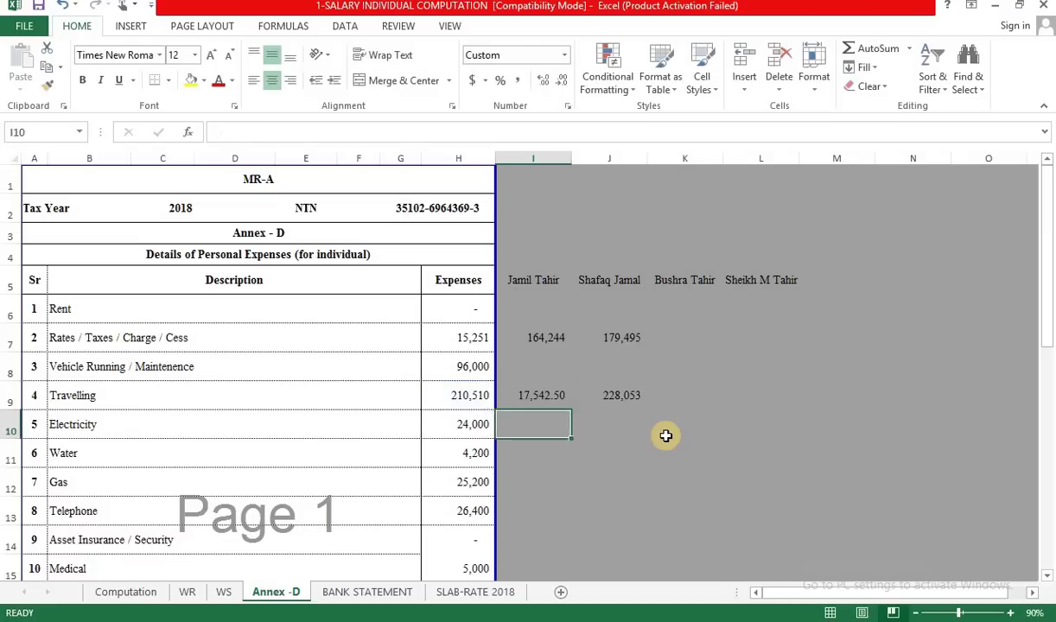
key("Up")
key("Delete")
key("Left")
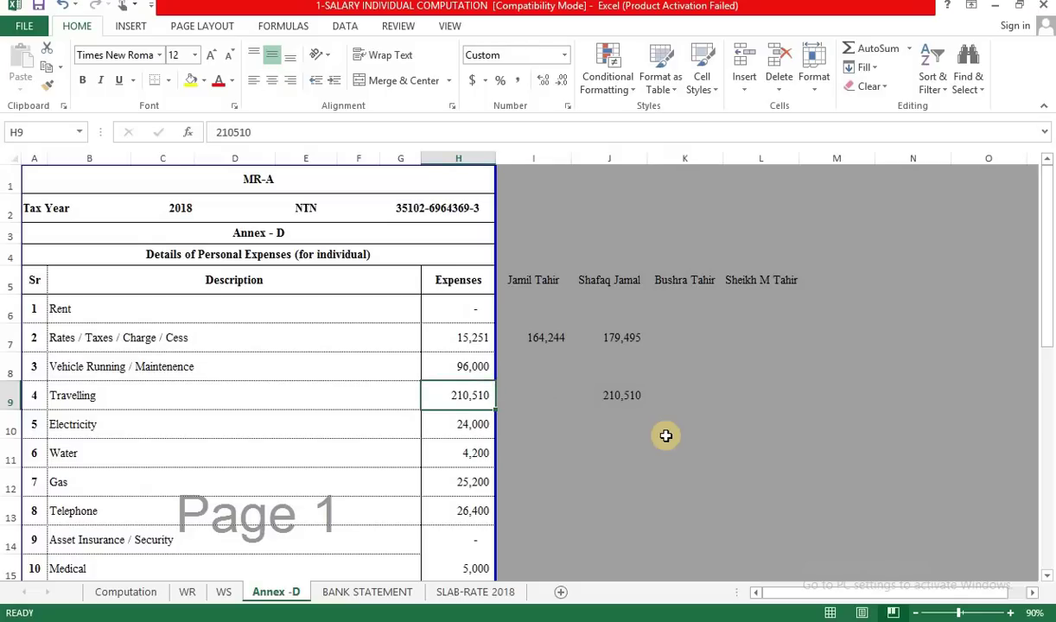
- Go through the remaining personal expenses from Electricity down to the total in H21 and the net expenses in H23
key("Down")
key("Down")
key("Down")
key("Down")
key("Down")
key("Down")
key("Down")
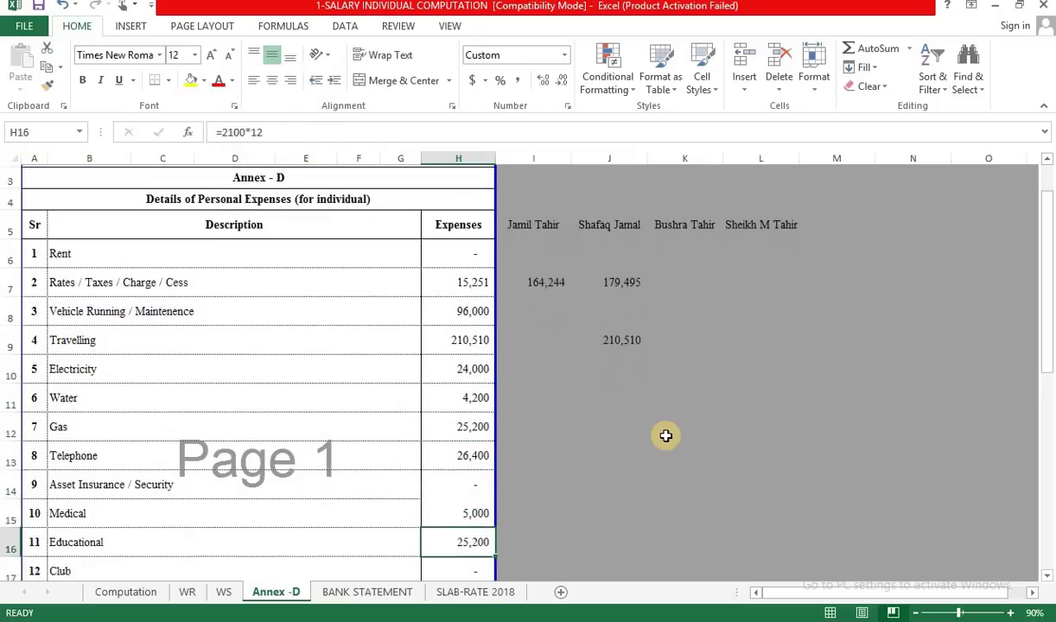
key("Down")
key("Down")
key("Down")
key("Down")
key("Down")
key("Down")
key("Down")
key("Up")
key("Up")
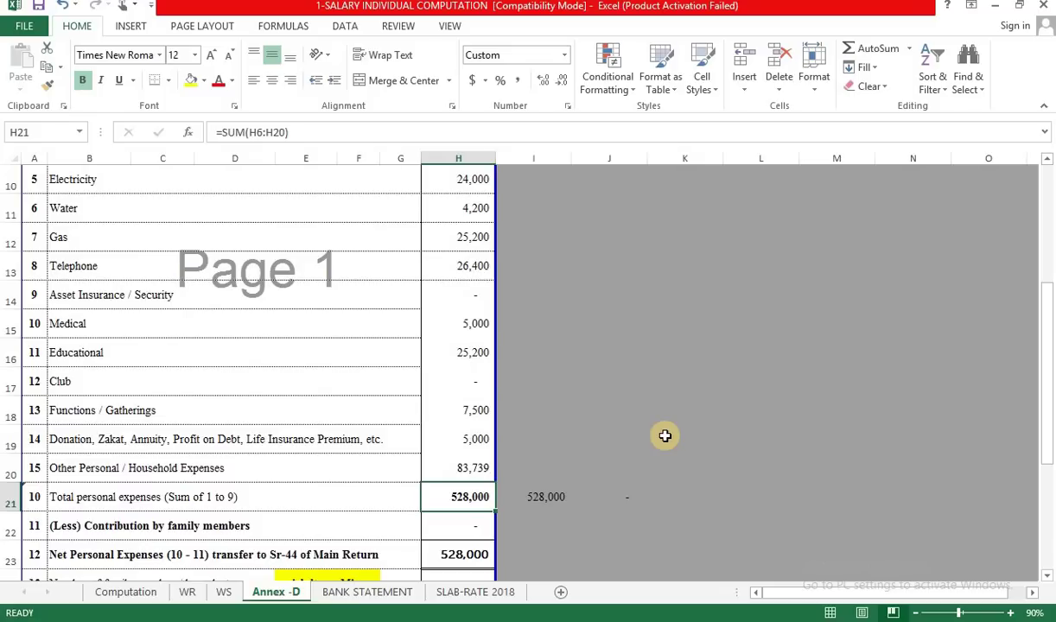
key("Down")
key("Down")
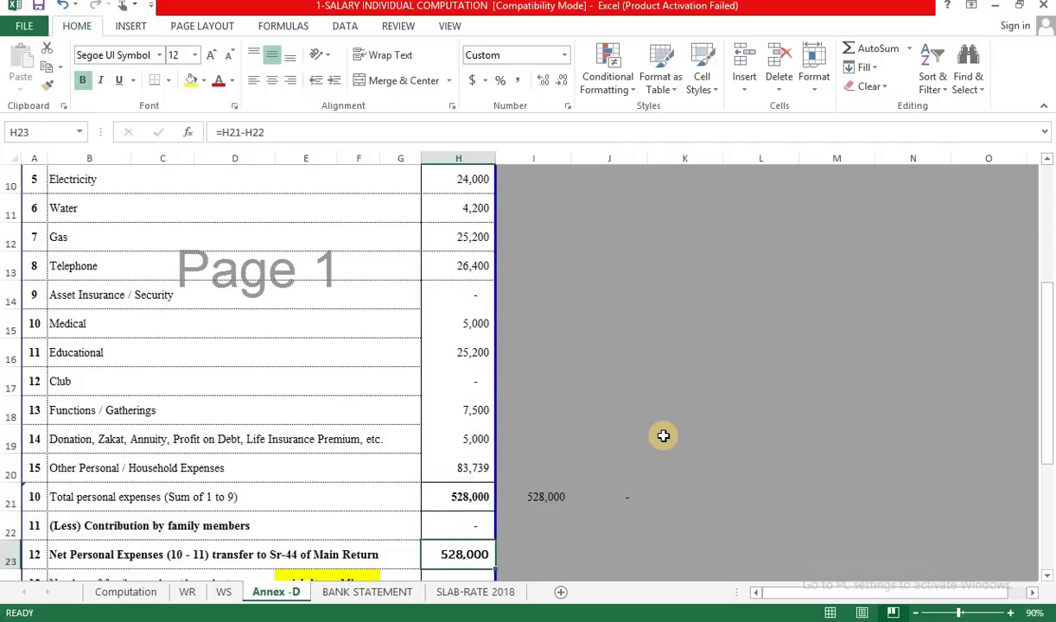
- Try a family members' contribution of 60000 in H22, and undo it
key("Up")
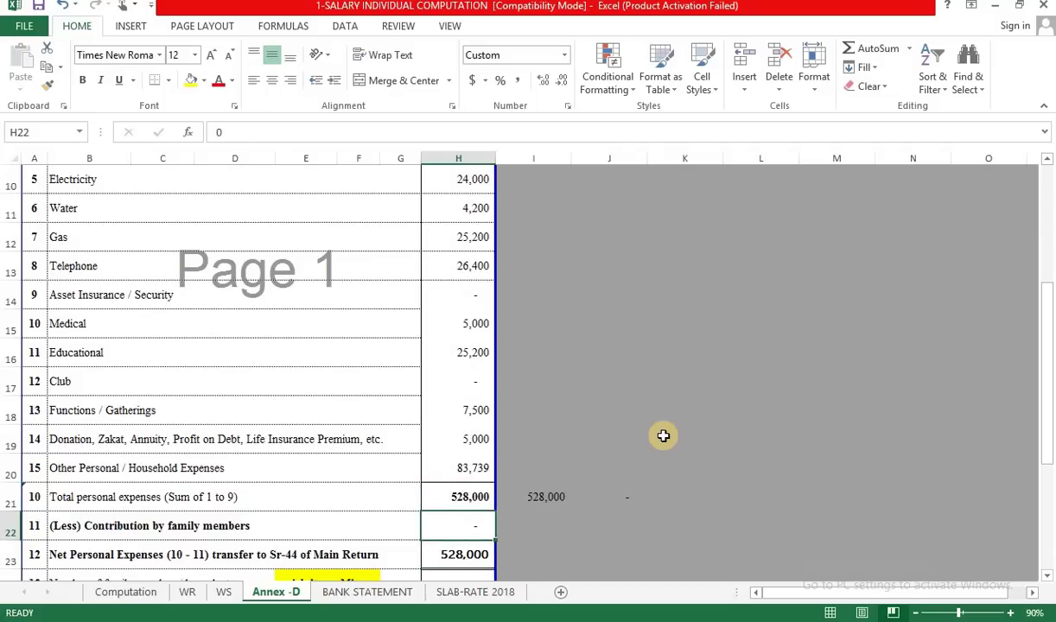
type("60000")
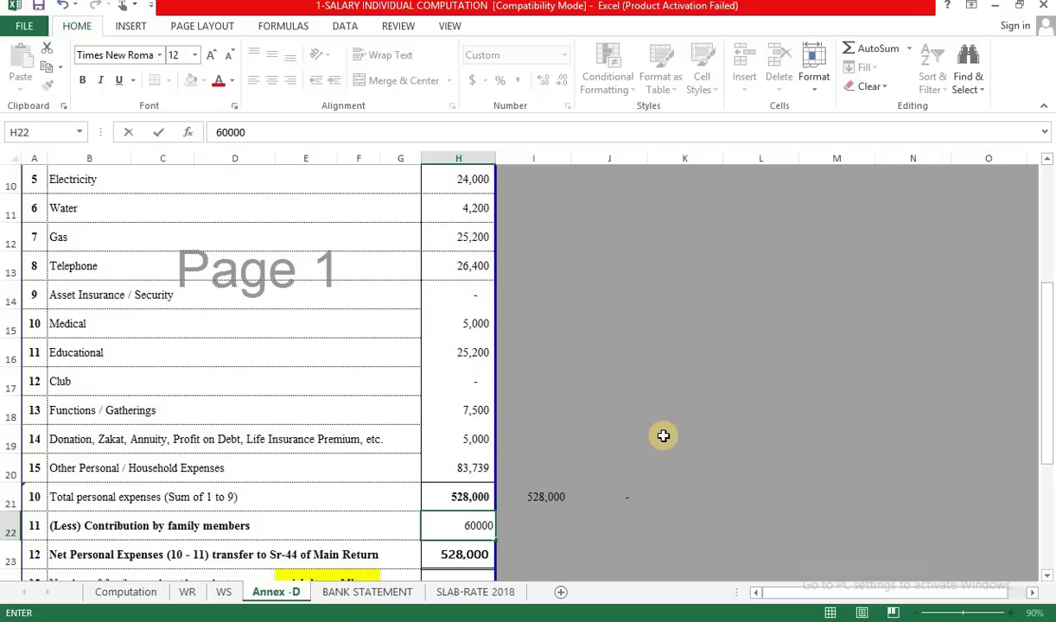
key("Return")
key("Up")
key("Down")
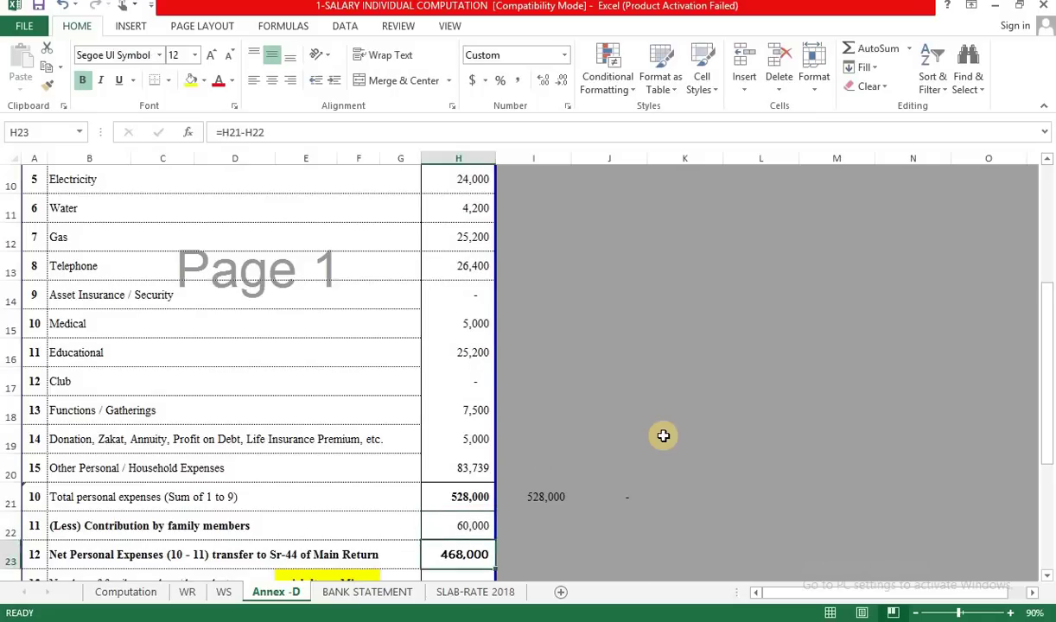
scroll(662, 435, "down", 1)
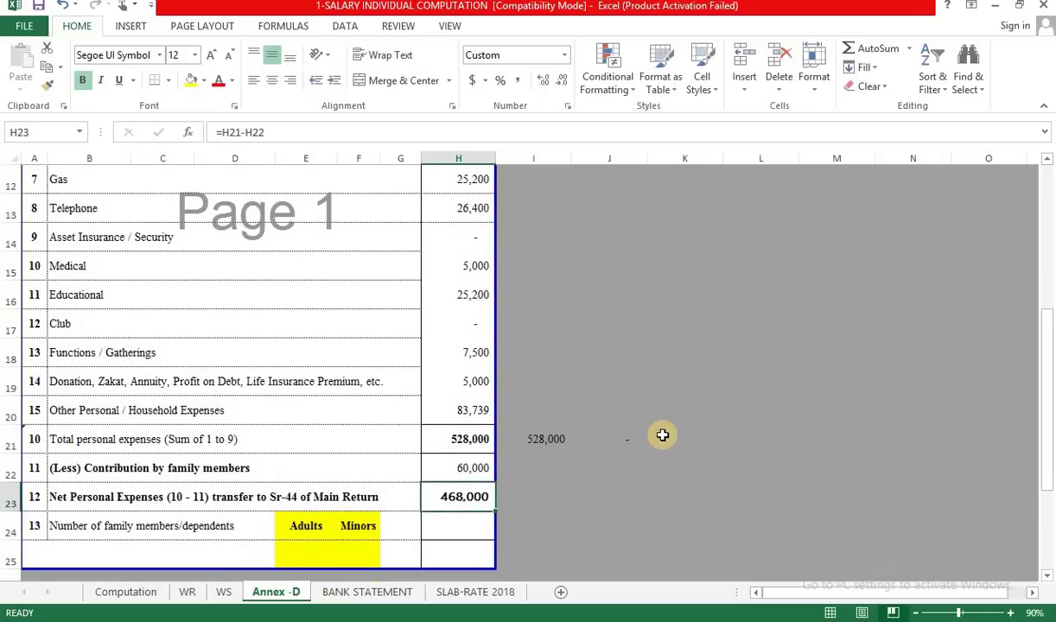
key("ctrl+z")
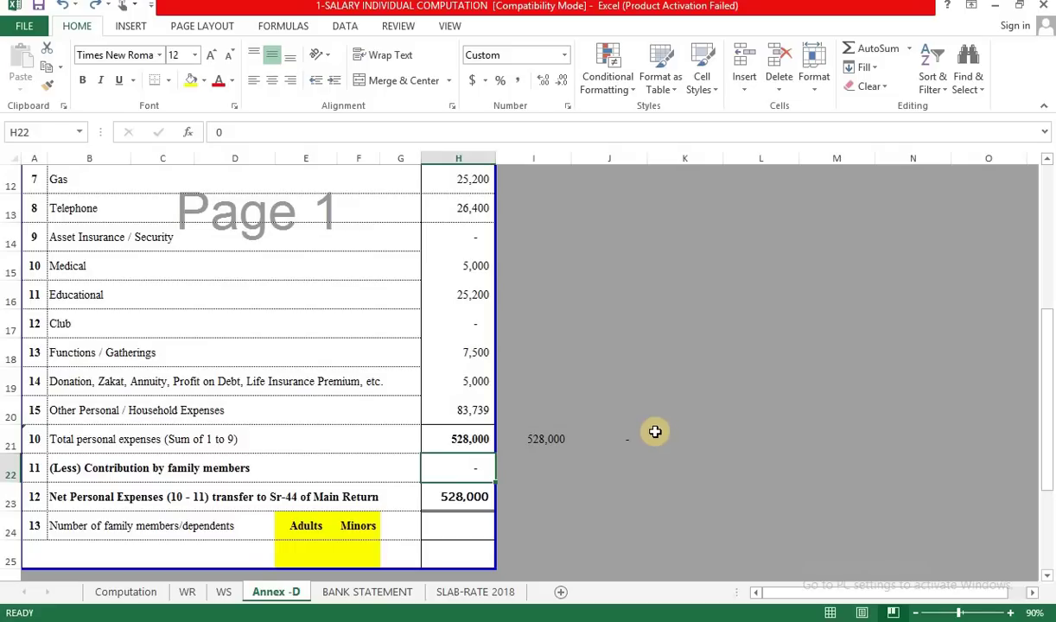
- Open the WS sheet and examine the 30.06.2017 formulas for Gold in F14 and Cash in Hand in F17
left_click(223, 593)
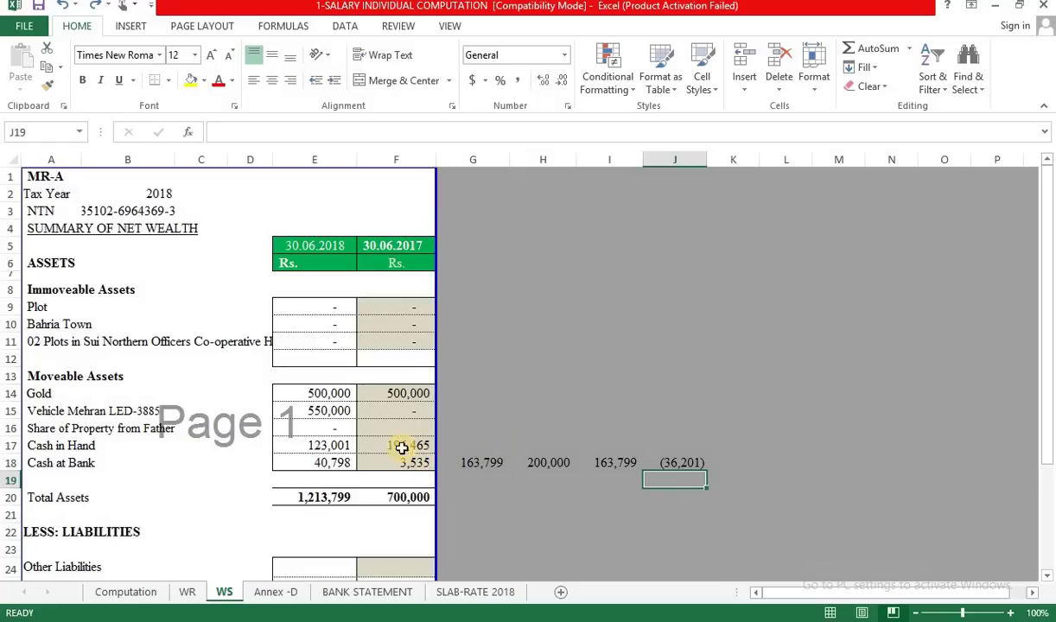
left_click(398, 397)
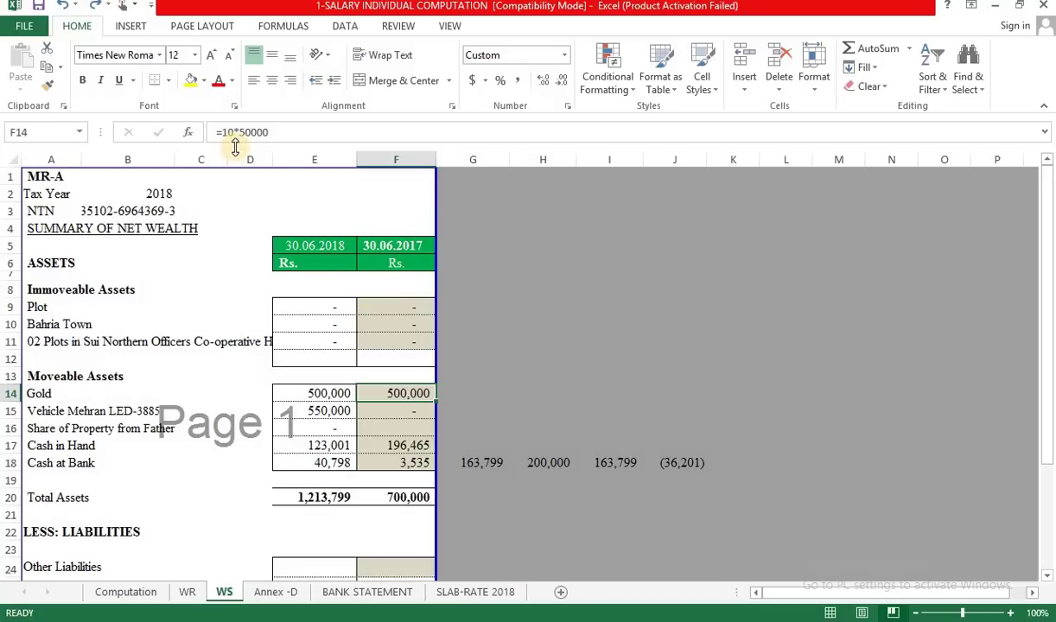
scroll(425, 419, "down", 1)
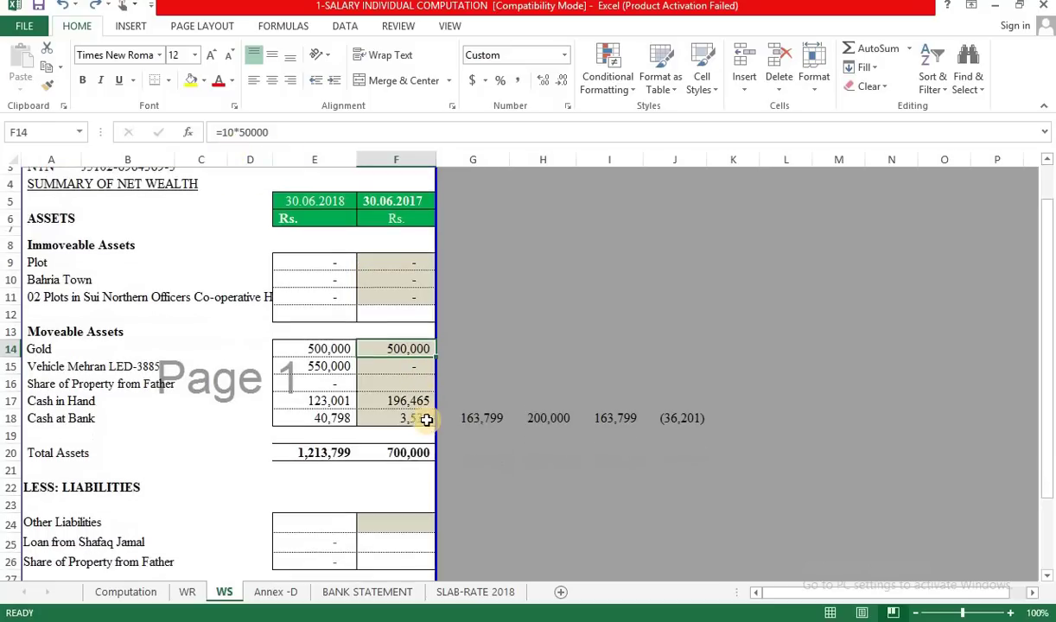
left_click(408, 390)
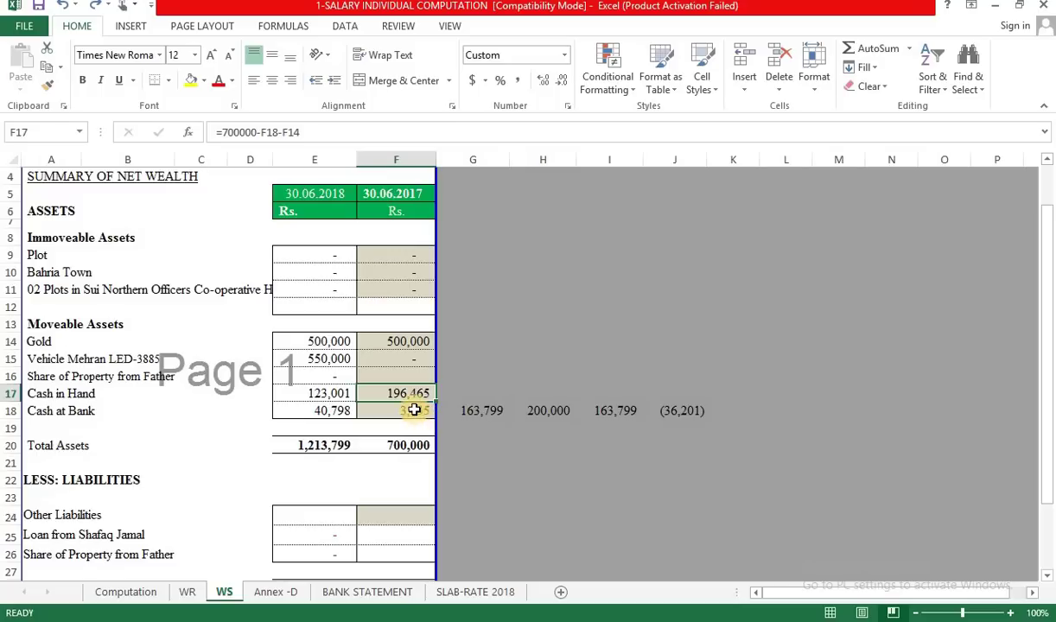
- Examine the 30.06.2017 formulas for Cash at Bank in F18, Gold in F14 and Total Assets in F20, plus both date headings in row 5
left_click(415, 409)
scroll(413, 442, "down", 2)
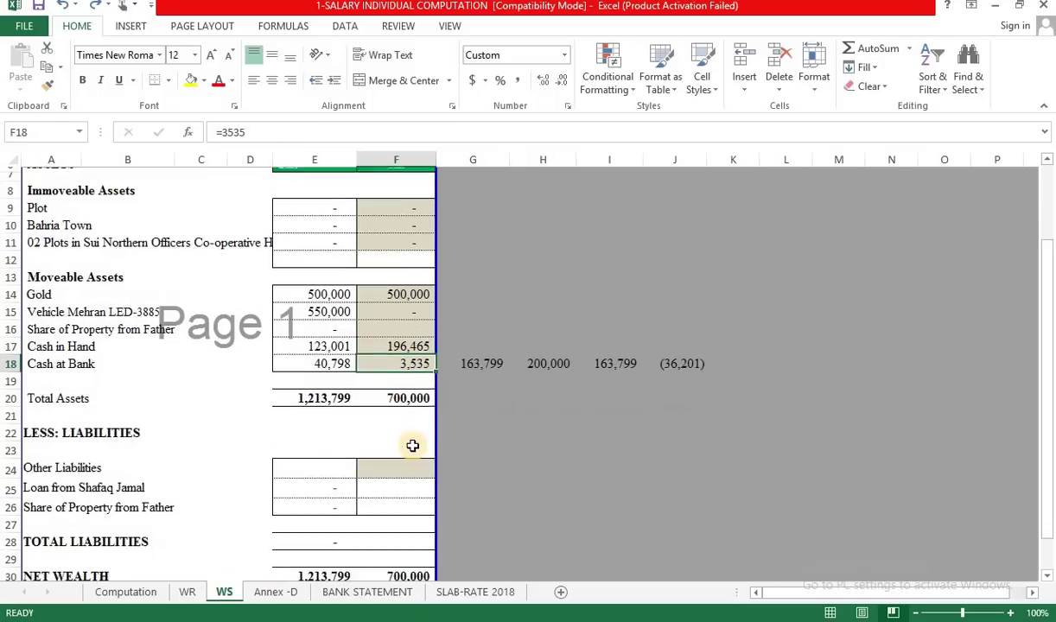
scroll(466, 436, "up", 2)
left_click(401, 342)
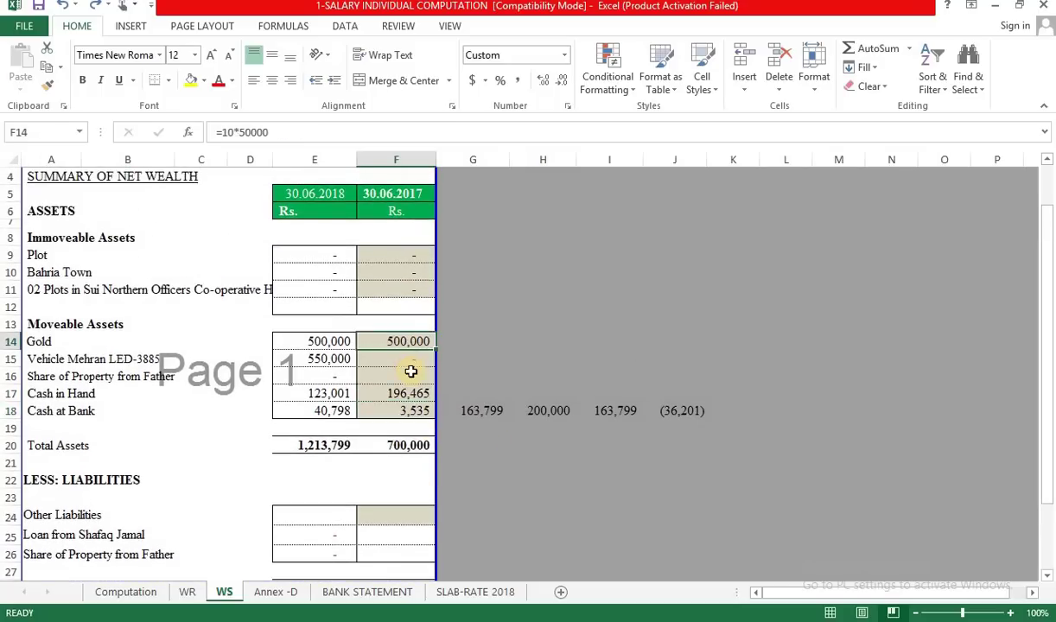
left_click(423, 446)
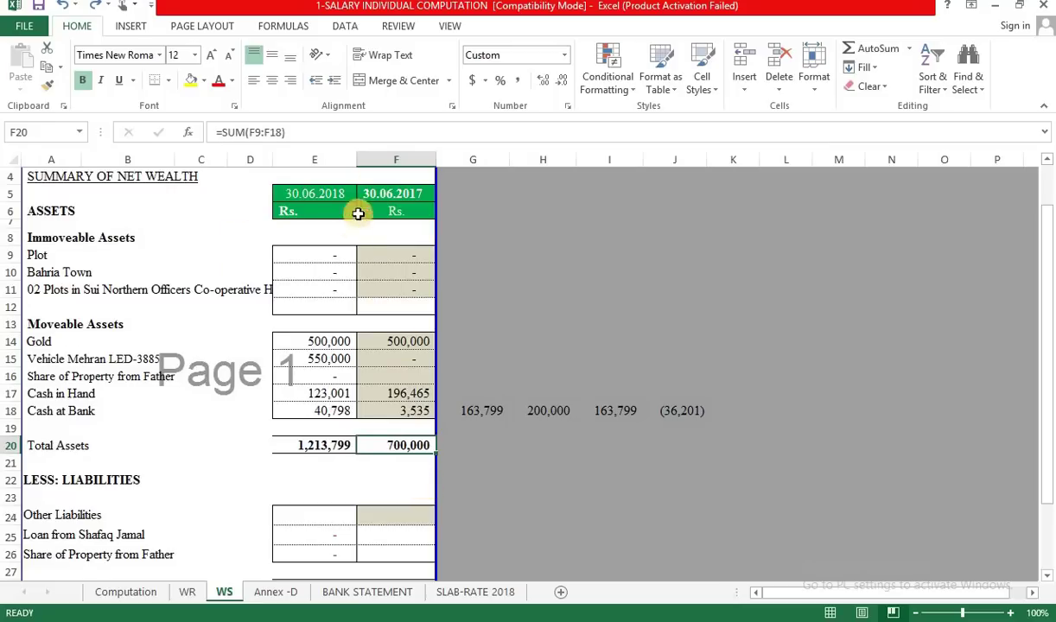
left_click(388, 197)
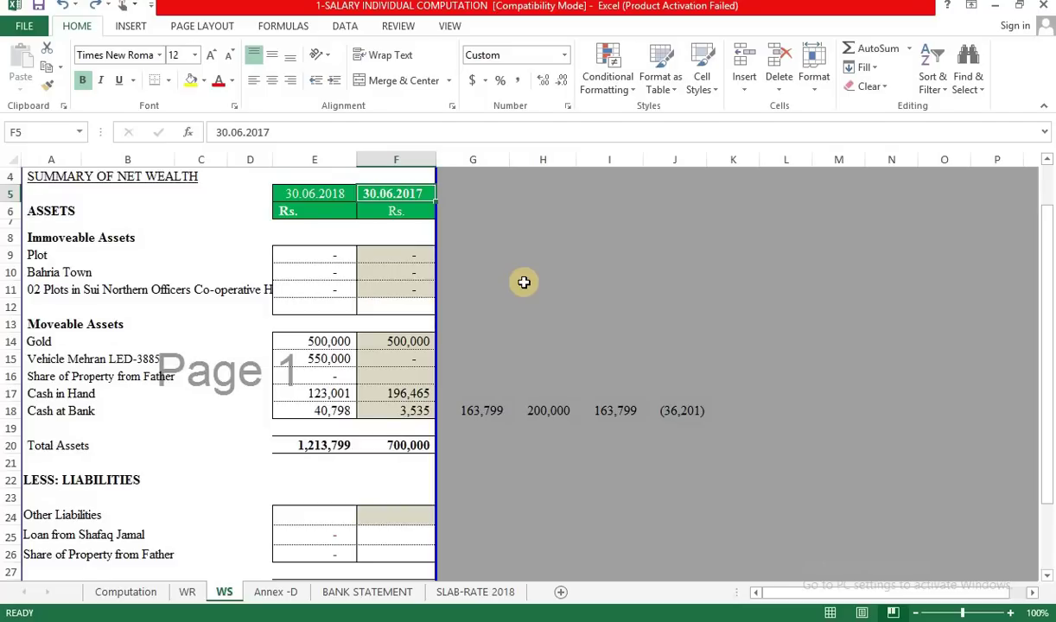
key("Left")
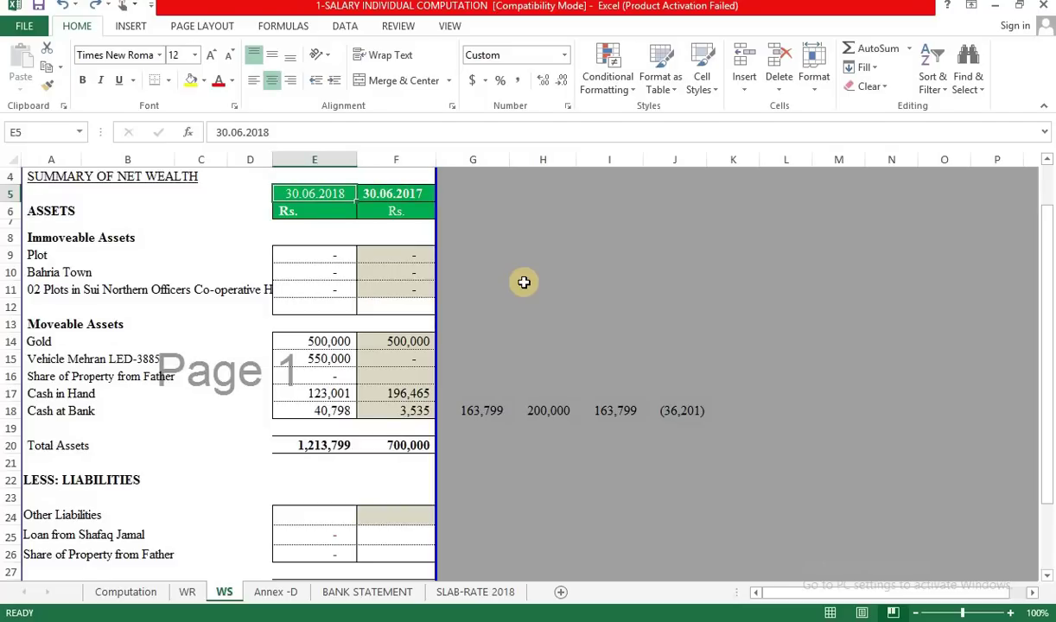
- Compare Gold in F14 and E14, and check the 30.06.2018 vehicle formula in E15 and the property share in E16
left_click(382, 341)
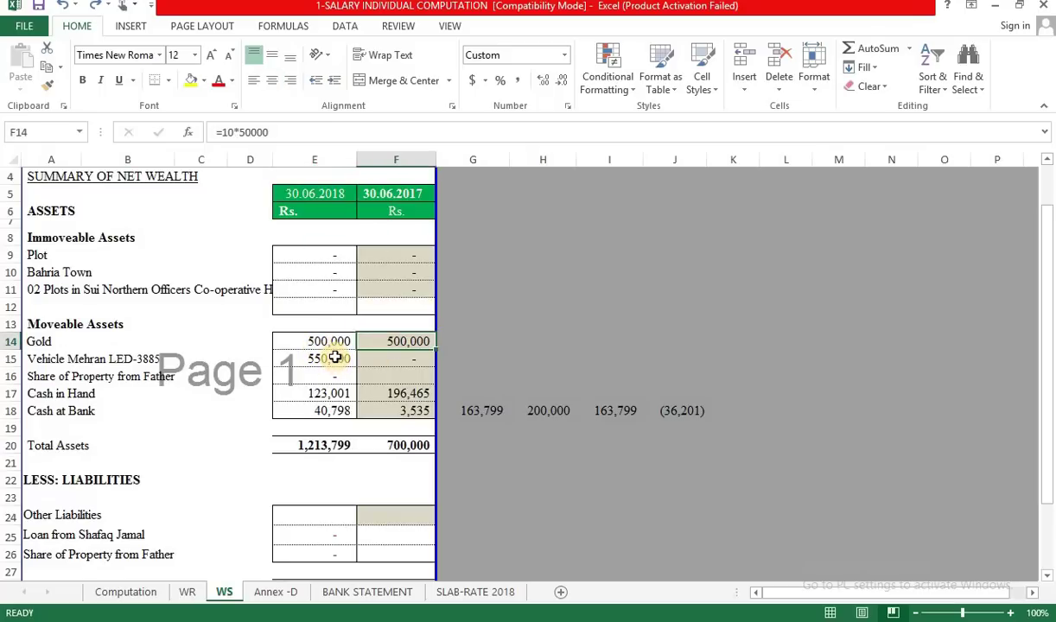
left_click(329, 344)
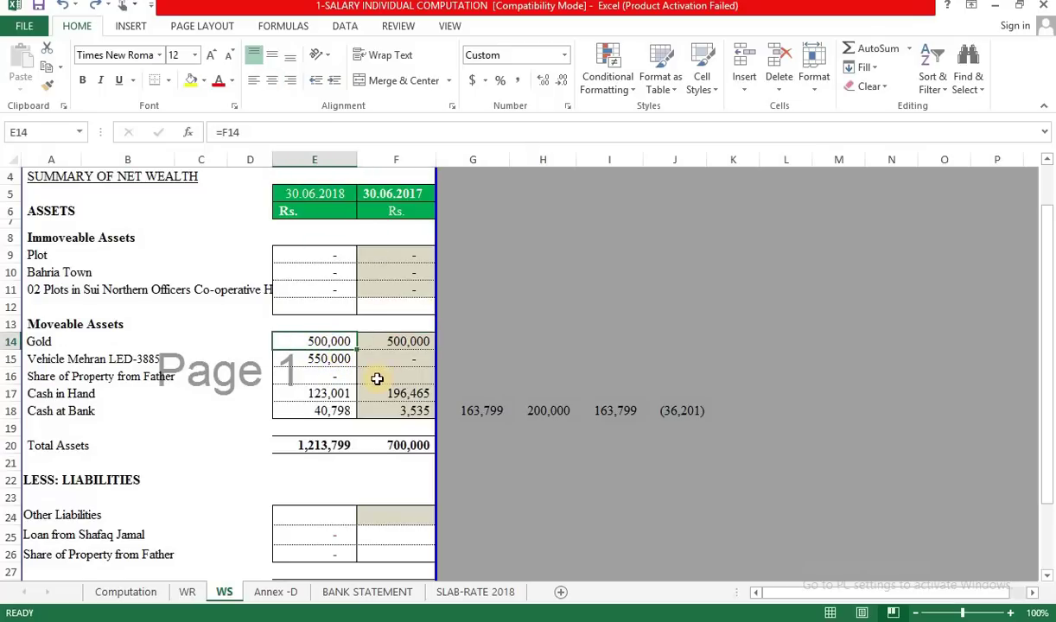
left_click(334, 361)
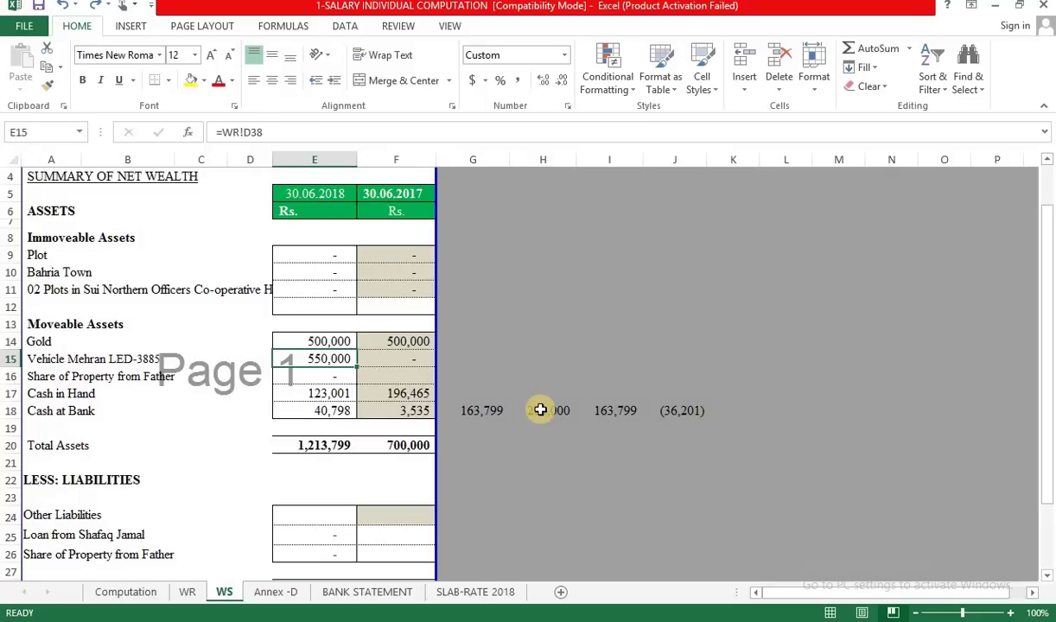
key("Down")
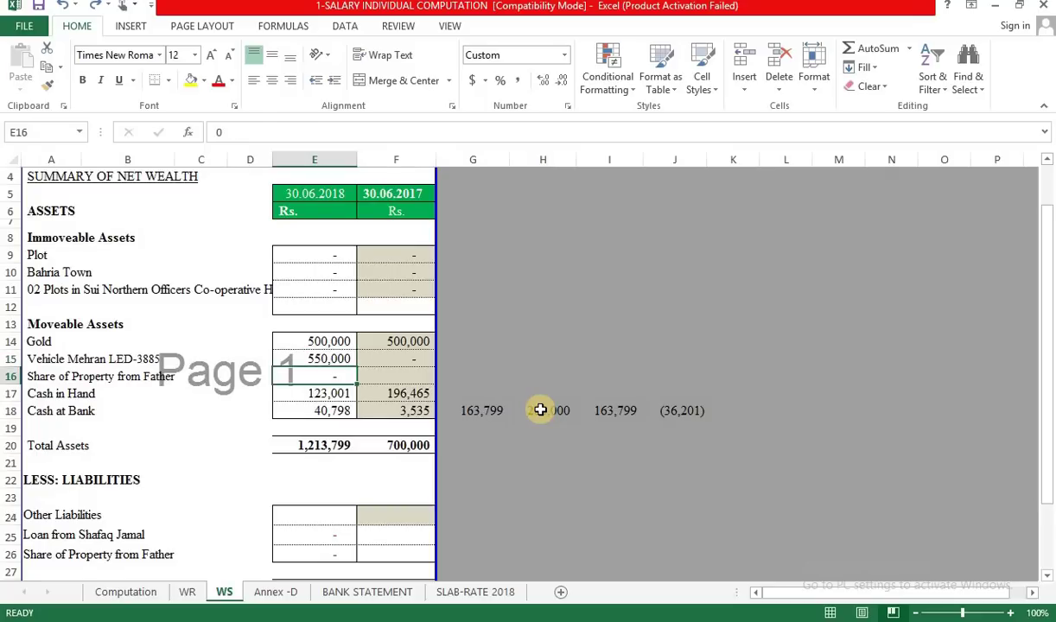
key("Up")
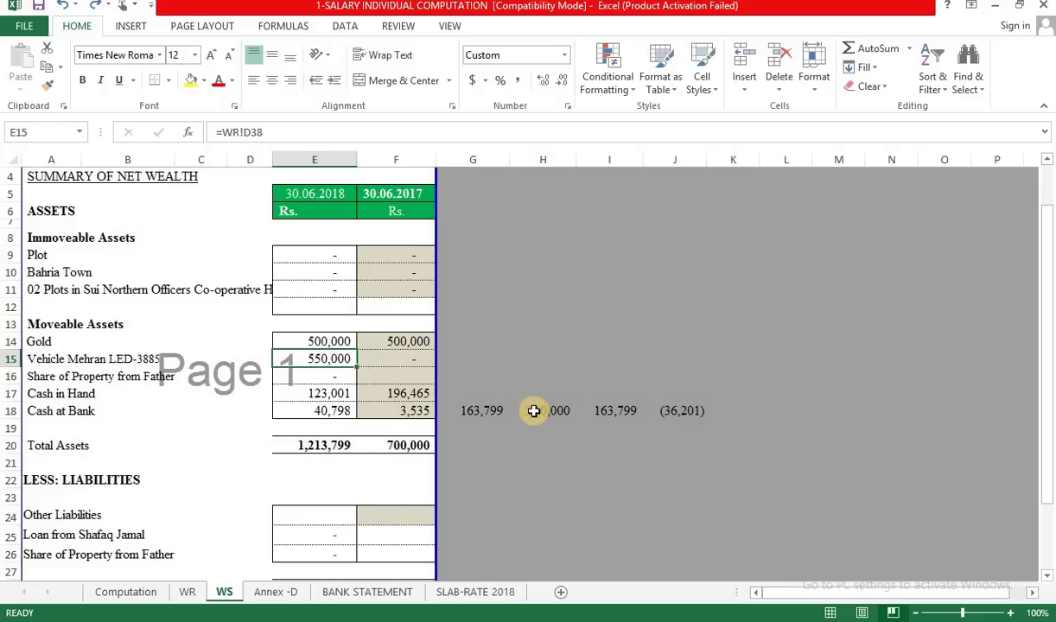
- Open the WR sheet and inspect its 30.06.2018 Wealth Reconciliation and Cash flow columns, including the Opening Cash in Hand formula in D13
left_click(188, 592)
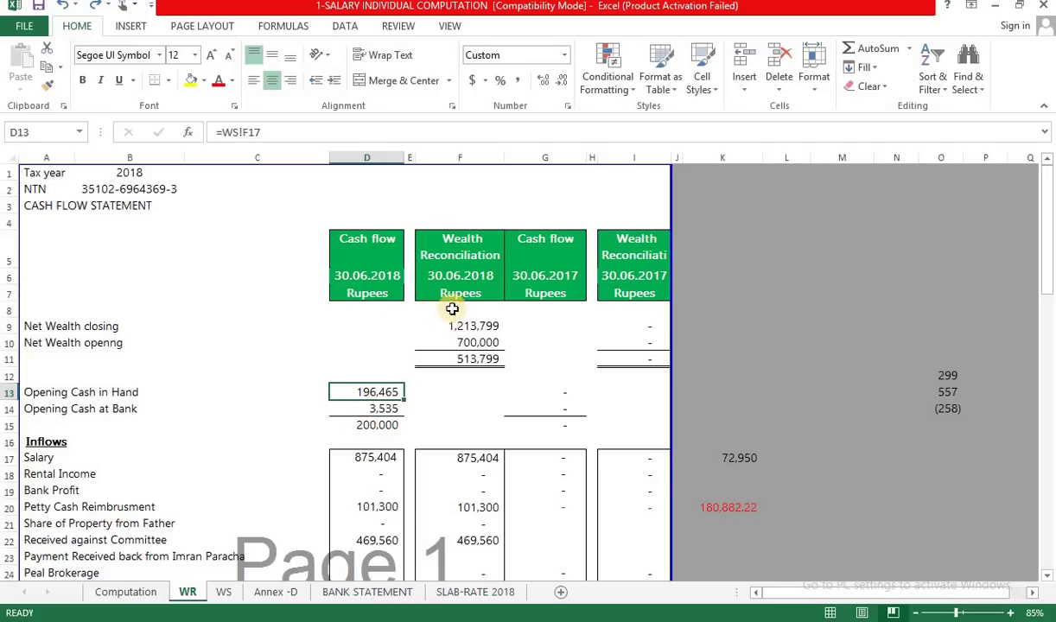
left_click(446, 250)
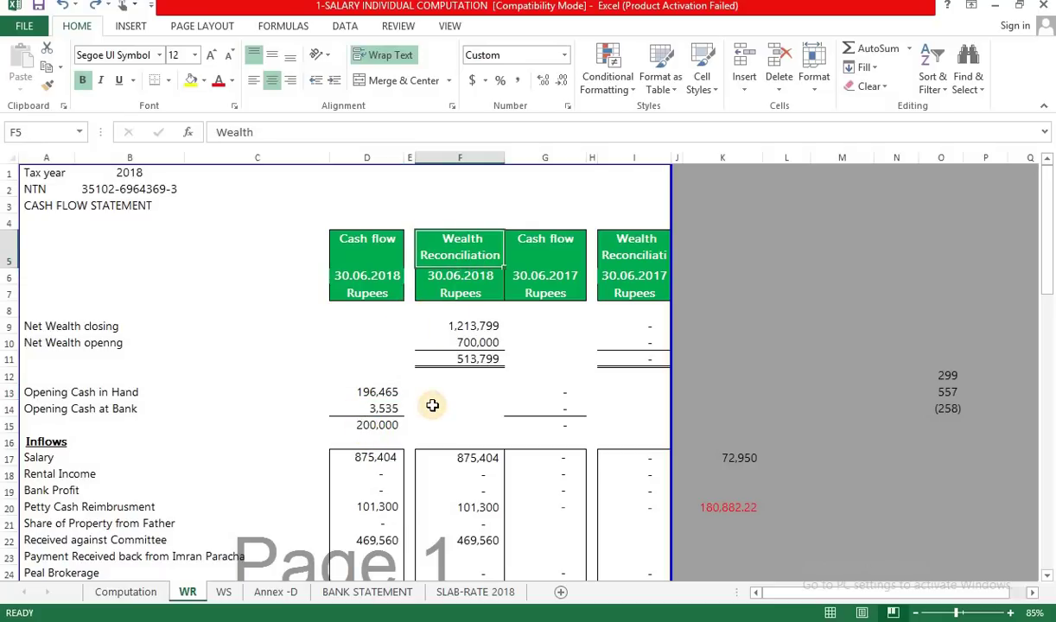
left_click(364, 257)
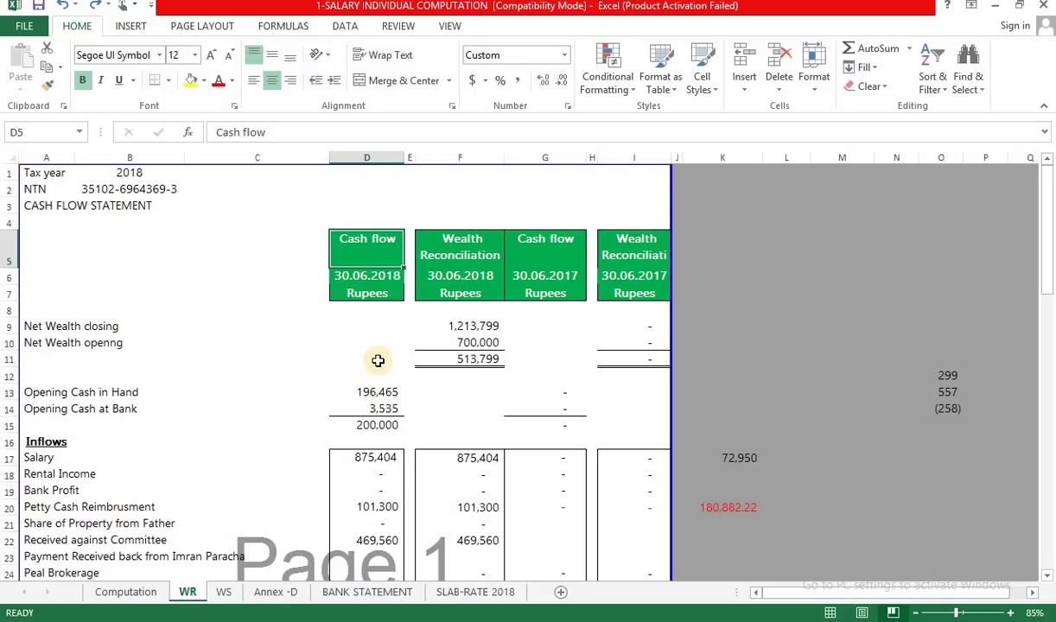
scroll(378, 360, "down", 3)
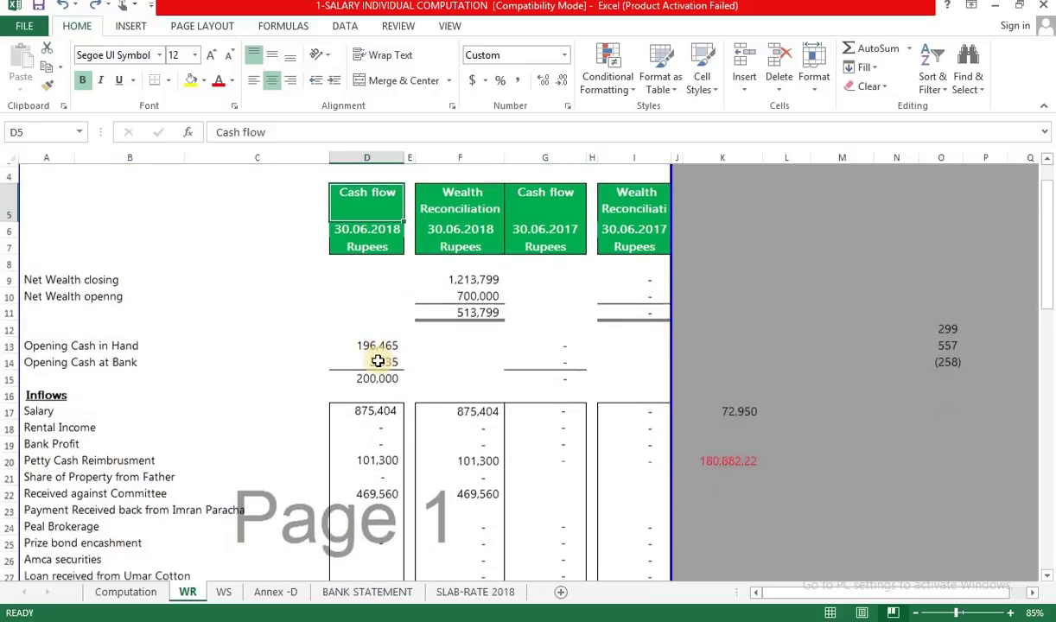
scroll(373, 297, "up", 1)
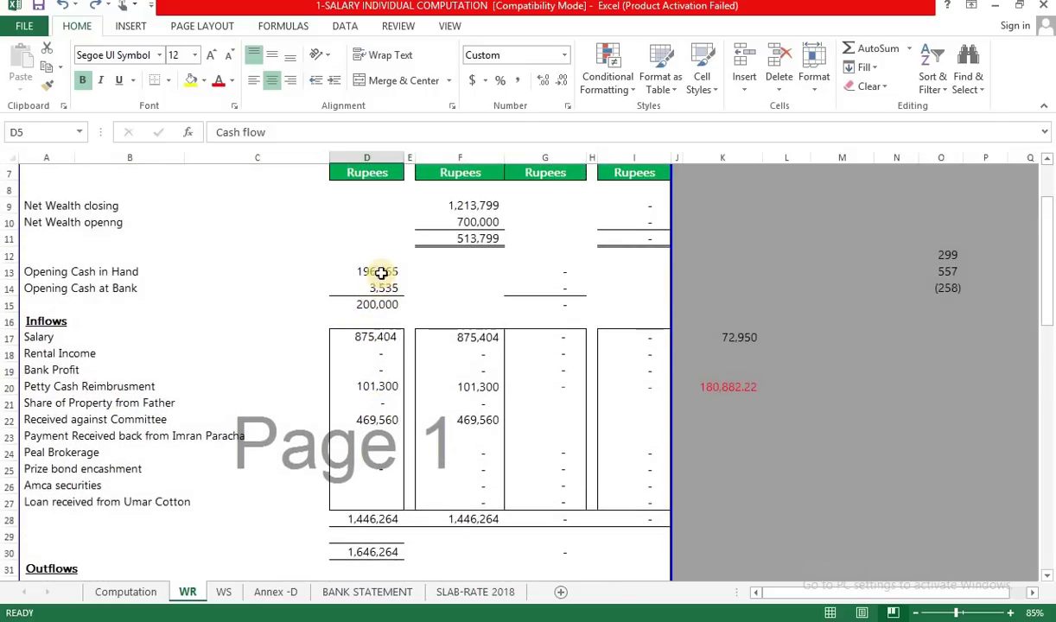
left_click(376, 273)
scroll(489, 436, "up", 1)
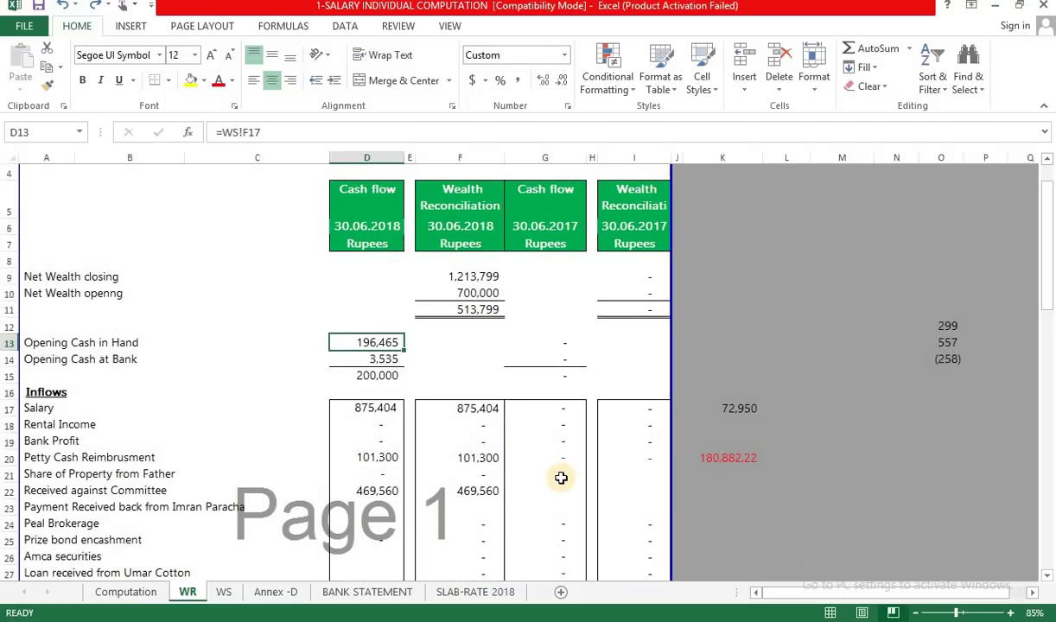
- Trace Opening Cash in Hand in D13 to its source cell on WS, return to WR, and check the opening cash total in D15
key("ctrl+bracketleft")
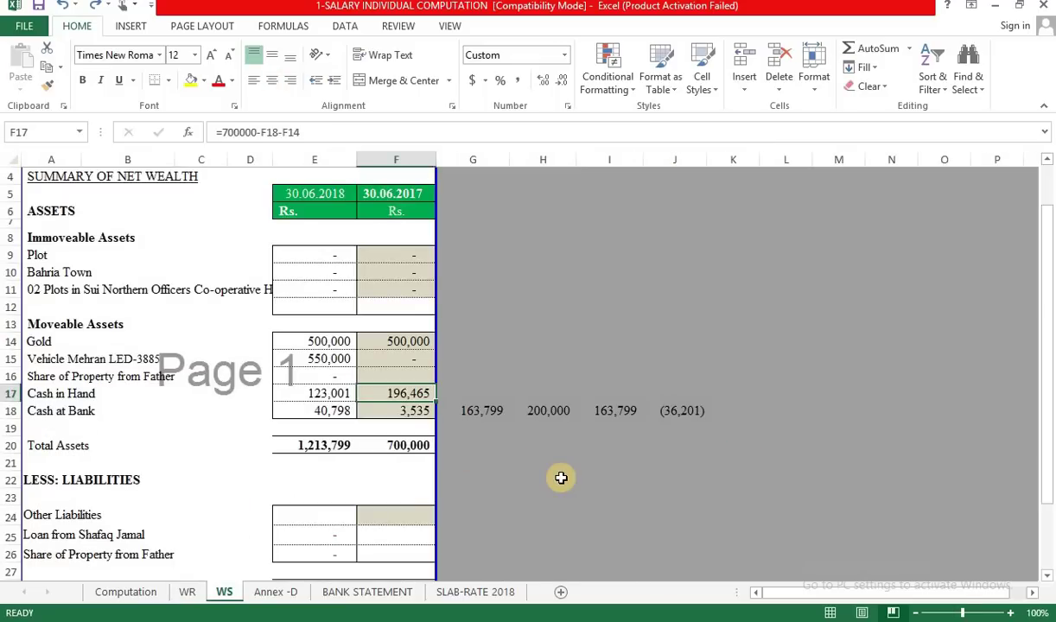
key("F5")
key("Return")
key("Down")
key("Down")
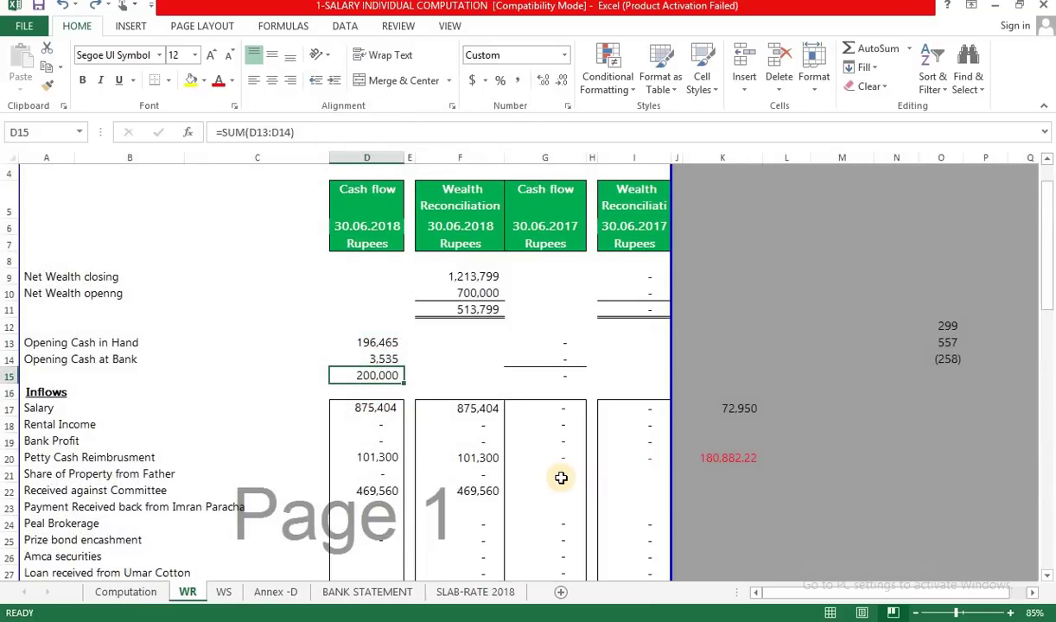
- Go to the Salary inflow in D17 and check the SALARY credit formula in E2 on the BANK STATEMENT sheet
key("Down")
key("Down")
key("Down")
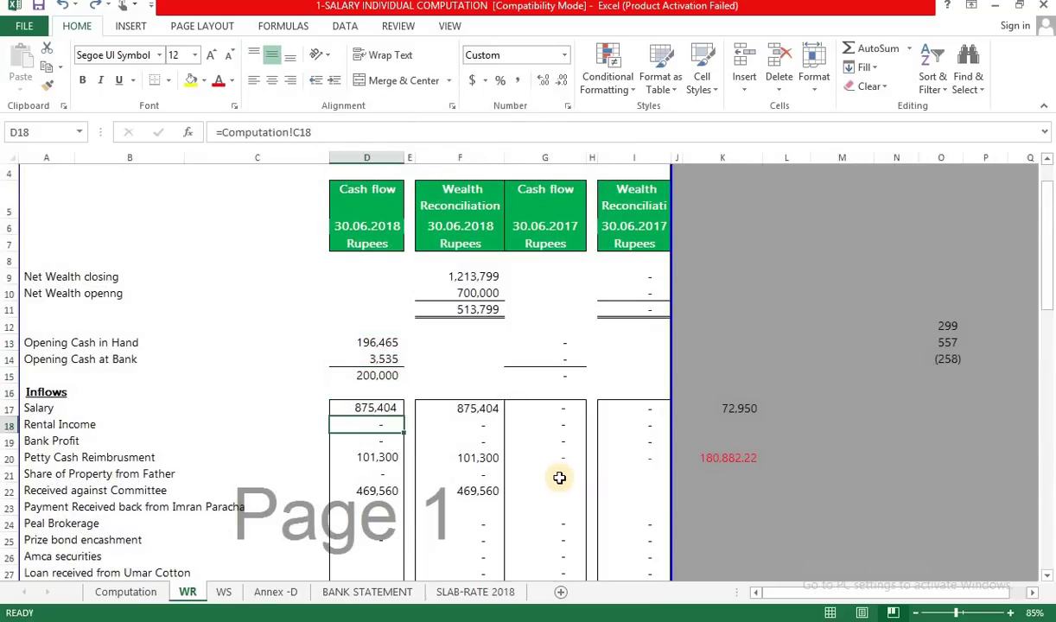
key("Up")
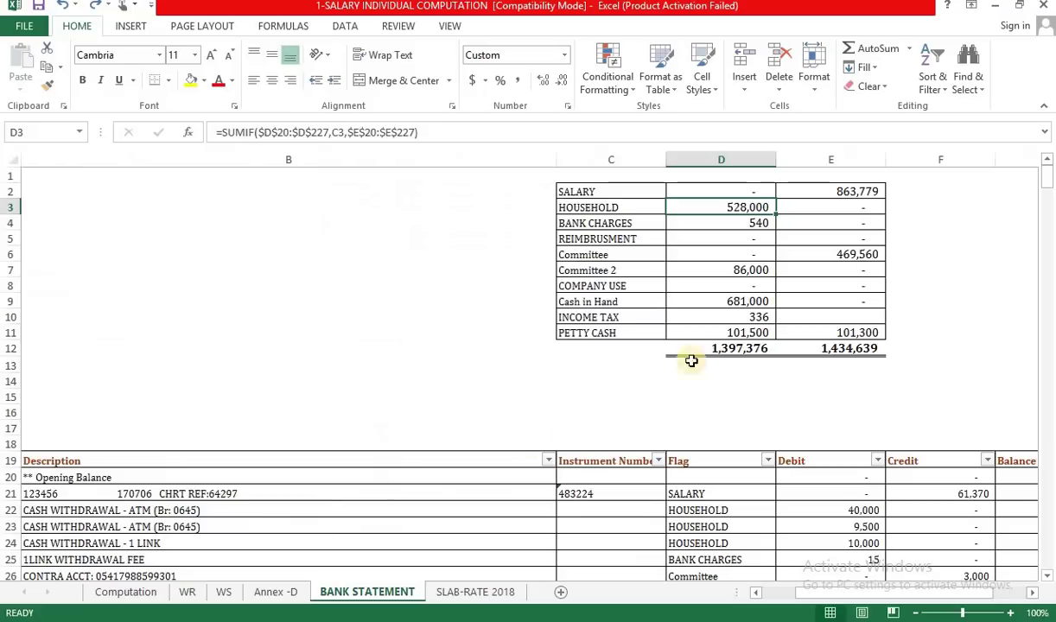
left_click(380, 591)
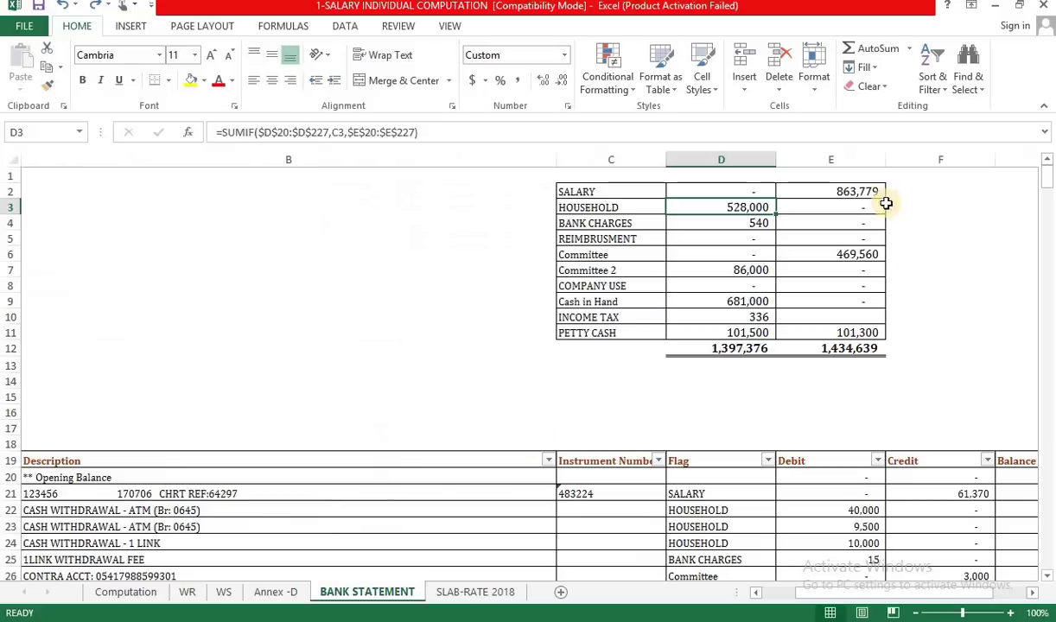
key("Up")
key("Right")
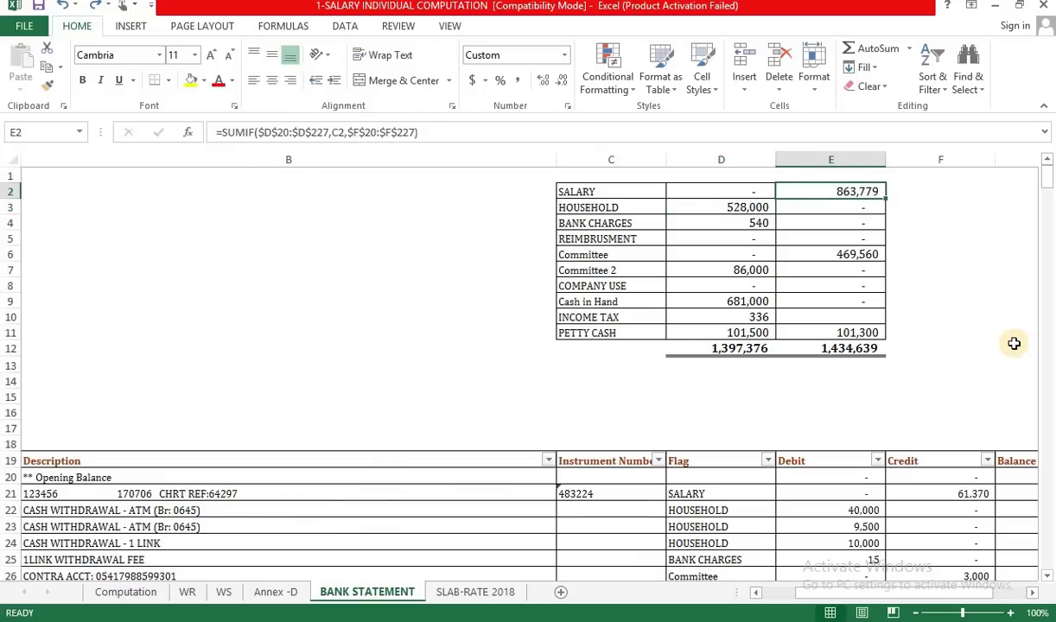
key("Right")
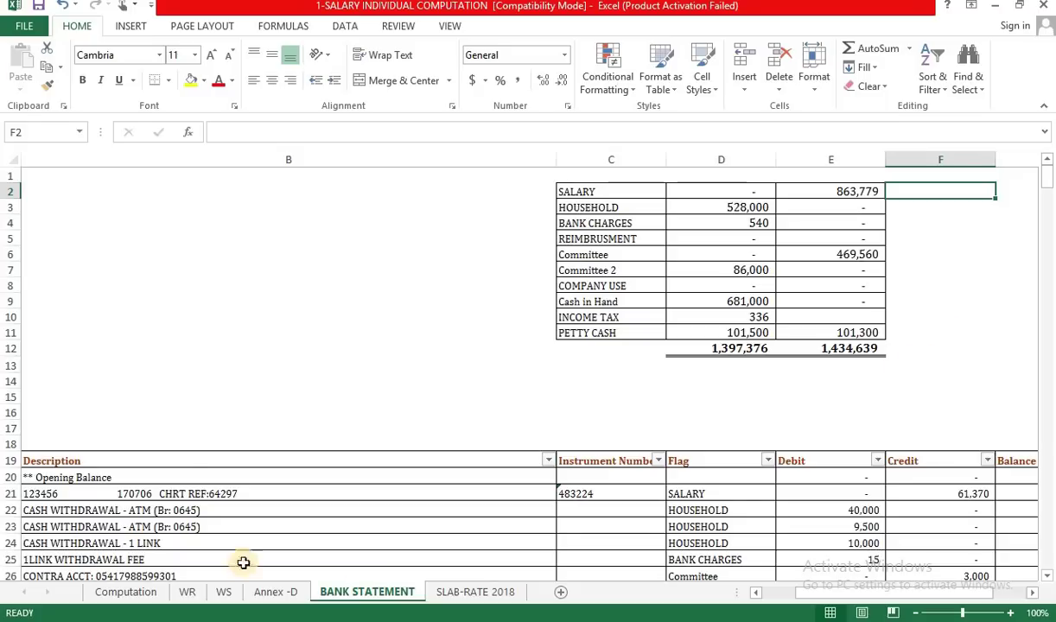
- Open the Computation sheet and inspect the tax on taxable income in F15 and the gross Basic salary formula in C8
left_click(131, 591)
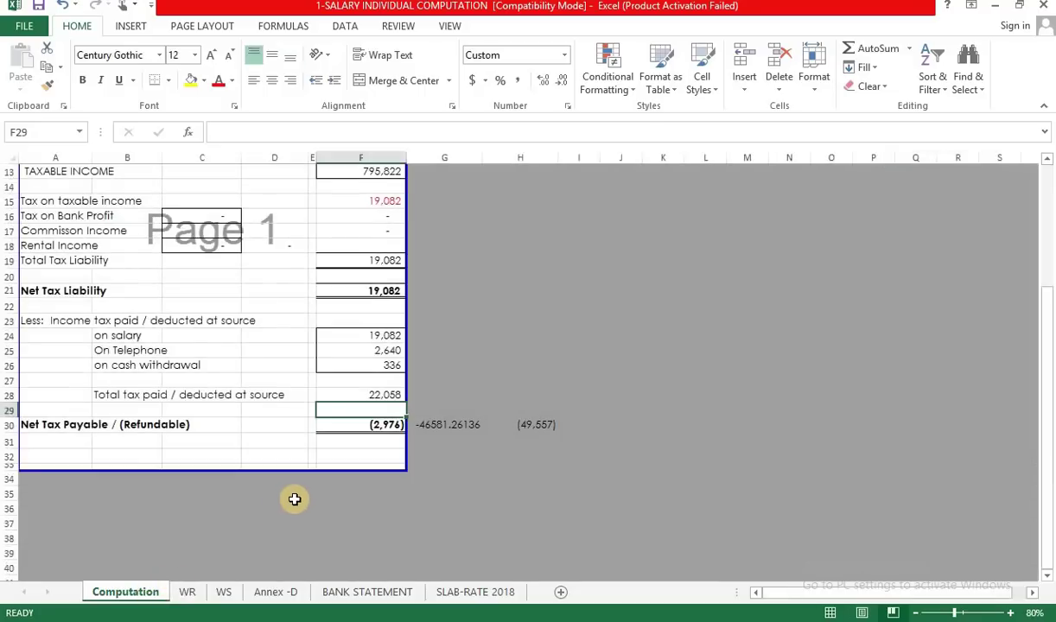
scroll(289, 500, "up", 3)
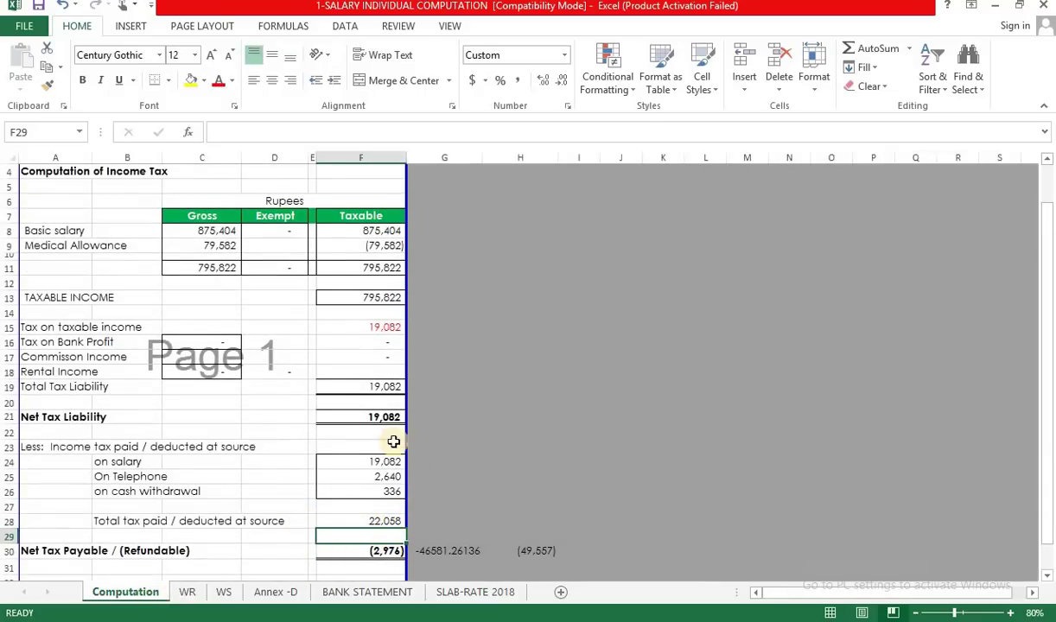
left_click(369, 329)
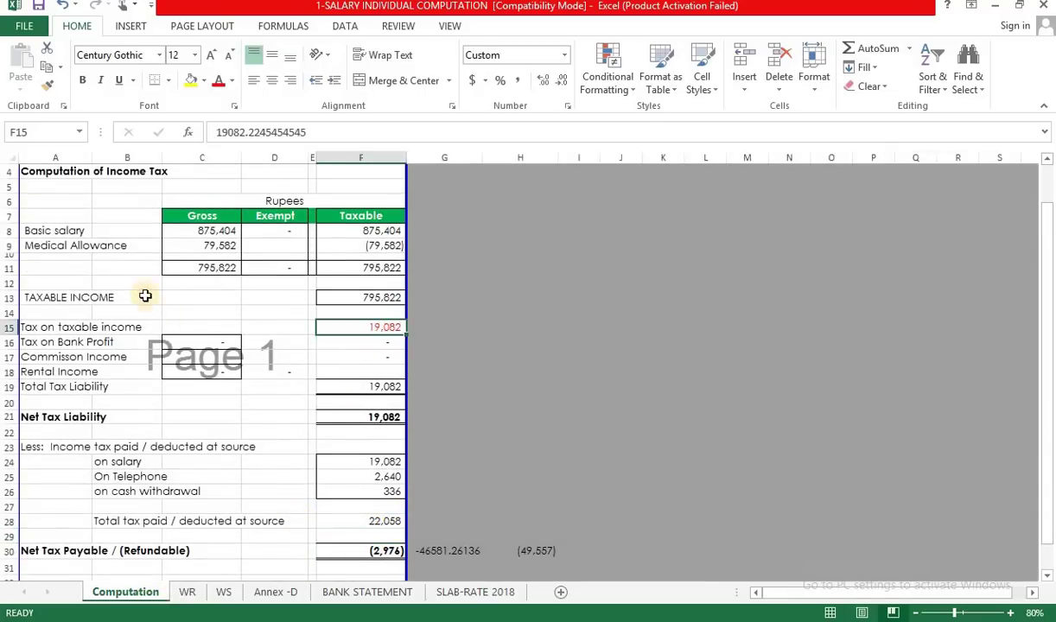
left_click(206, 229)
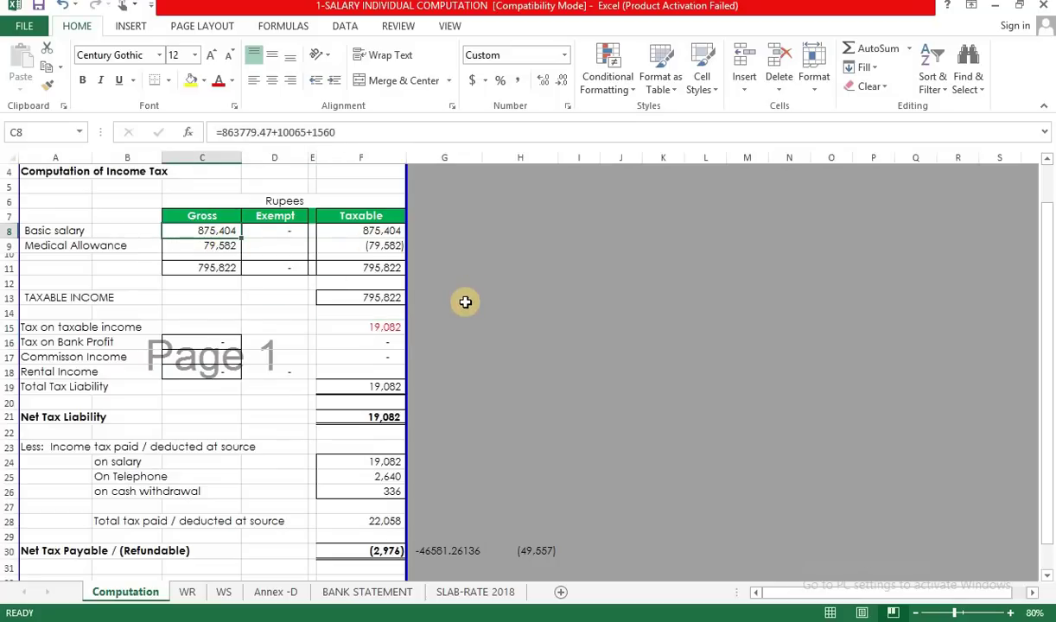
key("F2")
key("Escape")
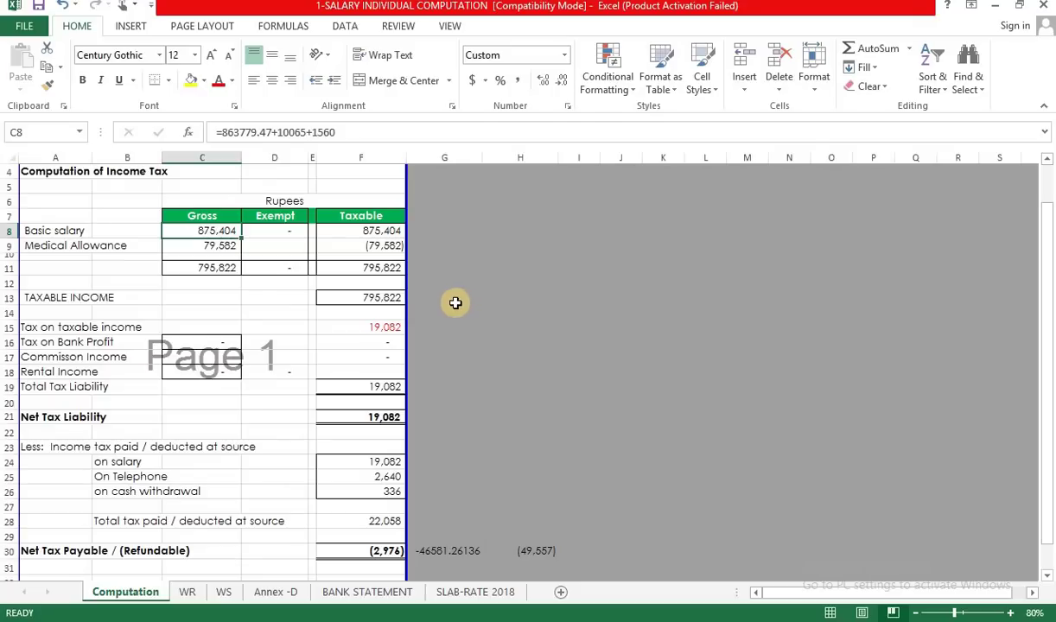
left_click(337, 132)
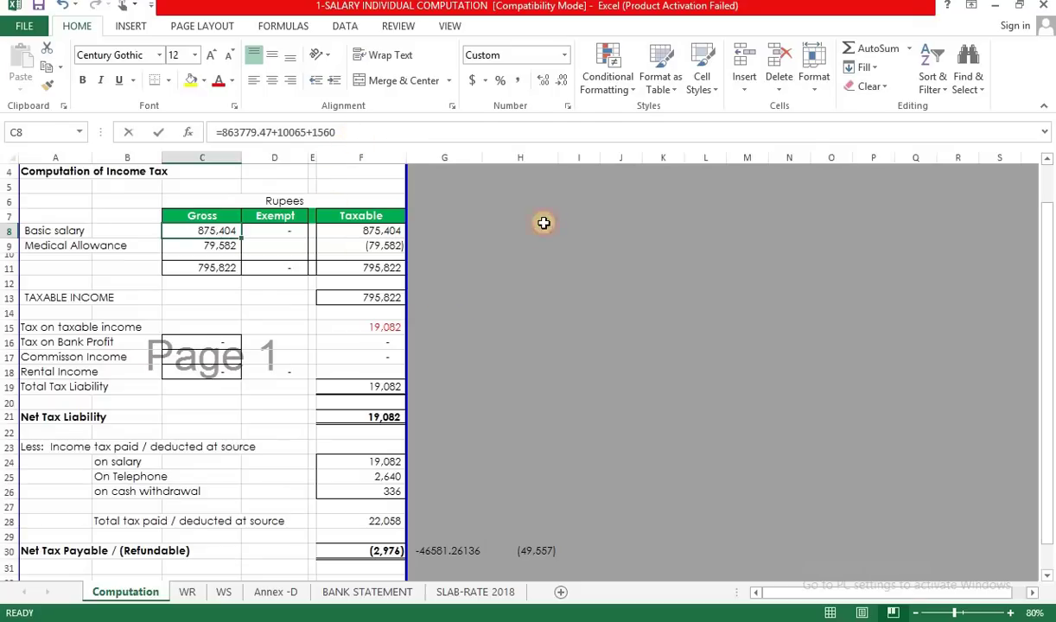
- Work out the yearly amount in G9 with =130*12, and clear the cell
left_click(479, 240)
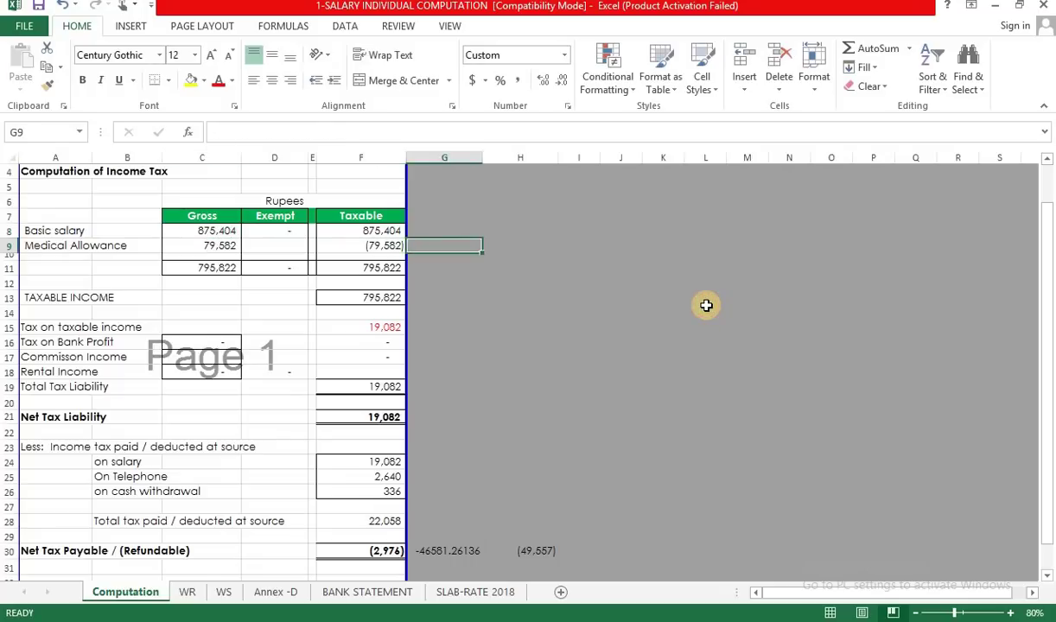
type("=130")
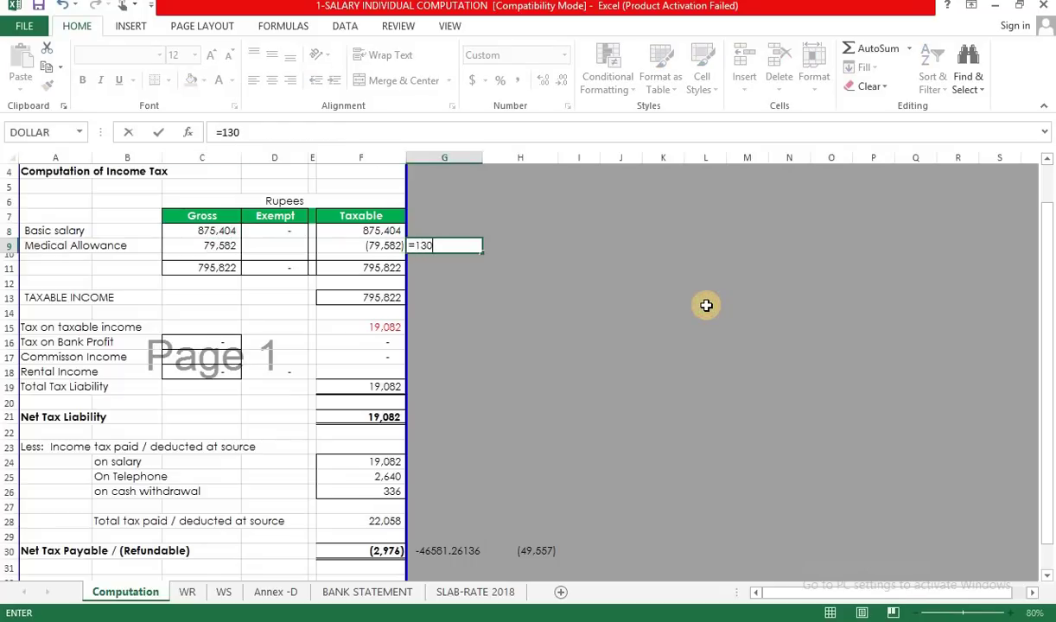
type("*12")
key("Return")
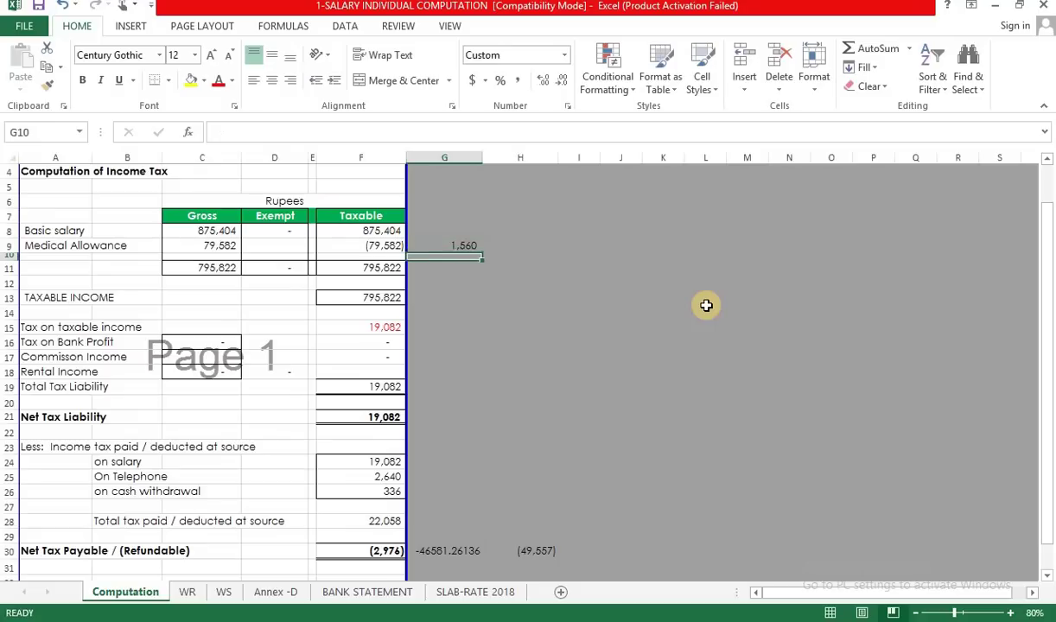
key("Up")
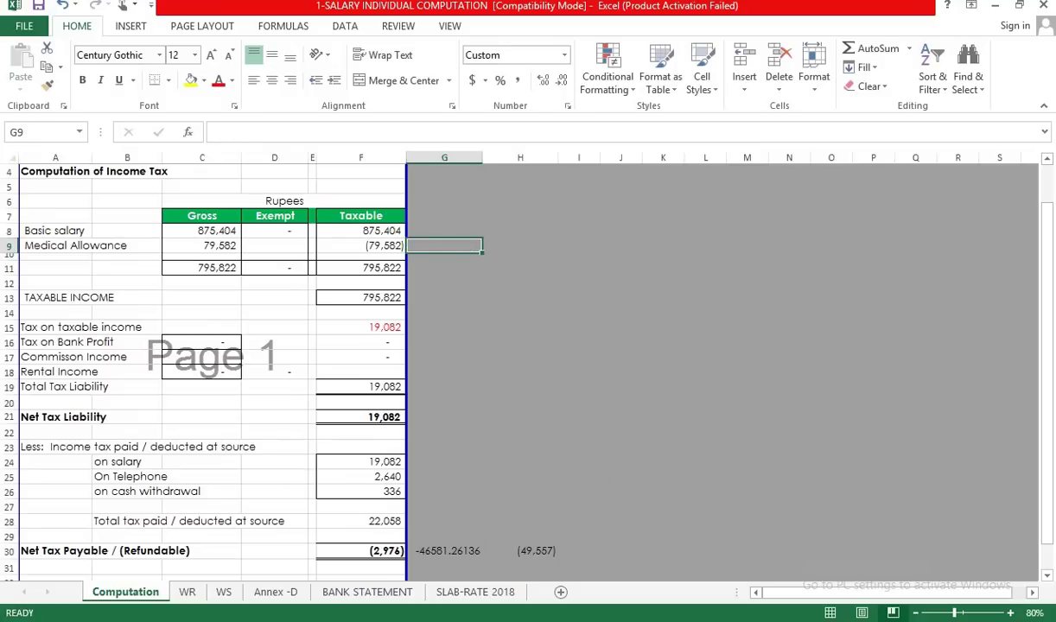
- Work out the gross salary in F2 of the BANK STATEMENT sheet with =10065+1560+E2
left_click(405, 591)
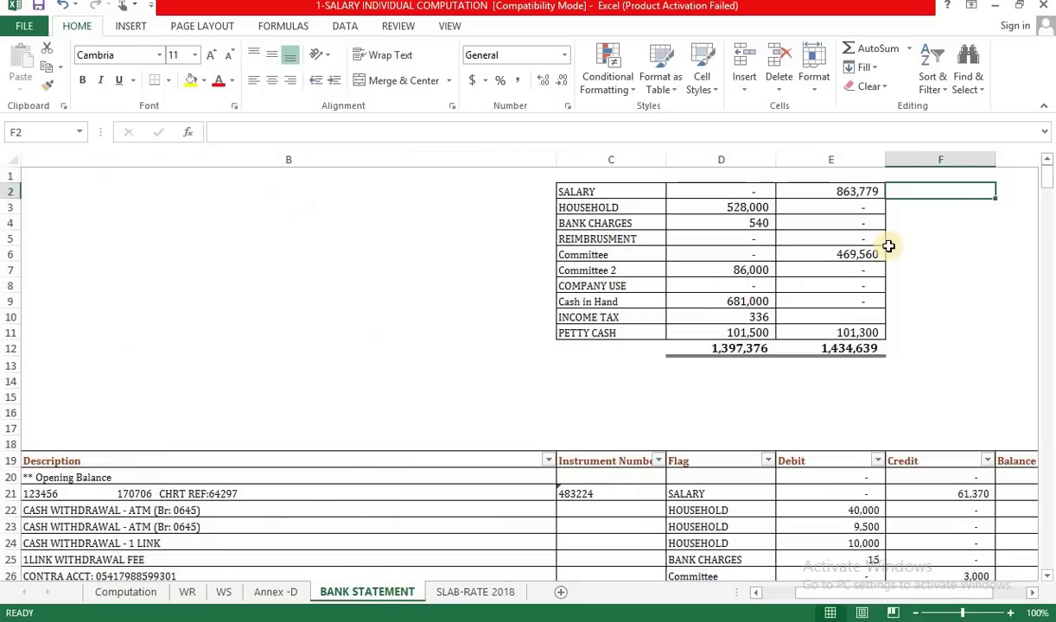
type("=100")
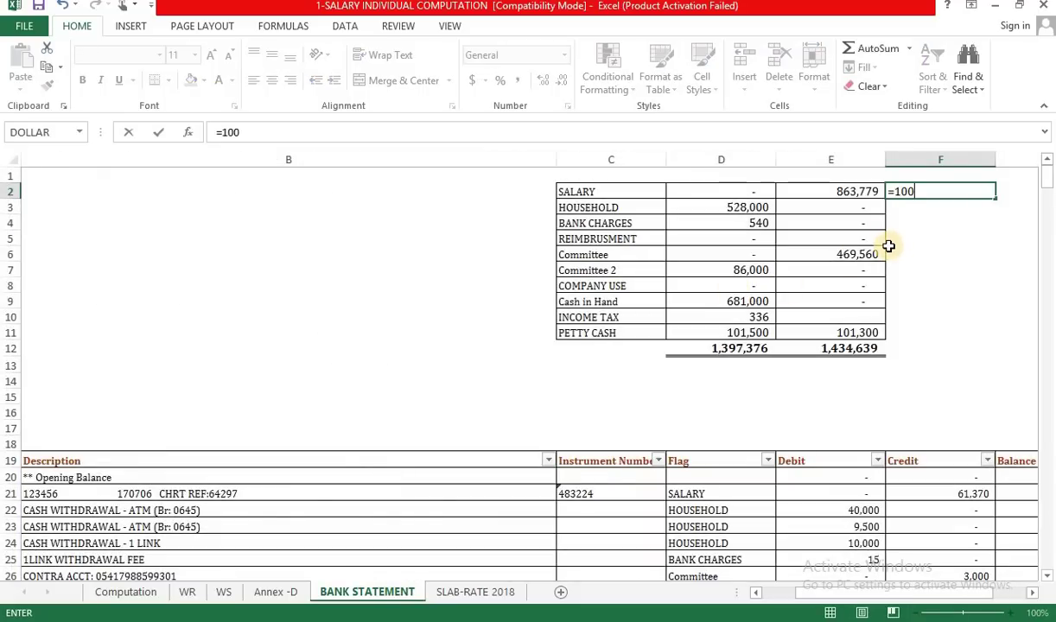
type("65+15")
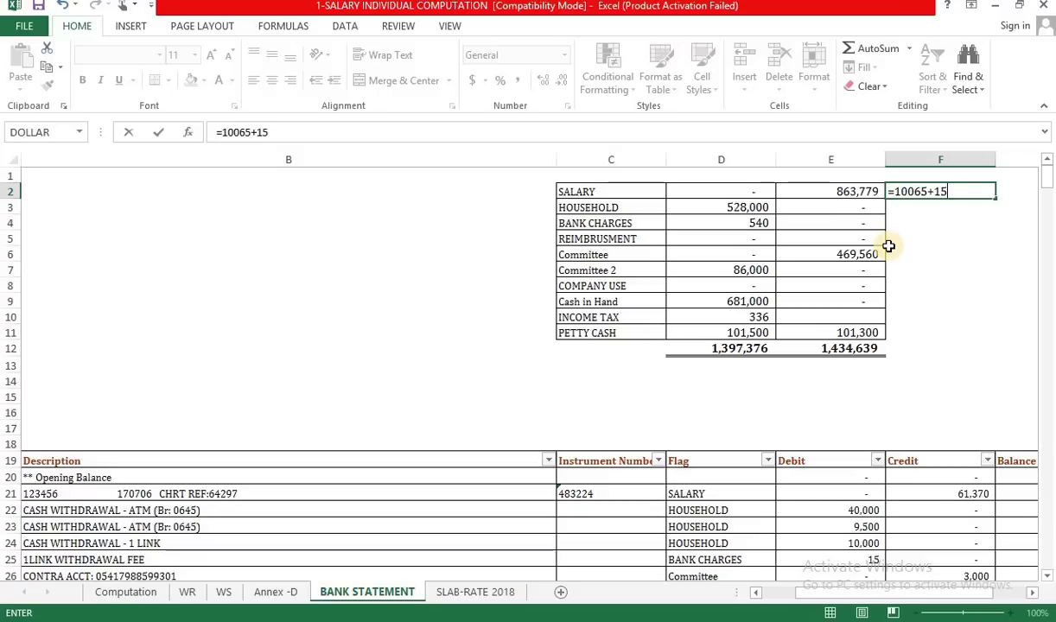
type("60")
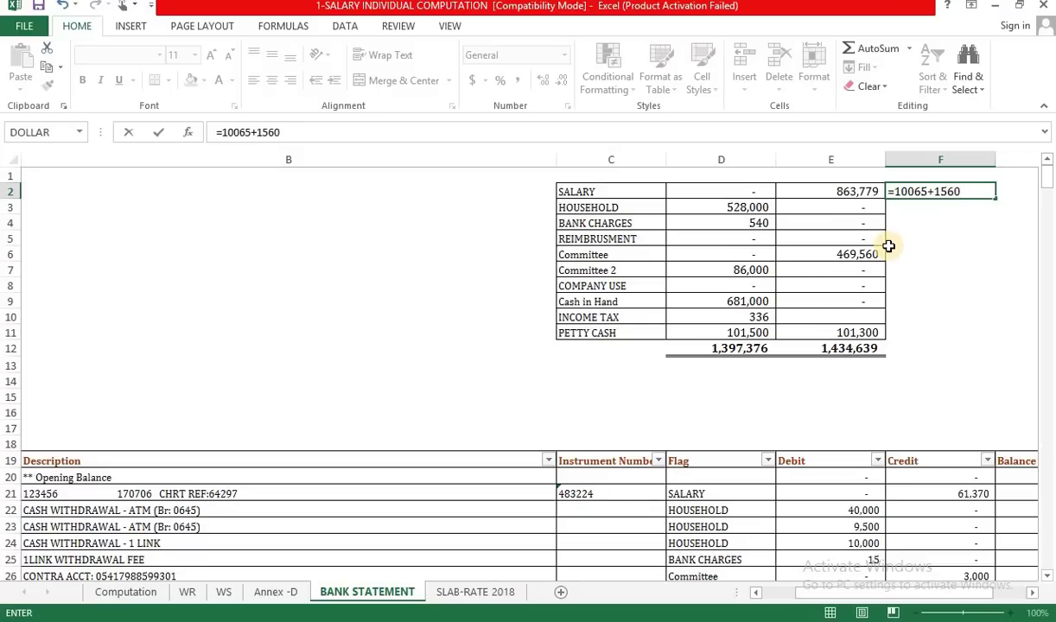
type("+")
key("Left")
key("Return")
key("Up")
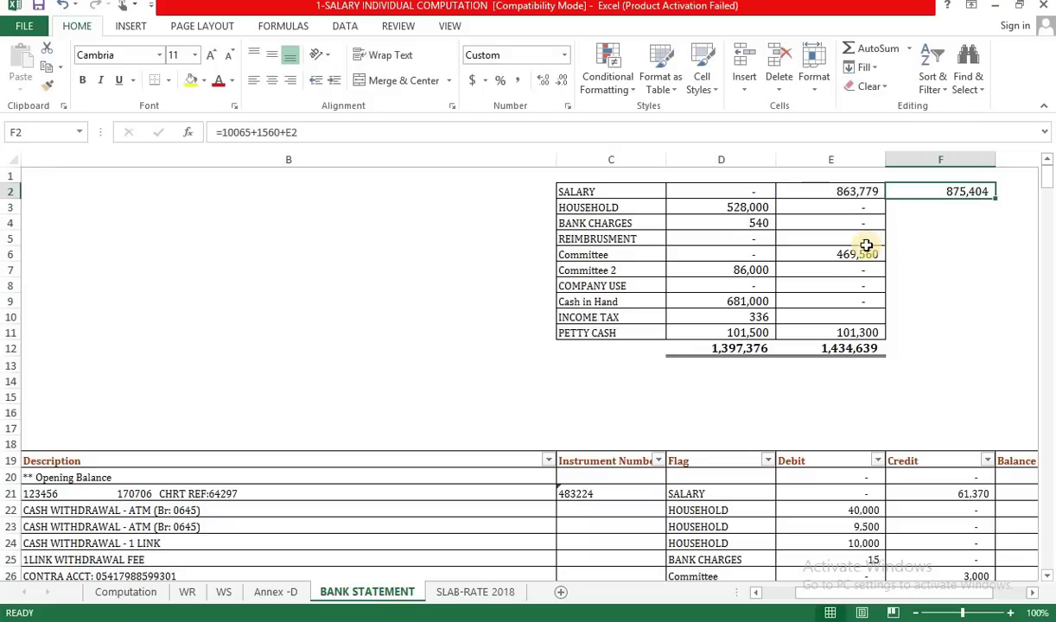
- Compare the gross Basic salary formula in C8 on Computation with the working on BANK STATEMENT
left_click(125, 592)
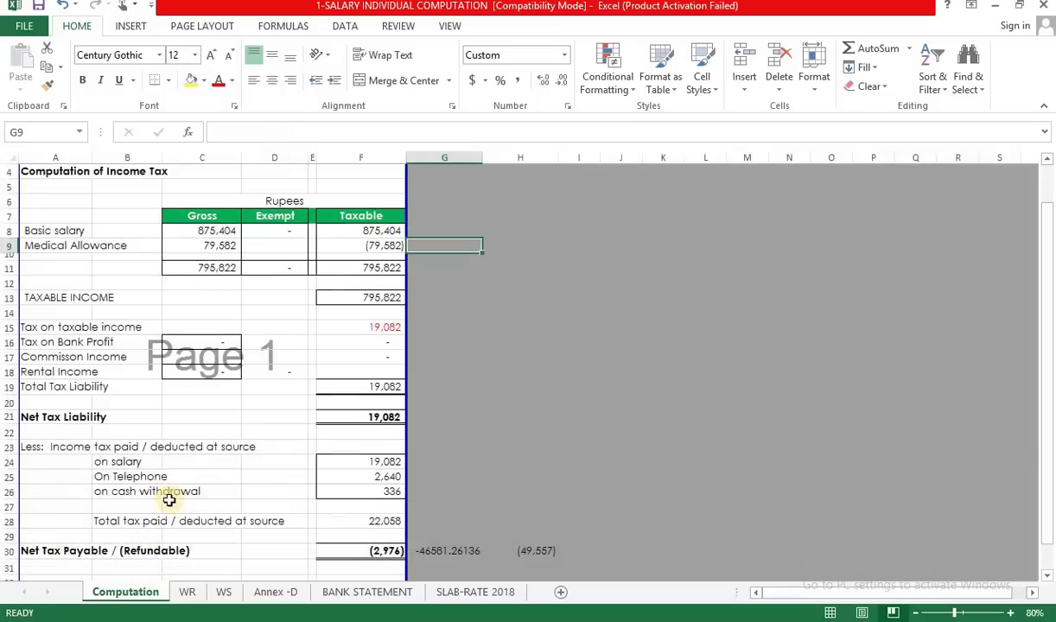
left_click(203, 230)
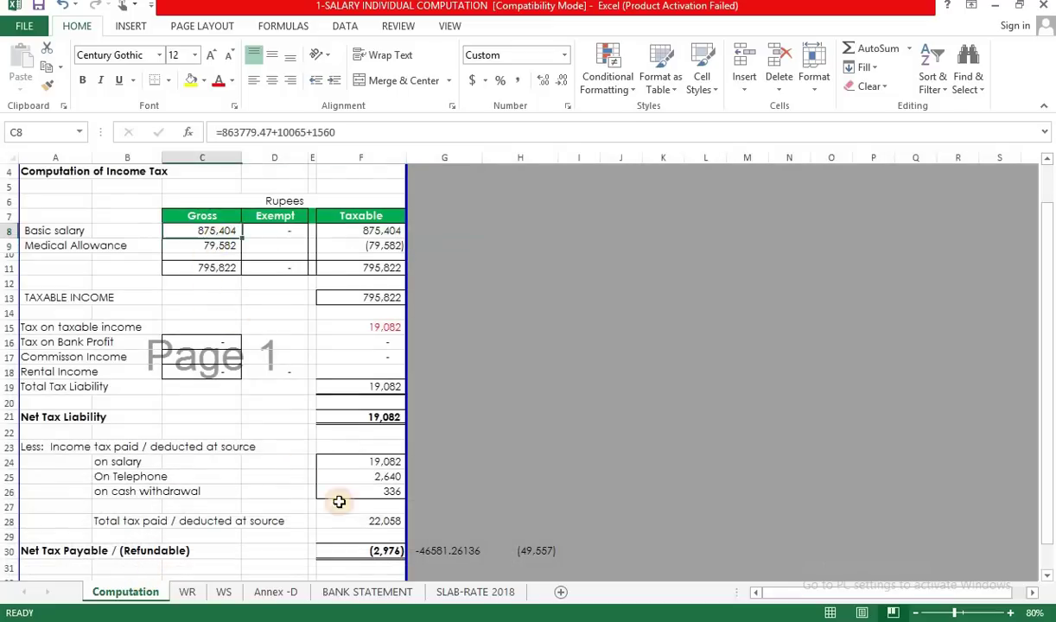
left_click(384, 591)
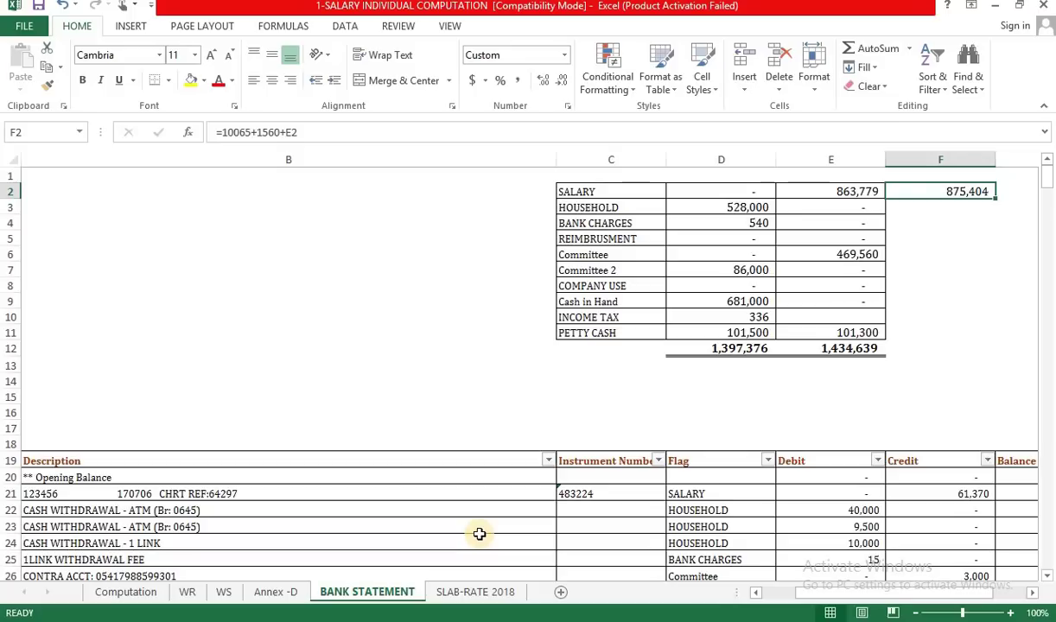
- Trace the Petty Cash Reimbursement inflow in D20 on WR to its source on BANK STATEMENT, and return to WR
left_click(190, 591)
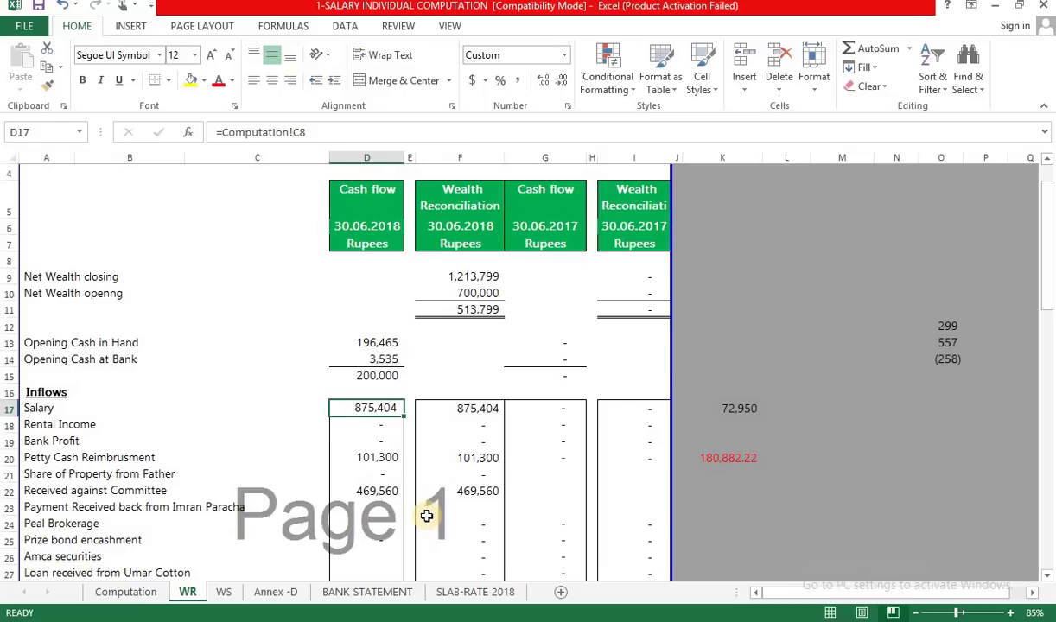
key("Down")
key("Down")
key("Down")
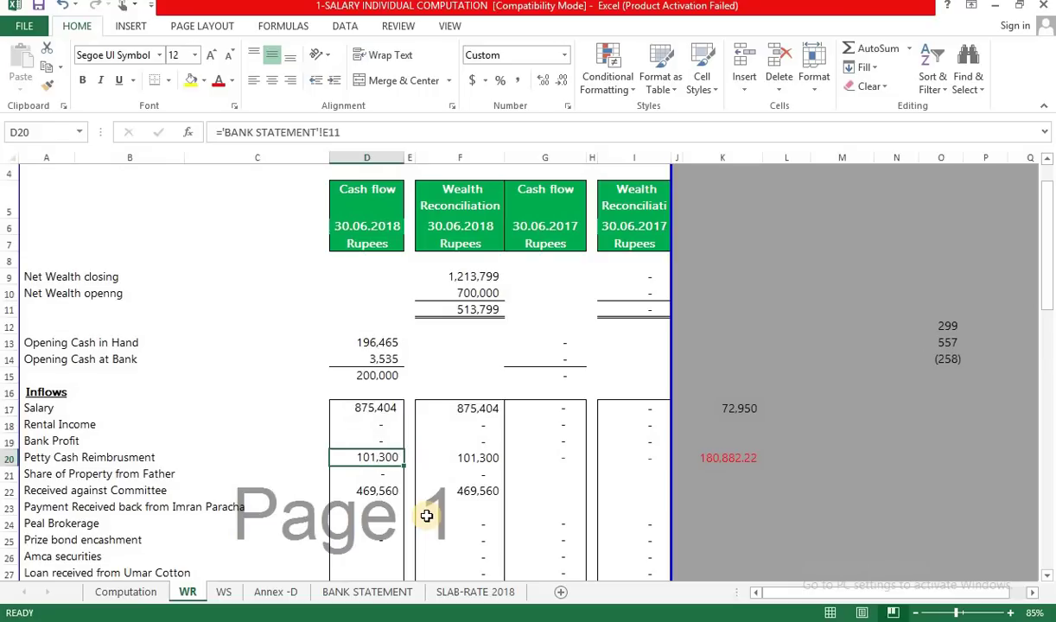
key("shift+F10")
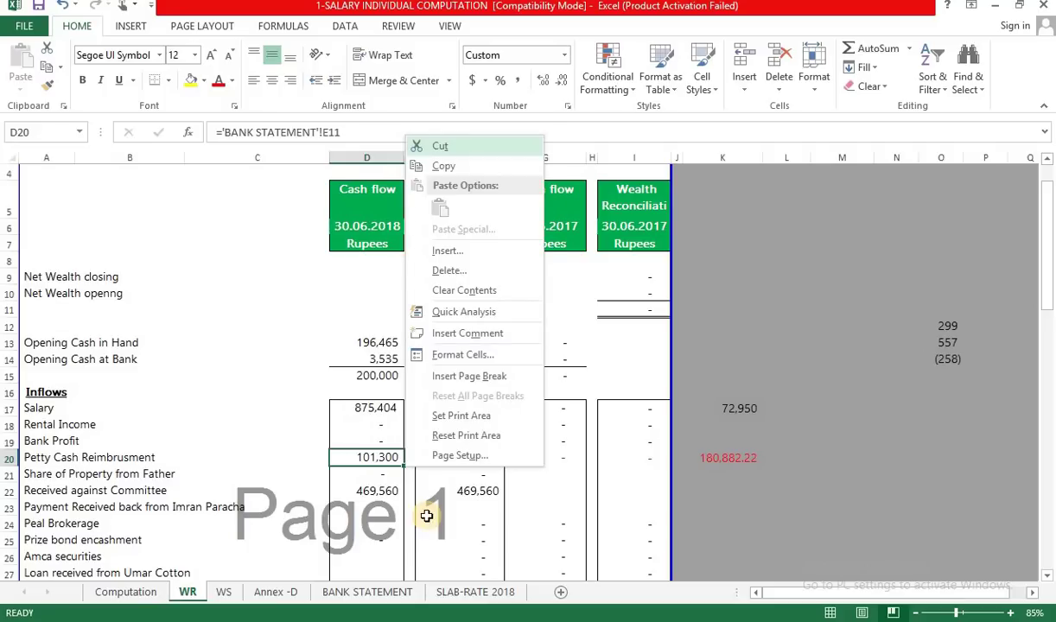
key("Escape")
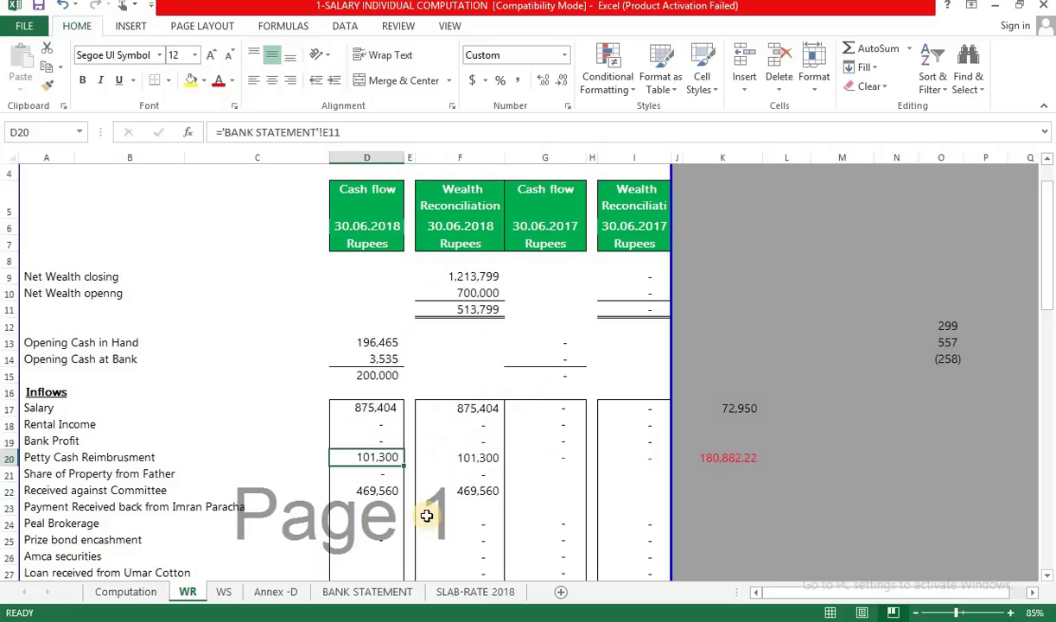
key("ctrl+bracketleft")
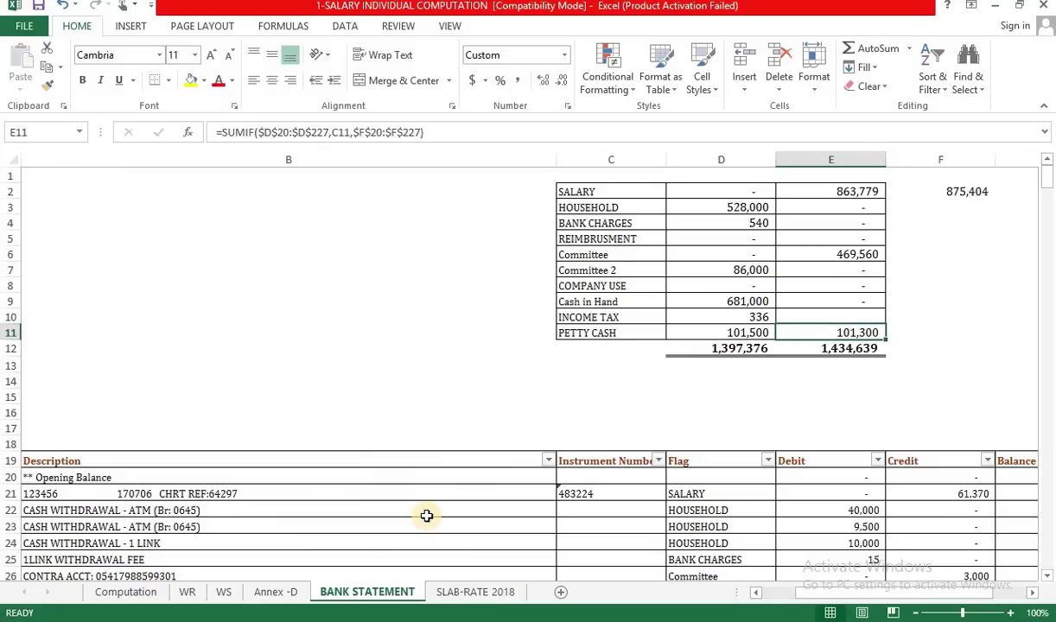
key("F5")
key("Return")
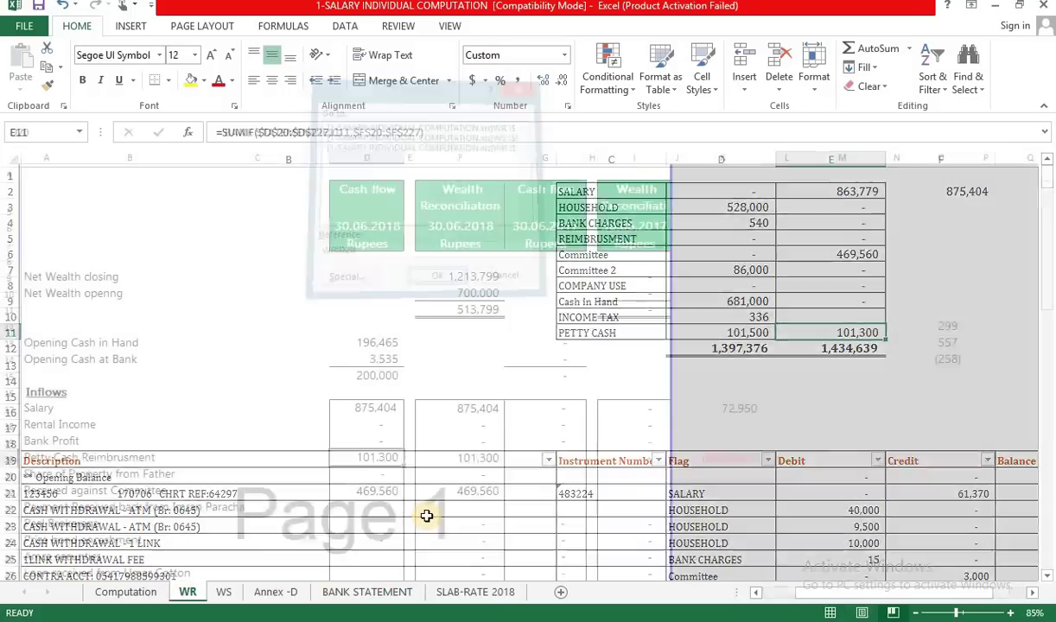
- Trace Received against Committee in D22 to its BANK STATEMENT source, return to WR, and check the total inflows formula in D28
key("Down")
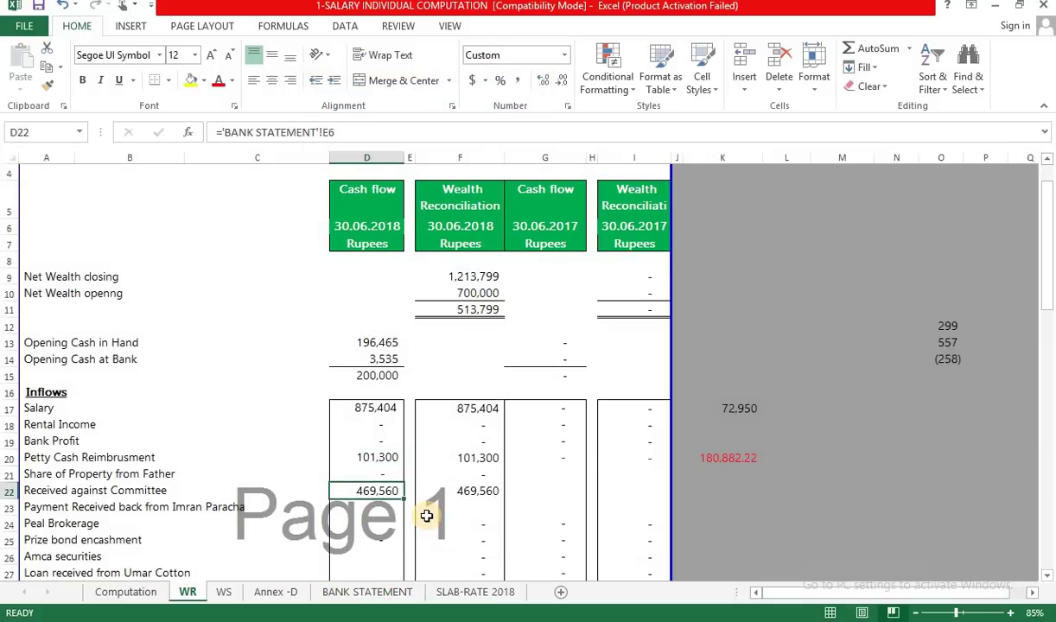
key("ctrl+bracketleft")
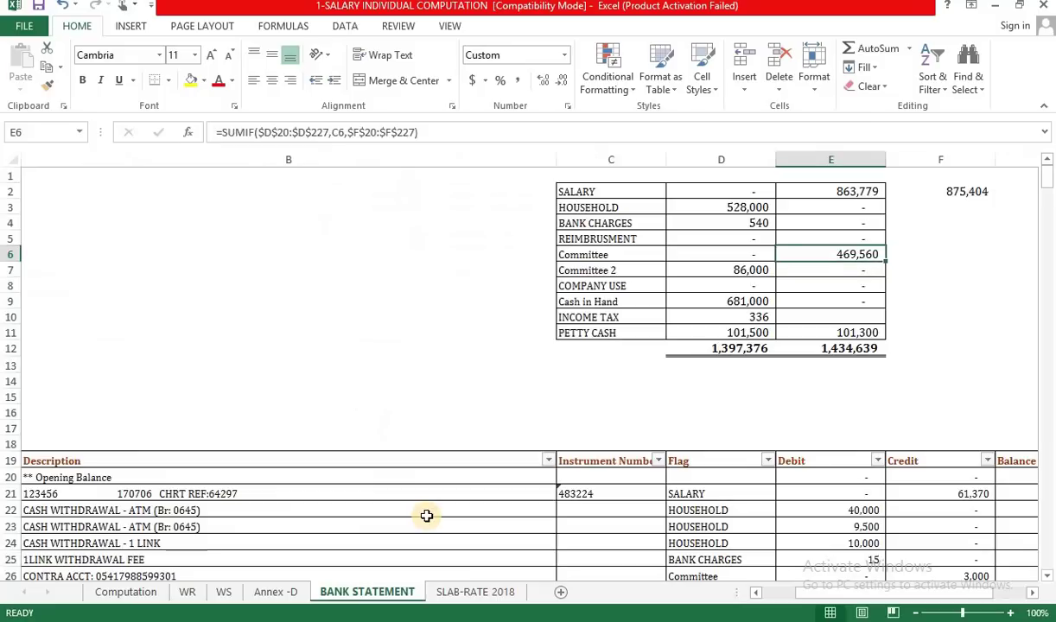
key("F5")
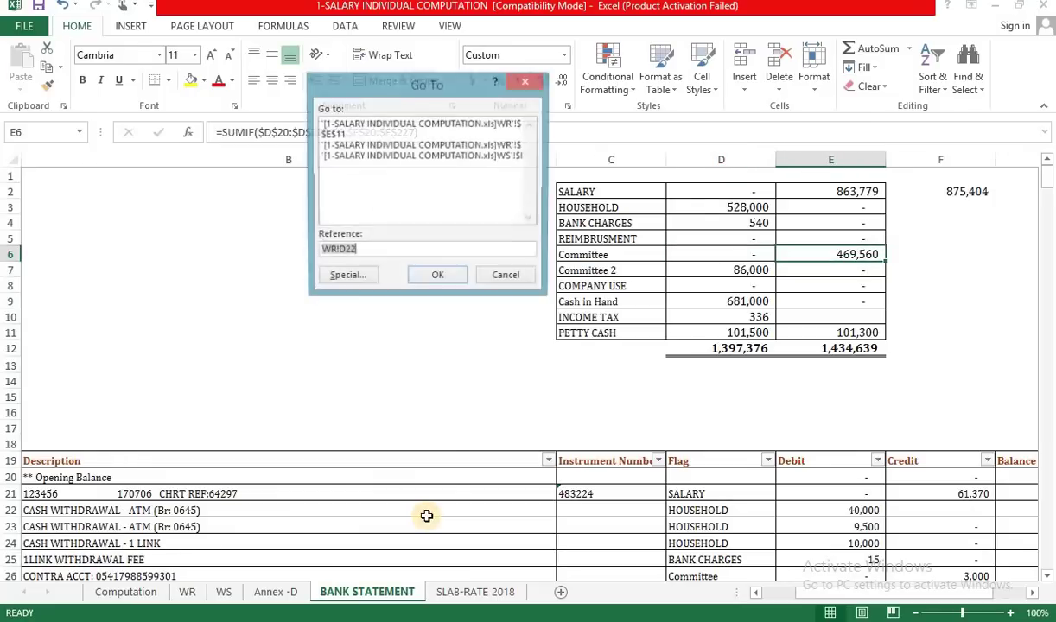
key("Return")
key("Down")
key("Down")
key("Down")
key("Down")
key("Down")
key("Down")
key("Down")
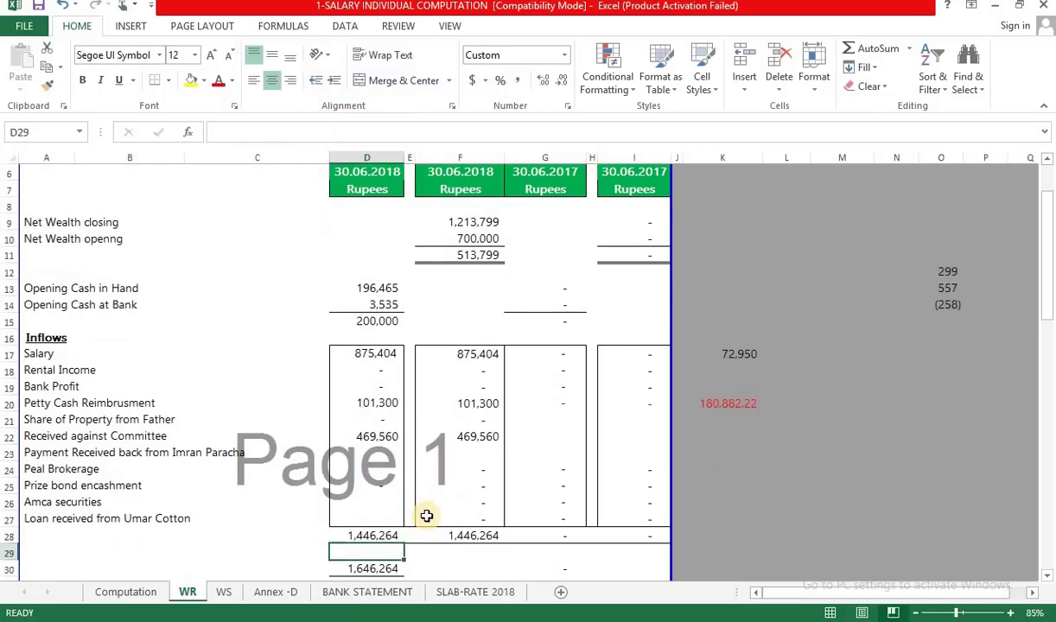
key("Up")
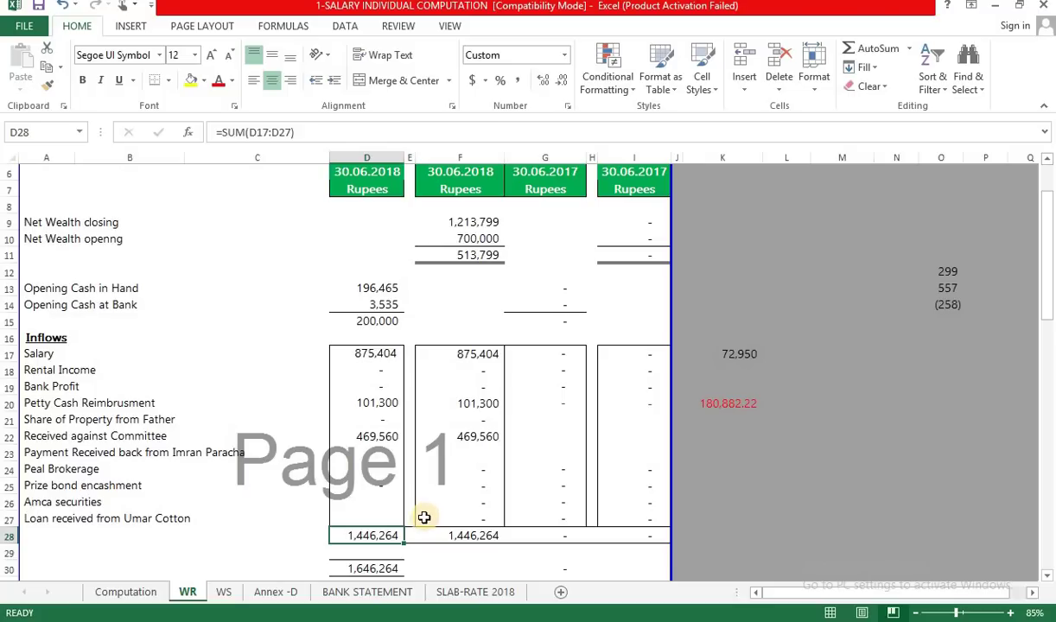
- Follow Received against Committee back to BANK STATEMENT, check the total credits formula in E12, and return to D22 on WR
key("Up")
key("Up")
key("Up")
key("Up")
key("Up")
key("Up")
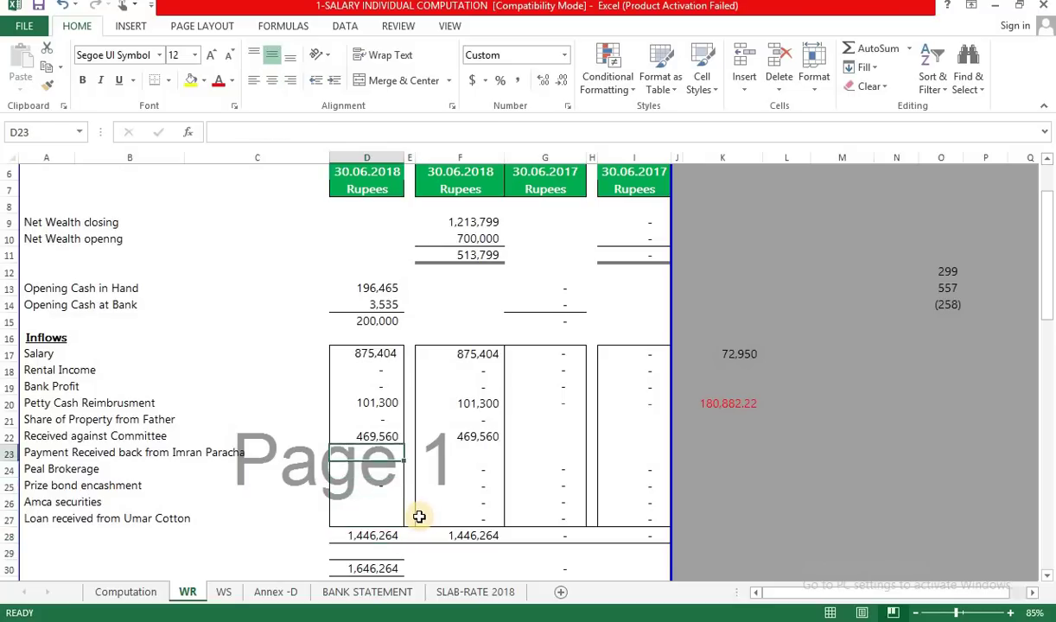
key("ctrl+bracketleft")
key("Down")
key("Down")
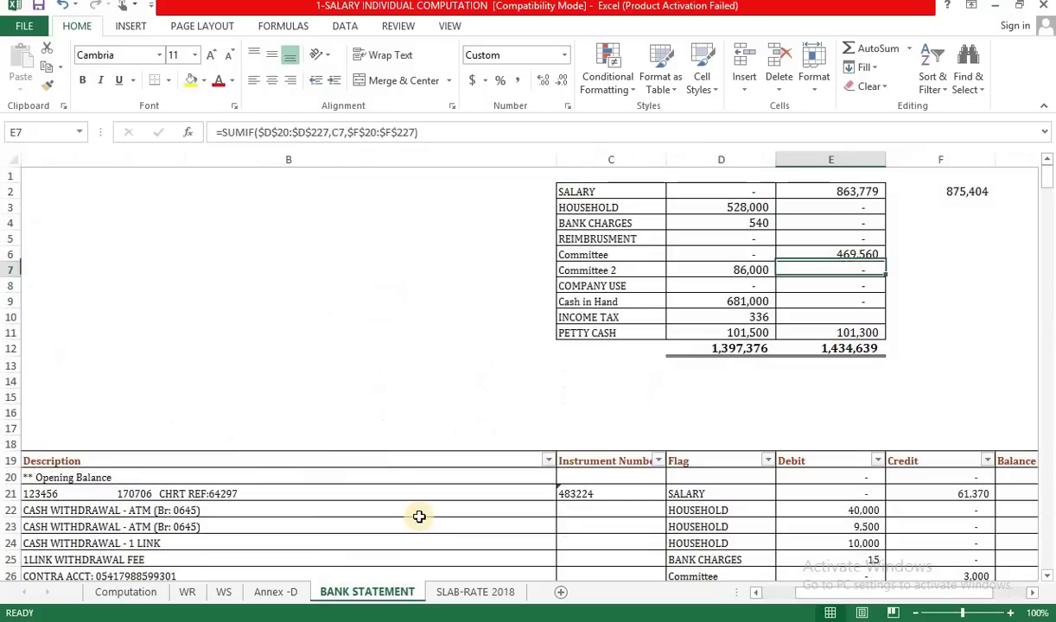
key("Right")
key("Down")
key("Down")
key("Down")
key("Left")
key("Down")
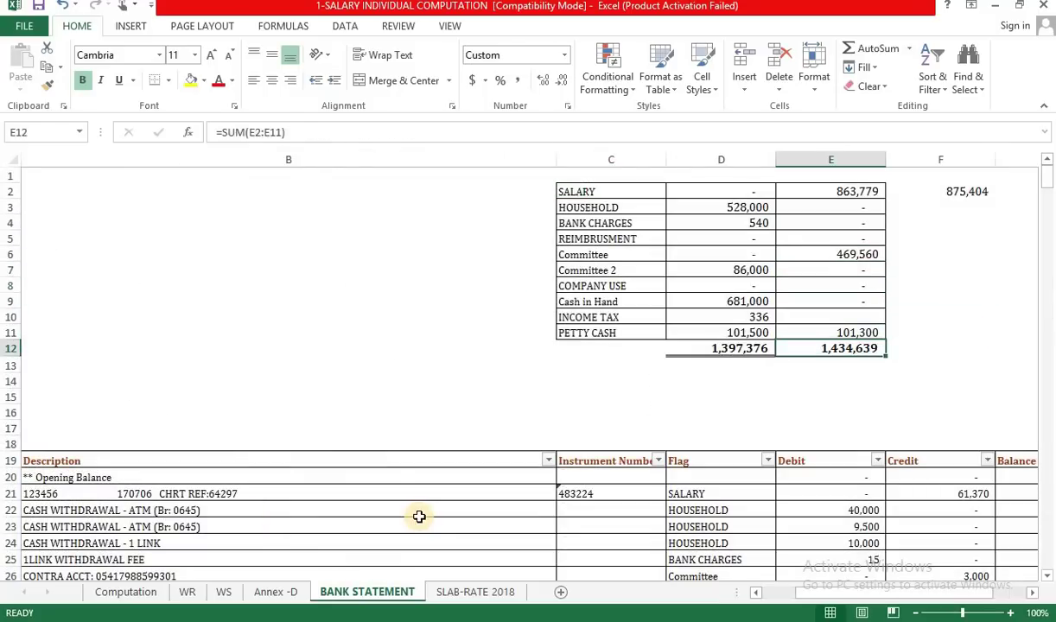
key("F5")
key("Return")
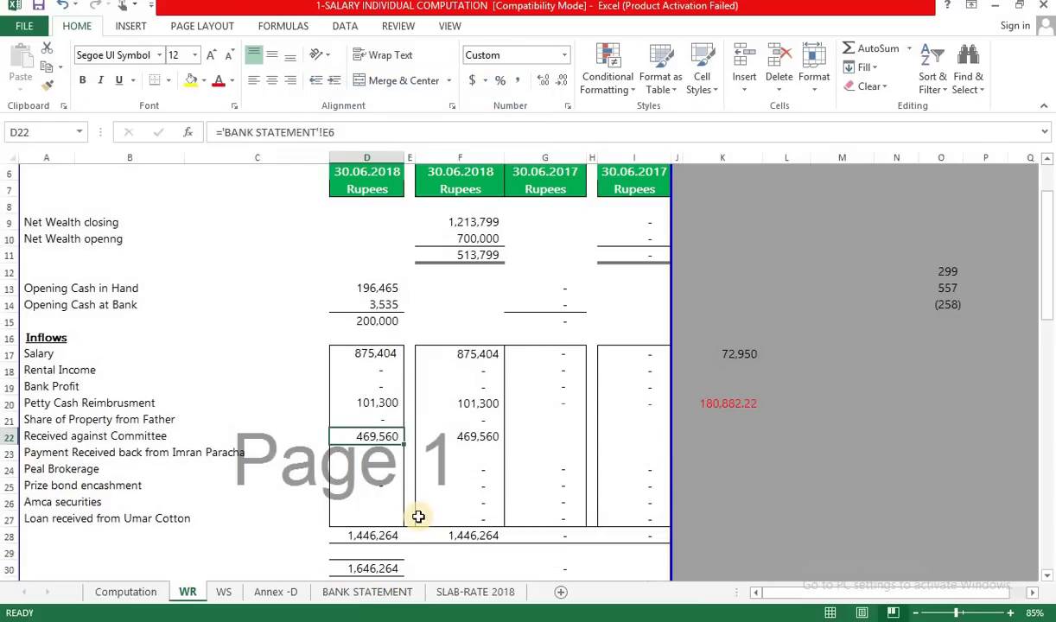
- Review the inflows above Received against Committee, ending at the Salary link in D17
key("Up")
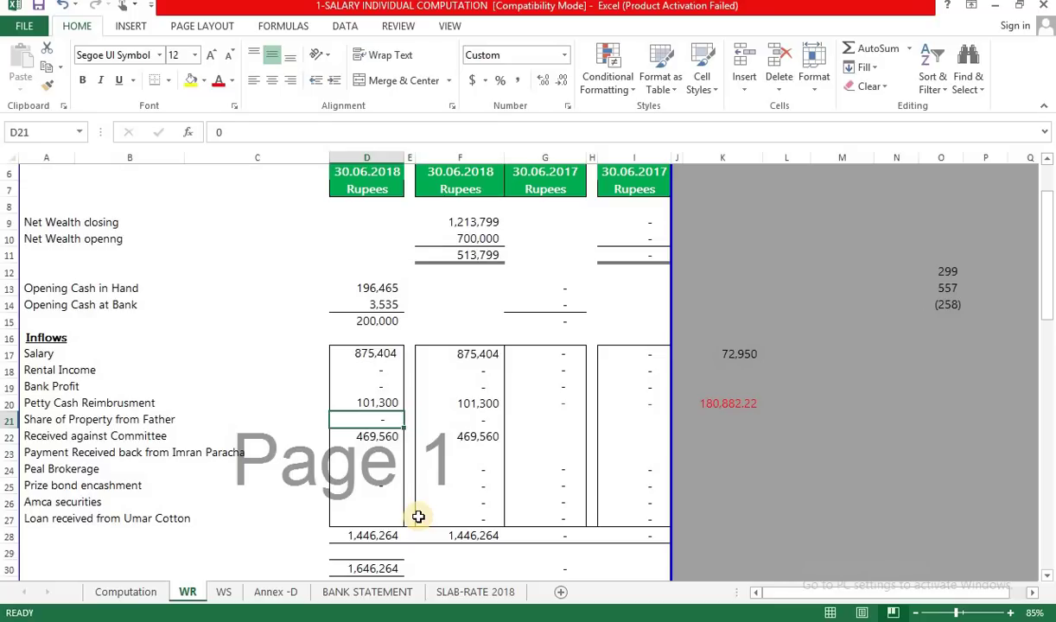
key("Up")
key("Up")
key("Up")
key("Up")
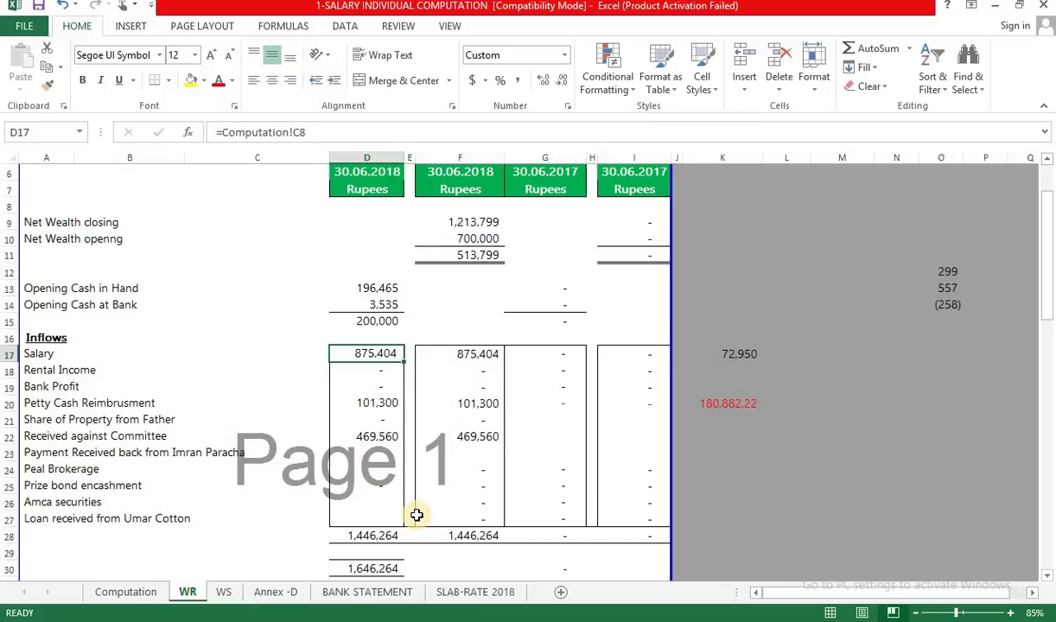
- Go down to the Outflows, trace Personal expenses in D33 to its source on Annex -D, and return to WR
key("Down")
key("Down")
key("Down")
key("Down")
key("Down")
key("Down")
key("Down")
key("Down")
key("Down")
key("Down")
key("Down")
key("Down")
key("Down")
key("Down")
key("Down")
key("Down")
key("Down")
key("Down")
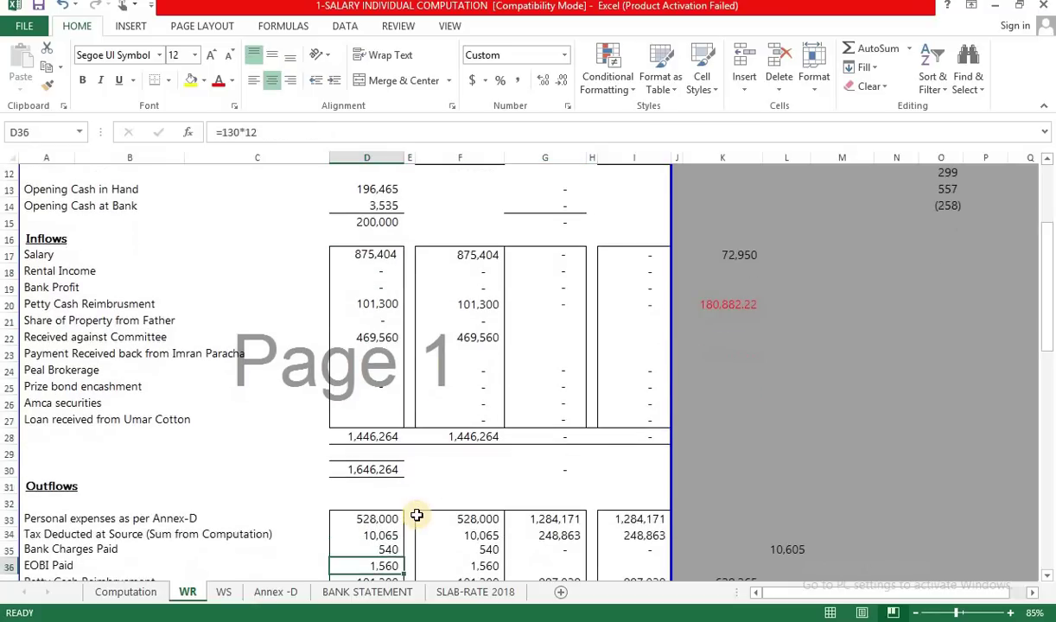
key("Up")
key("Up")
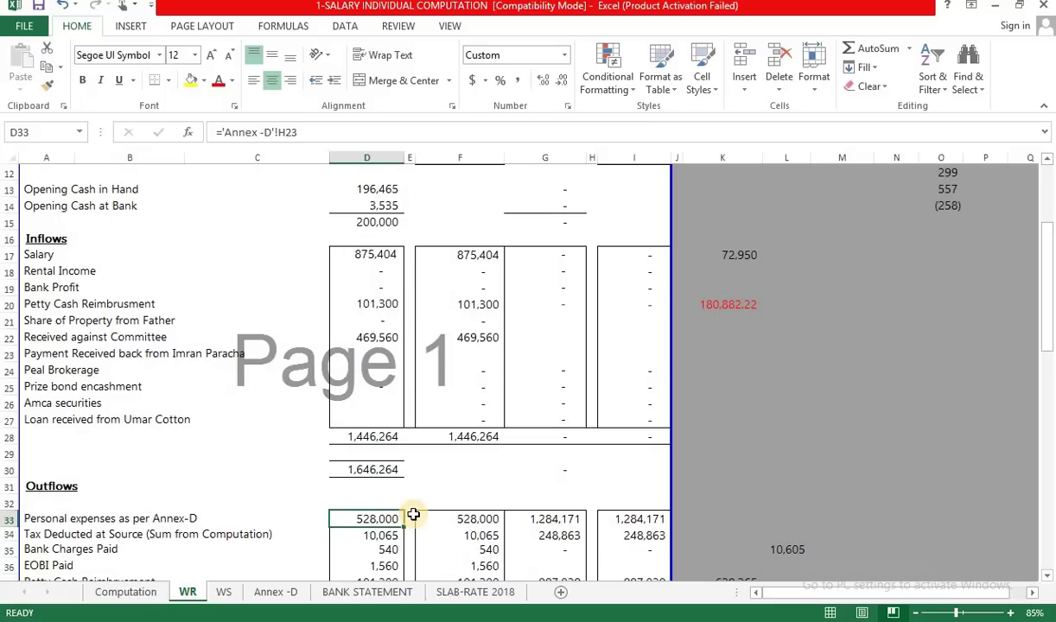
key("ctrl+bracketleft")
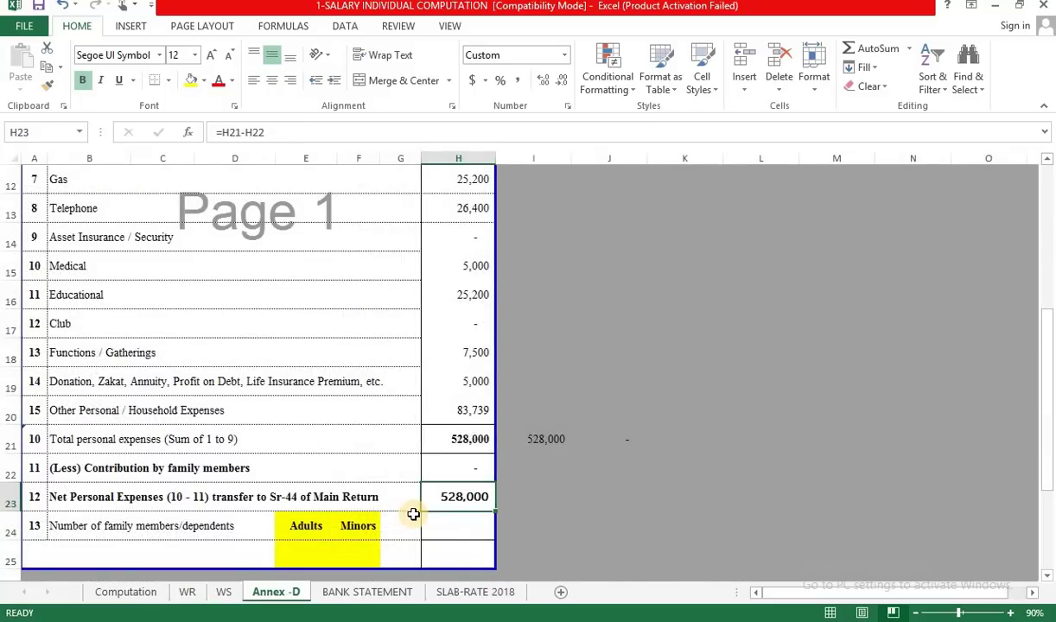
key("F5")
key("Return")
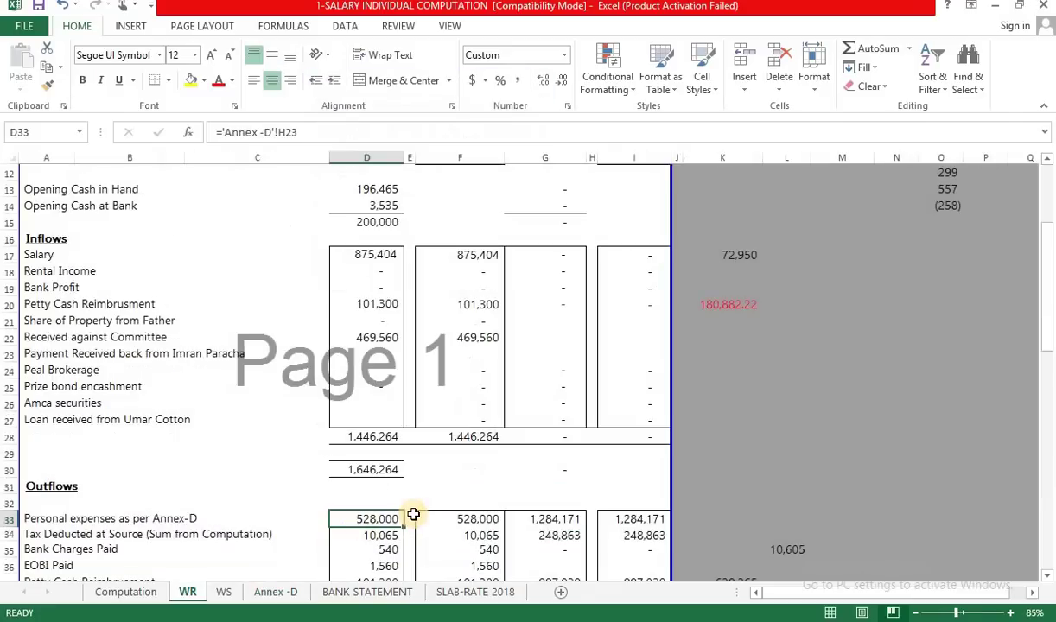
- Inspect the total inflows in D28, Personal expenses in D33 and Tax Deducted at Source in D34
left_click(339, 434)
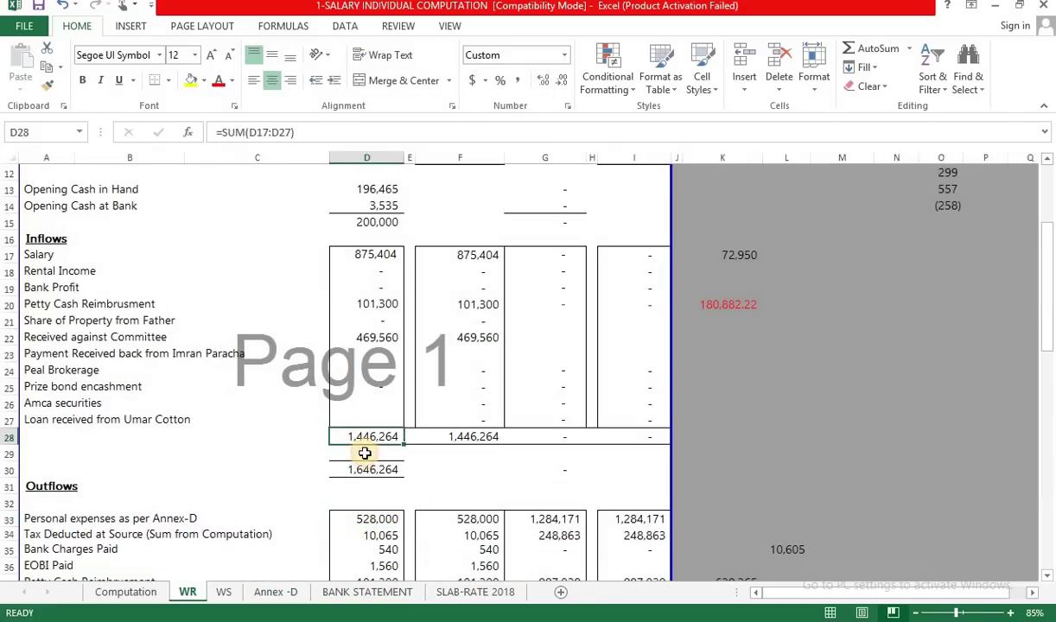
scroll(380, 499, "down", 1)
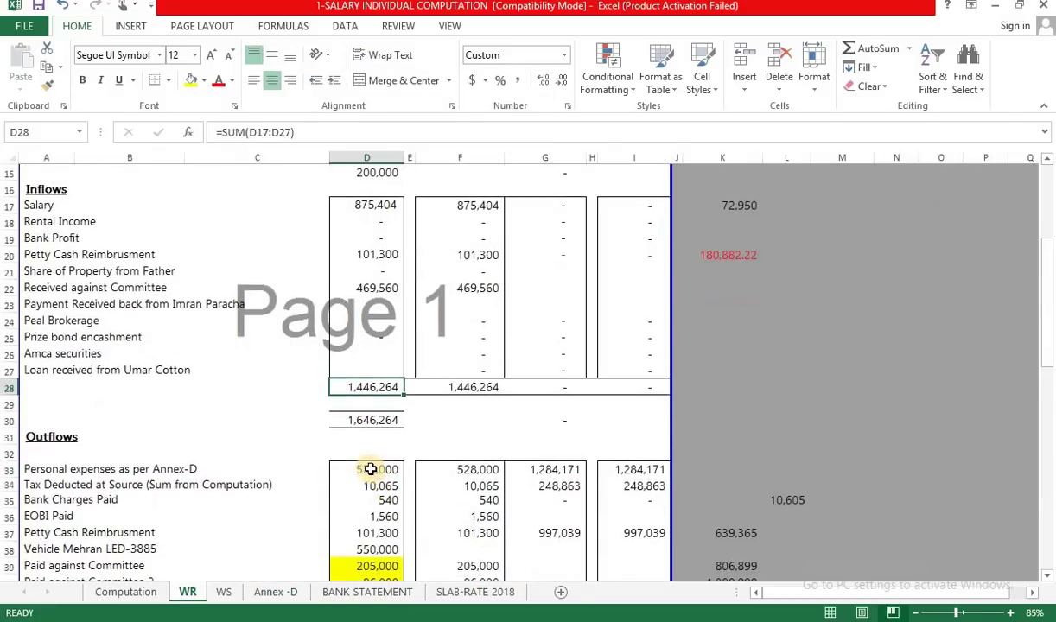
left_click(371, 468)
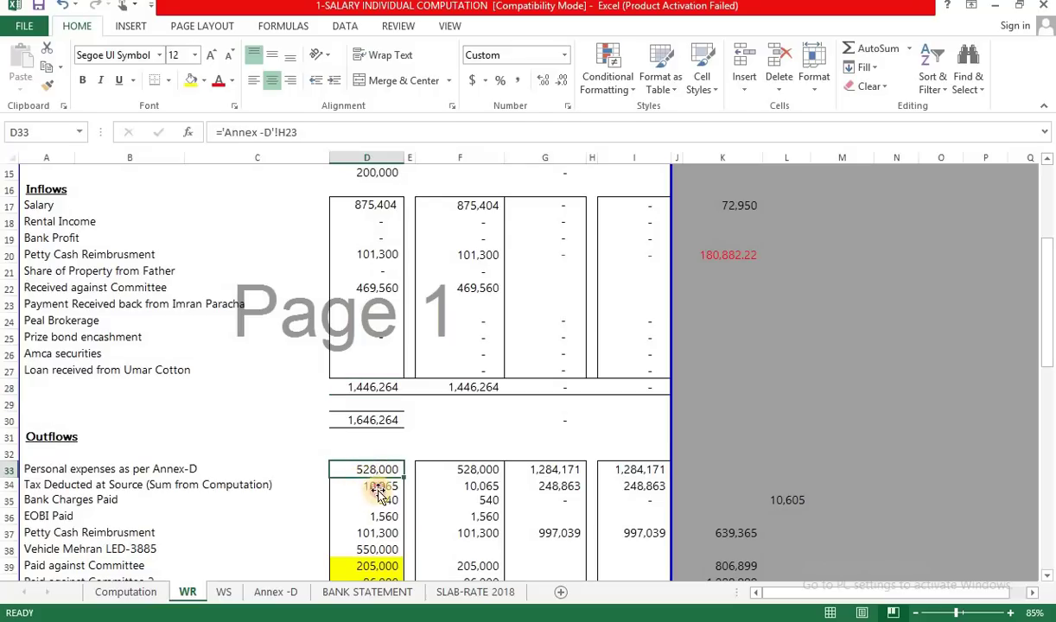
left_click(374, 485)
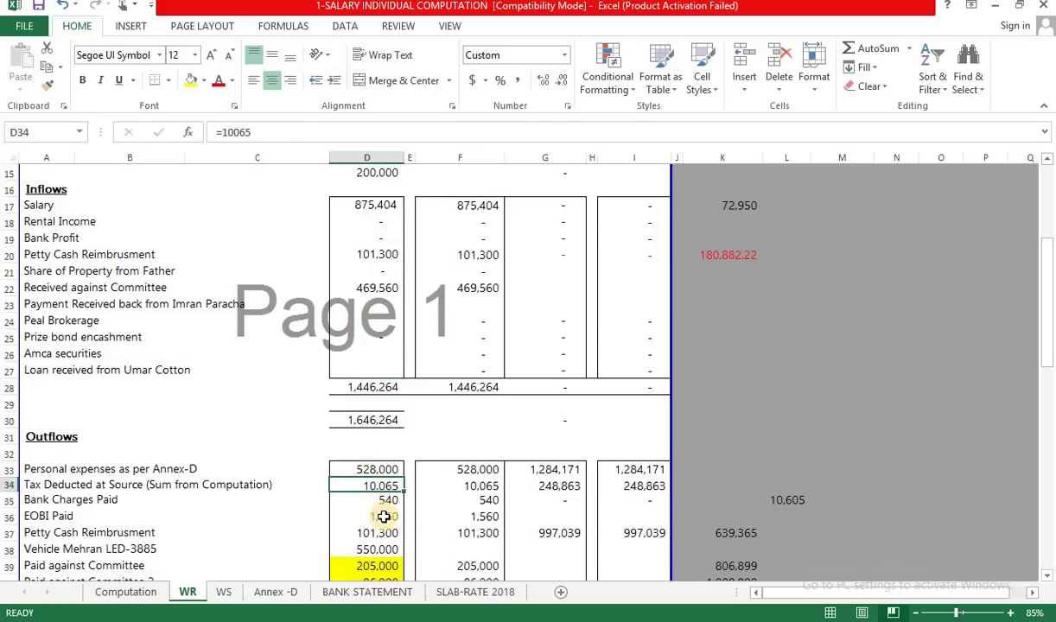
scroll(383, 516, "up", 1)
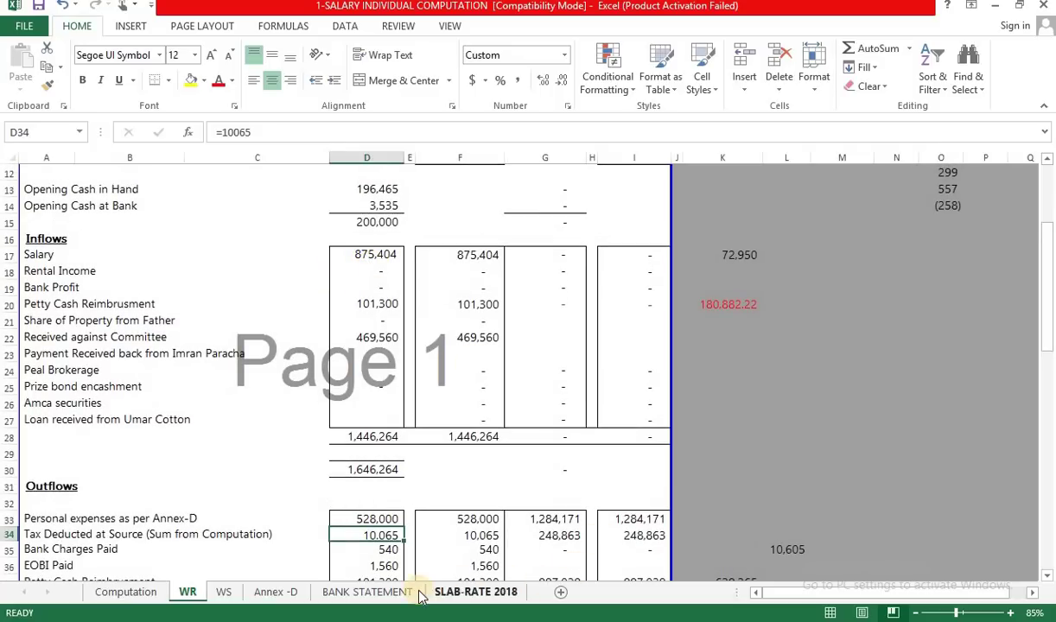
- Check the Salary total formula in F2 on BANK STATEMENT and return to WR
left_click(389, 591)
left_click(945, 205)
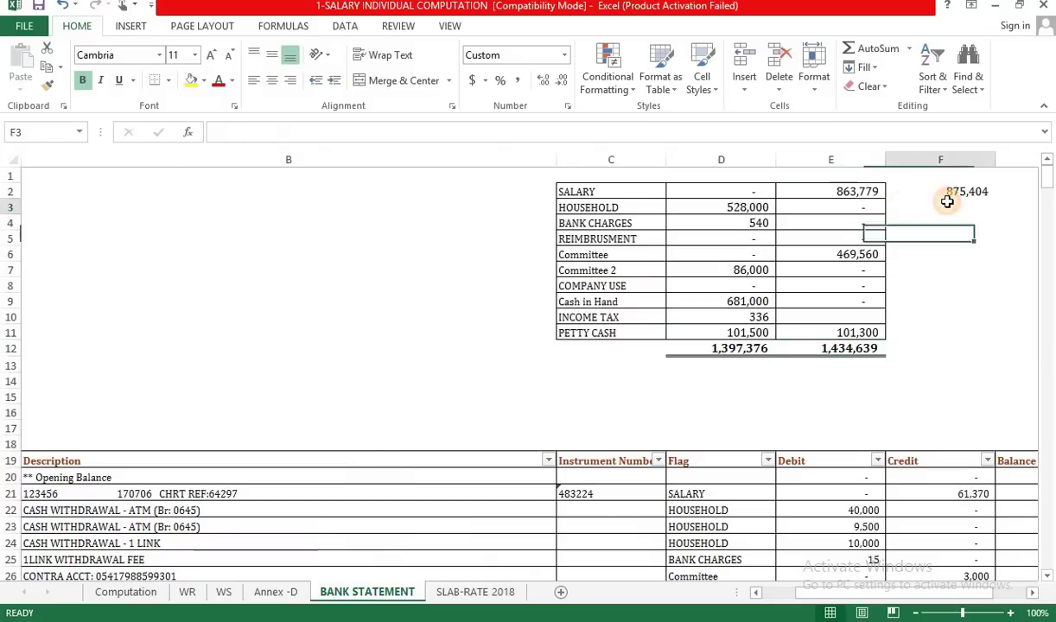
left_click(948, 193)
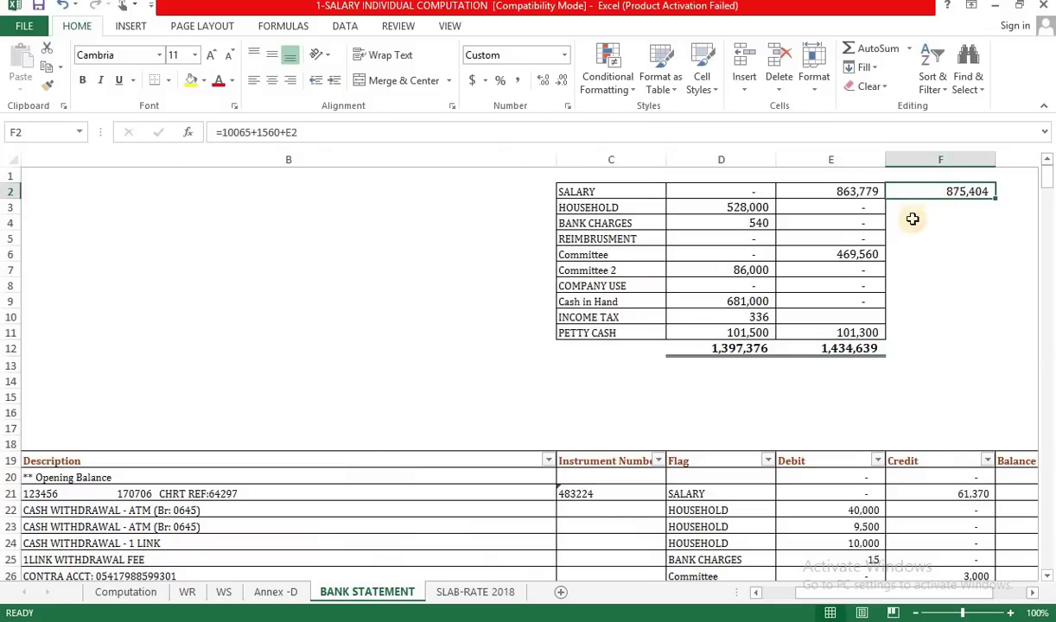
left_click(190, 591)
- Inspect the EOBI Paid outflow in D36 and the source link of Bank Charges Paid in D35
scroll(346, 440, "down", 2)
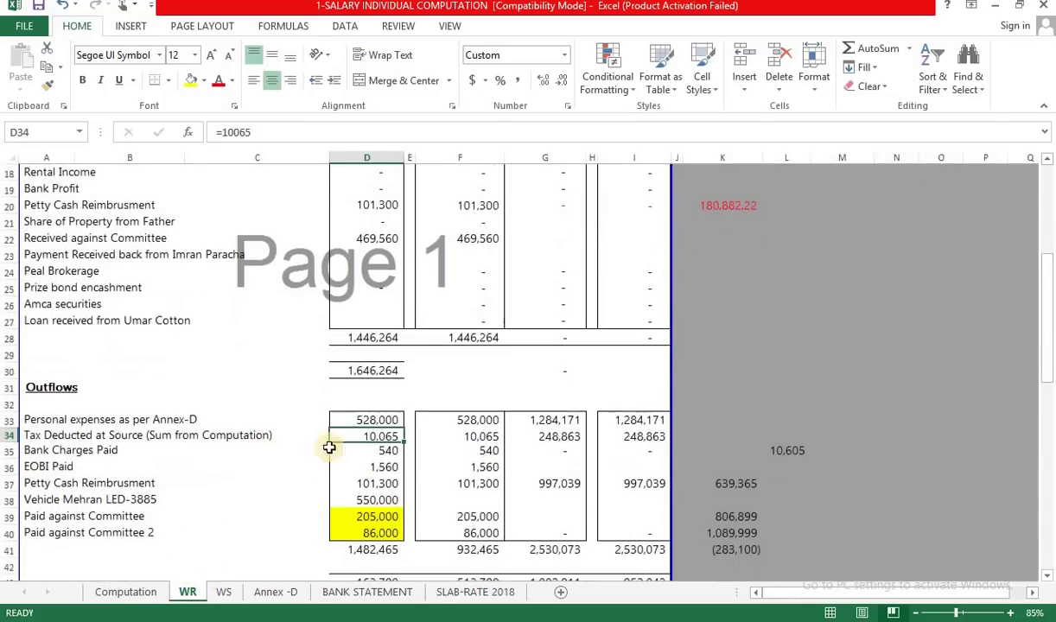
left_click(380, 466)
left_click(380, 450)
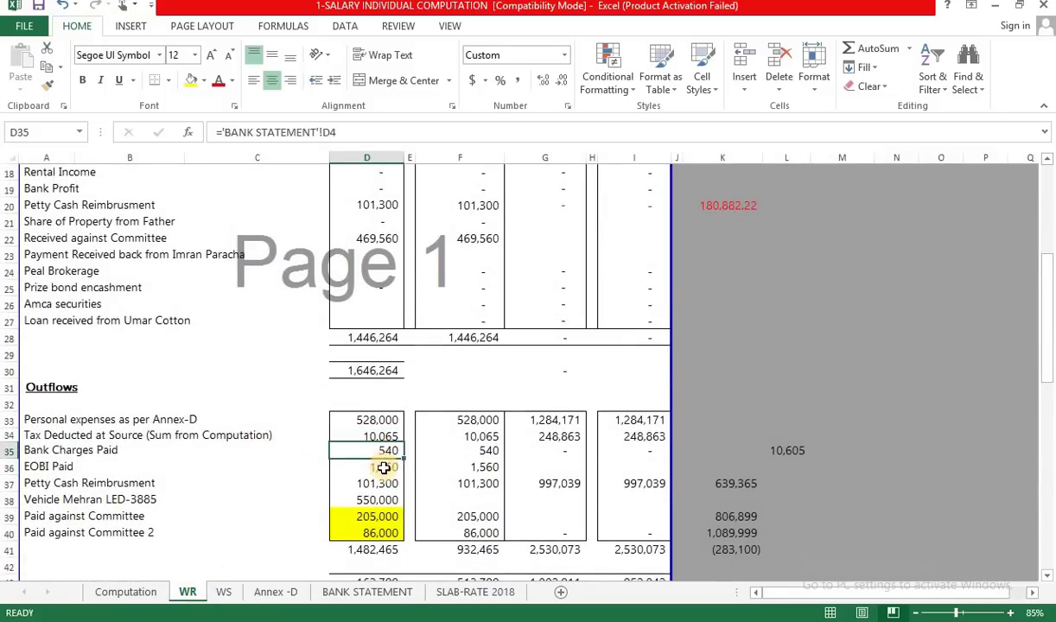
- Trace the Petty Cash outflow in D37 to its matching inflow in D20 and return to D37
left_click(377, 483)
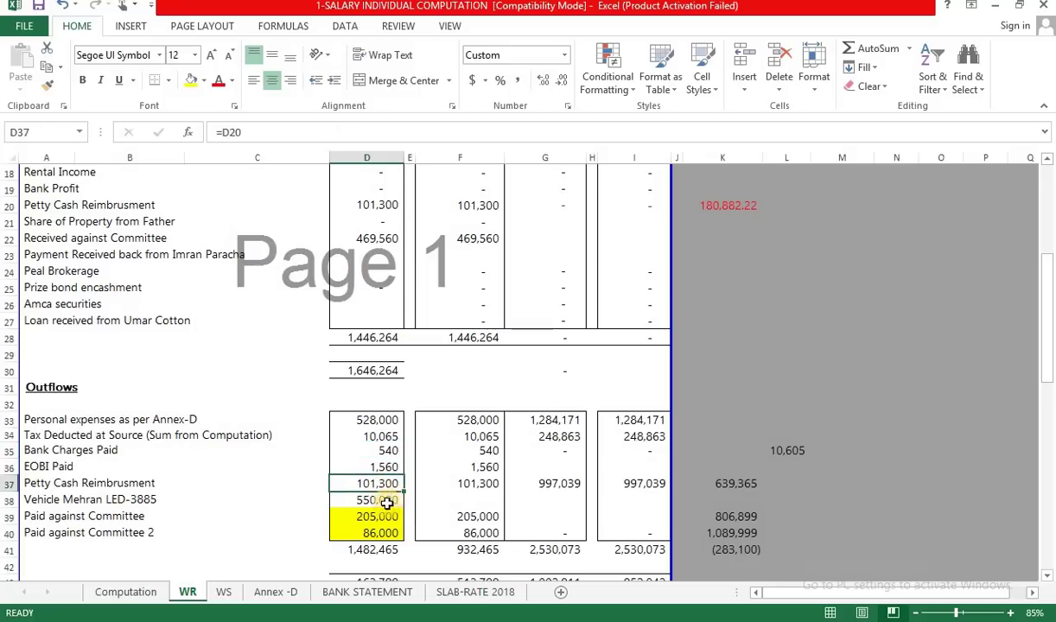
scroll(393, 401, "up", 1)
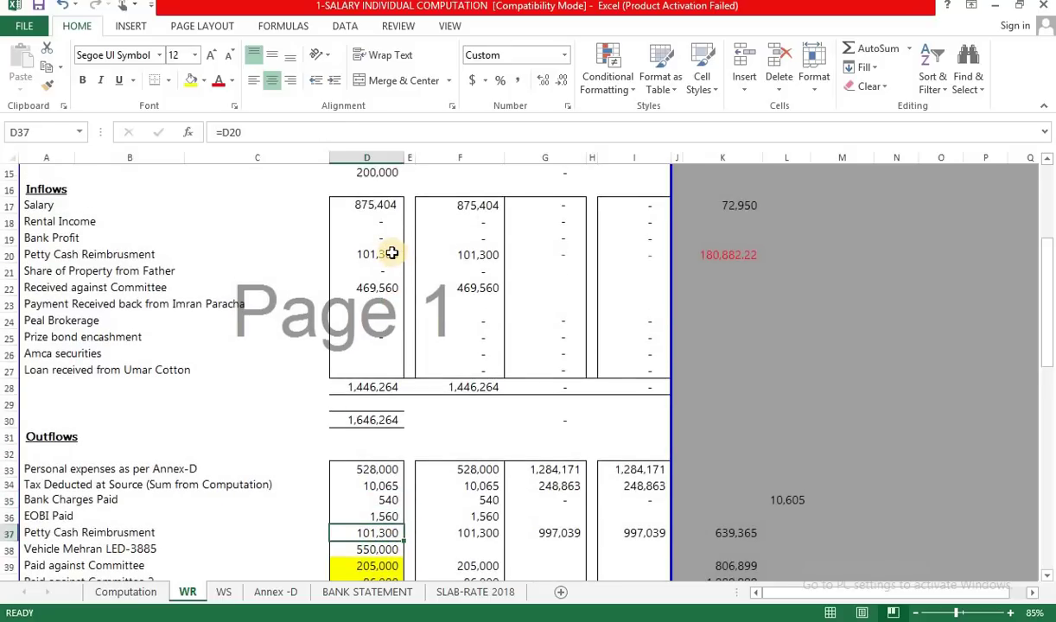
left_click(393, 252)
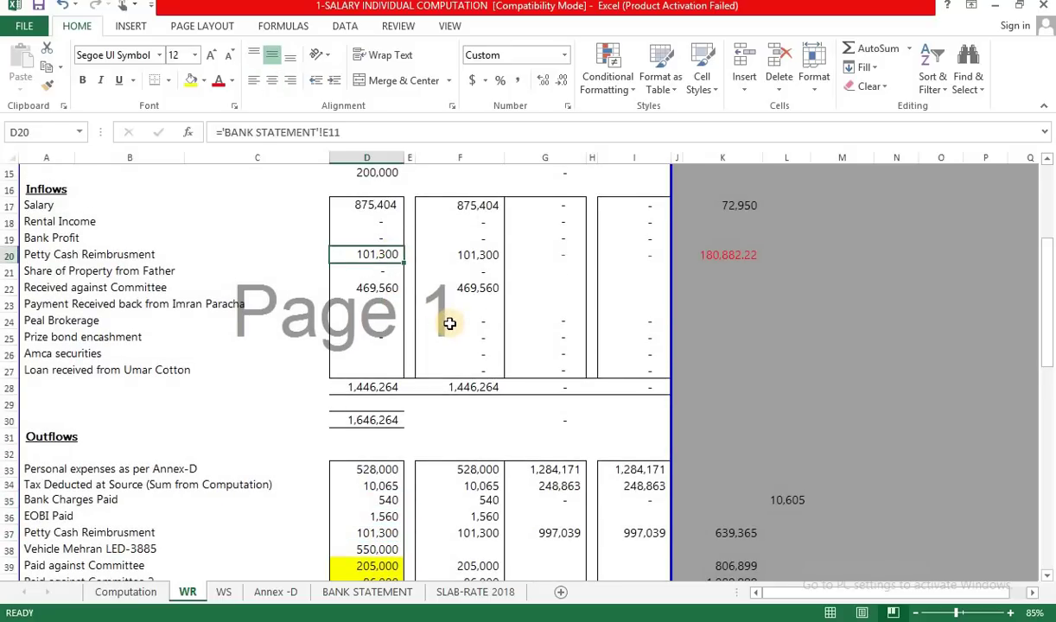
scroll(449, 323, "down", 1)
left_click(396, 484)
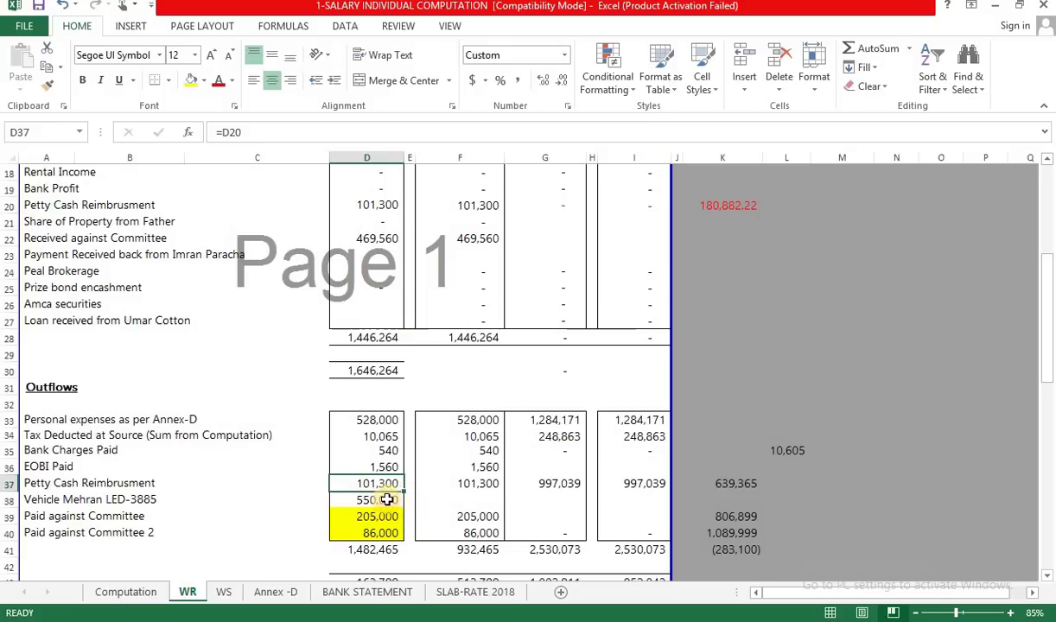
- Inspect the totals in D28 and D30, the Vehicle Mehran amount in D38 and Paid against Committee in D39
left_click(380, 337)
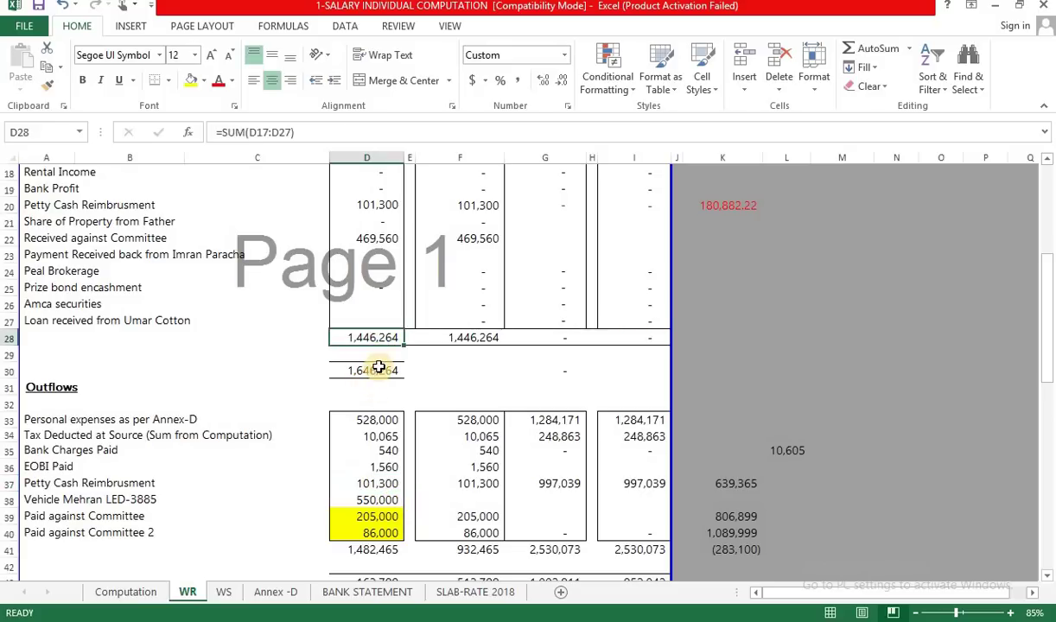
left_click(377, 369)
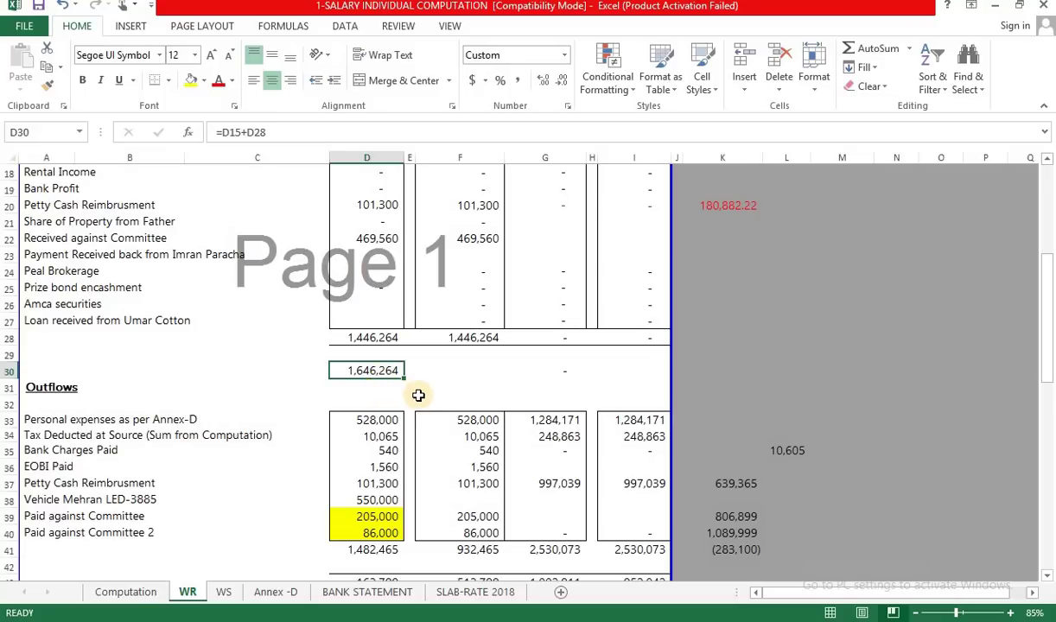
left_click(382, 501)
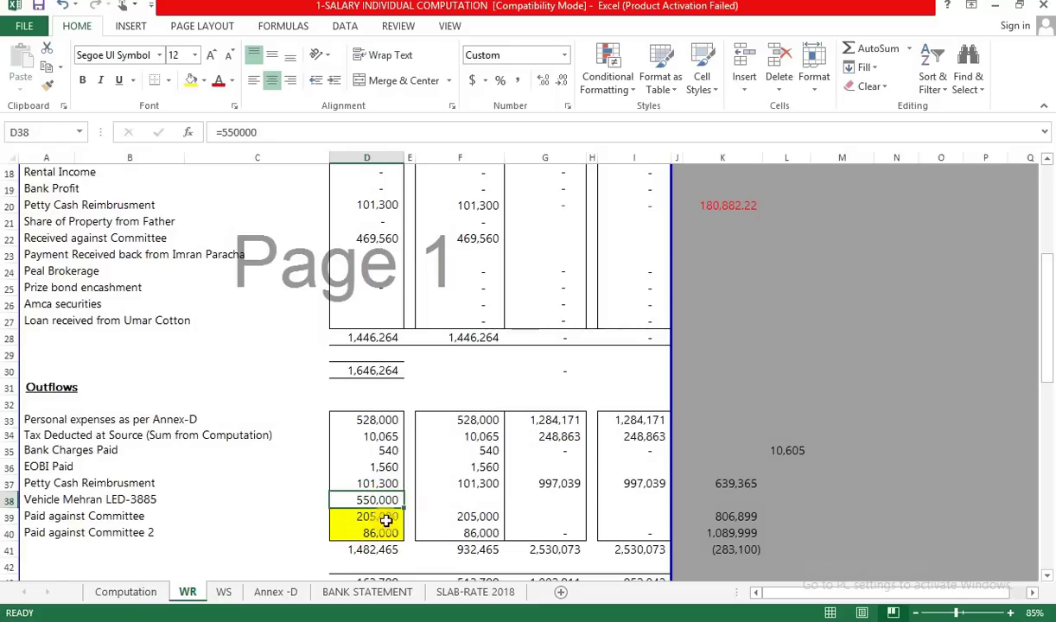
left_click(363, 516)
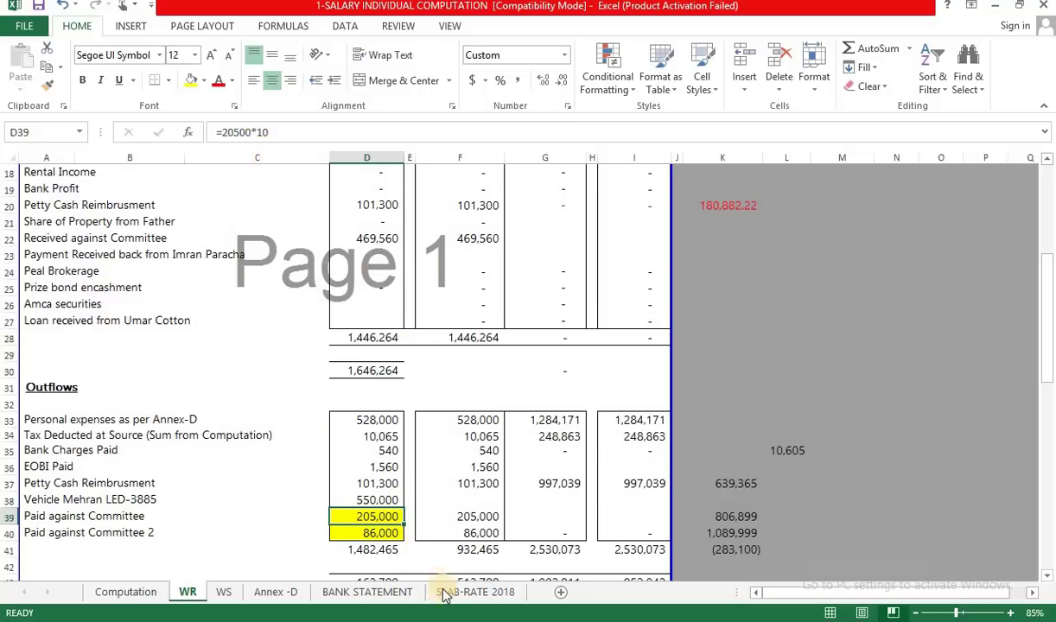
- On BANK STATEMENT, divide the Committee credit by the instalment with =E6/20500 in F6, shown to two decimals
left_click(389, 592)
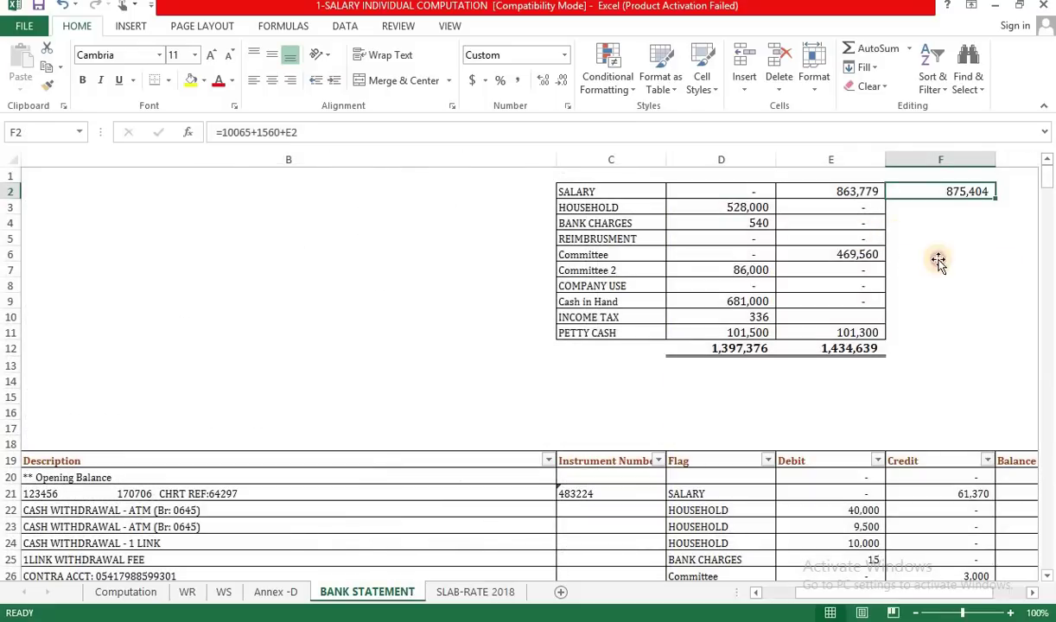
left_click(938, 256)
type("=")
key("Left")
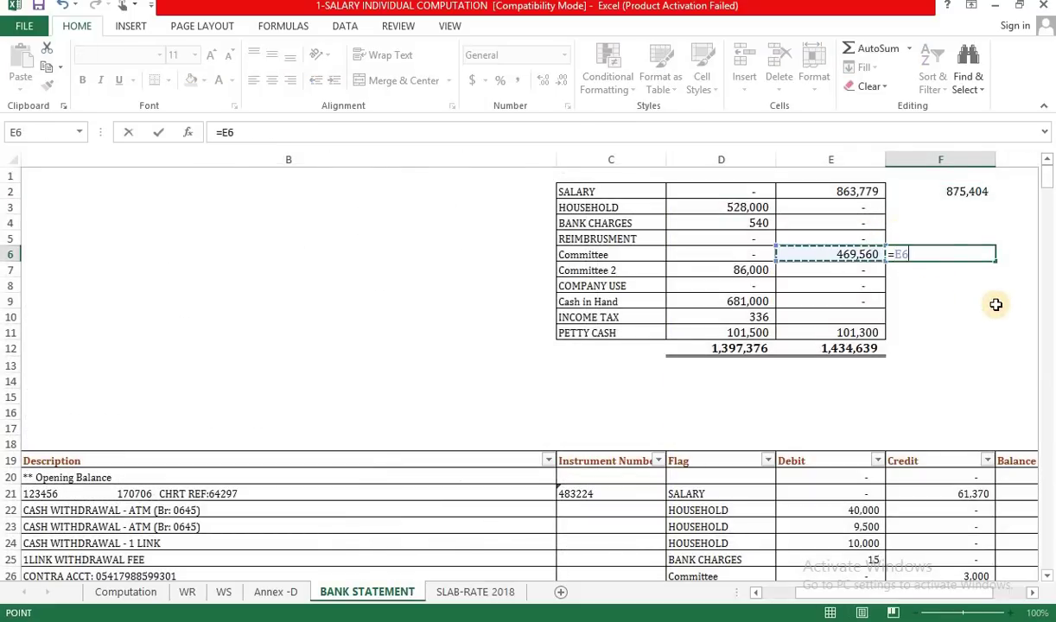
type("/20")
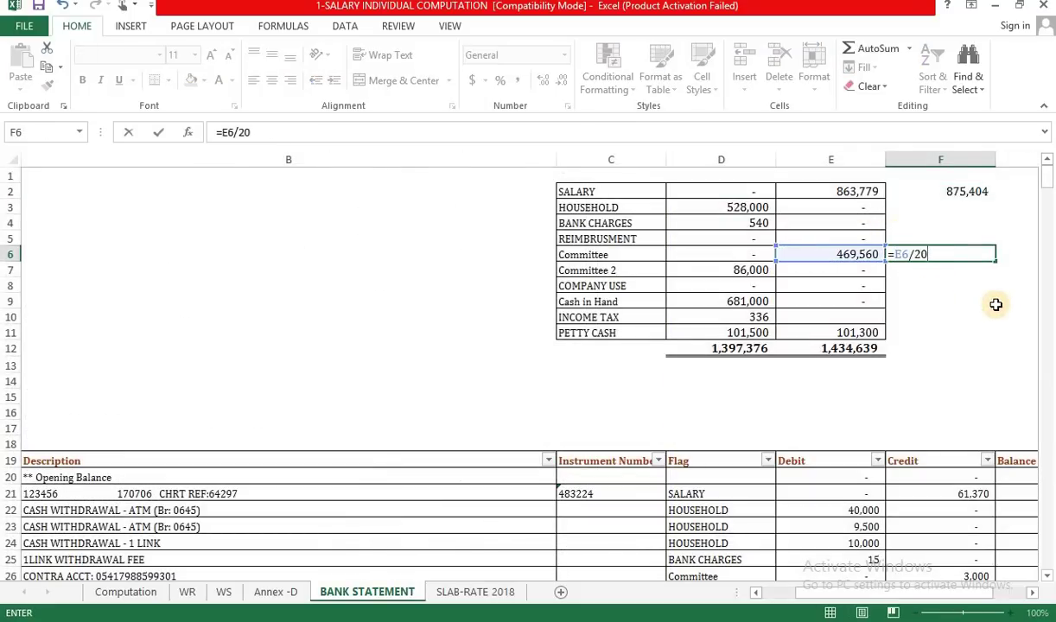
type("500")
key("Return")
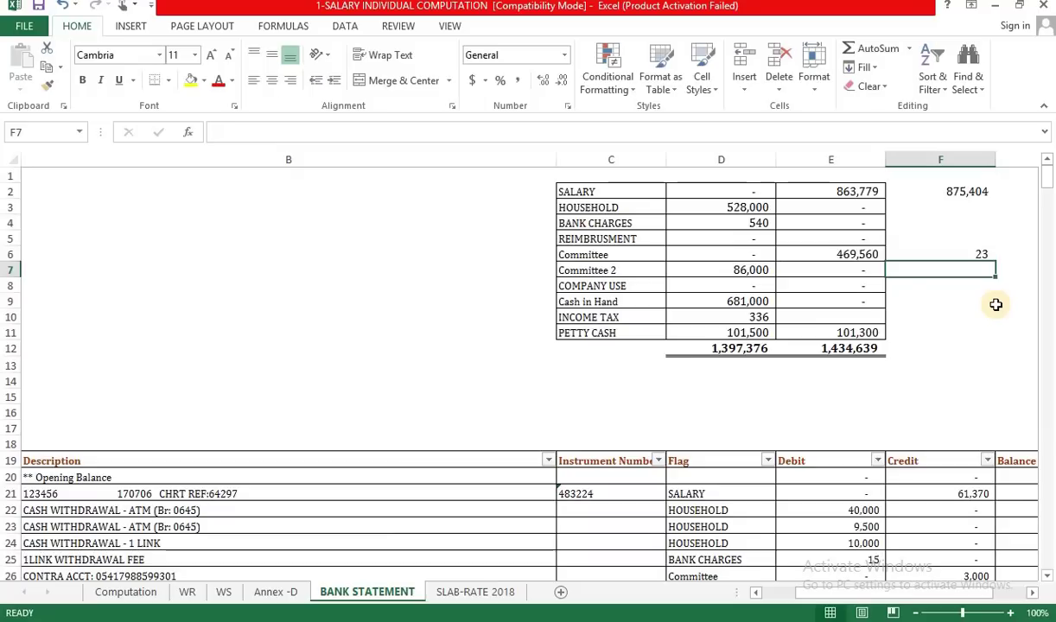
key("Up")
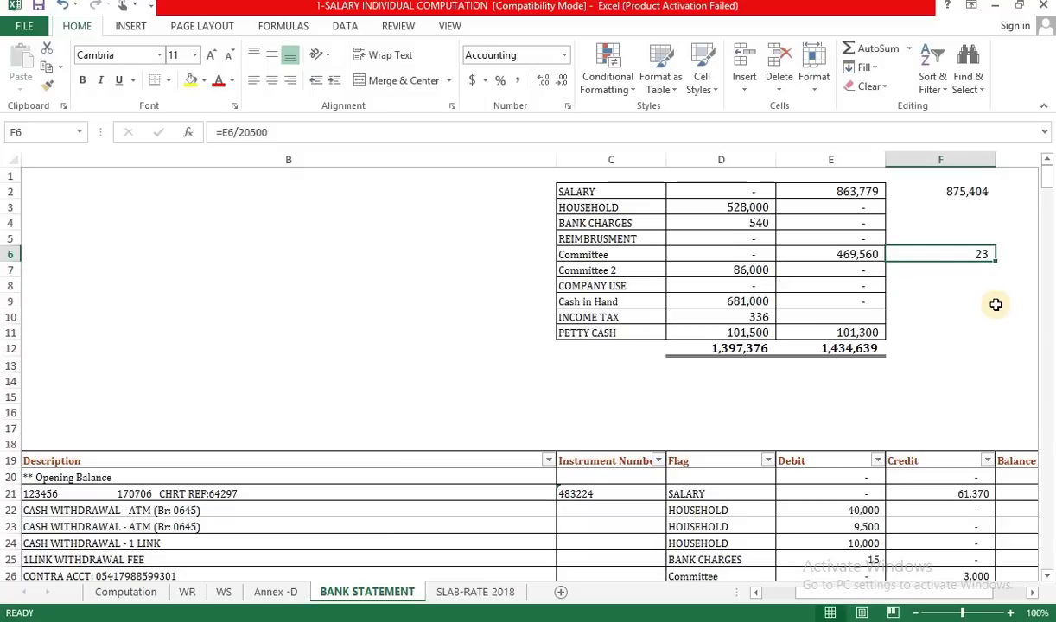
key("Down")
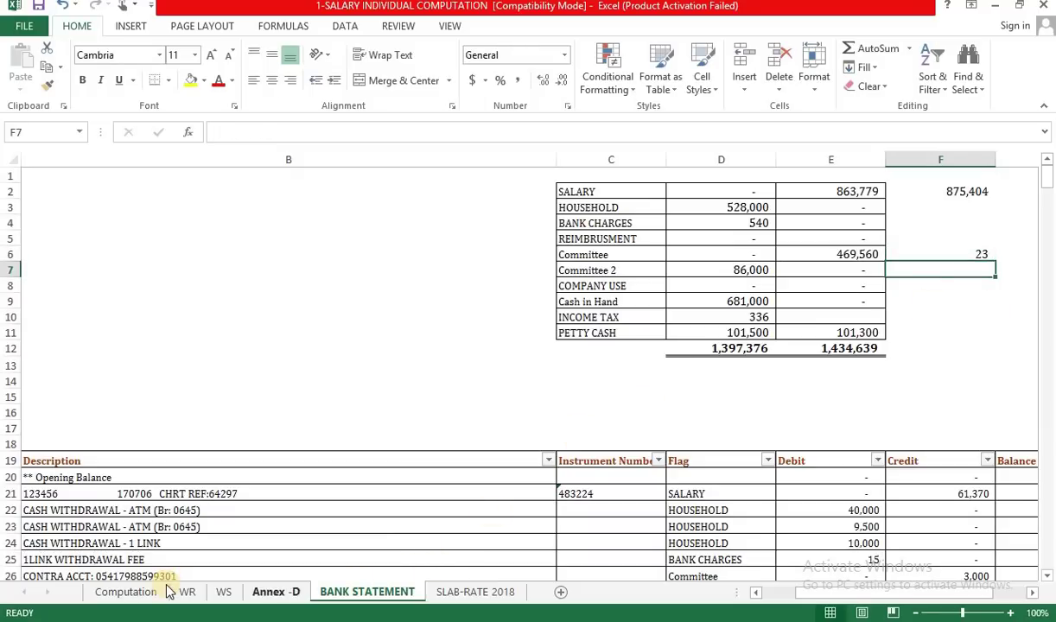
- Compare Paid against Committee on WR with the Committee credit formula in E6 on BANK STATEMENT, returning to WR
left_click(164, 592)
left_click(188, 592)
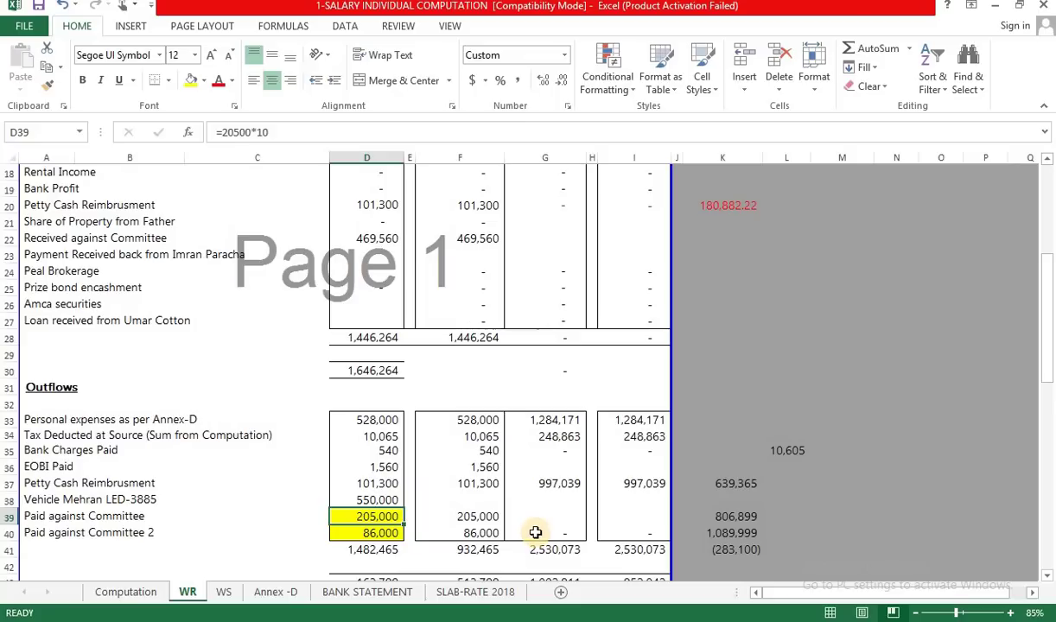
left_click(413, 599)
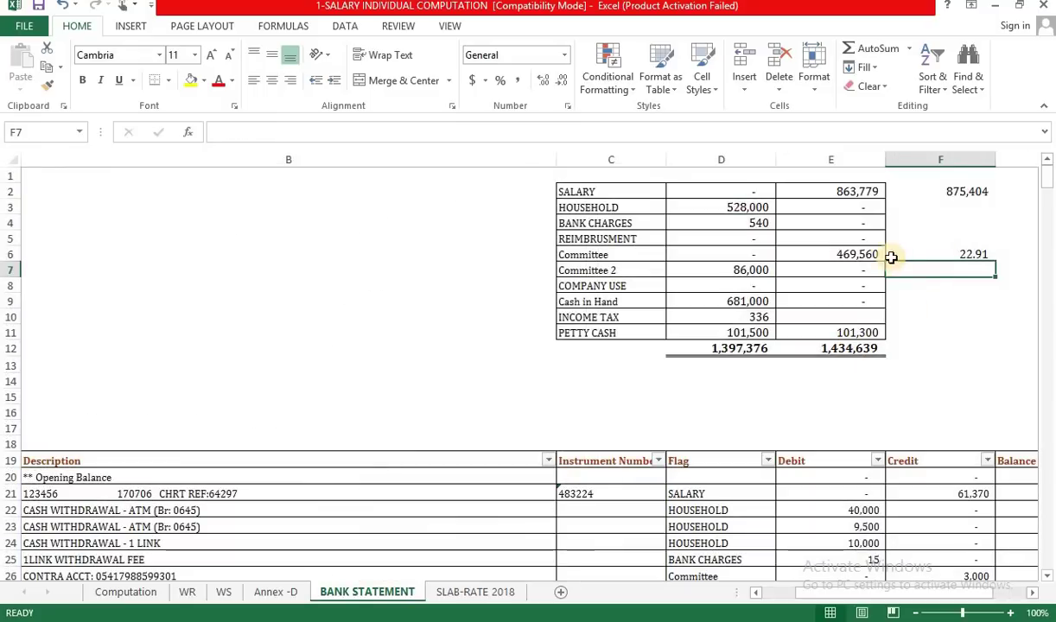
key("Left")
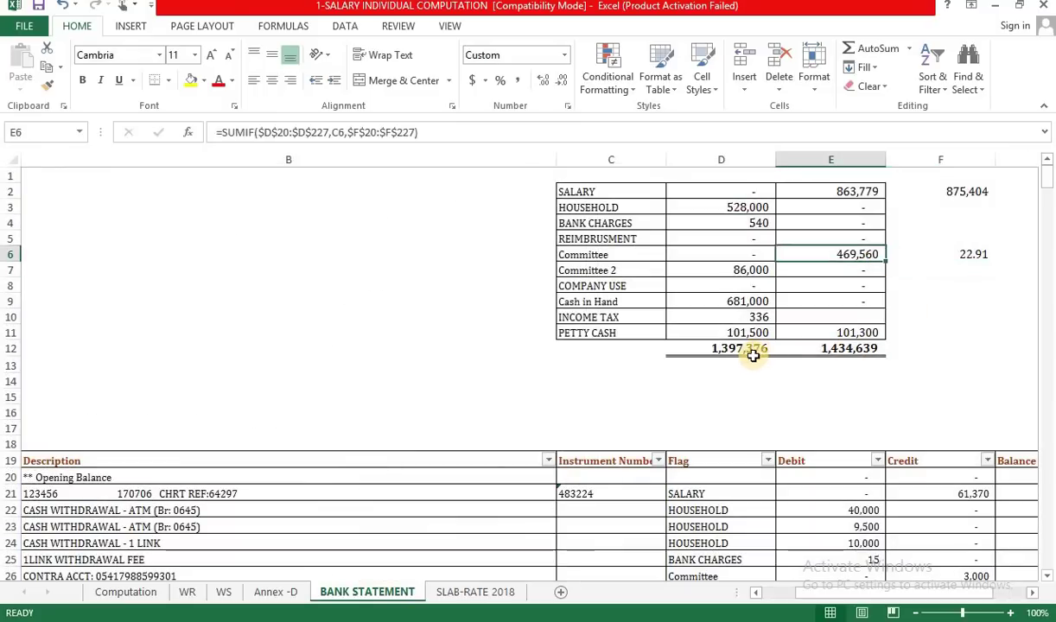
left_click(192, 593)
- Calculate the committee amount received minus the amount paid by entering =D22-D39 in K22 on WR
left_click(381, 235)
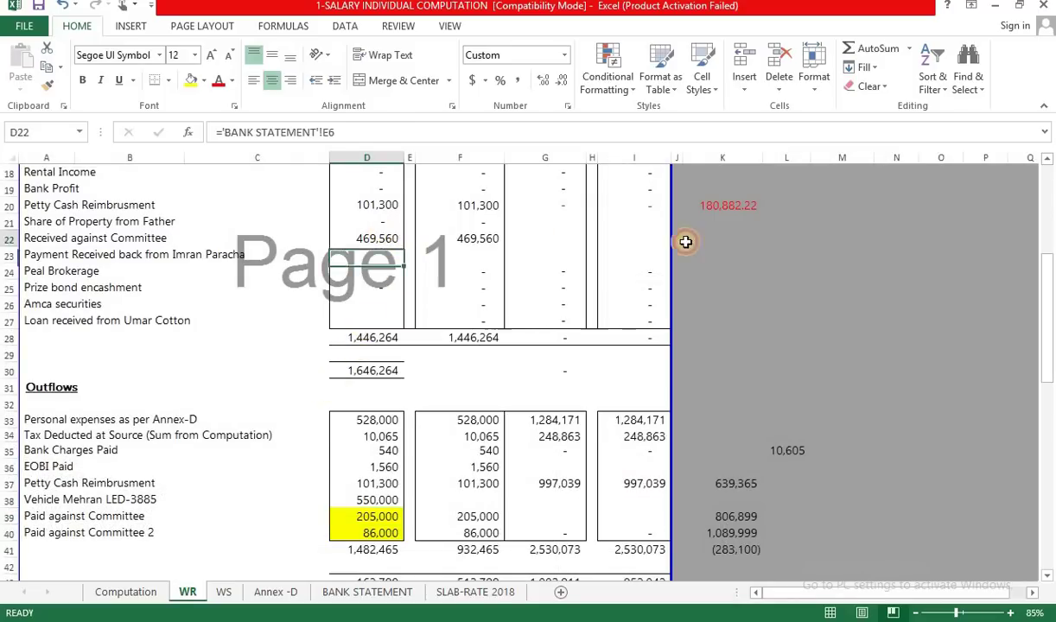
left_click(752, 242)
type("=")
key("Left")
key("Left")
key("Left")
key("Left")
key("Left")
key("Left")
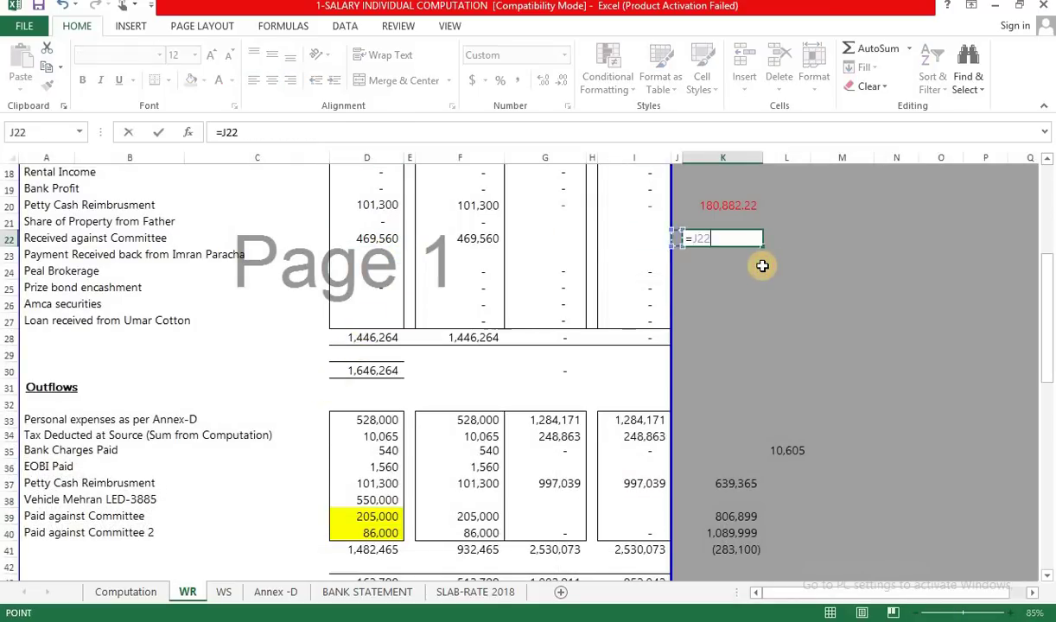
key("Left")
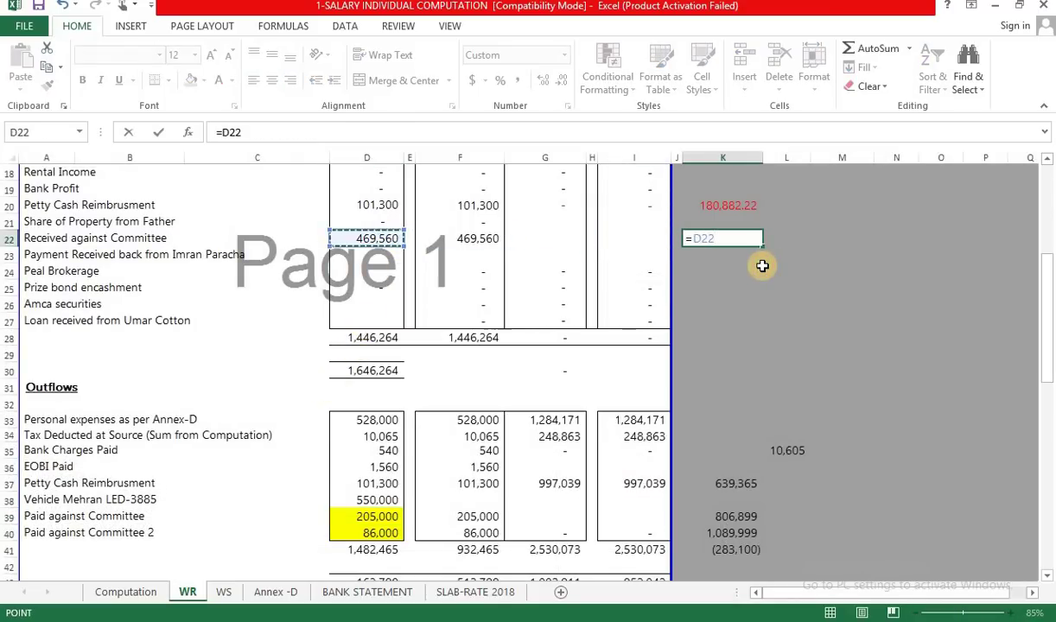
type("-")
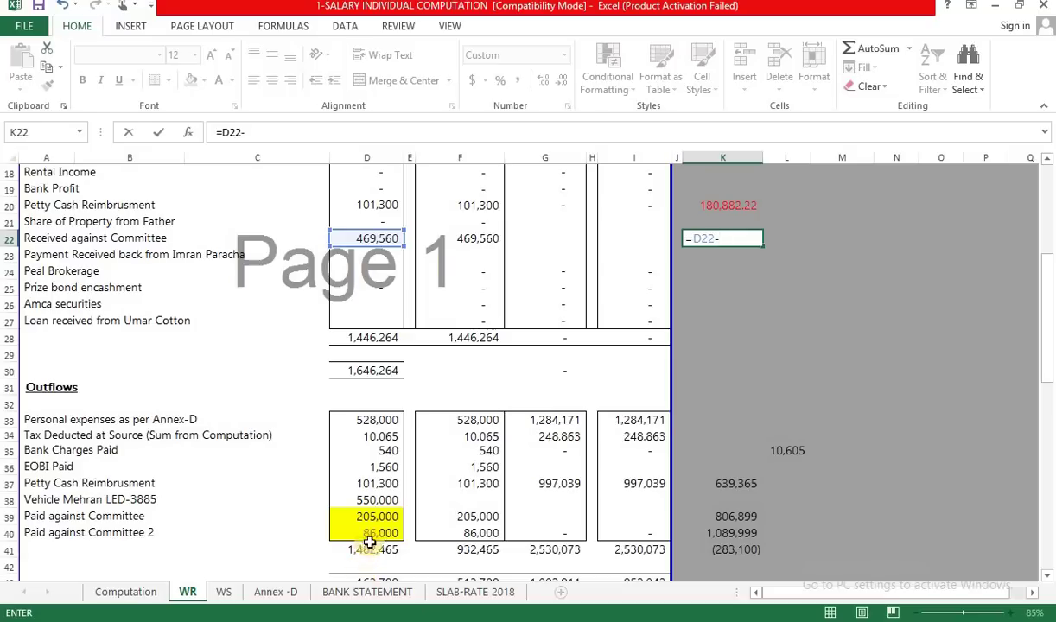
left_click(382, 513)
key("ctrl+Return")
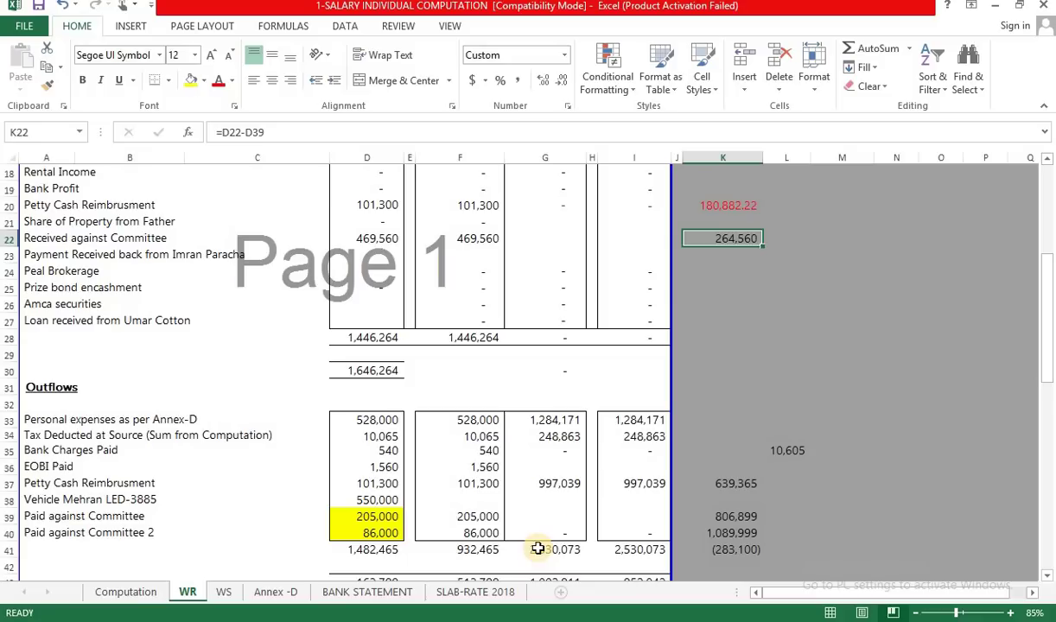
- Re-enter the Paid against Committee outflow in D39 as =20500*10
scroll(538, 549, "down", 3)
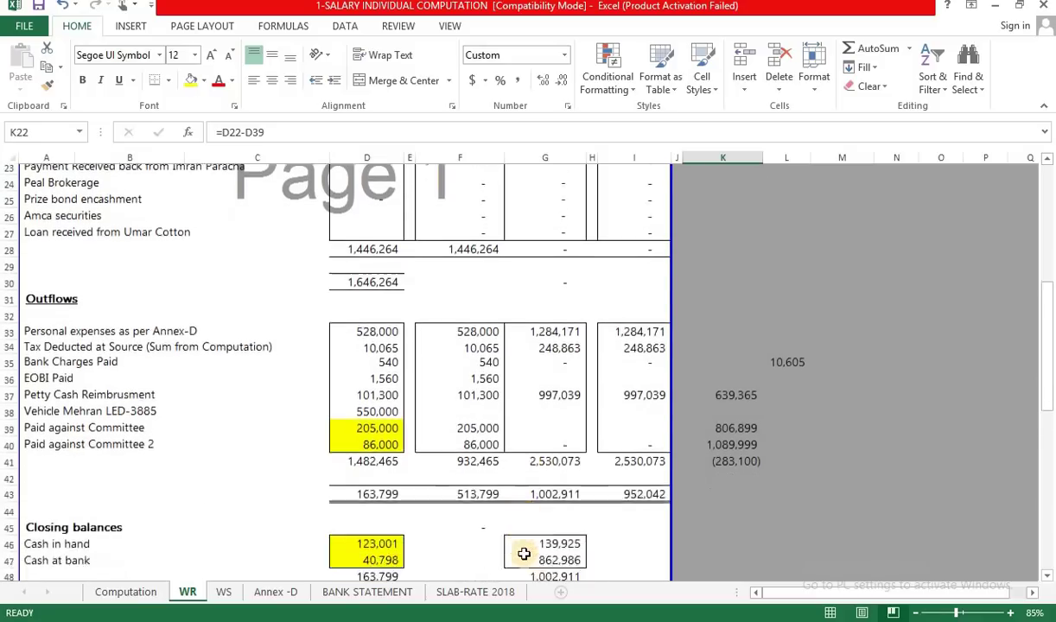
scroll(605, 535, "up", 3)
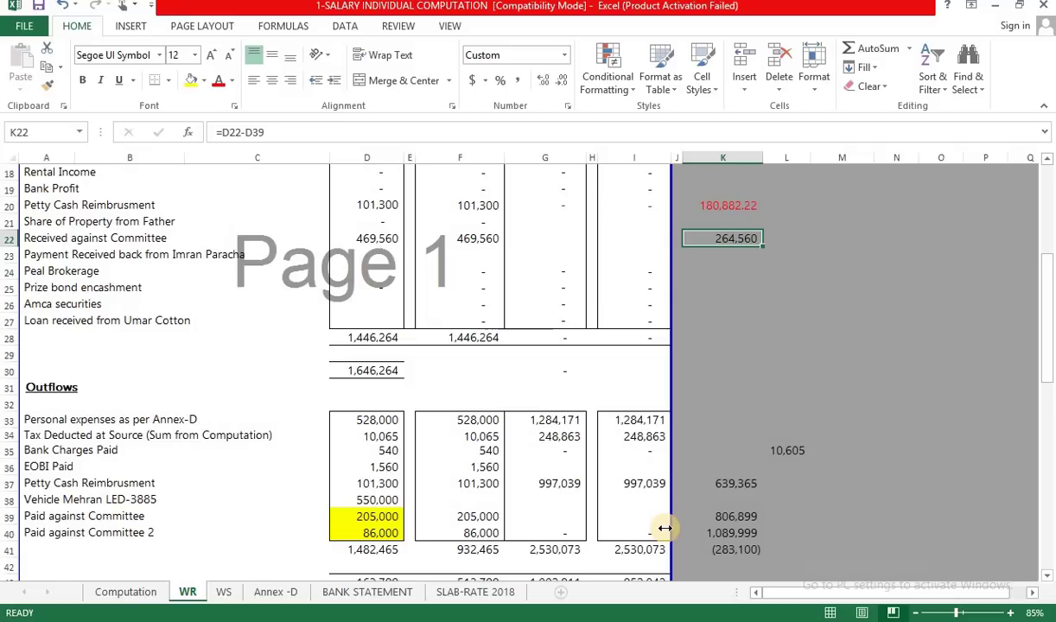
left_click(385, 519)
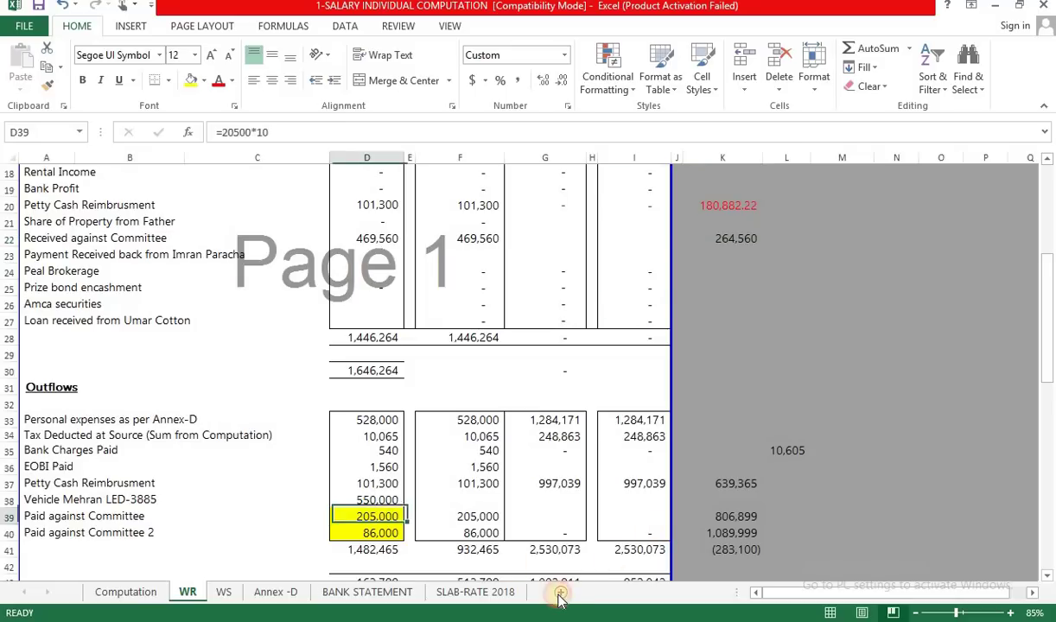
type("=")
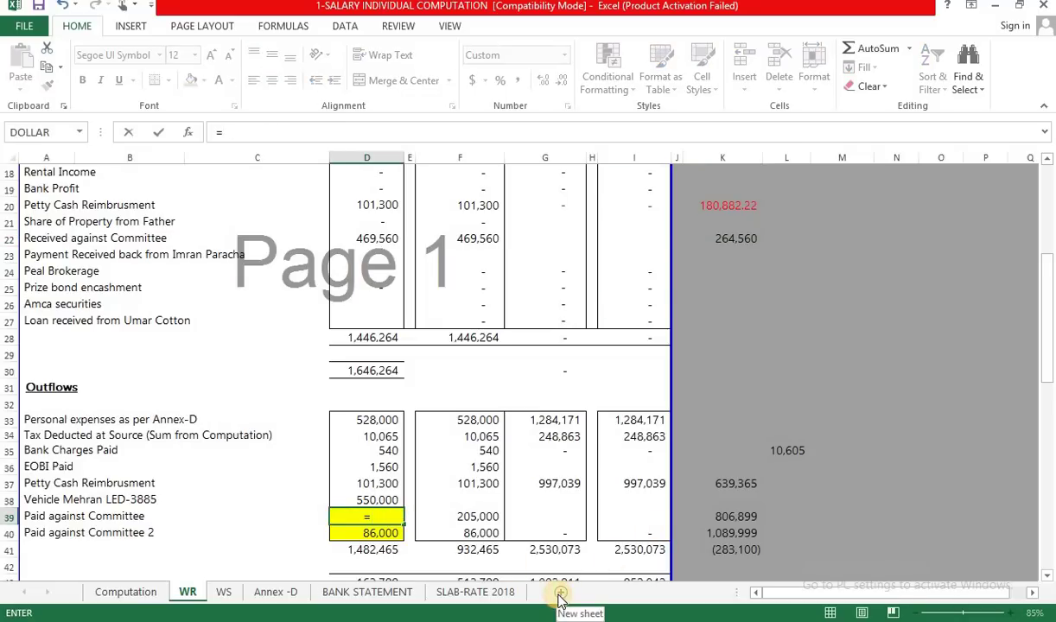
type("20500*10")
key("ctrl+Return")
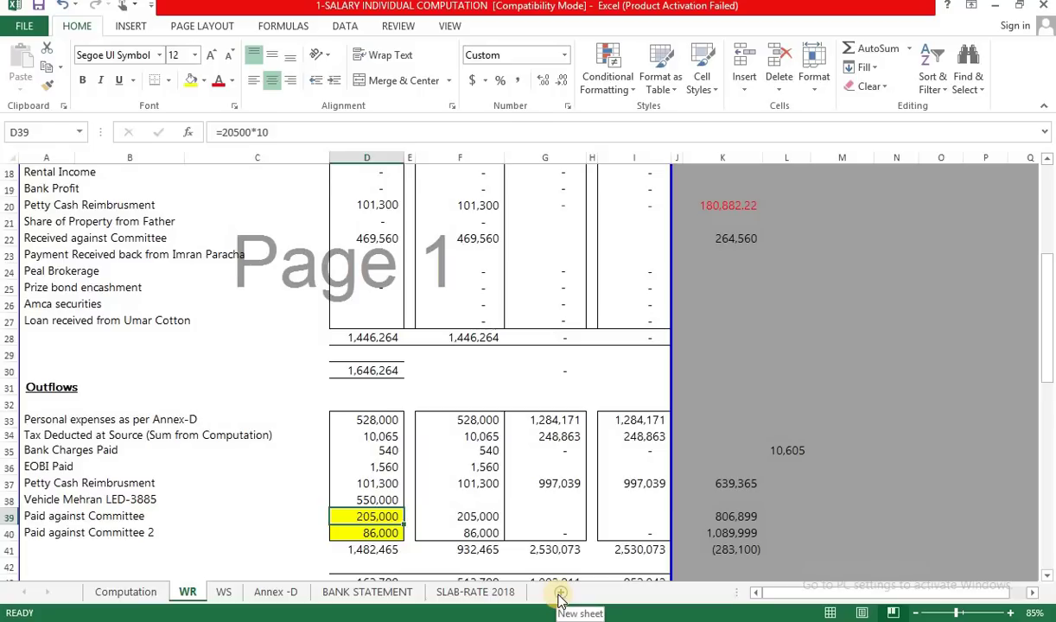
- Inspect Paid against Committee 2 in D40, the Closing balances section and the opening-plus-inflows total in D30
scroll(557, 483, "down", 1)
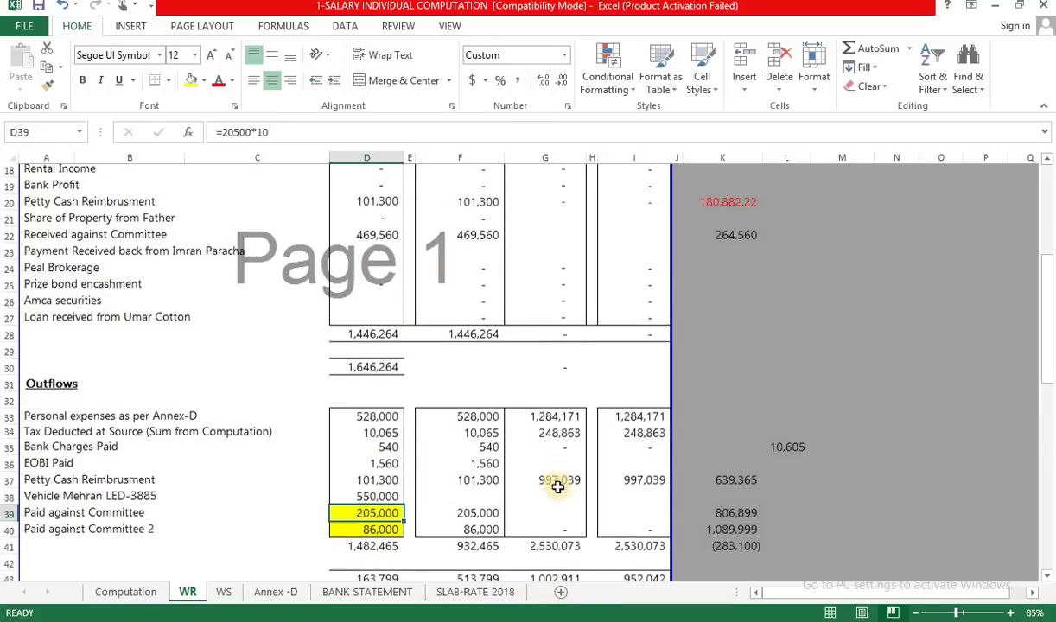
scroll(558, 486, "down", 1)
left_click(349, 483)
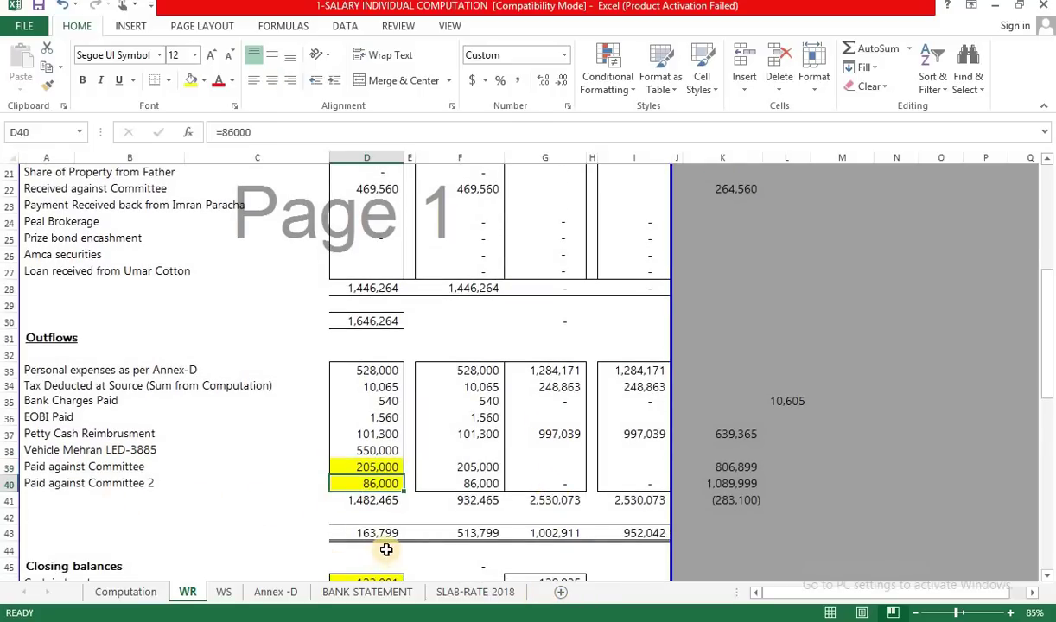
scroll(386, 553, "down", 2)
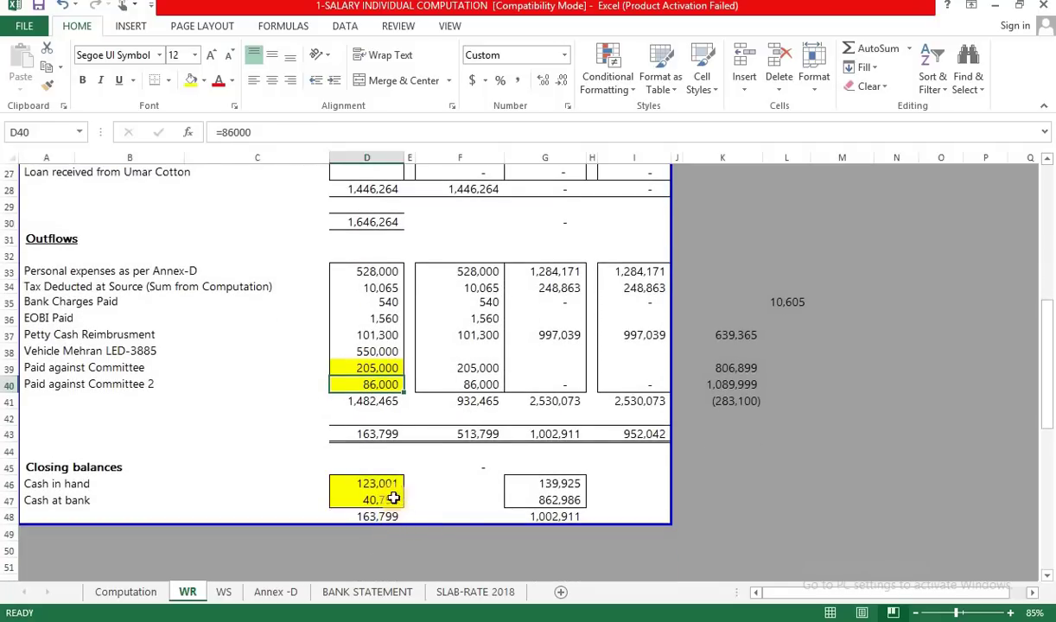
scroll(383, 417, "up", 1)
left_click(354, 271)
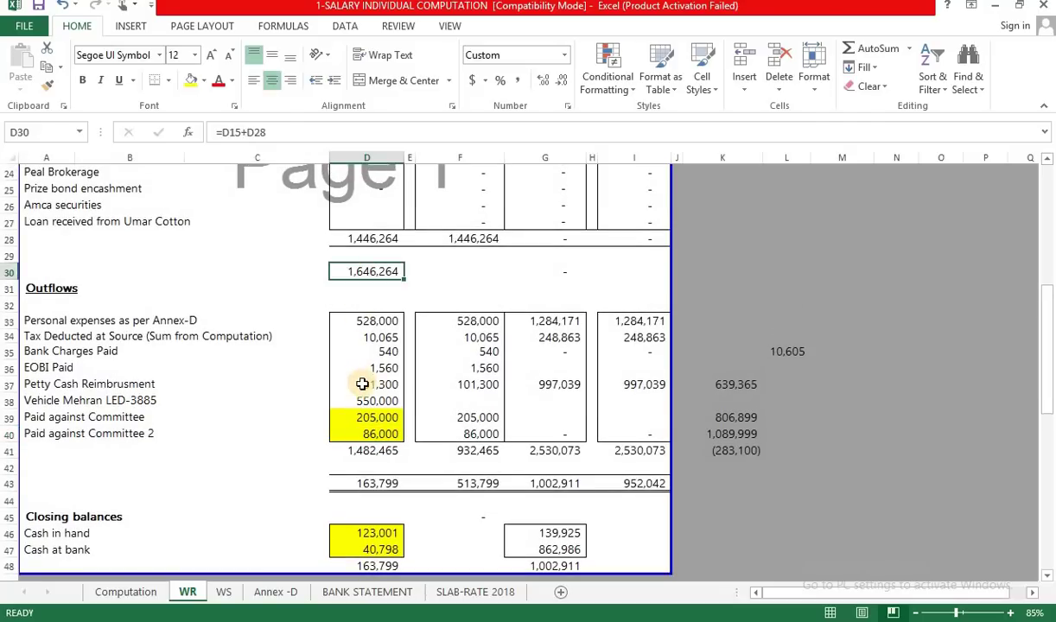
- Review the inflows on WR and inspect the total outflows formula in D41 and the closing cash formula in D43
scroll(363, 384, "up", 1)
scroll(363, 384, "up", 3)
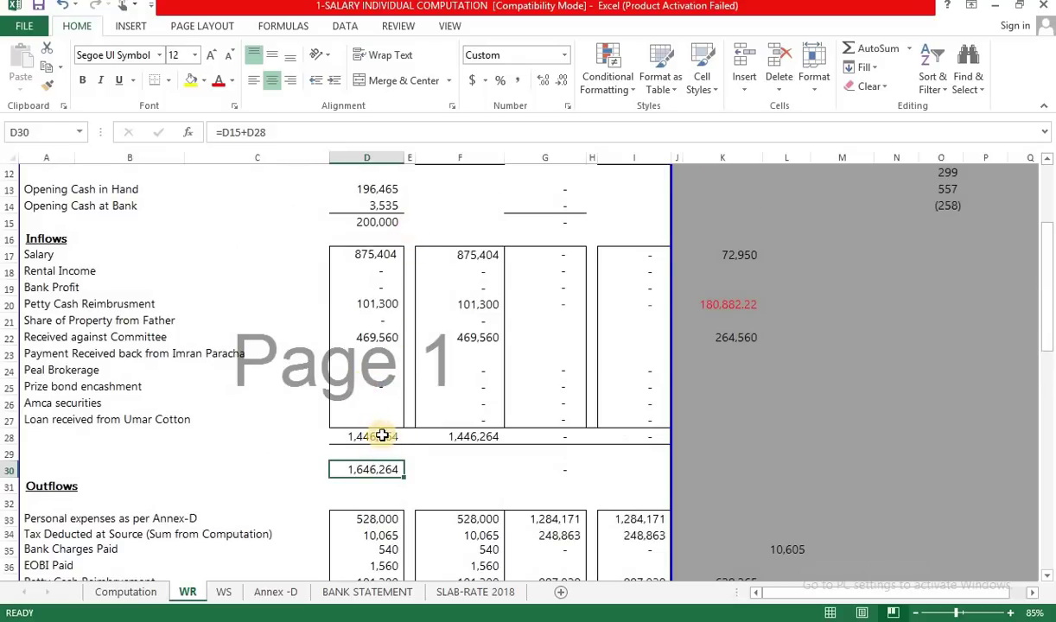
scroll(380, 435, "down", 4)
left_click(369, 451)
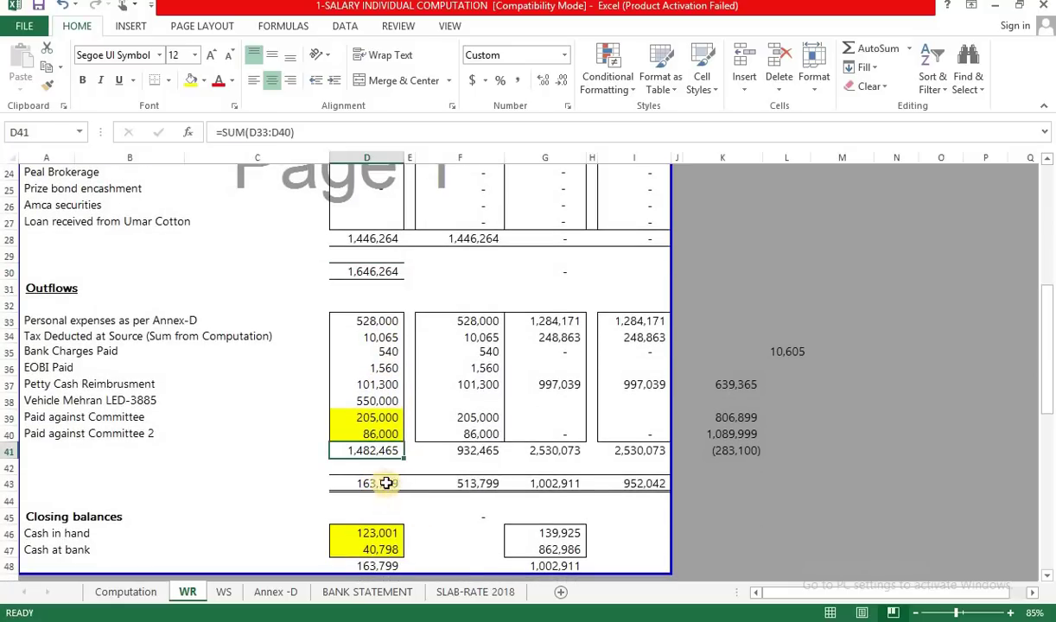
left_click(373, 484)
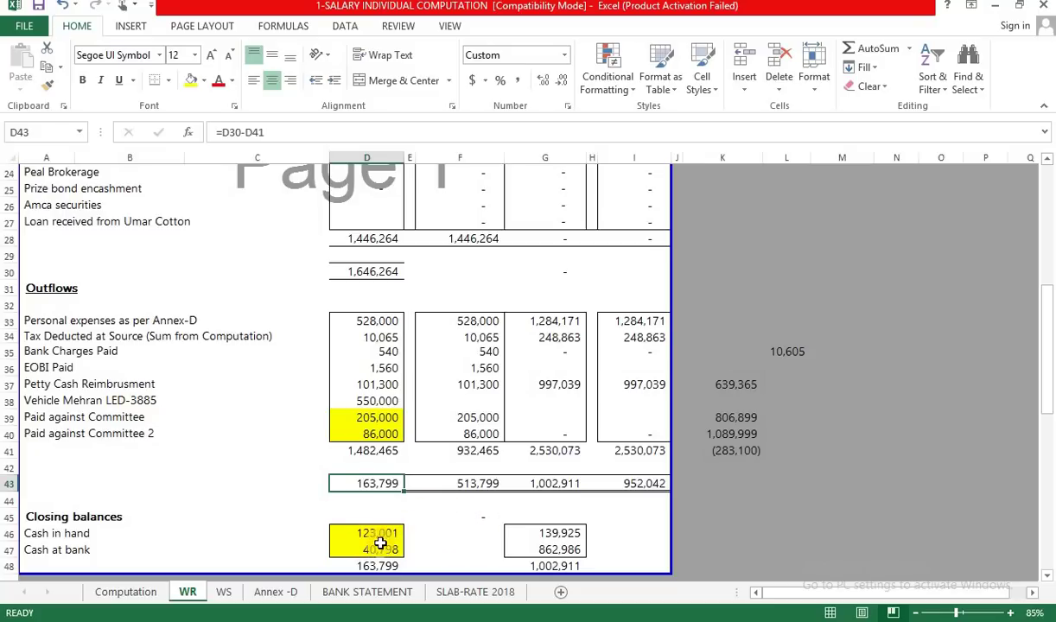
- Trace Cash at bank in D47 to G227 on BANK STATEMENT, check that final row, and return to Cash in hand on WR
key("Down")
key("Down")
key("Down")
key("Down")
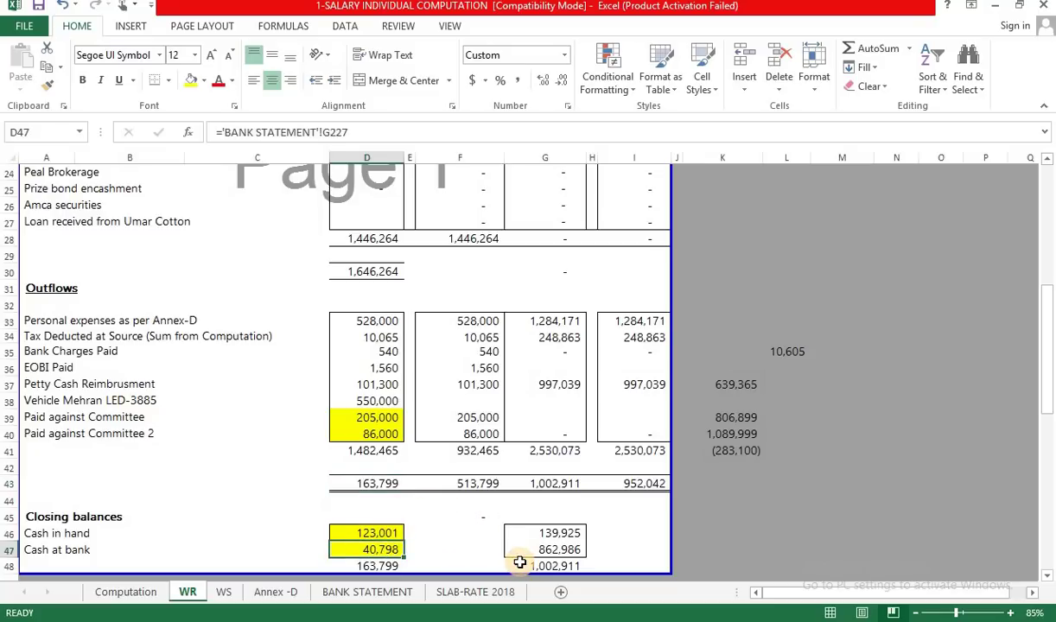
key("ctrl+bracketleft")
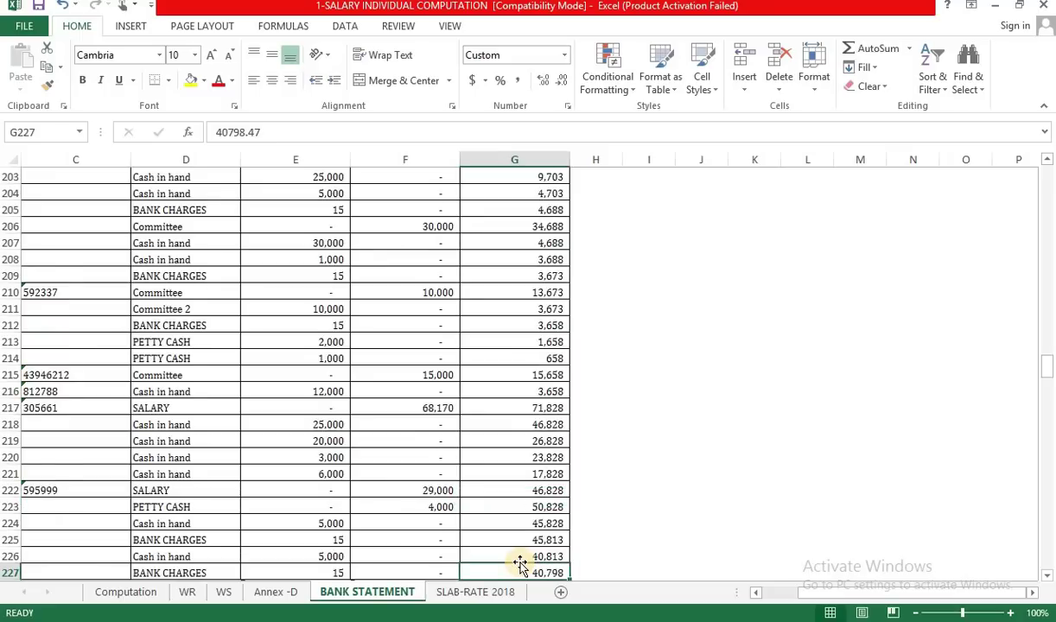
key("Down")
key("Up")
key("Left")
key("Left")
key("Left")
key("Left")
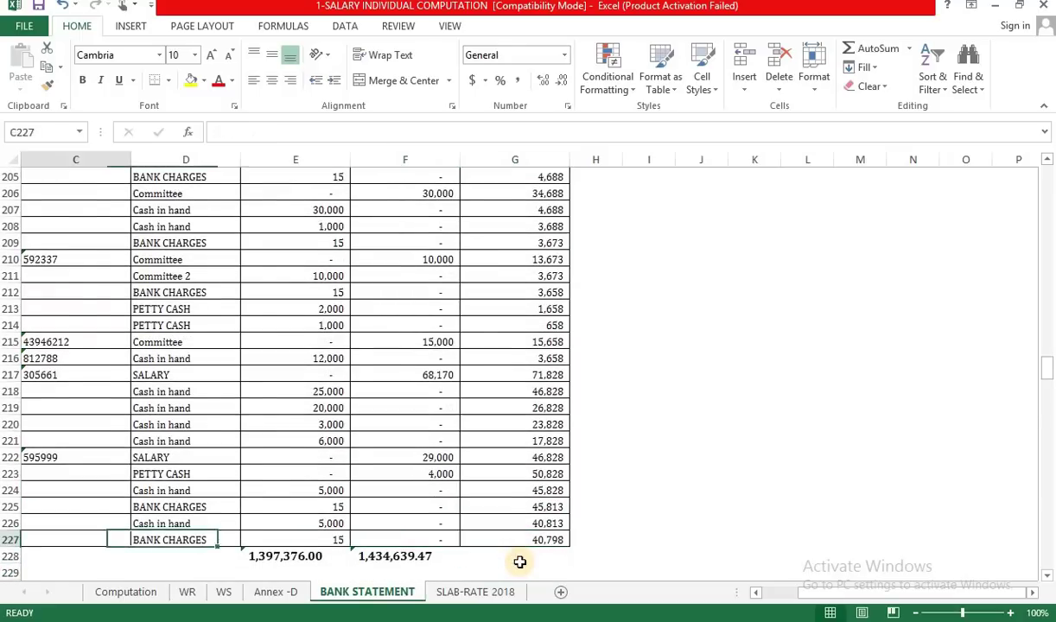
key("Left")
key("Left")
key("F5")
key("Return")
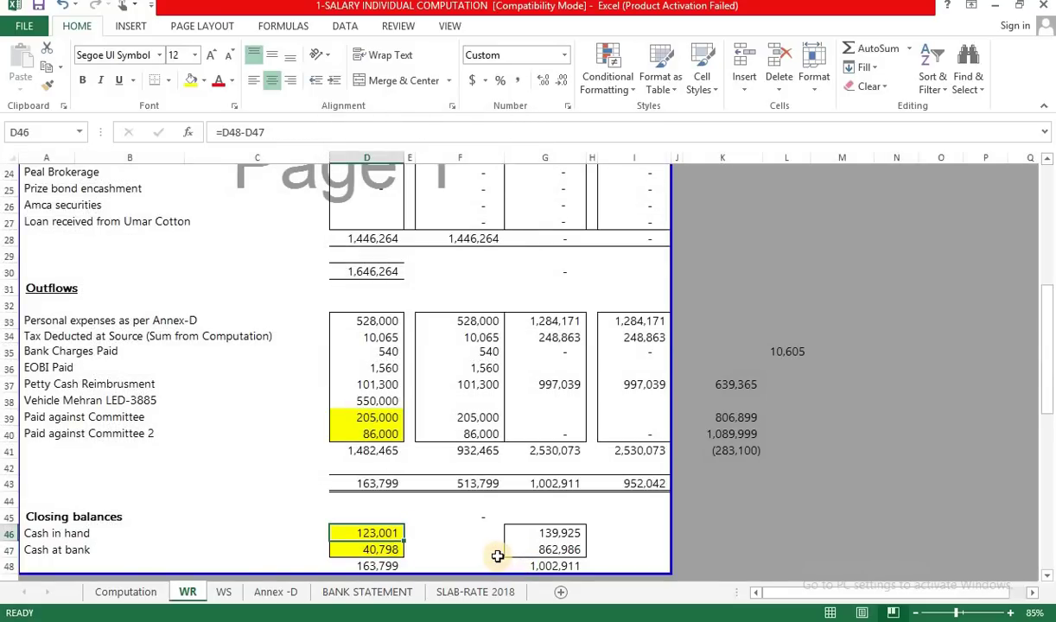
- Inspect the 30.06.2018 Wealth Reconciliation column's salary, petty cash and committee inflows, and the total formulas in F28 and F41
scroll(388, 401, "up", 6)
scroll(389, 387, "up", 2)
left_click(462, 276)
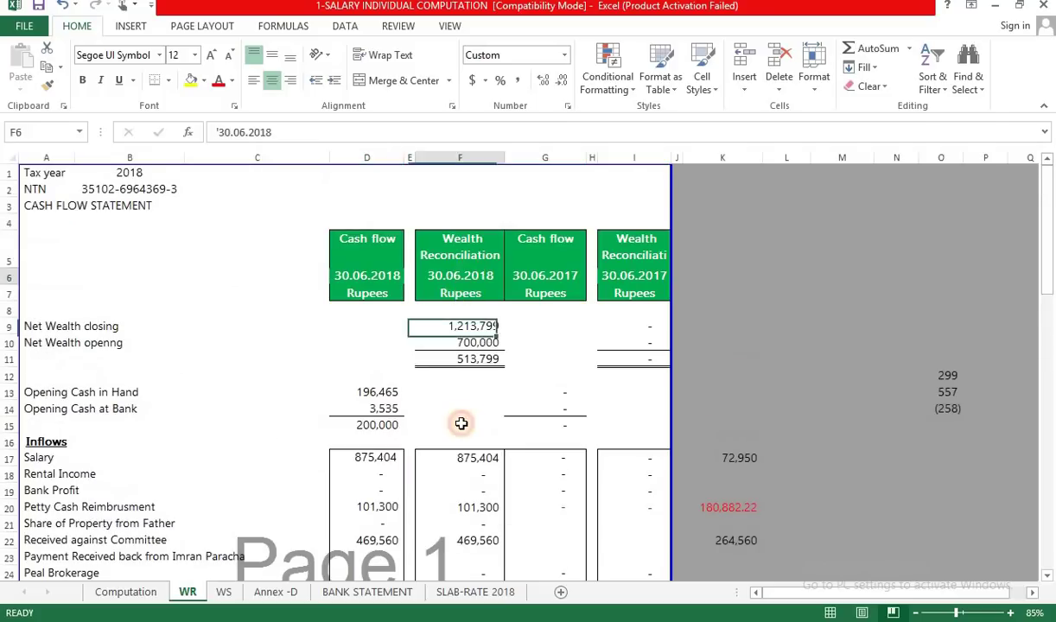
scroll(462, 426, "down", 2)
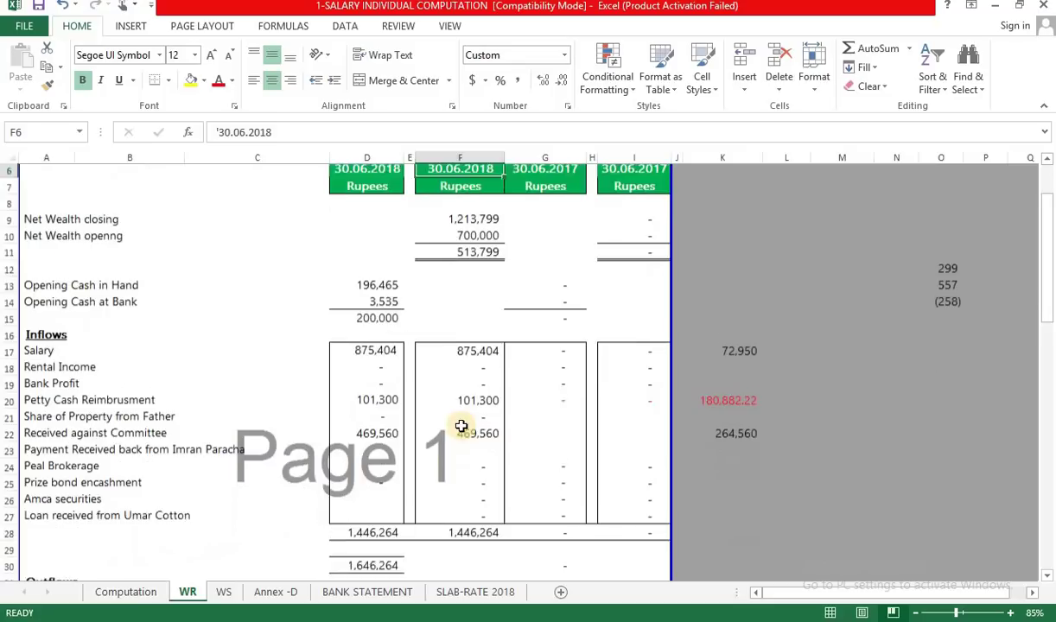
left_click(473, 337)
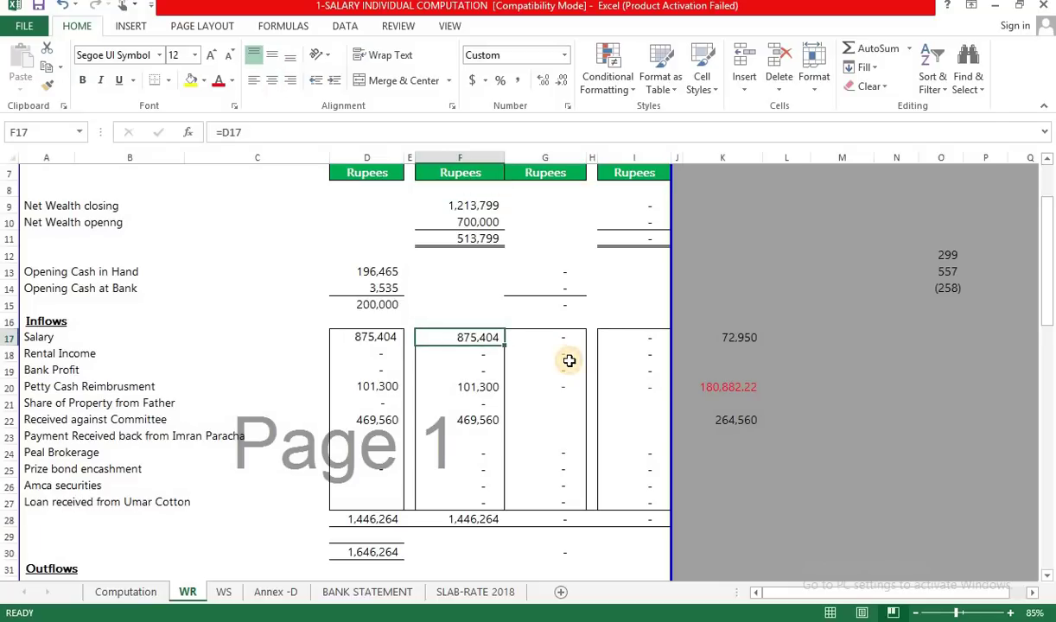
left_click(477, 385)
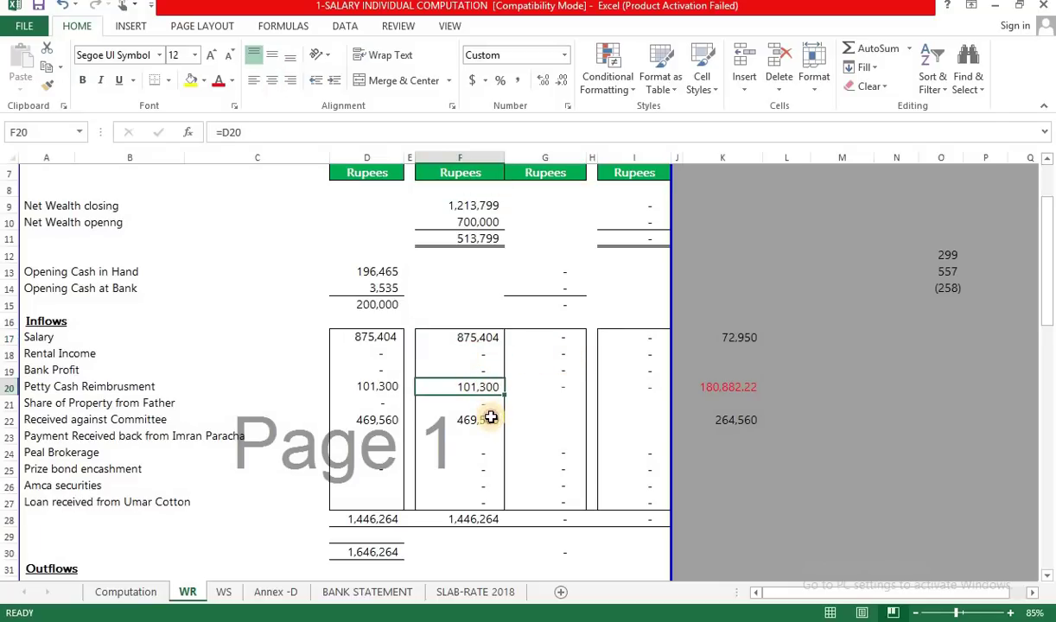
left_click(486, 416)
scroll(493, 431, "down", 2)
left_click(478, 417)
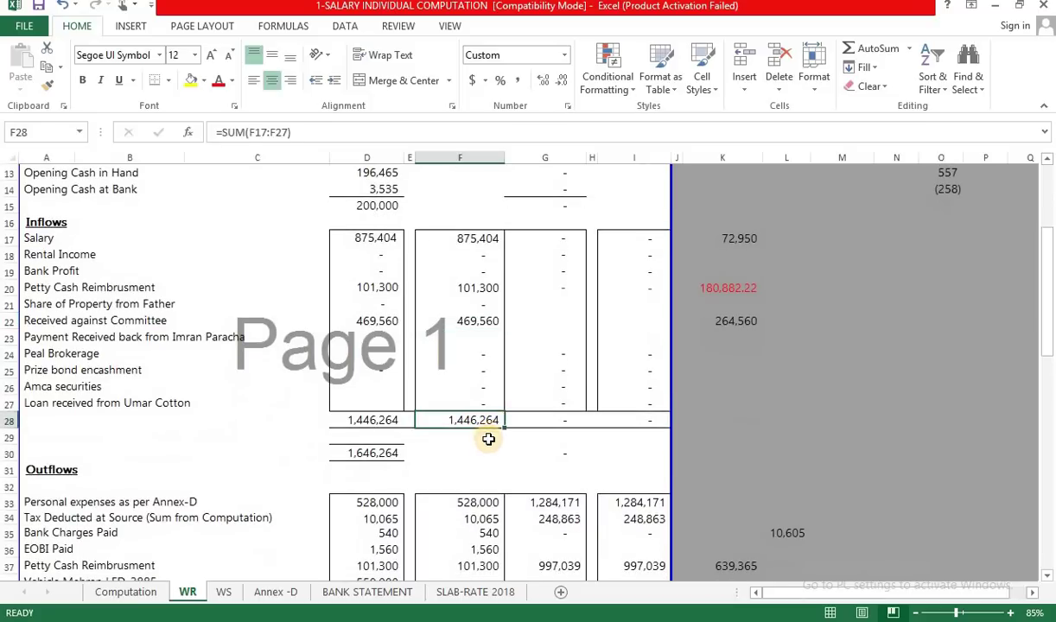
scroll(492, 441, "down", 3)
left_click(486, 481)
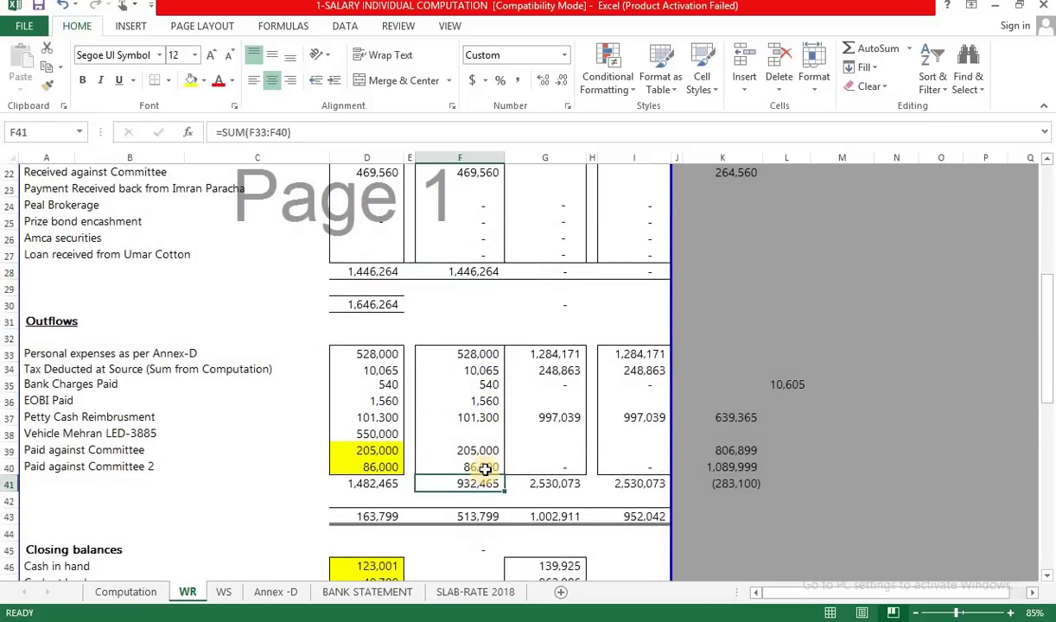
- Compare the Wealth Reconciliation outflows in F33:F37 with the Vehicle Mehran row 38 across the columns
scroll(512, 472, "up", 5)
scroll(511, 471, "down", 3)
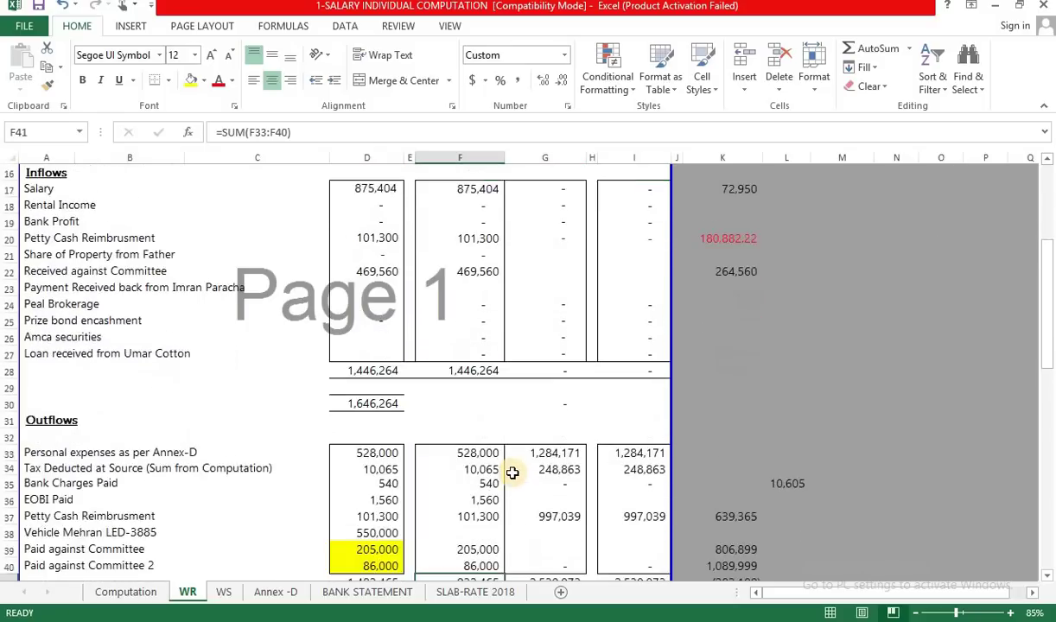
scroll(512, 472, "down", 1)
left_click_drag(480, 403, 458, 466)
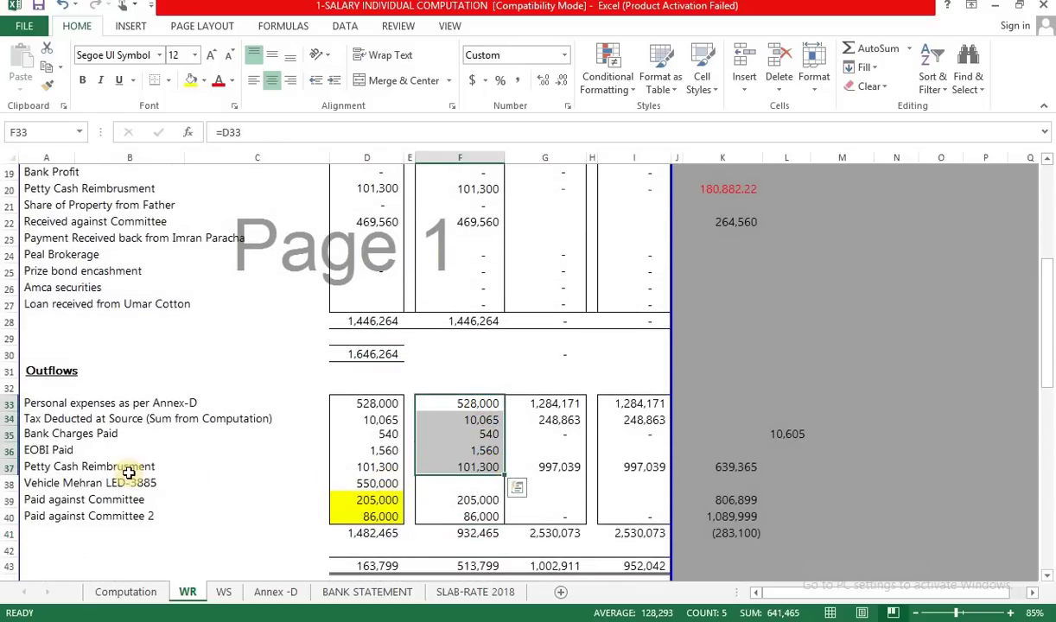
left_click_drag(134, 483, 628, 485)
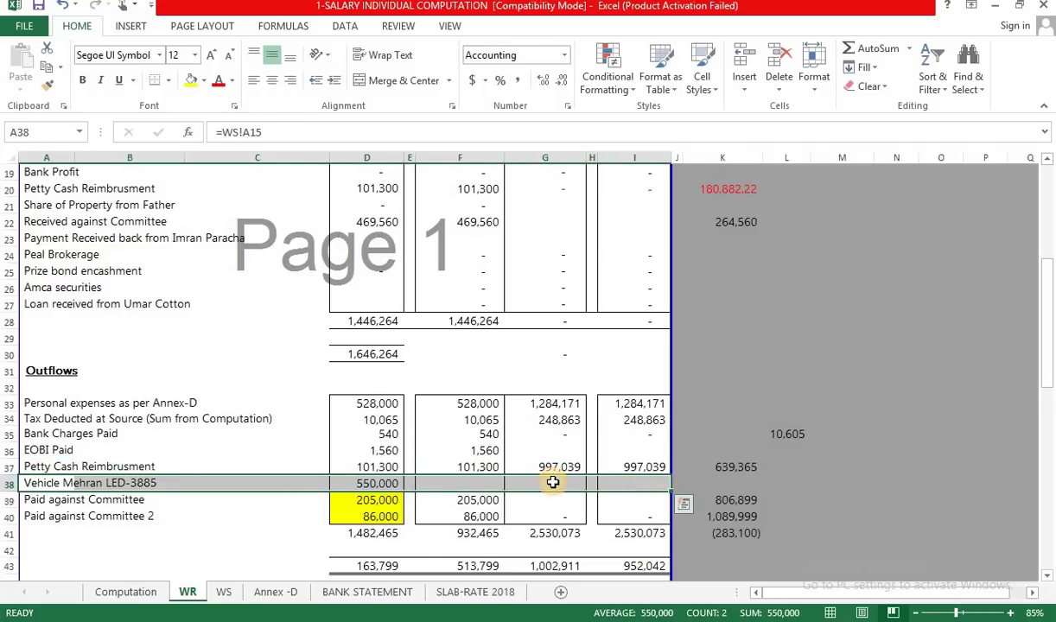
- Try including the Vehicle Mehran outflow in the Wealth Reconciliation column with =D38 in F38, and clear the cell again
left_click(455, 483)
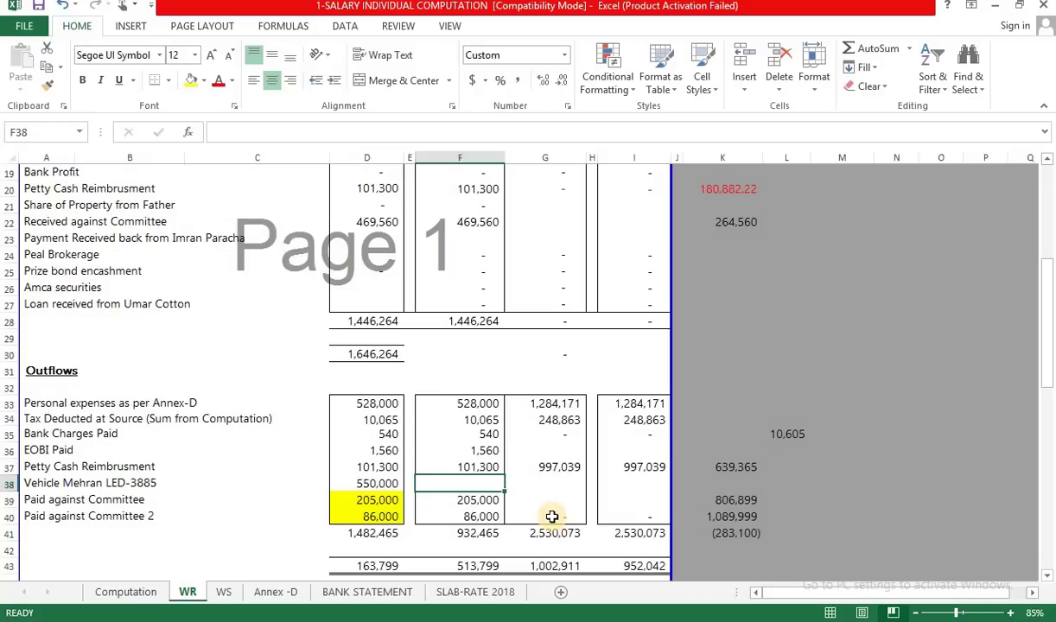
type("=")
key("Left")
key("Left")
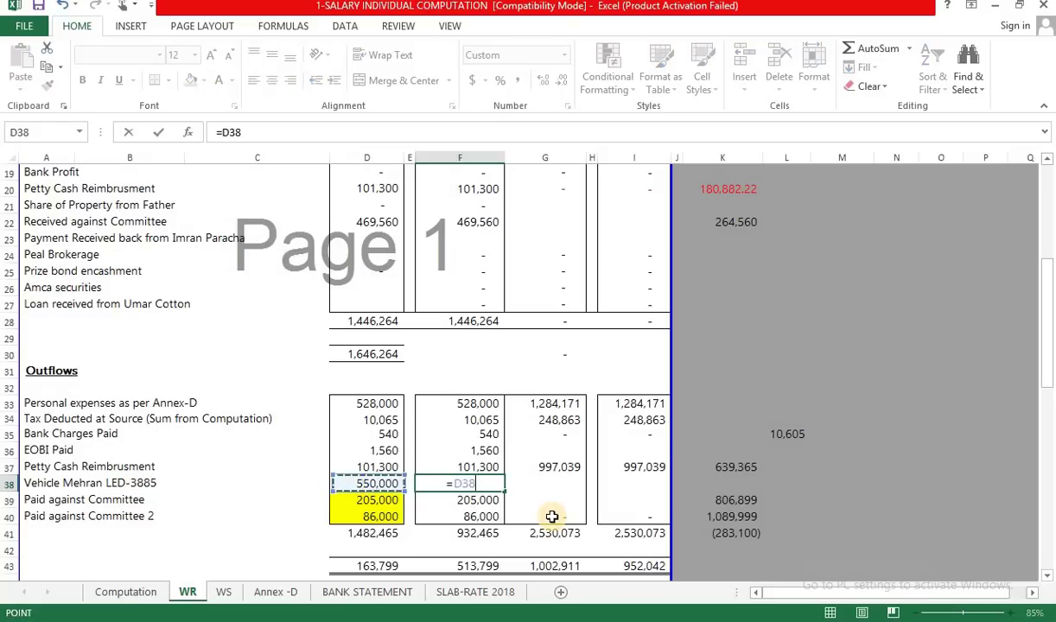
key("ctrl+Return")
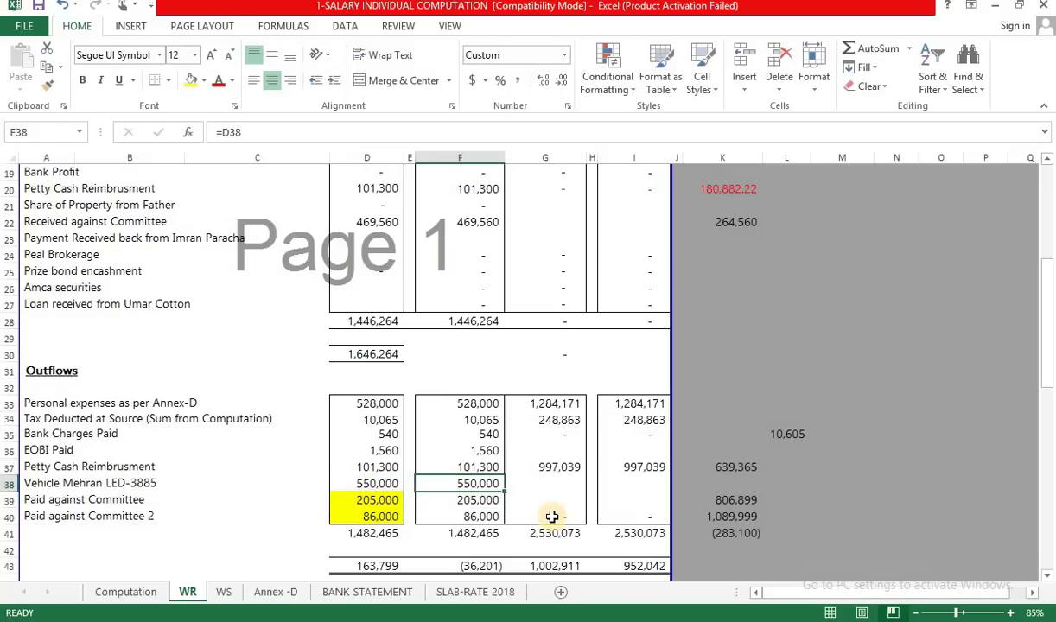
key("Delete")
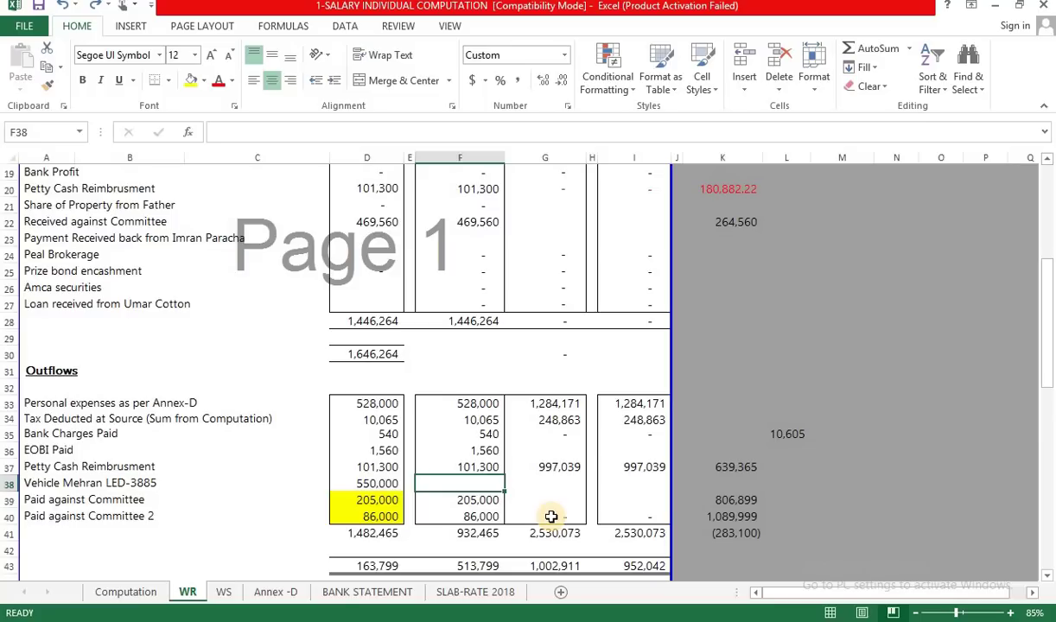
- Compare the committee entries in F22 and F40, the outflow totals in F41 and D41, and the vehicle cells D38 and F38
scroll(467, 342, "up", 1)
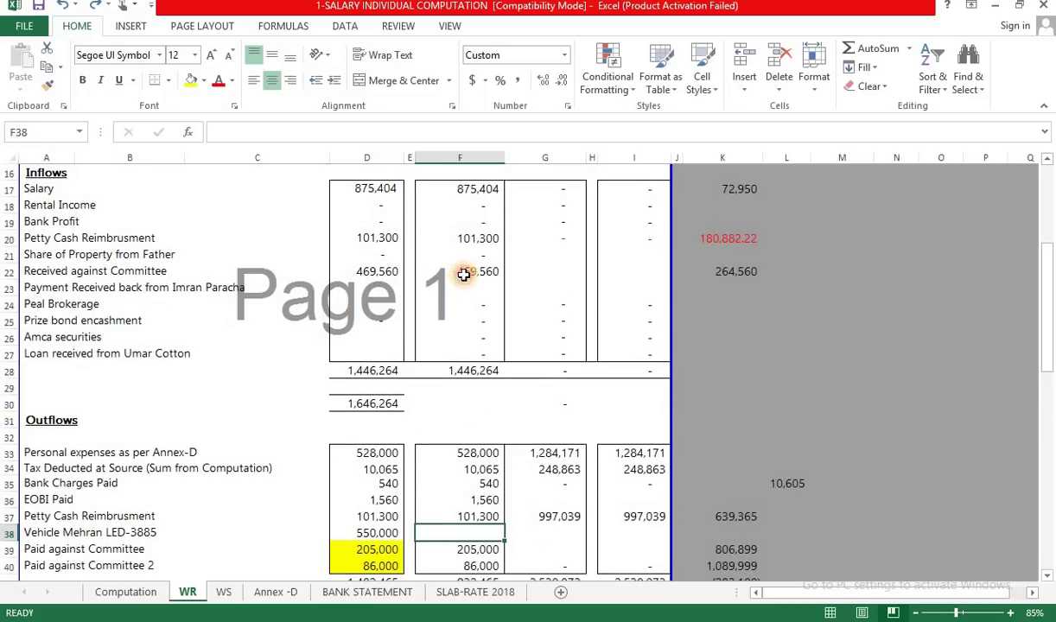
left_click(463, 274)
scroll(487, 432, "down", 2)
left_click(483, 471)
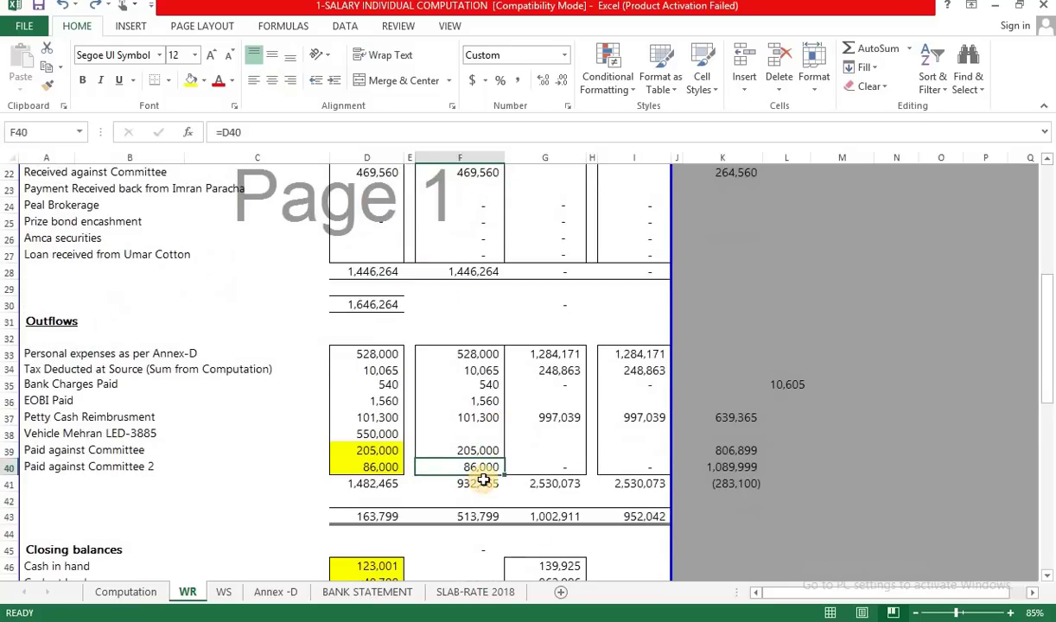
left_click(483, 480)
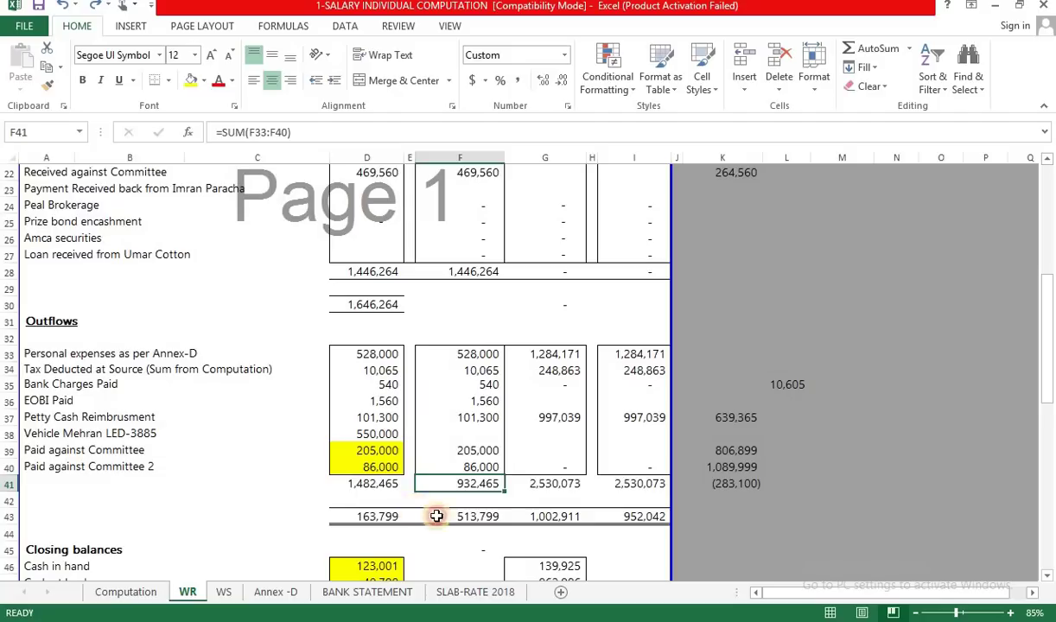
key("Left")
key("Left")
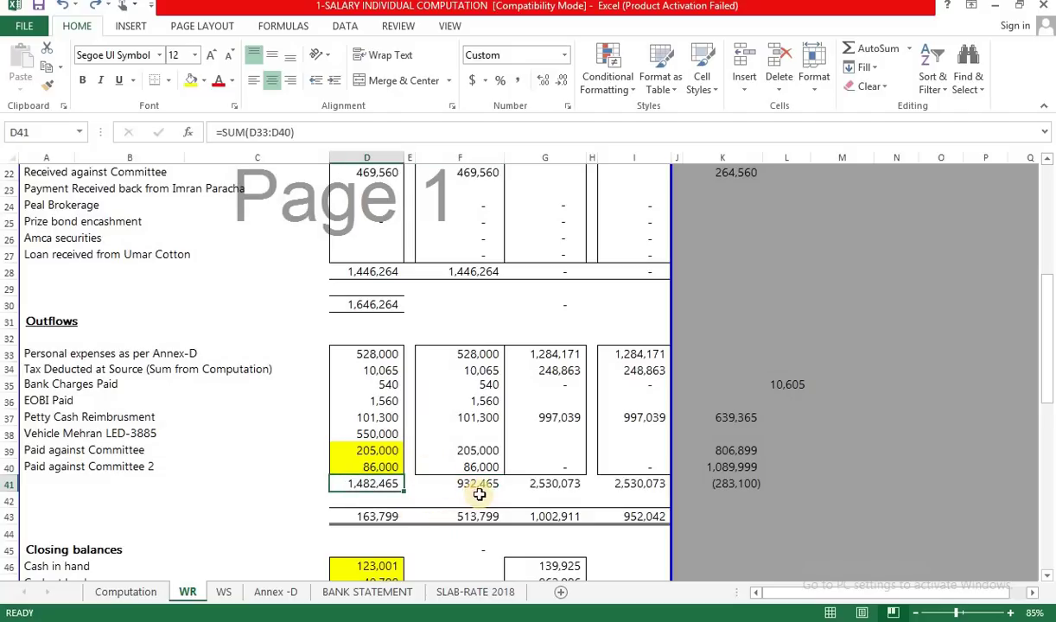
left_click(341, 433)
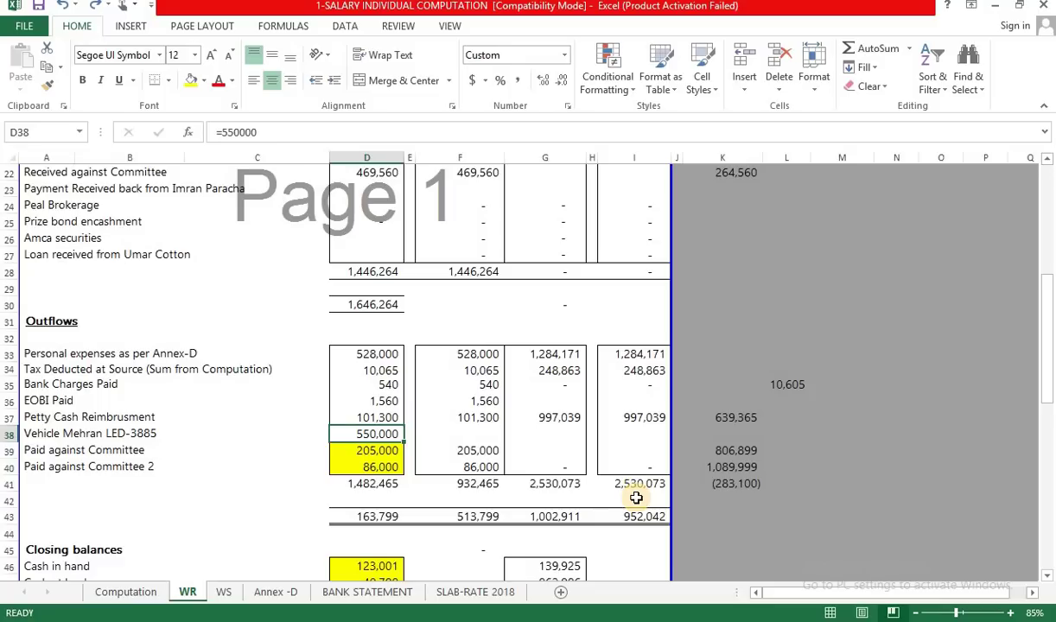
key("Right")
key("Right")
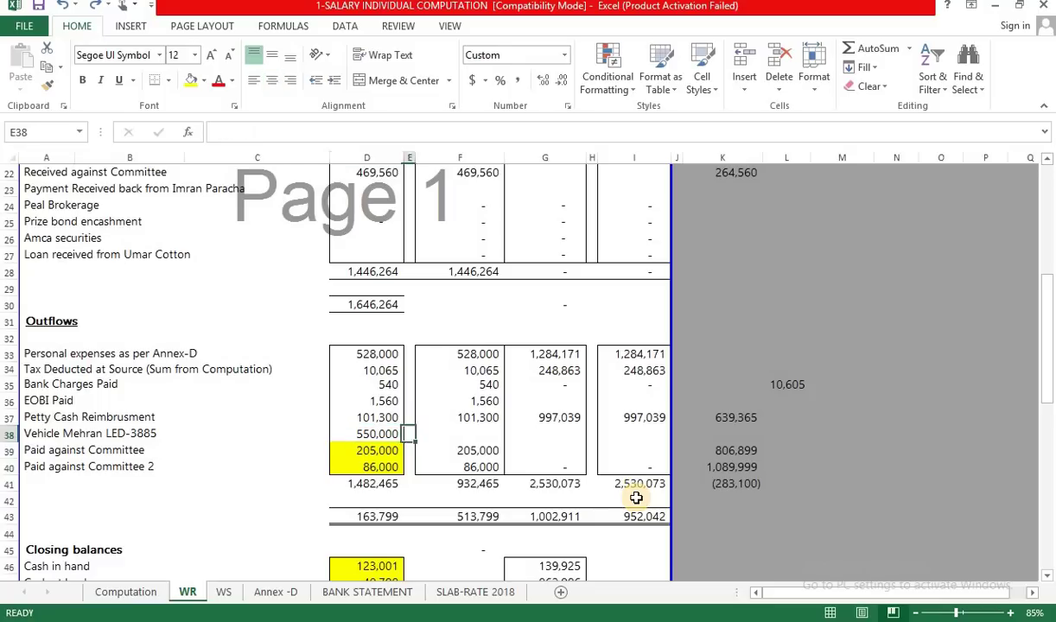
- Inspect the reconciliation difference formula in F45, the total inflows in F28 and the net increase formula in F43
scroll(629, 507, "down", 2)
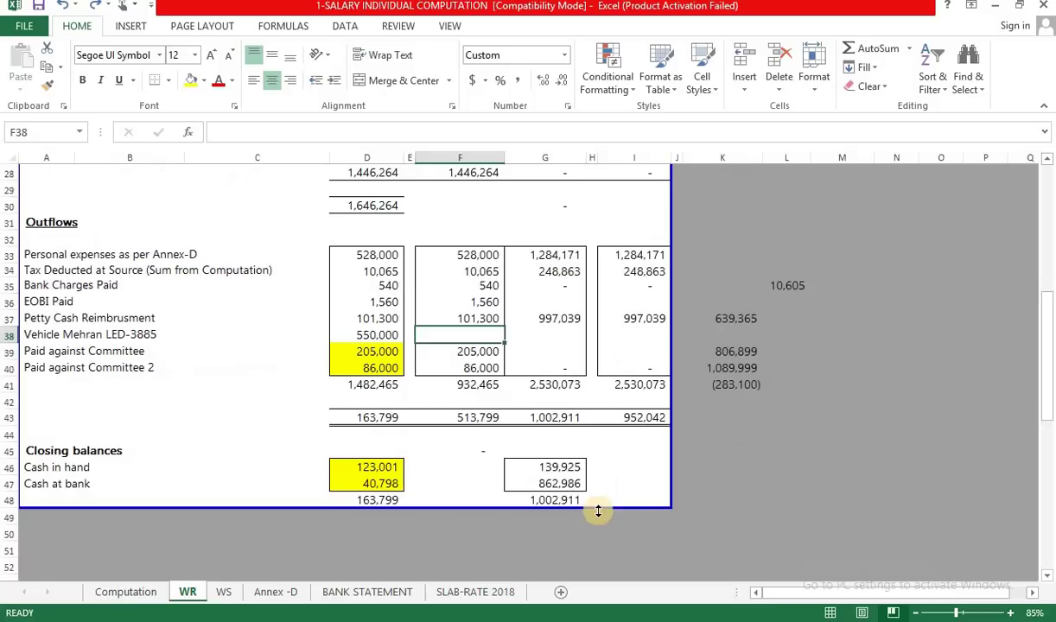
left_click(471, 450)
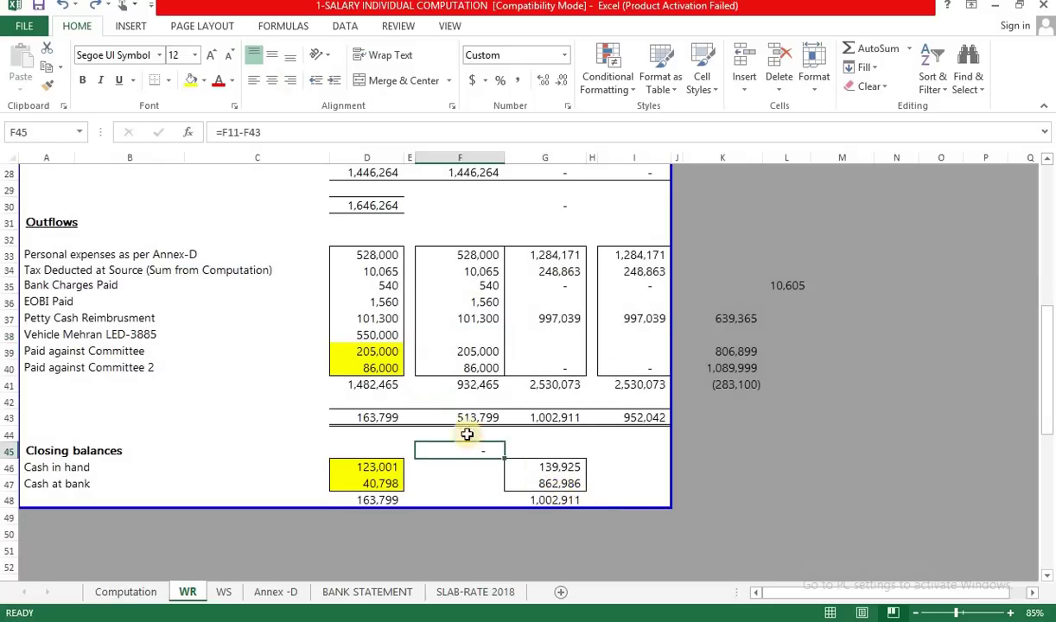
scroll(462, 406, "up", 2)
left_click(483, 275)
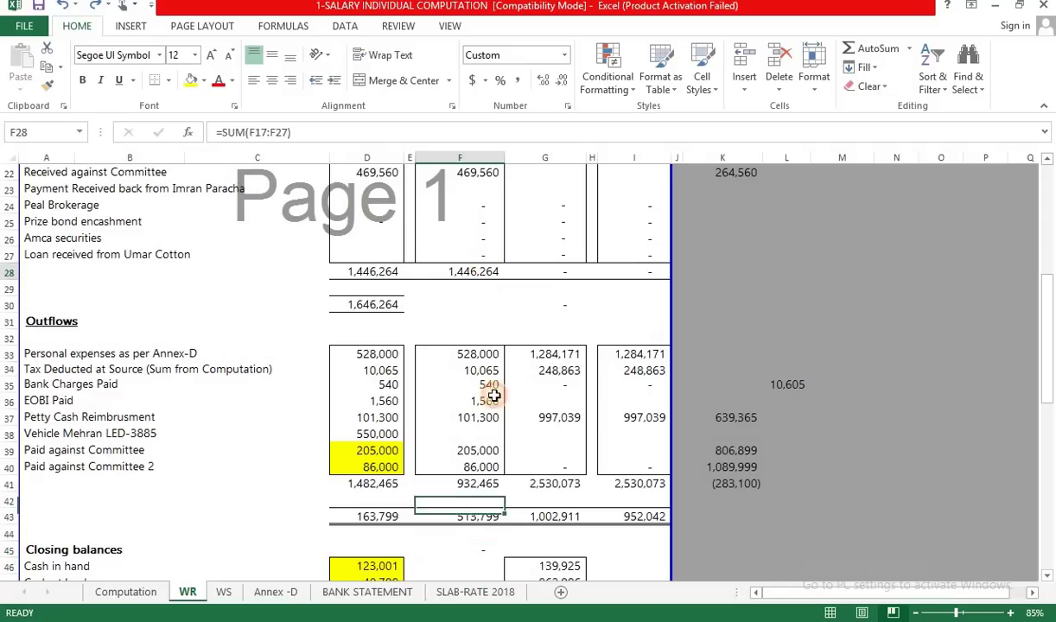
left_click(486, 513)
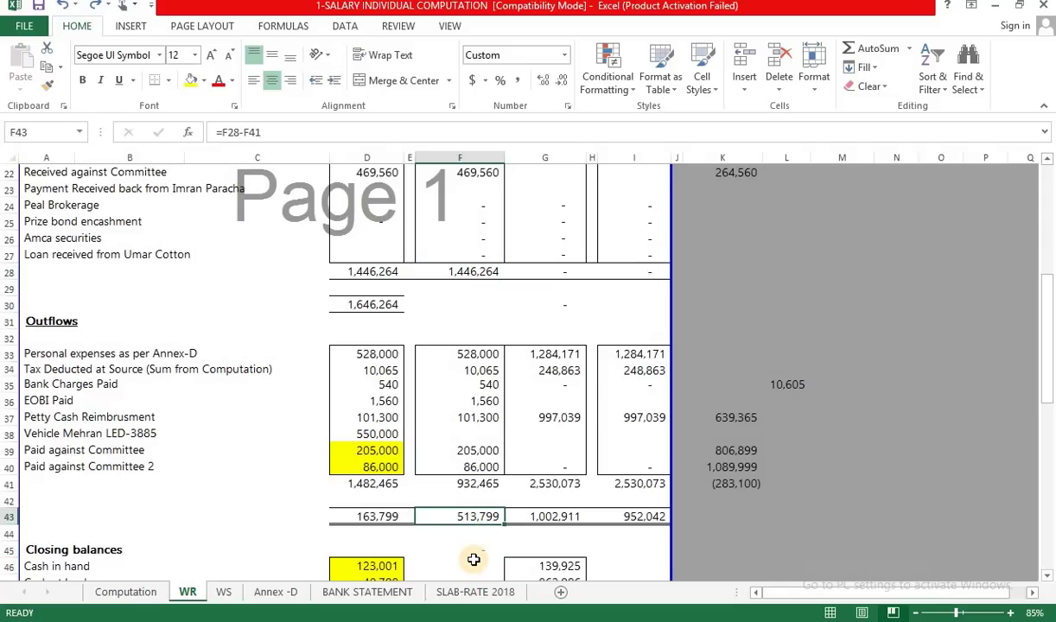
- Check the net wealth figures against the vehicle outflow in D38, the inflow total in F28 and the result in F43
scroll(473, 565, "up", 5)
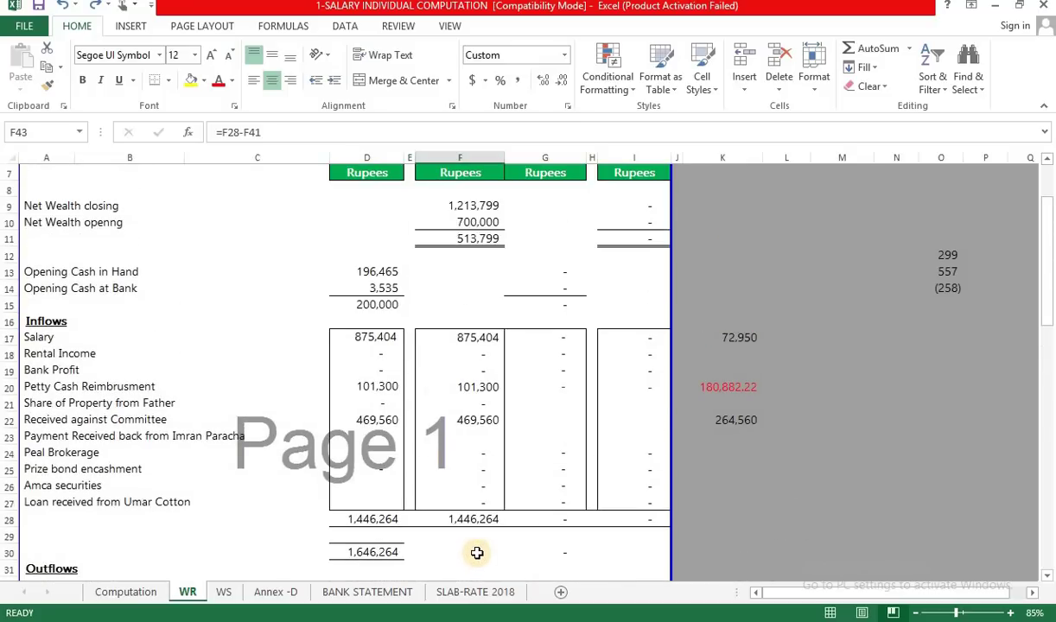
scroll(476, 553, "down", 4)
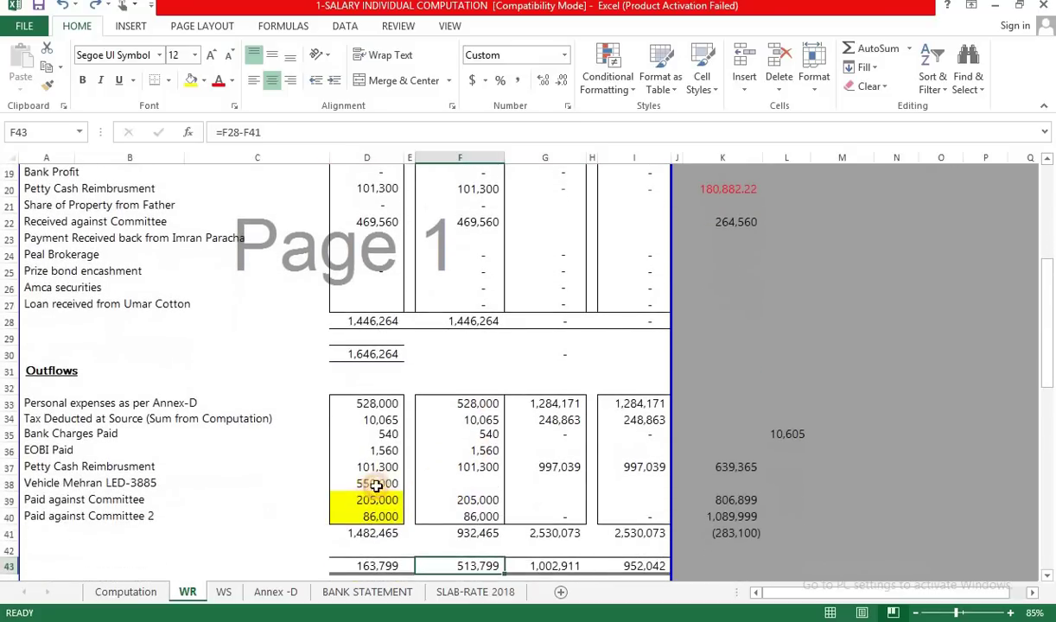
left_click(375, 484)
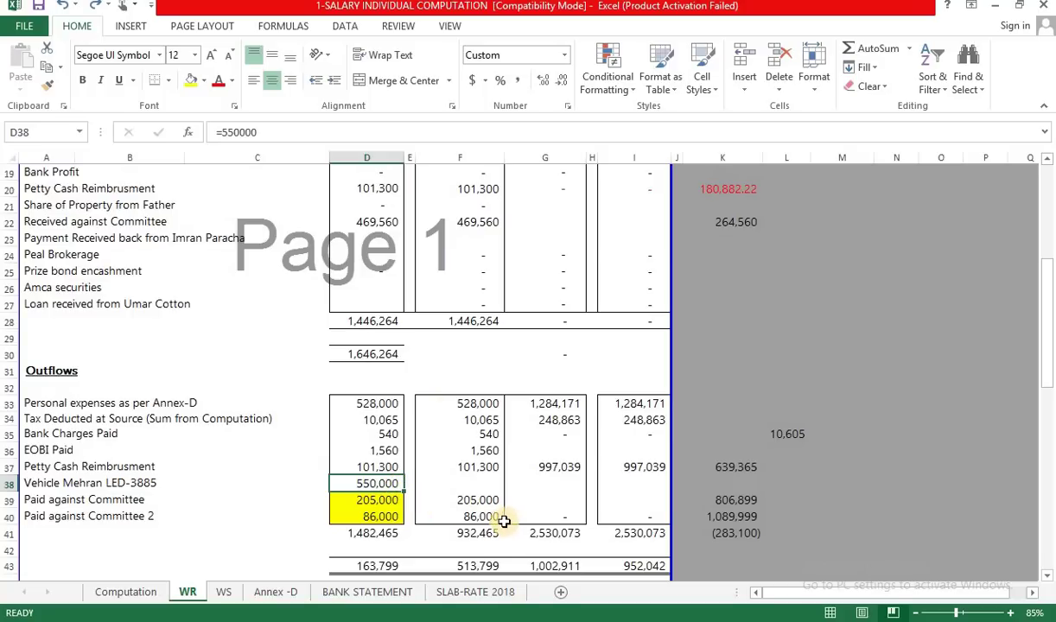
left_click(469, 362)
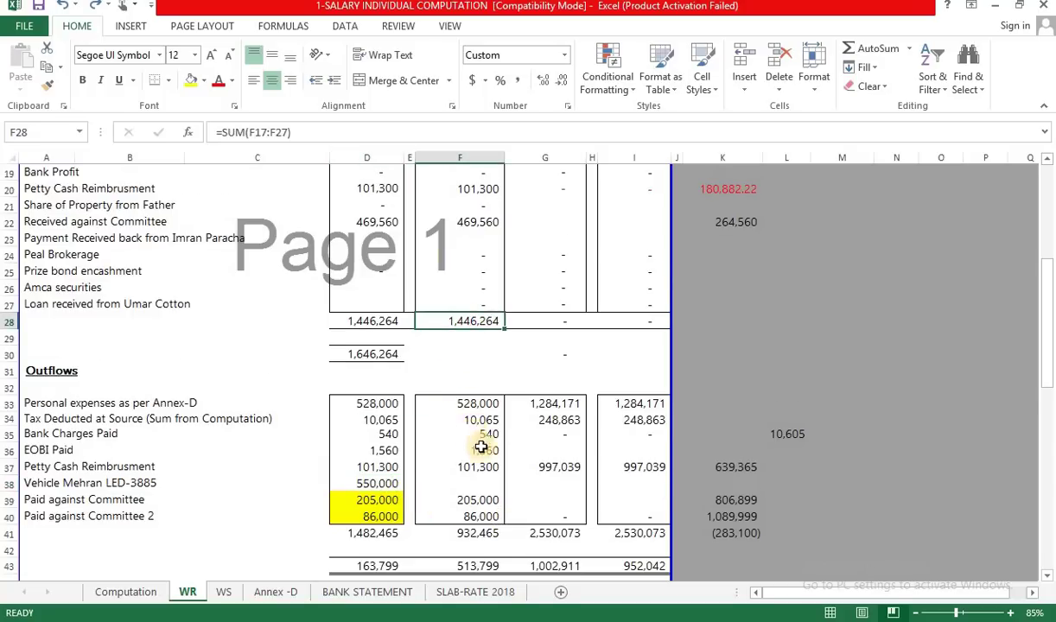
scroll(484, 432, "down", 1)
left_click(484, 516)
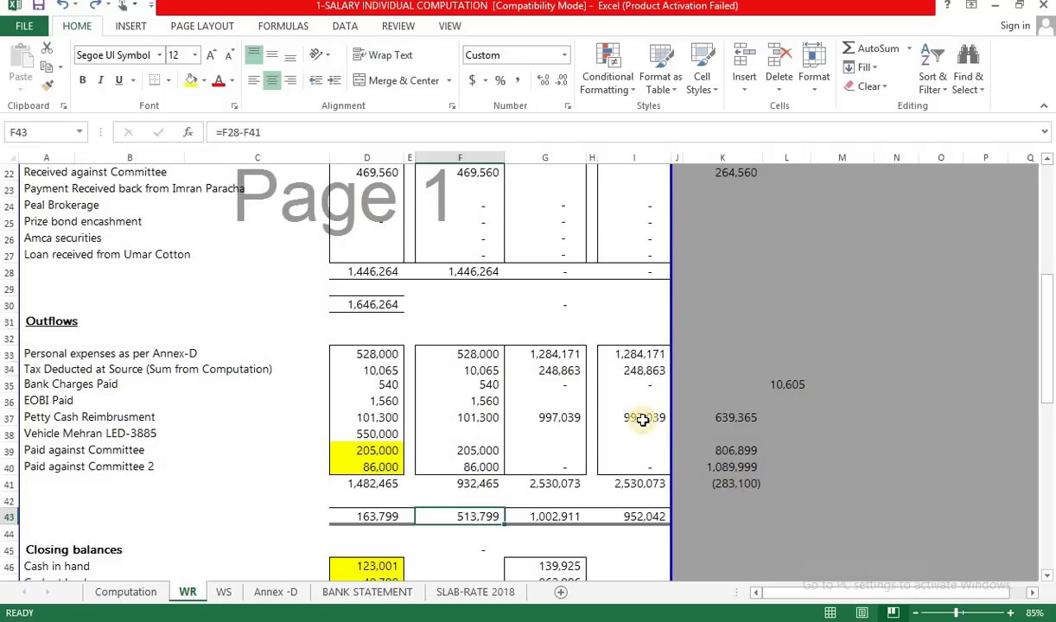
- Review the Wealth Reconciliation outflow entries in F39 and F37, the totals in F28 and F41, and the net increase formula in F43
left_click(474, 451)
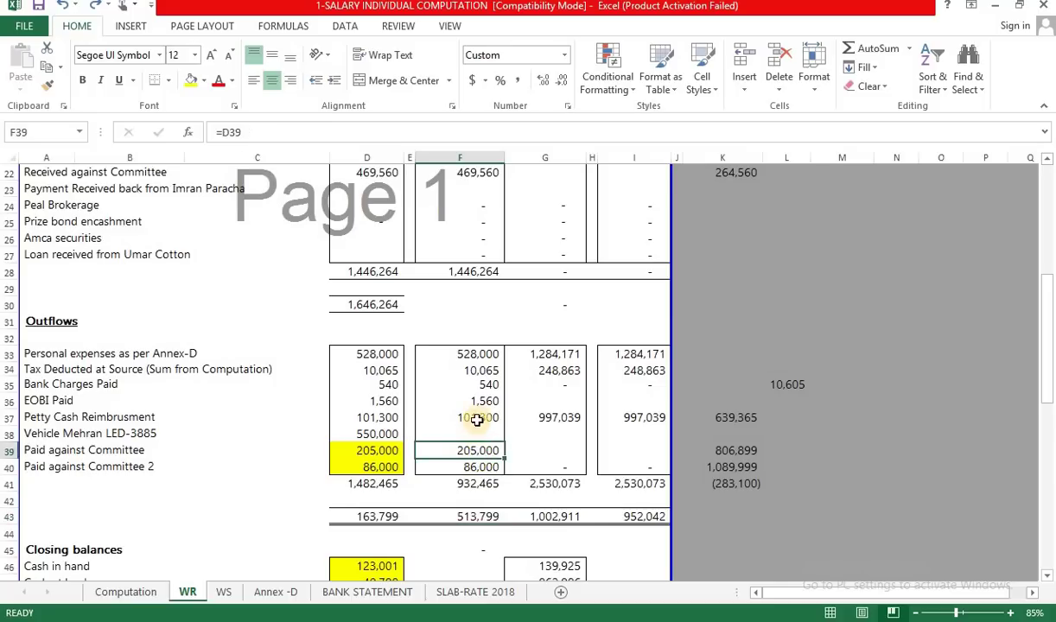
key("Up")
key("Up")
scroll(483, 380, "up", 1)
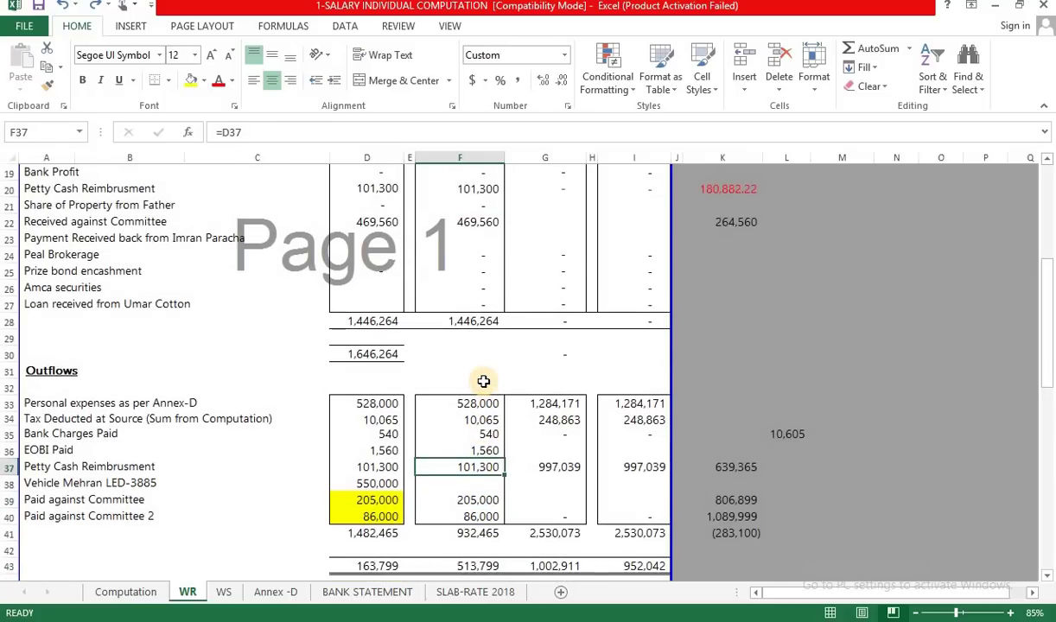
left_click(478, 319)
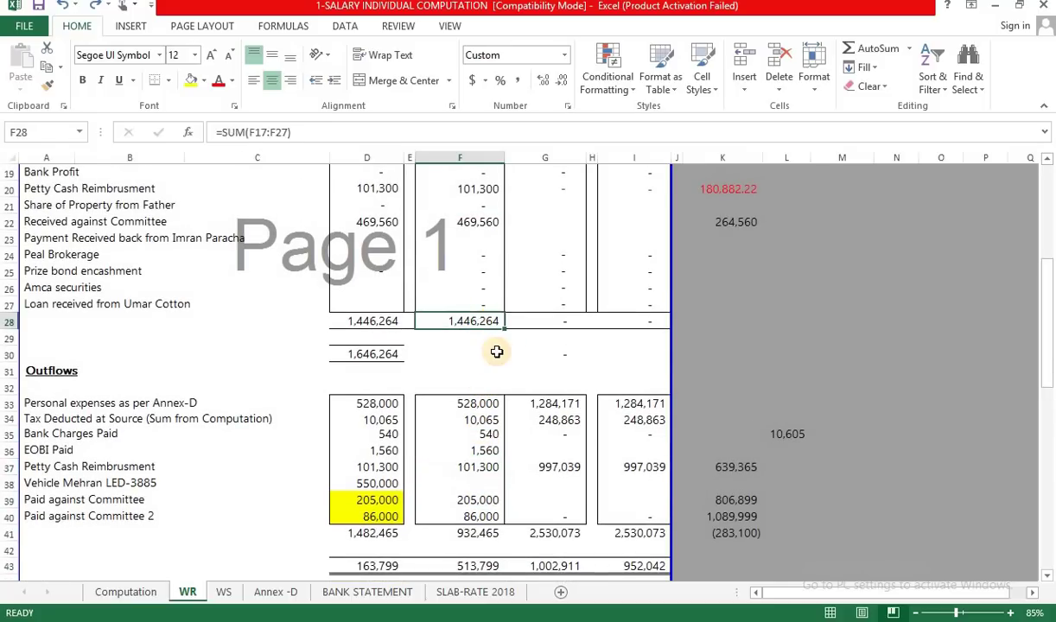
left_click(497, 533)
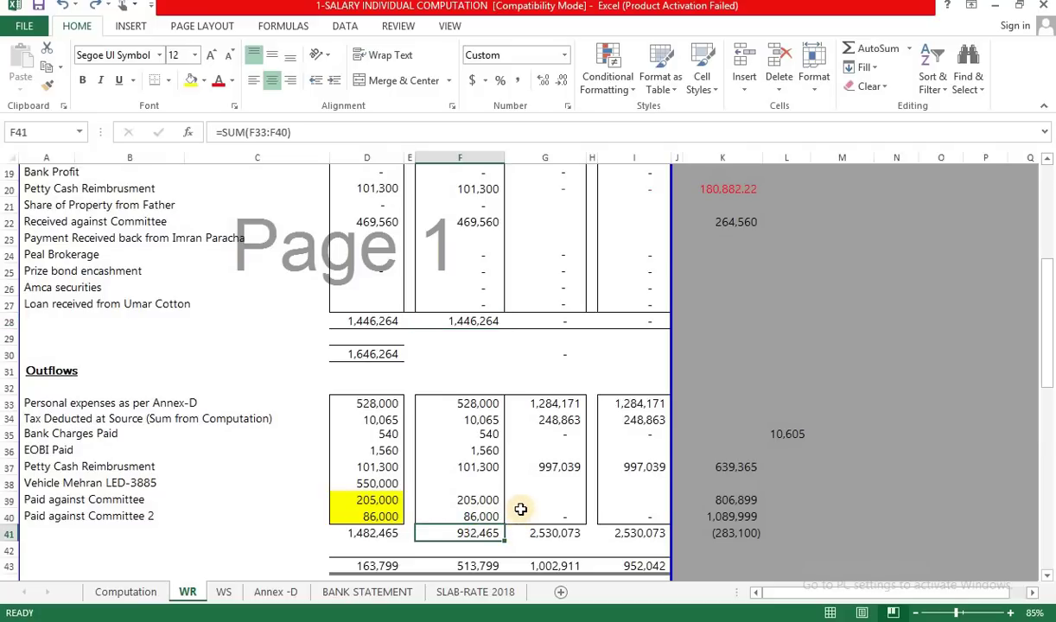
scroll(517, 501, "down", 1)
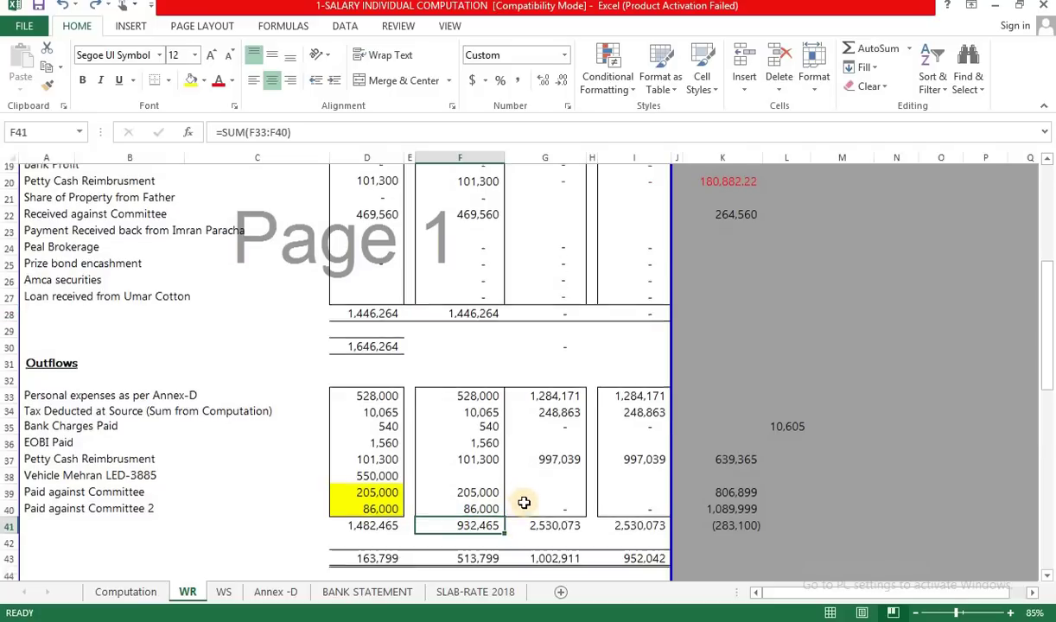
left_click(473, 515)
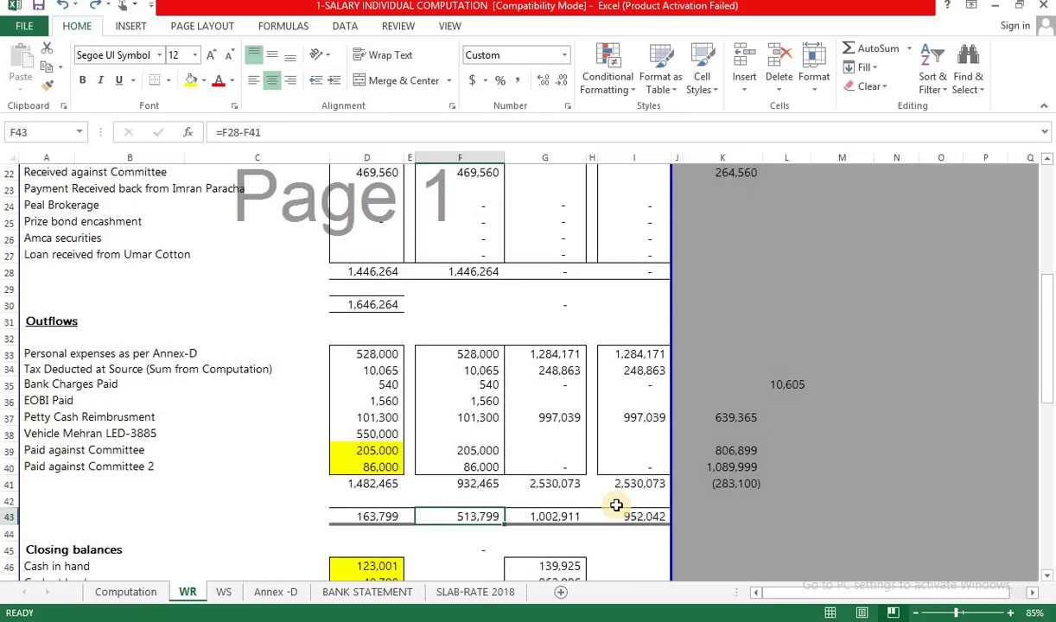
- Trace the opening net wealth in F10 to its source on the WS sheet, and check F11 and the closing net wealth in F9
scroll(615, 504, "up", 7)
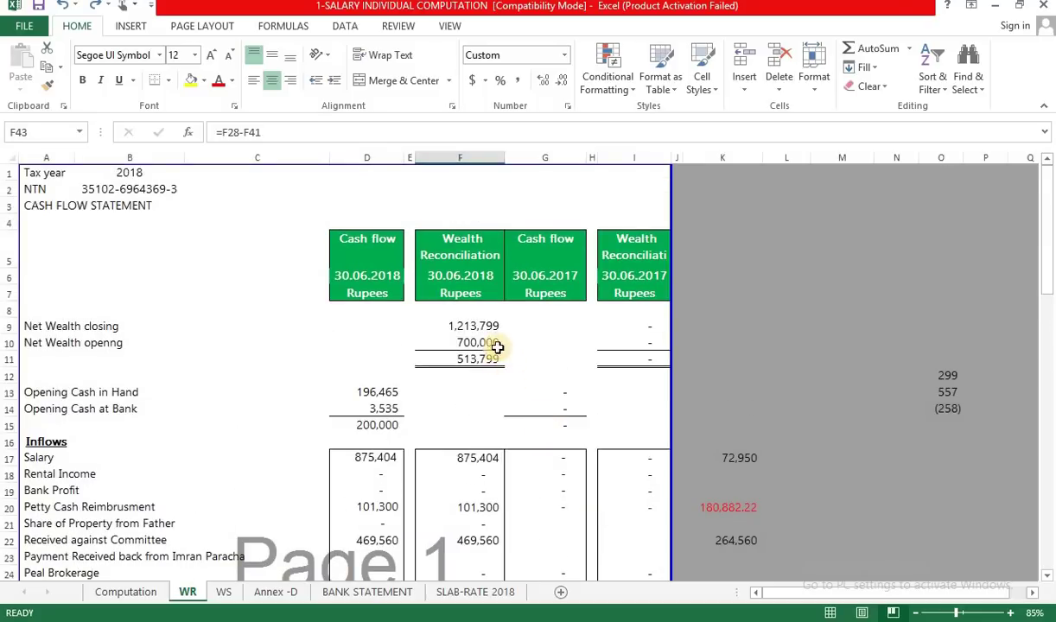
left_click(497, 346)
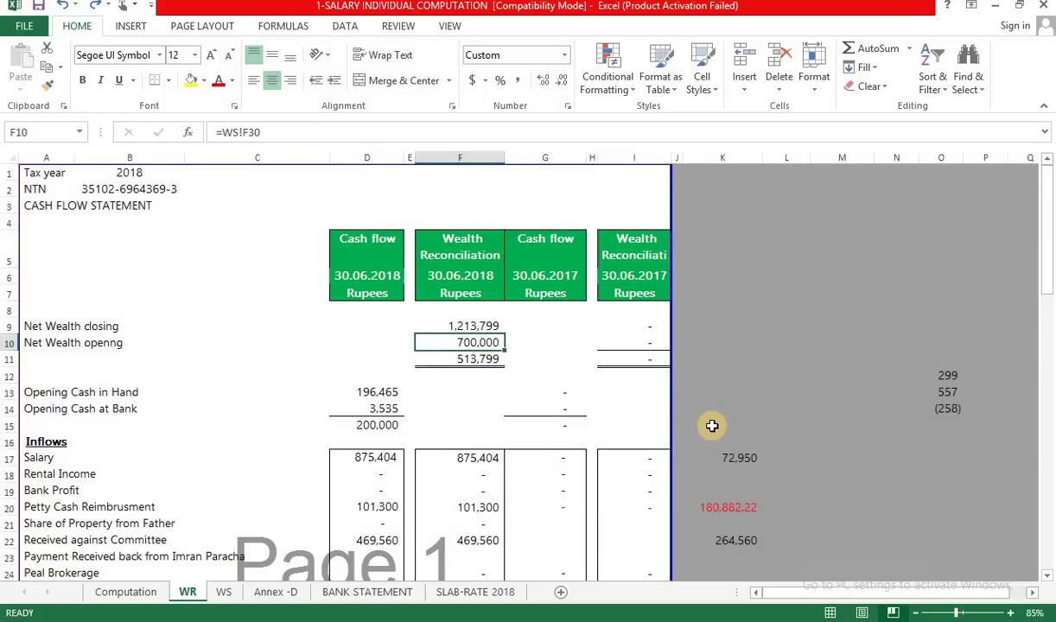
key("ctrl+bracketleft")
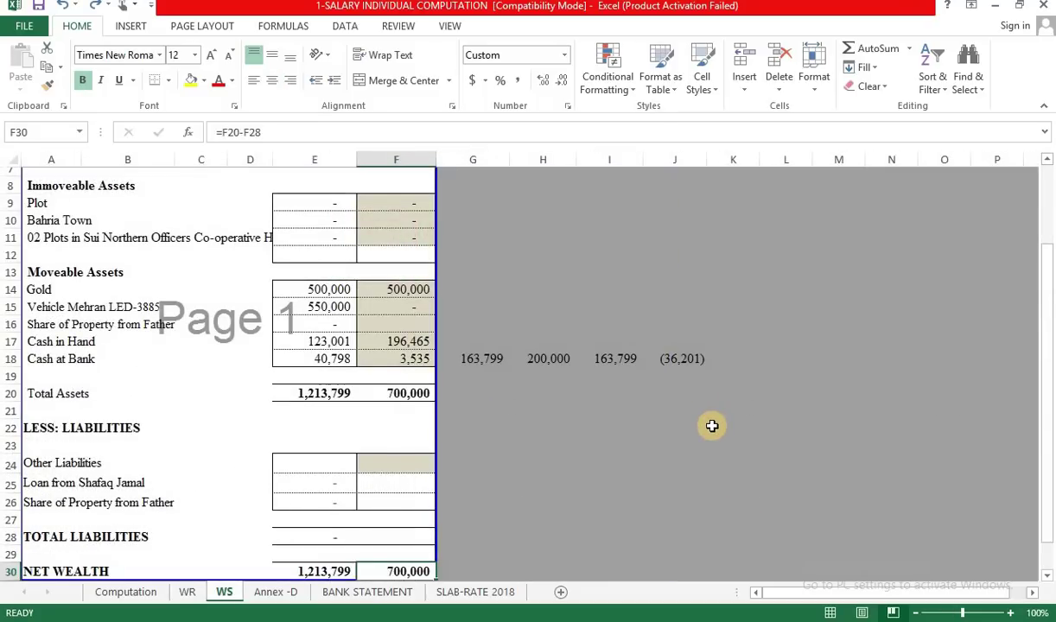
key("F5")
key("Return")
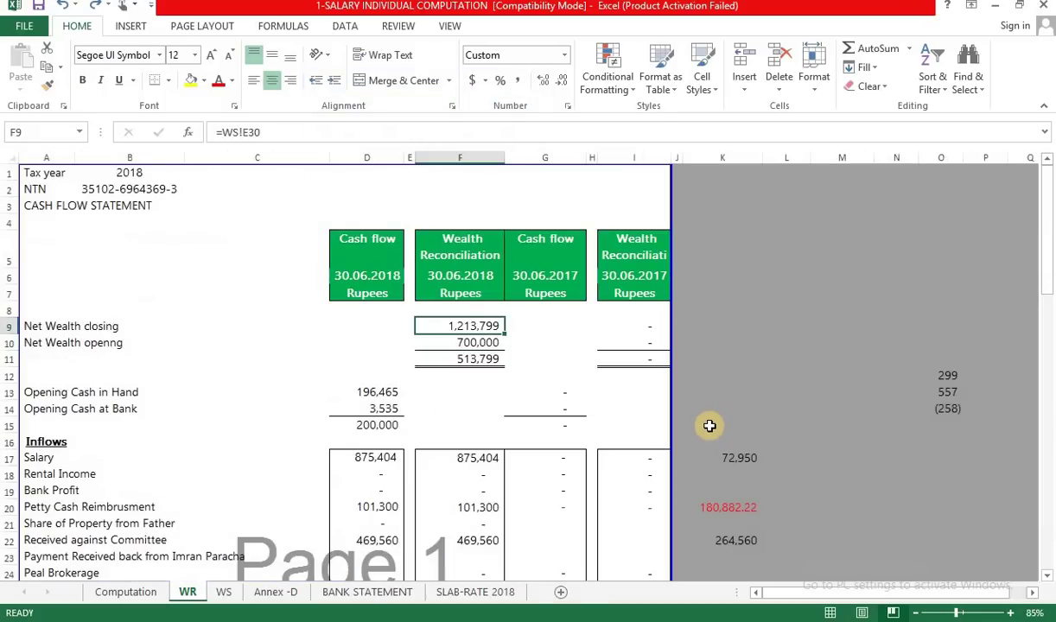
key("Down")
key("Down")
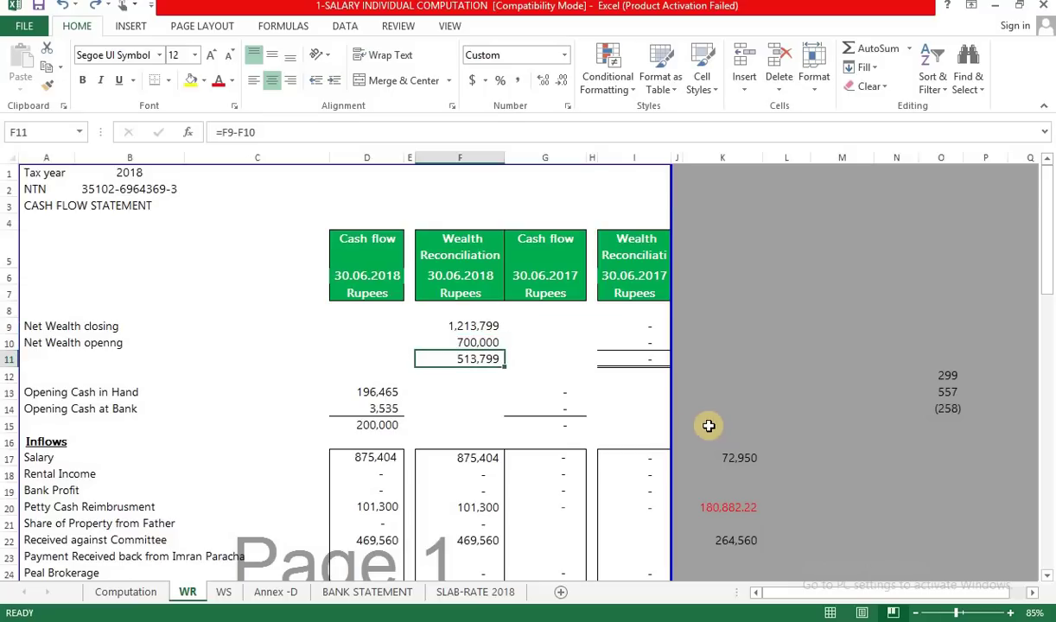
left_click(469, 327)
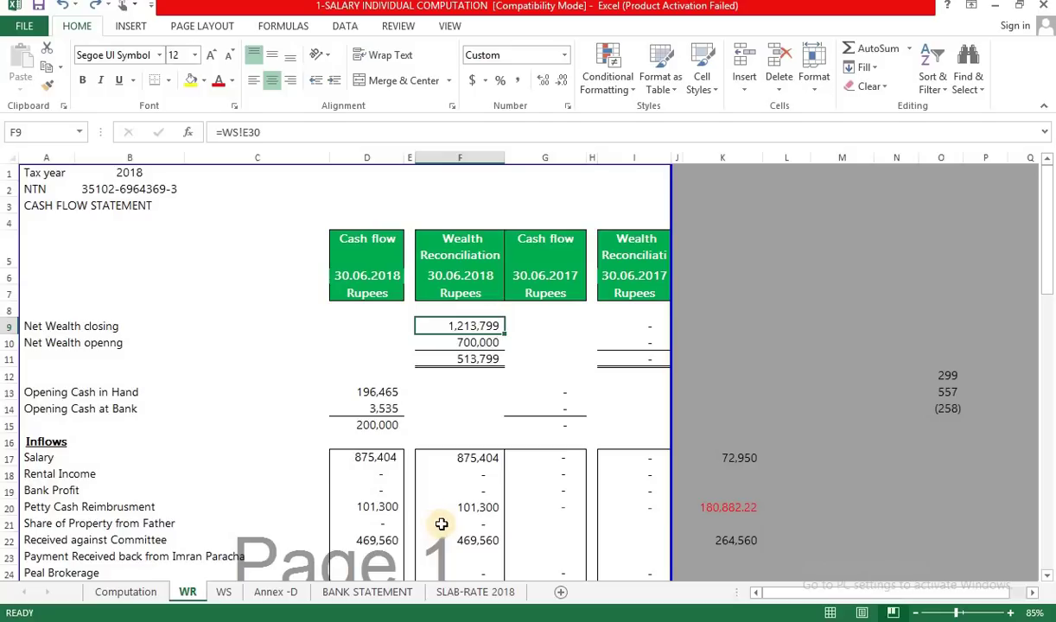
- Examine the 2018 moveable assets in E14:E18 of the WS sheet, including the gold, vehicle, cash in hand and cash at bank entries
left_click(224, 594)
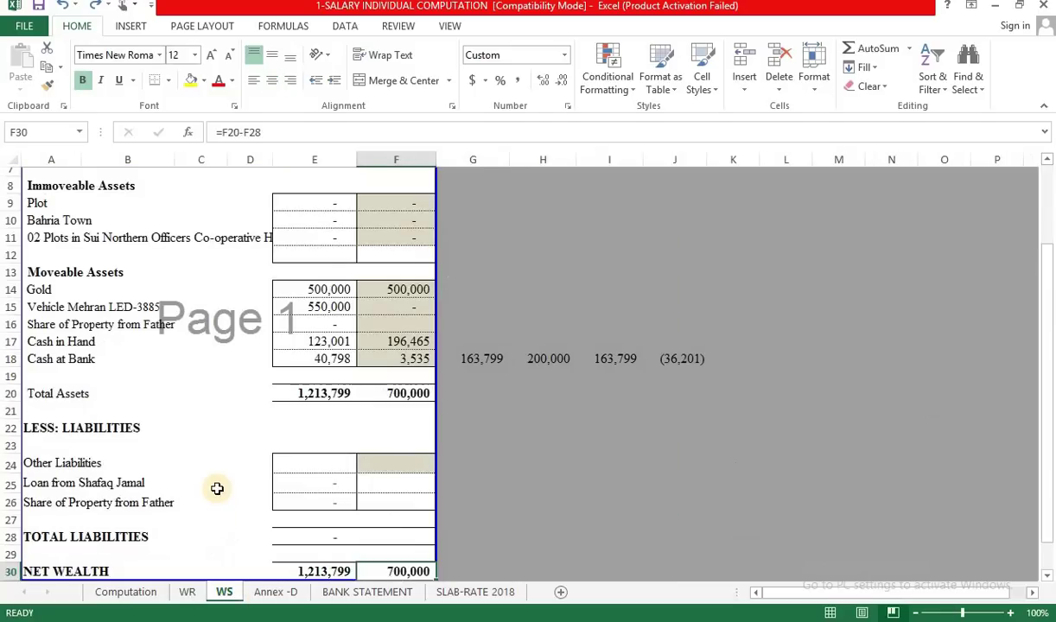
scroll(316, 429, "up", 2)
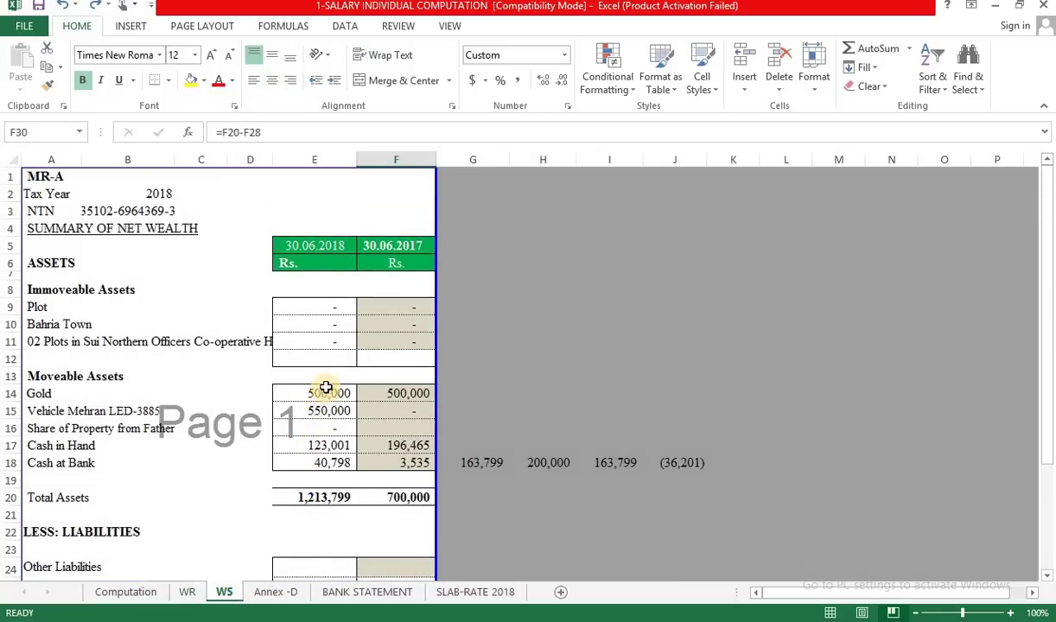
left_click(325, 392)
left_click(332, 410)
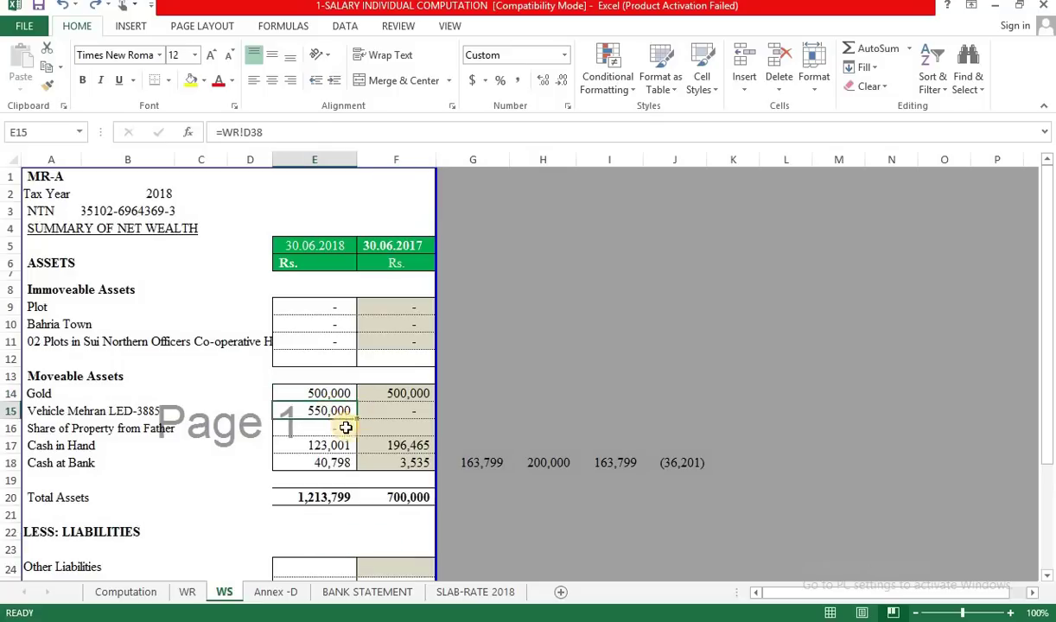
left_click(335, 441)
left_click_drag(332, 441, 338, 462)
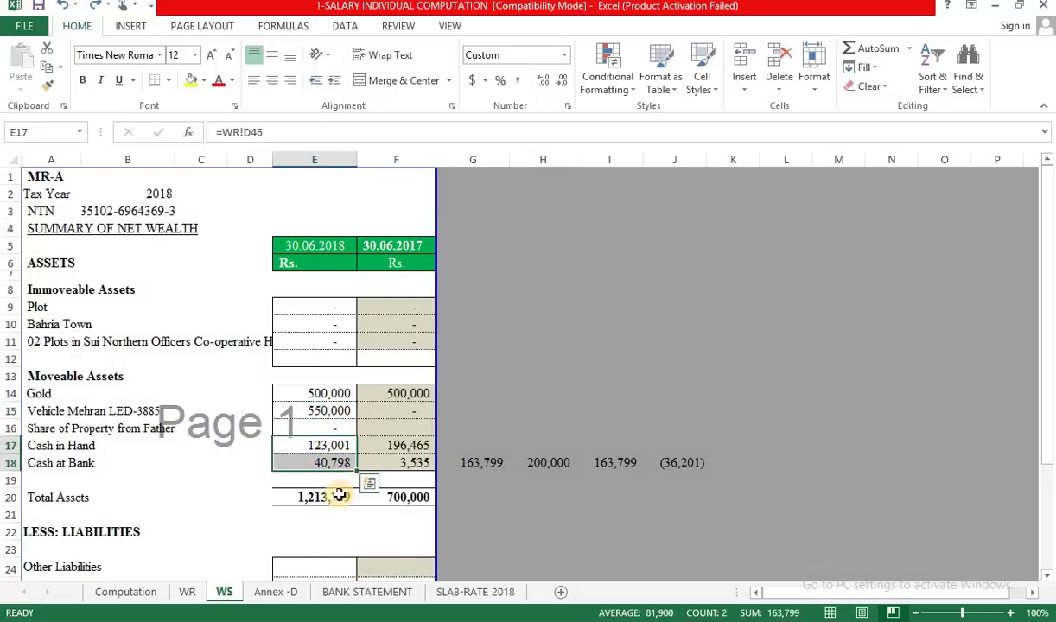
left_click_drag(332, 393, 349, 464)
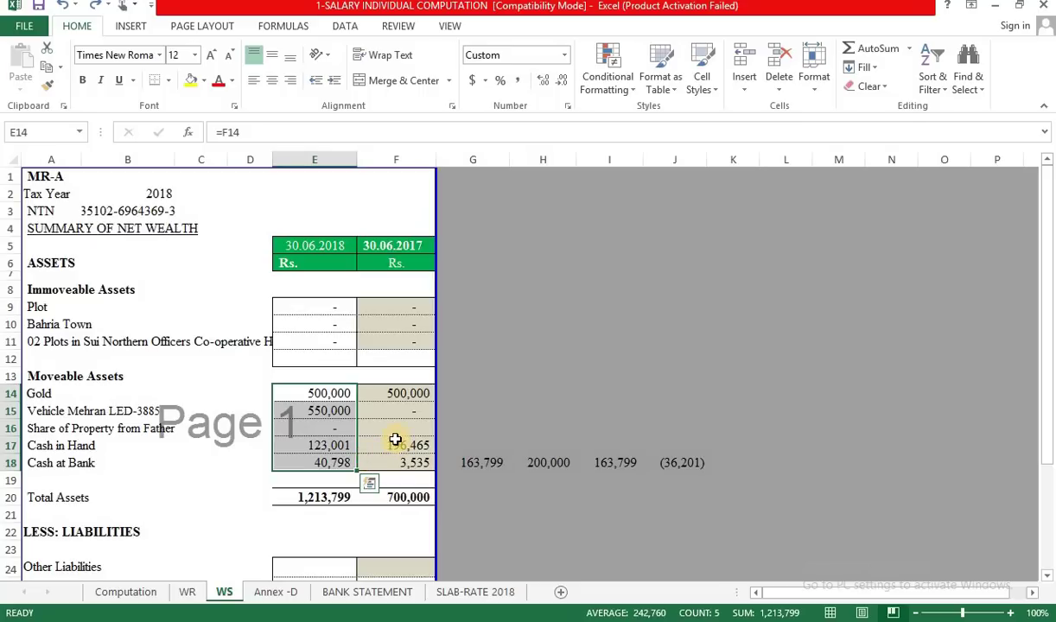
- Check the petty cash reimbursement inflow in D20 on the WR sheet and view the inflows and outflows below it
left_click(186, 591)
scroll(350, 494, "down", 1)
left_click(361, 459)
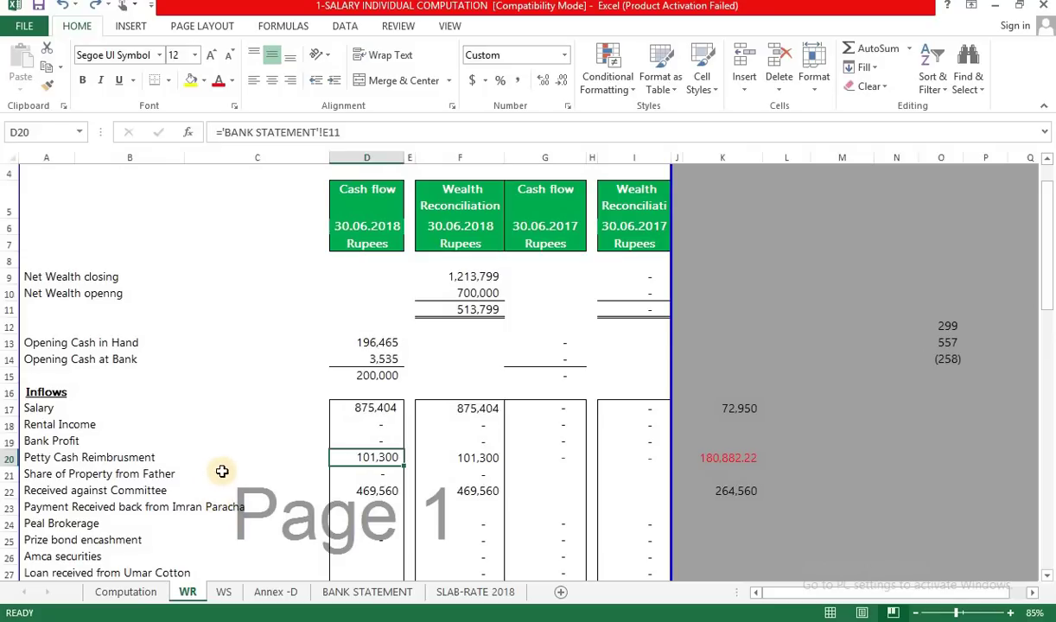
scroll(227, 469, "down", 3)
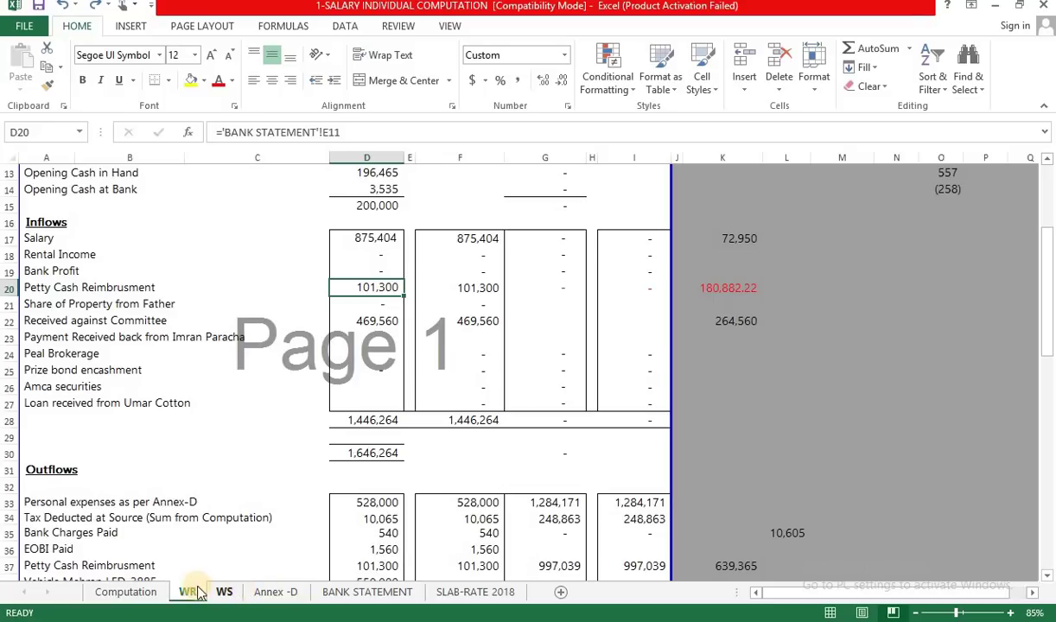
- Inspect the basic salary in C8, the medical allowance formula in C9 and the net salary formula in C11 on the Computation sheet
left_click(127, 592)
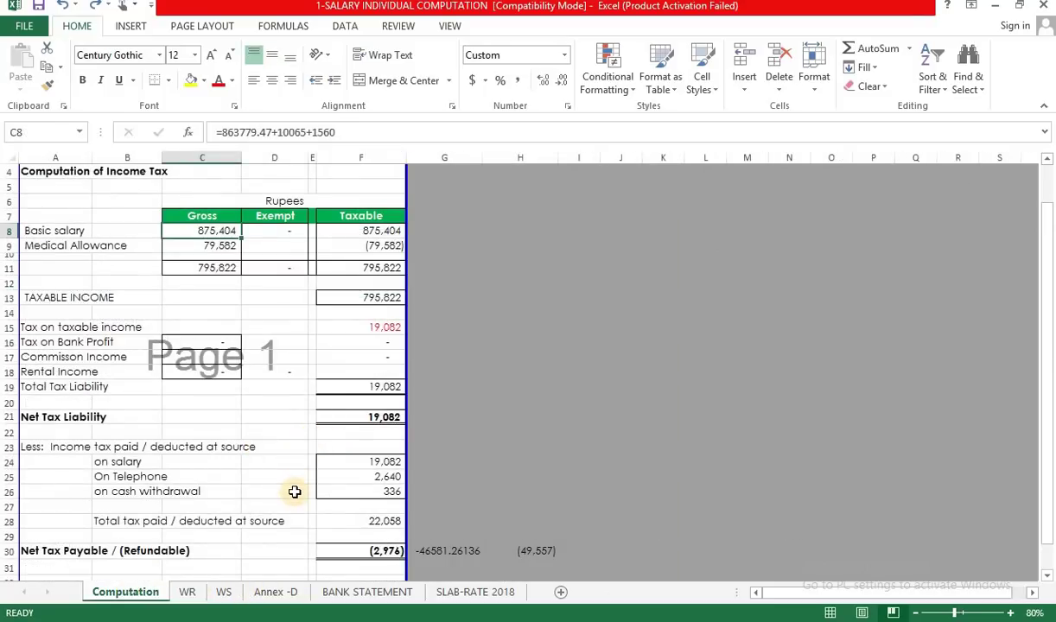
left_click(216, 247)
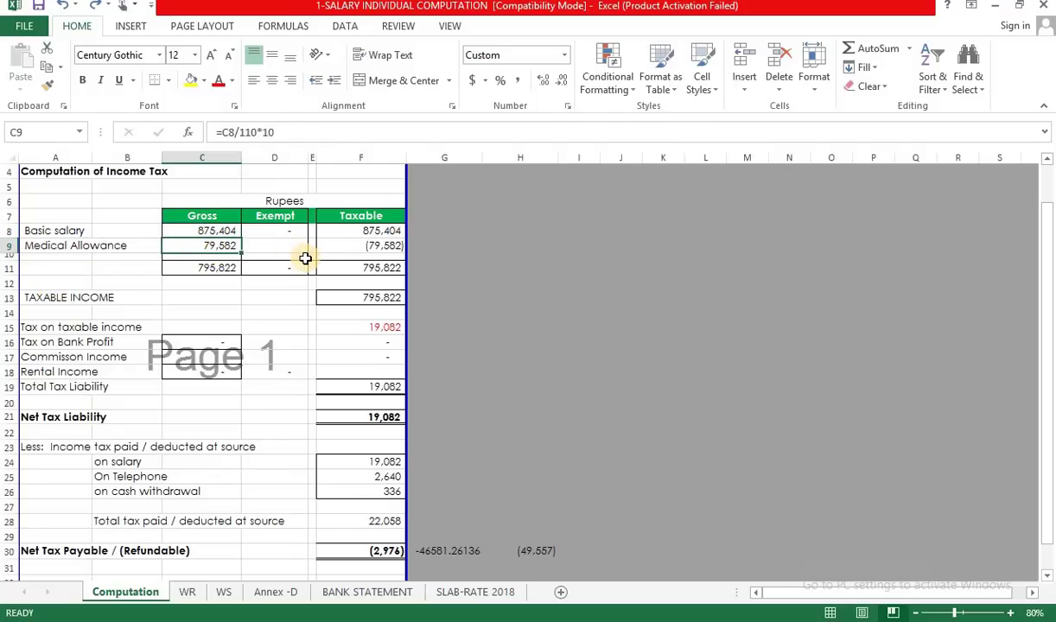
key("Up")
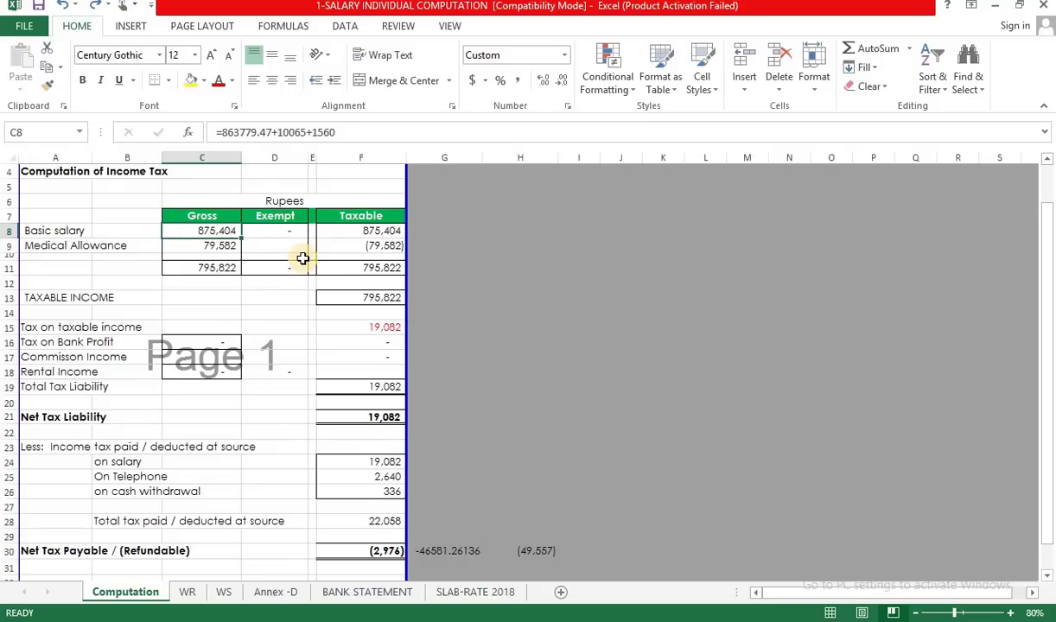
key("Down")
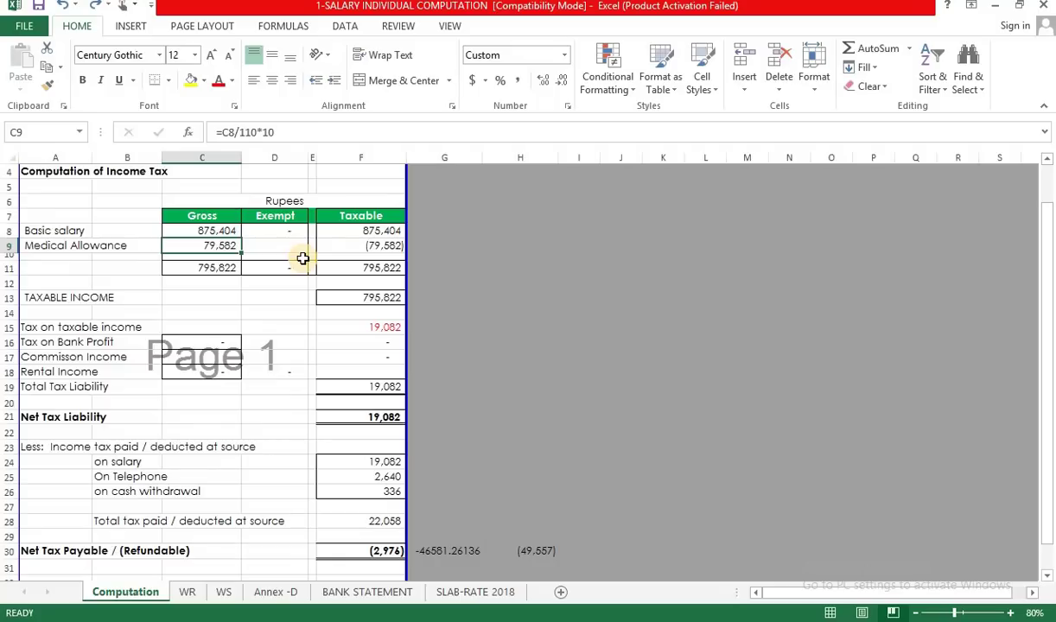
key("Left")
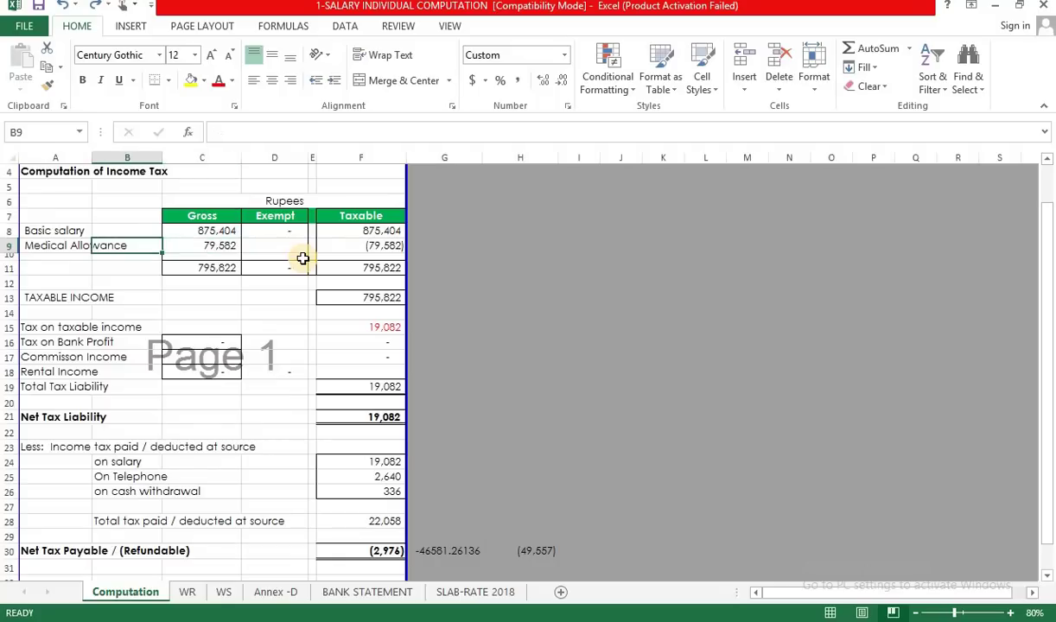
key("Right")
key("Down")
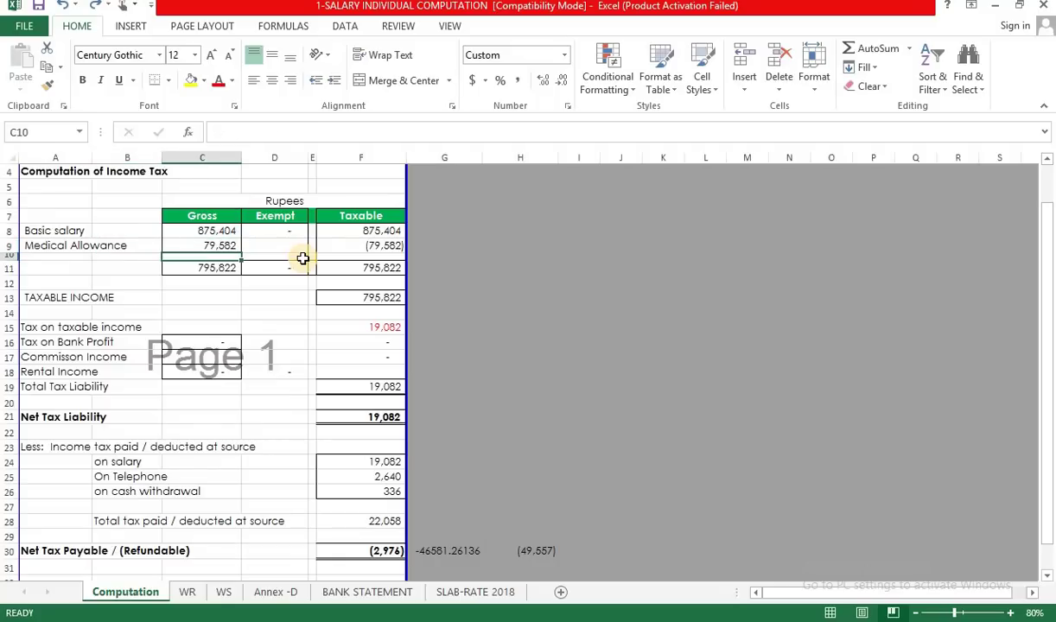
key("Down")
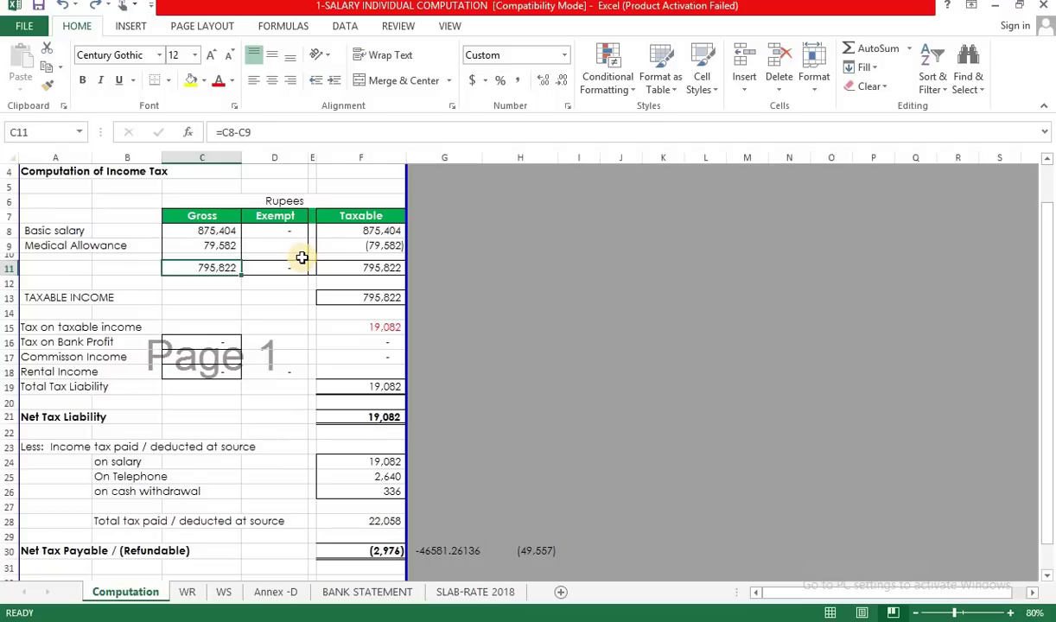
- Look up the 750,001-1,400,000 slab's limits, fixed tax and rate on the SLAB-RATE 2018 sheet, comparing the fixed tax with K6
left_click(468, 592)
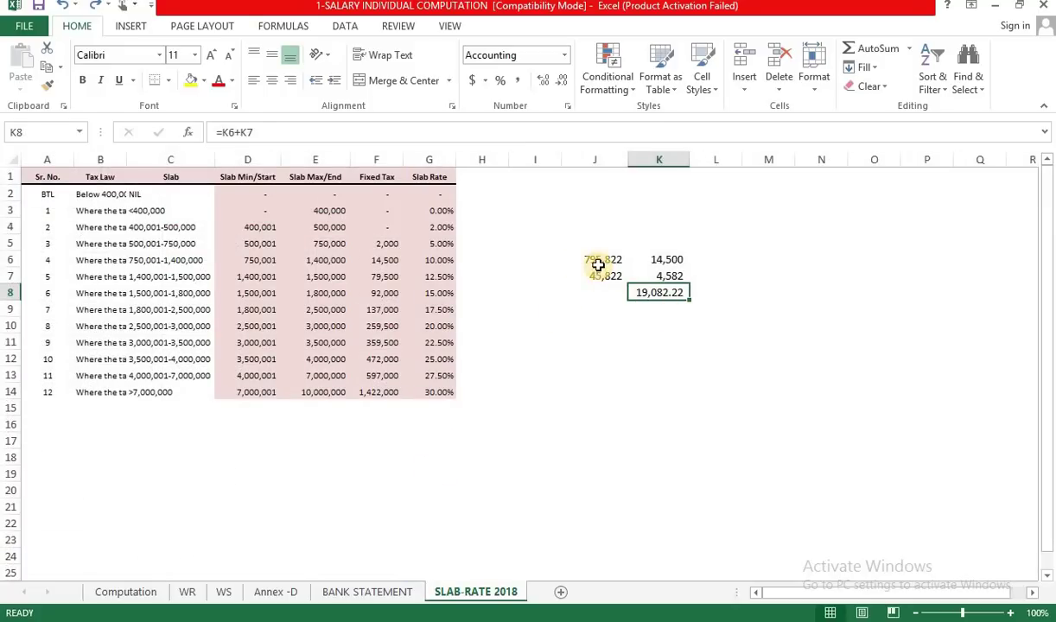
left_click_drag(255, 263, 313, 263)
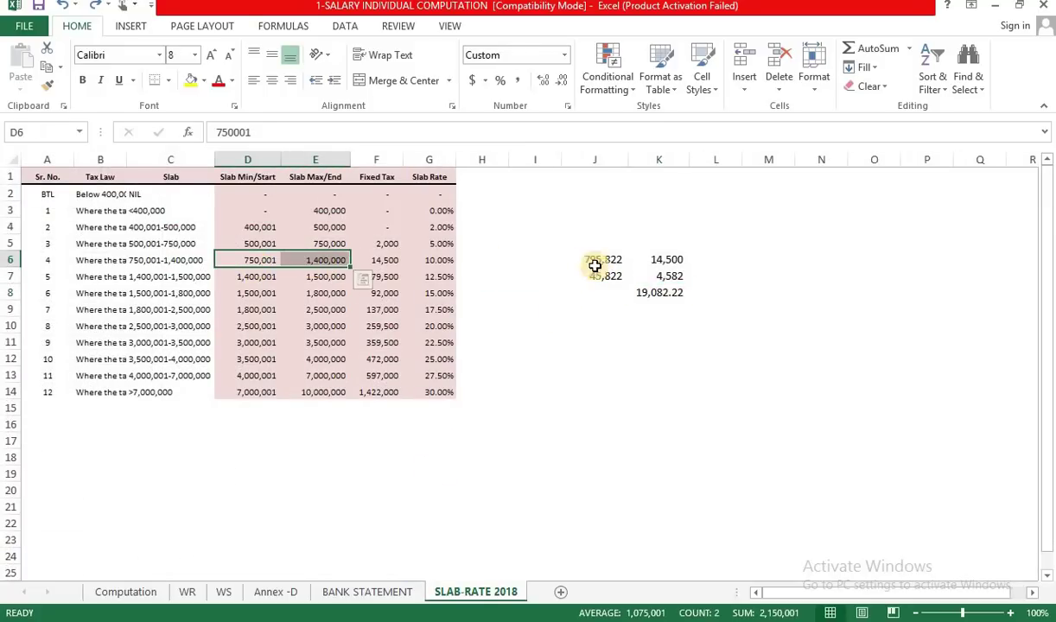
left_click(666, 262)
left_click(393, 258)
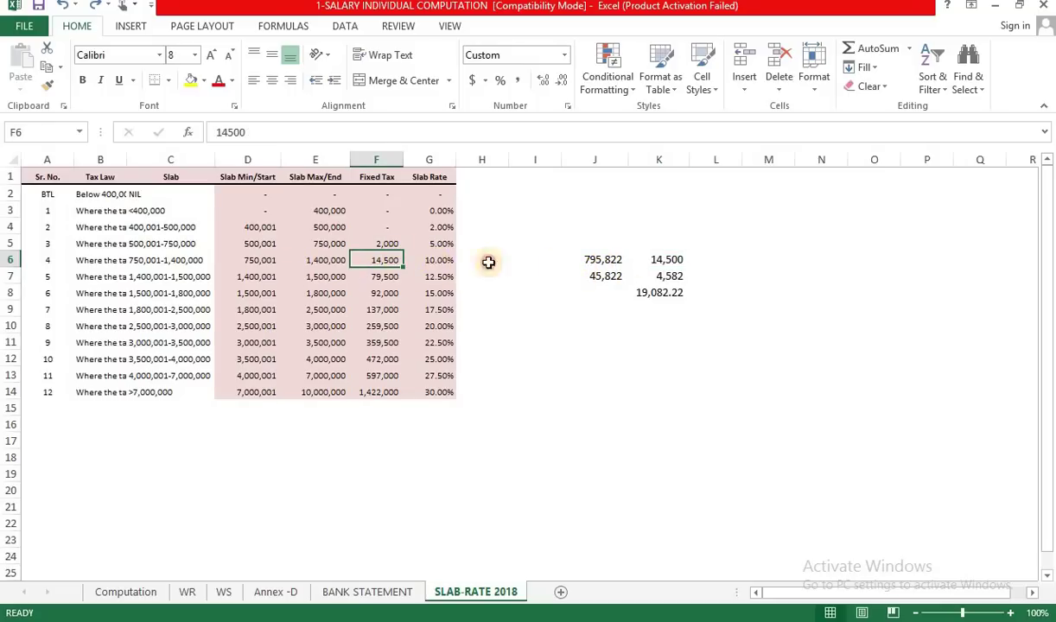
key("Right")
- Inspect the slab tax working: the excess over the slab threshold in J7, the tax on it in K7 and the total in K8
left_click(608, 275)
key("F2")
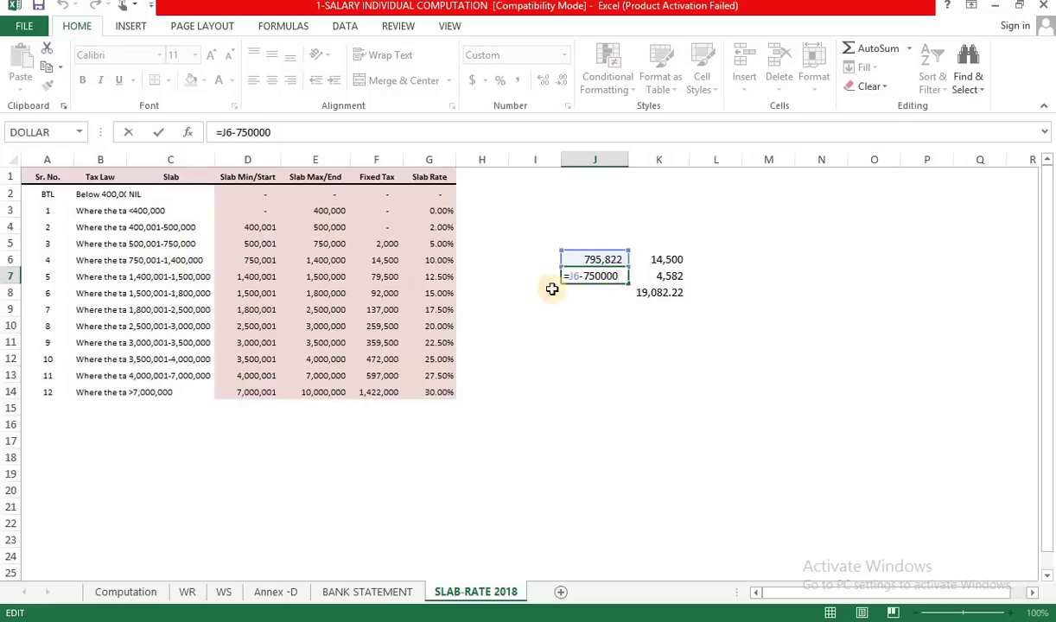
key("Escape")
left_click(648, 280)
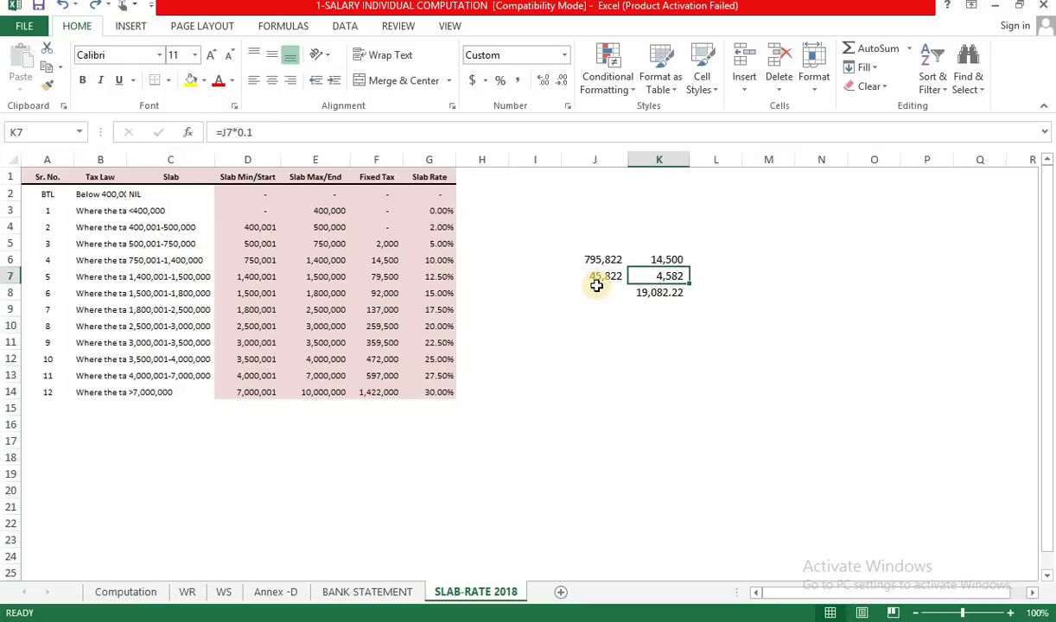
left_click(672, 306)
key("Up")
- Compare the tax on taxable income in F15 with the basic salary in C8 and the salary tax deducted in F24 on the Computation sheet
left_click(138, 593)
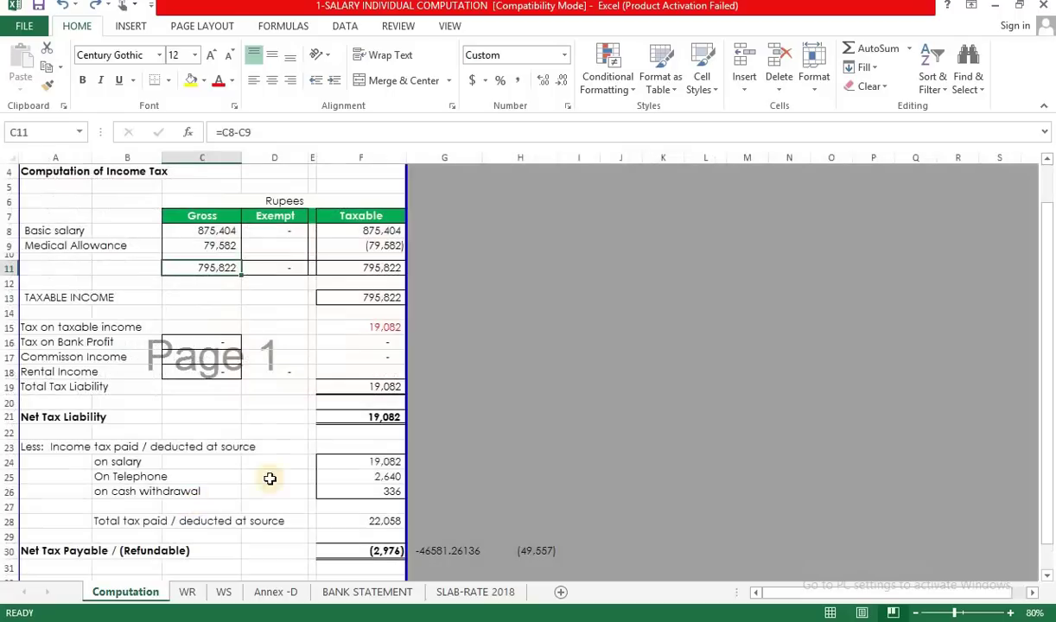
left_click(398, 328)
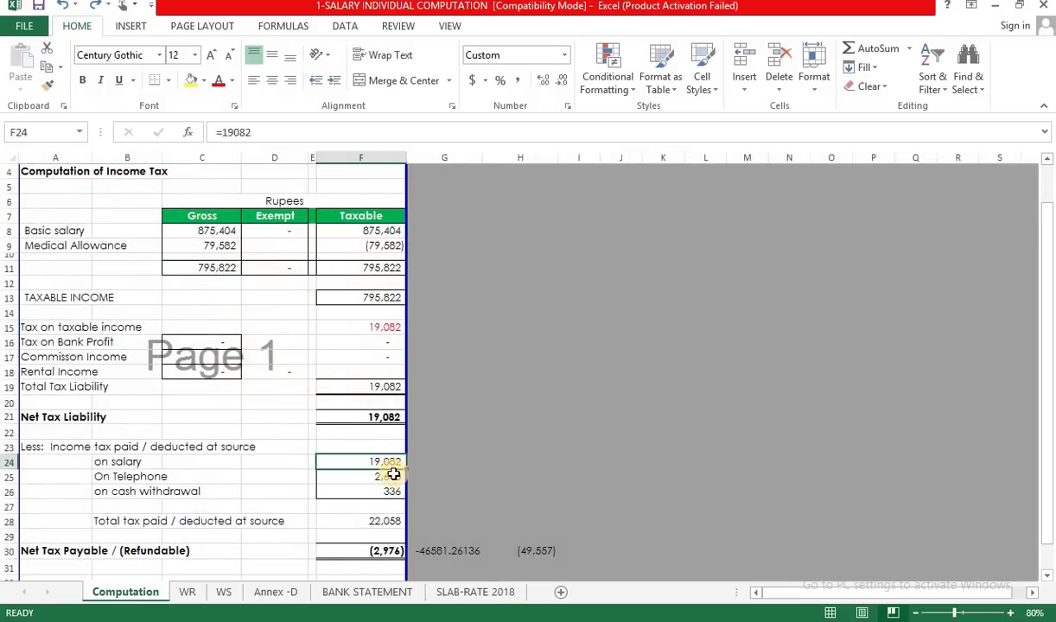
left_click(216, 231)
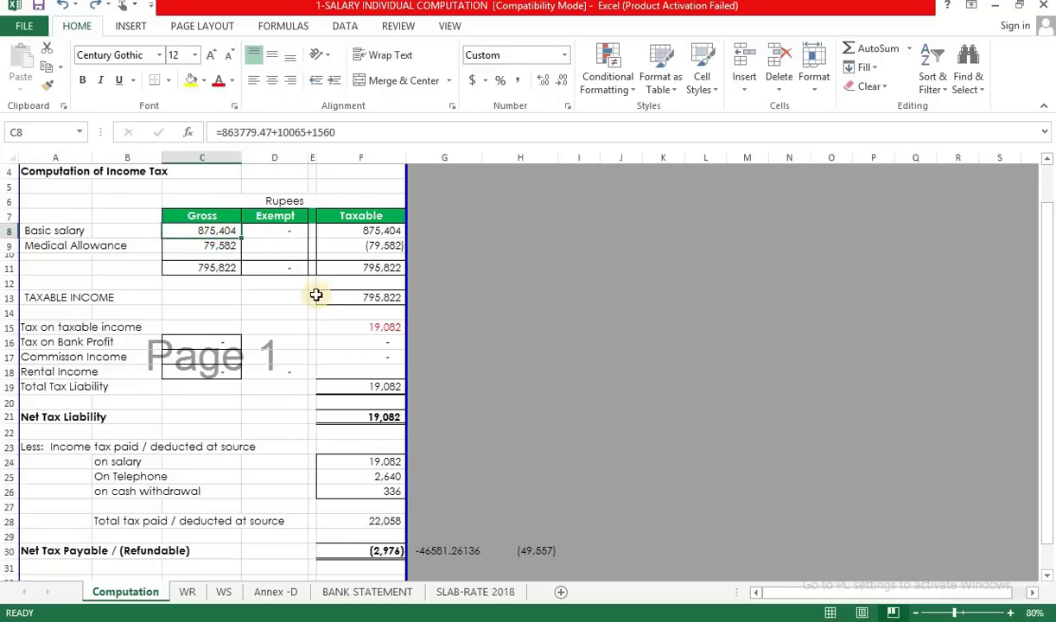
left_click(361, 458)
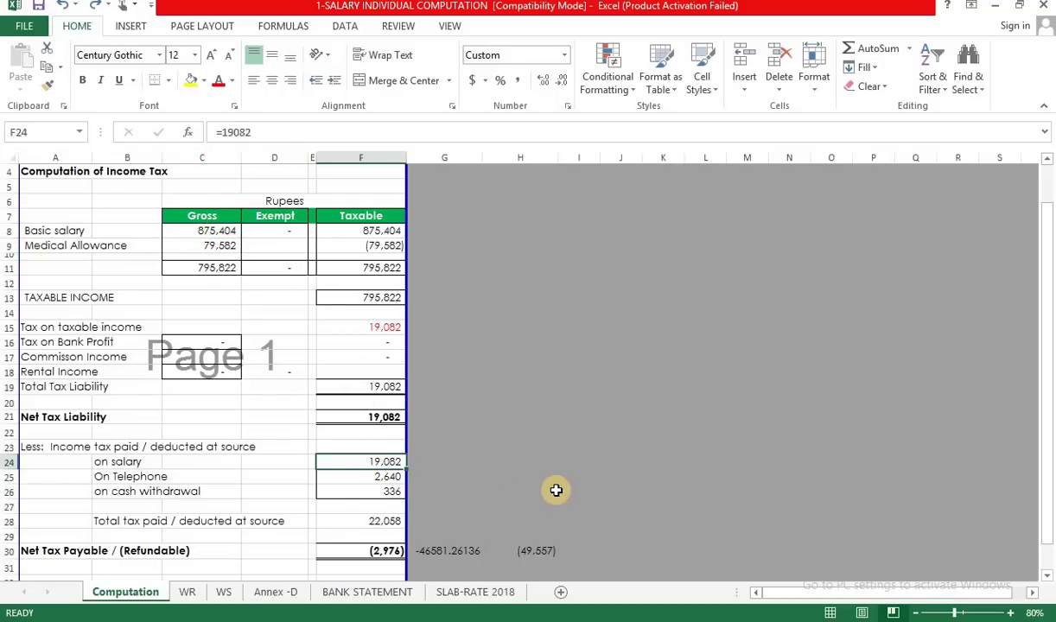
- Set the income tax deducted at source on salary in F24 of the Computation sheet to 10,065
type("100,0")
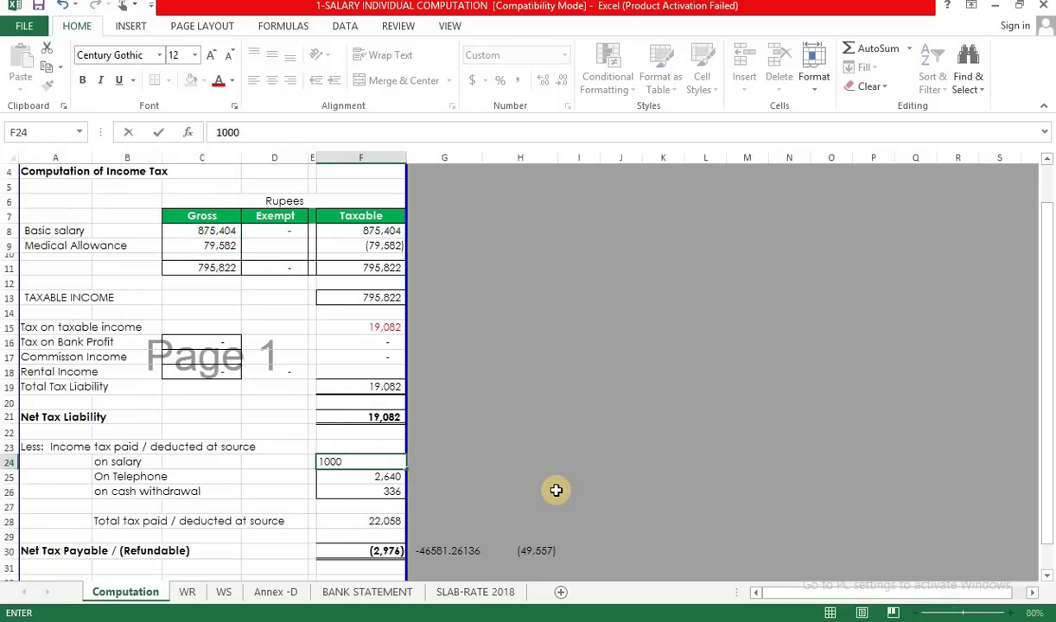
type("65")
key("Return")
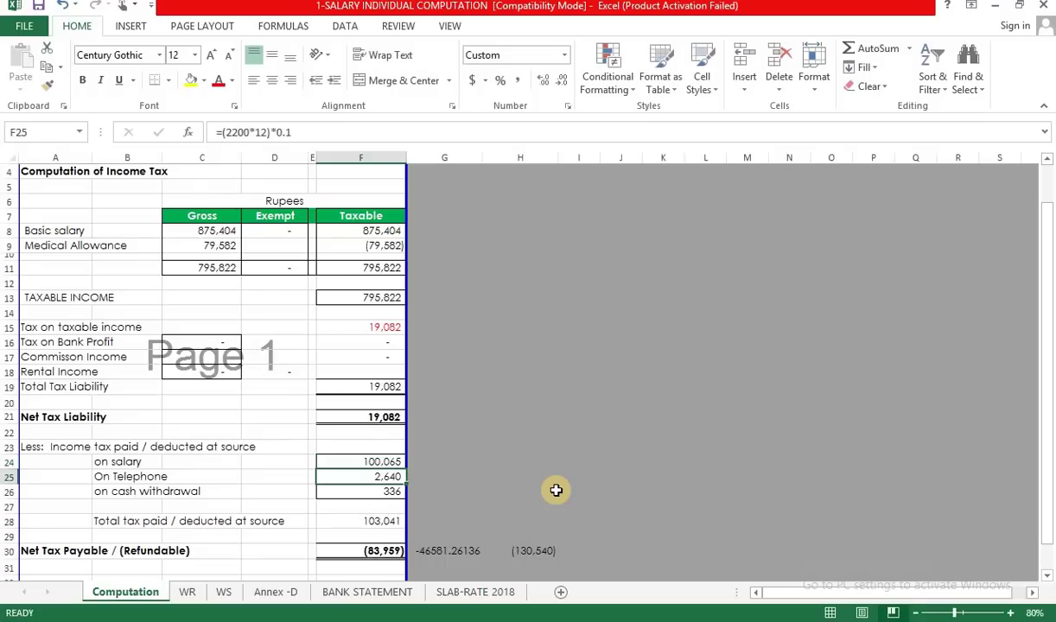
key("Up")
key("F2")
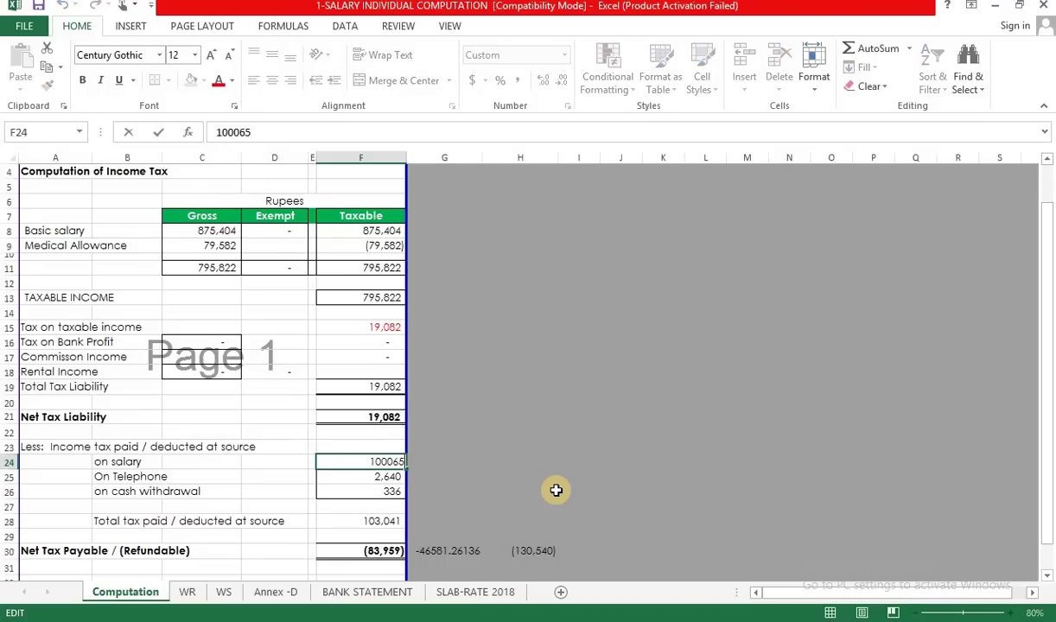
key("Escape")
key("Down")
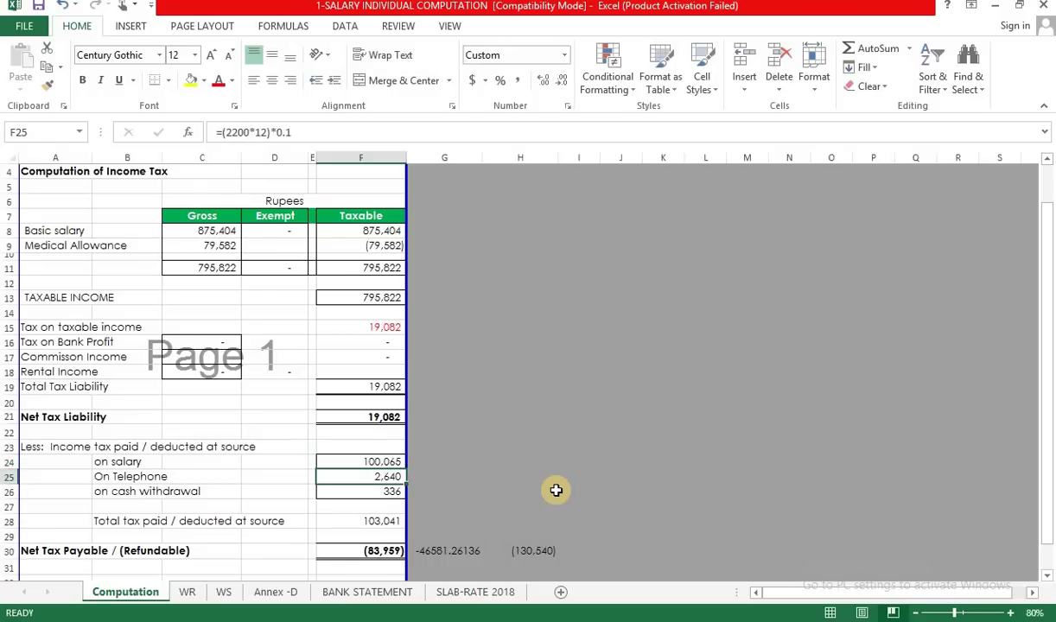
key("Up")
key("F2")
key("Left")
key("Left")
key("Left")
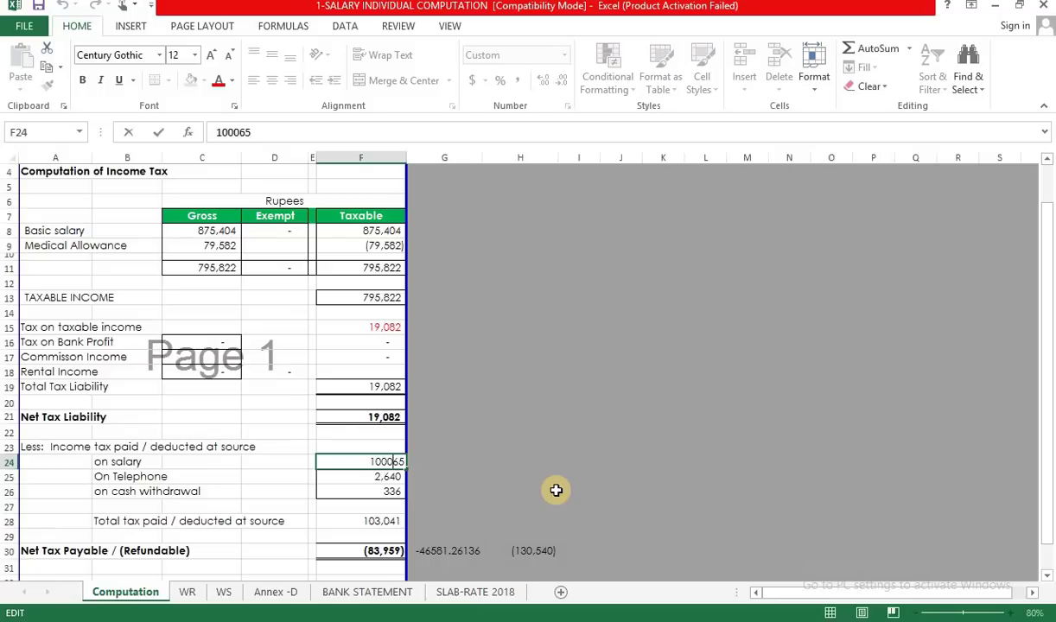
key("BackSpace")
key("ctrl+Return")
key("Down")
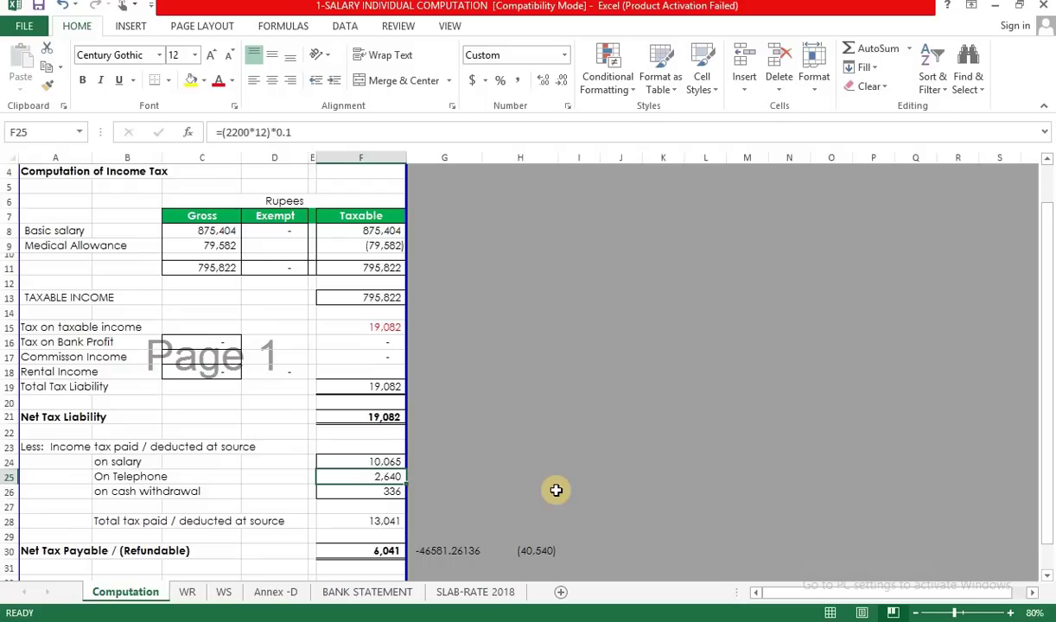
- Inspect the tax deducted on salary, telephone and cash withdrawal in F24:F26 and the total formula in F28
key("Up")
key("Up")
key("Up")
key("Up")
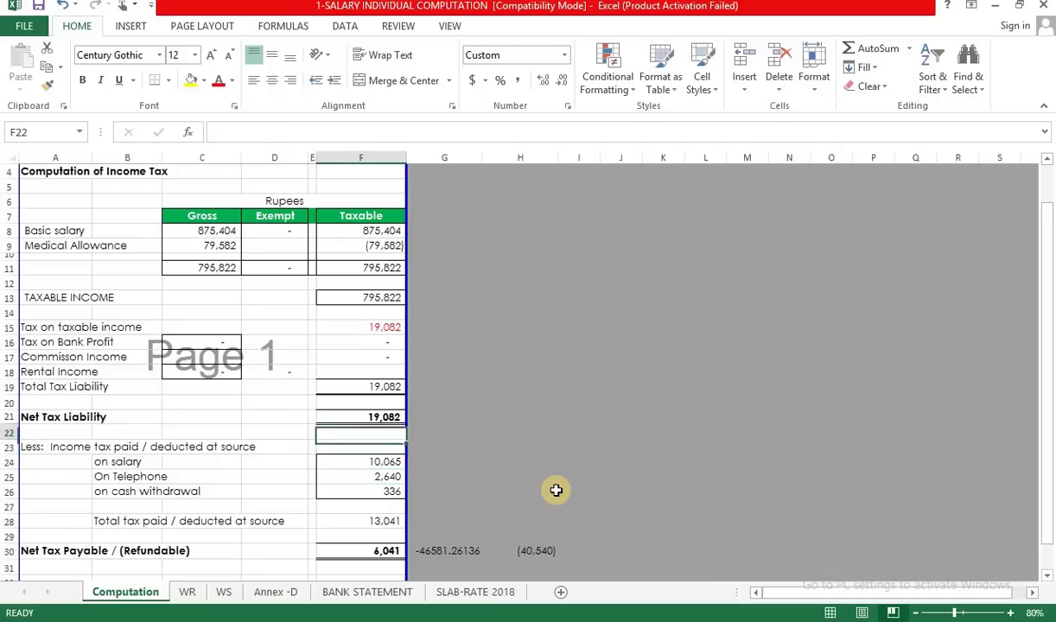
key("Down")
key("Down")
key("Down")
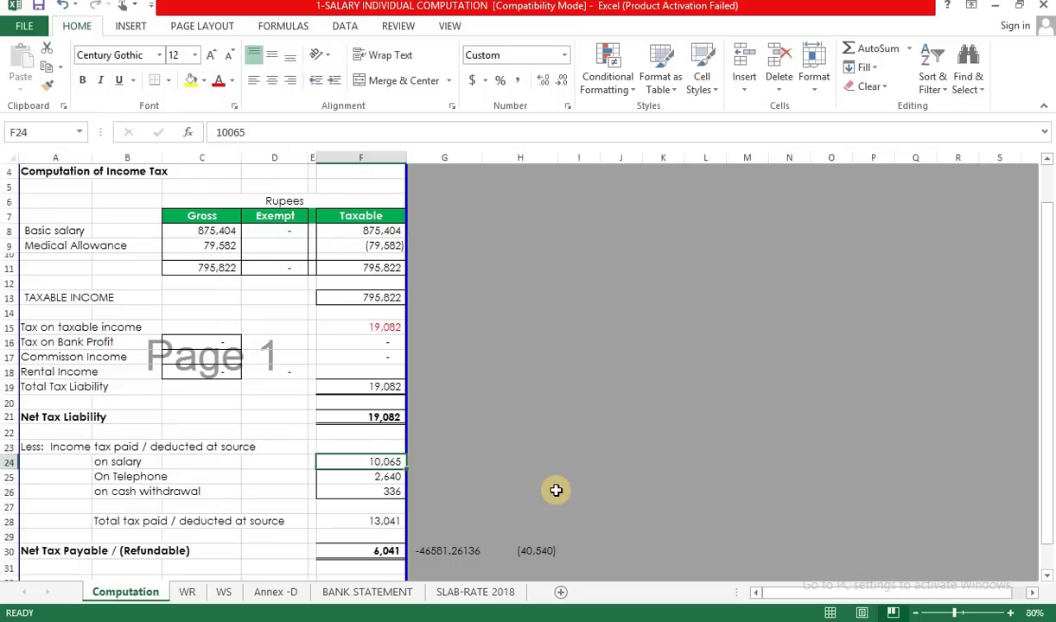
key("Down")
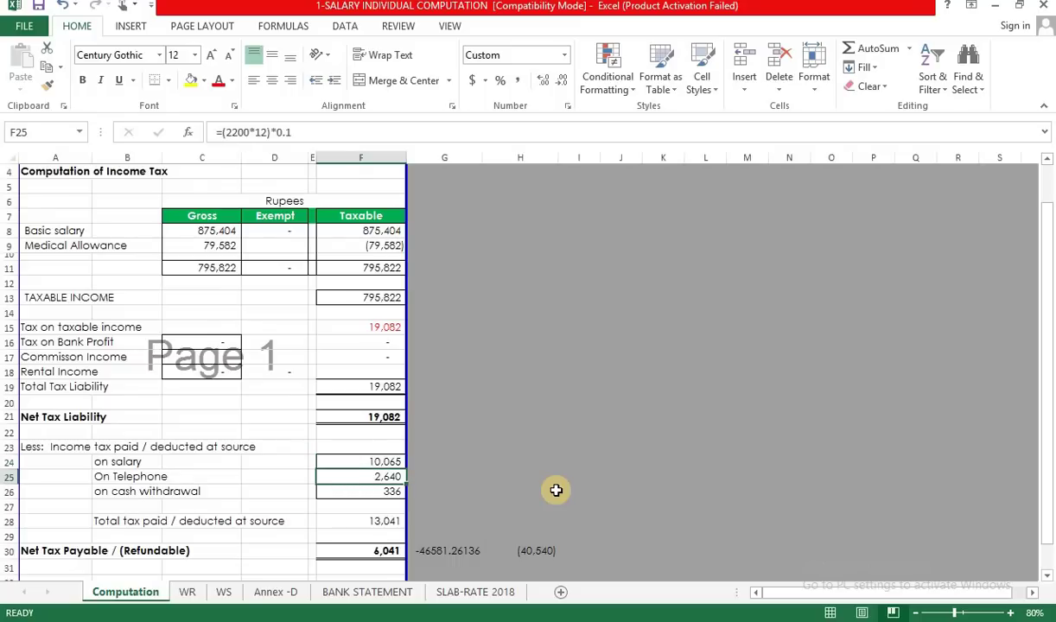
key("Down")
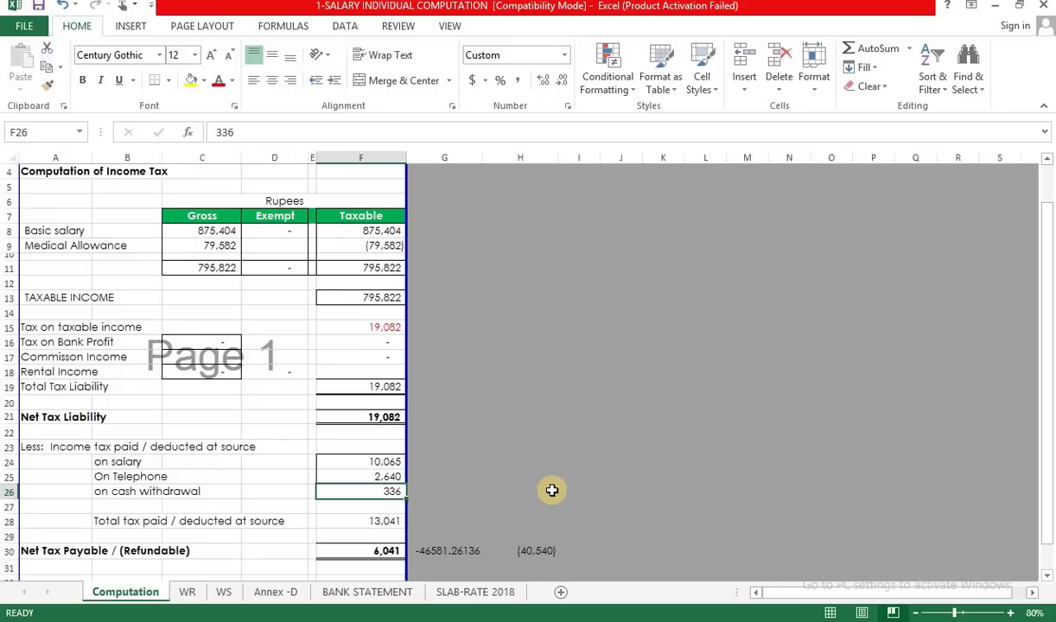
key("Down")
key("Down")
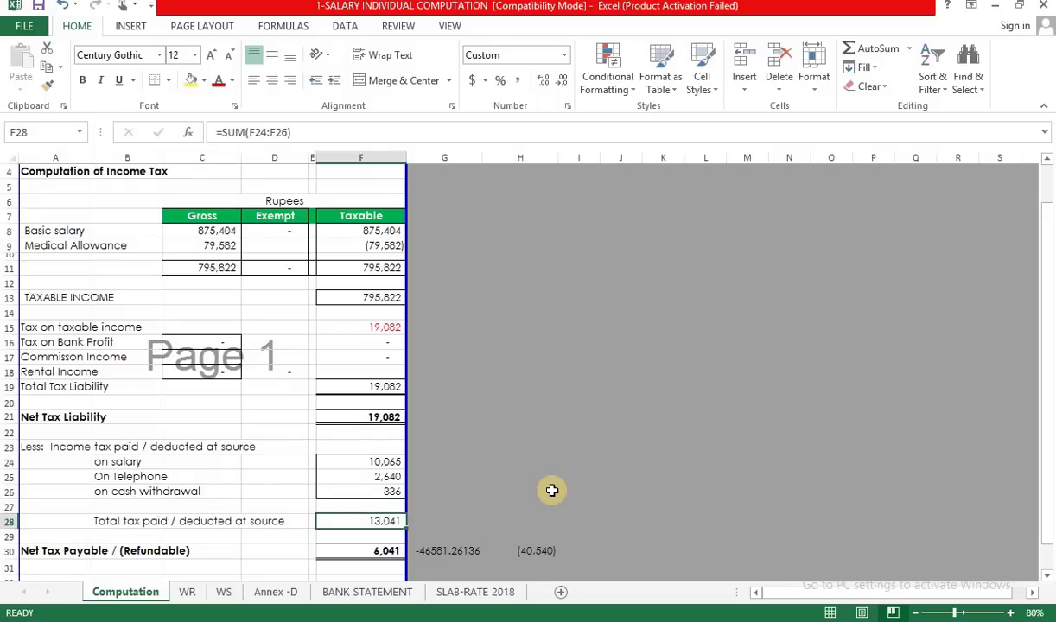
- Compare the tax liability in F19:F21 with the total tax deducted in F28 and the net tax payable in F30
key("Up")
key("Up")
key("Up")
key("Up")
key("Up")
key("Up")
key("Up")
key("Up")
key("Up")
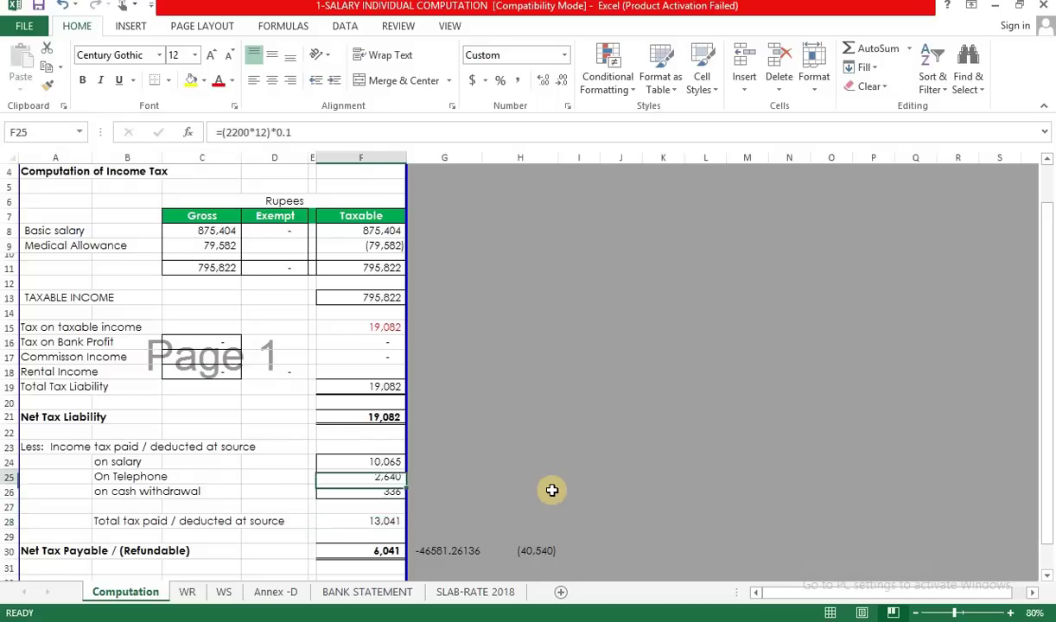
key("Down")
key("Down")
key("Down")
key("Down")
key("Down")
key("Down")
key("Down")
key("Down")
key("Down")
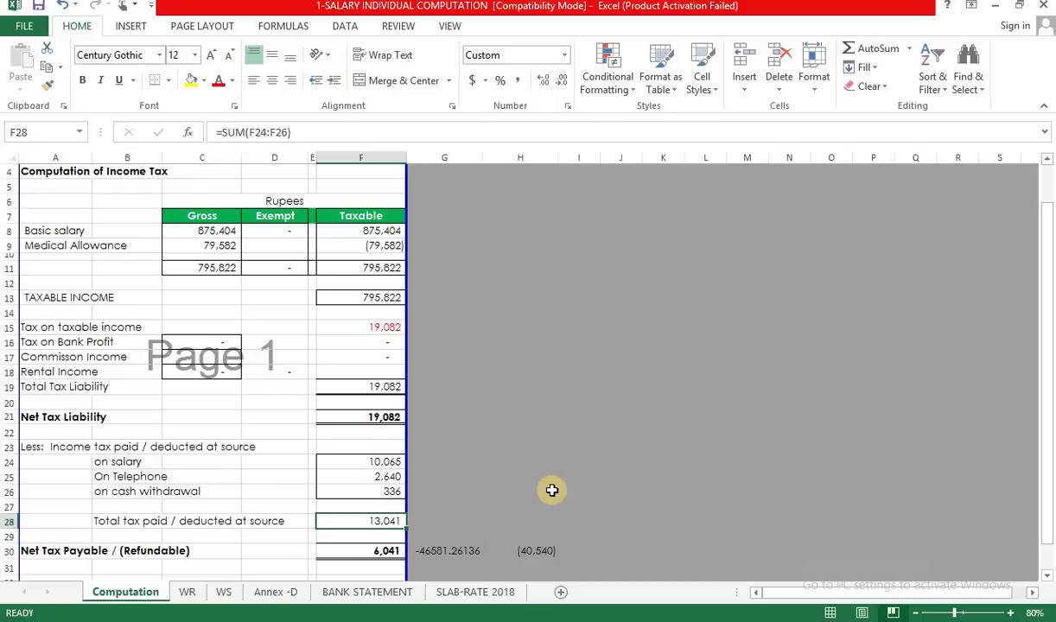
key("Down")
key("Down")
key("Down")
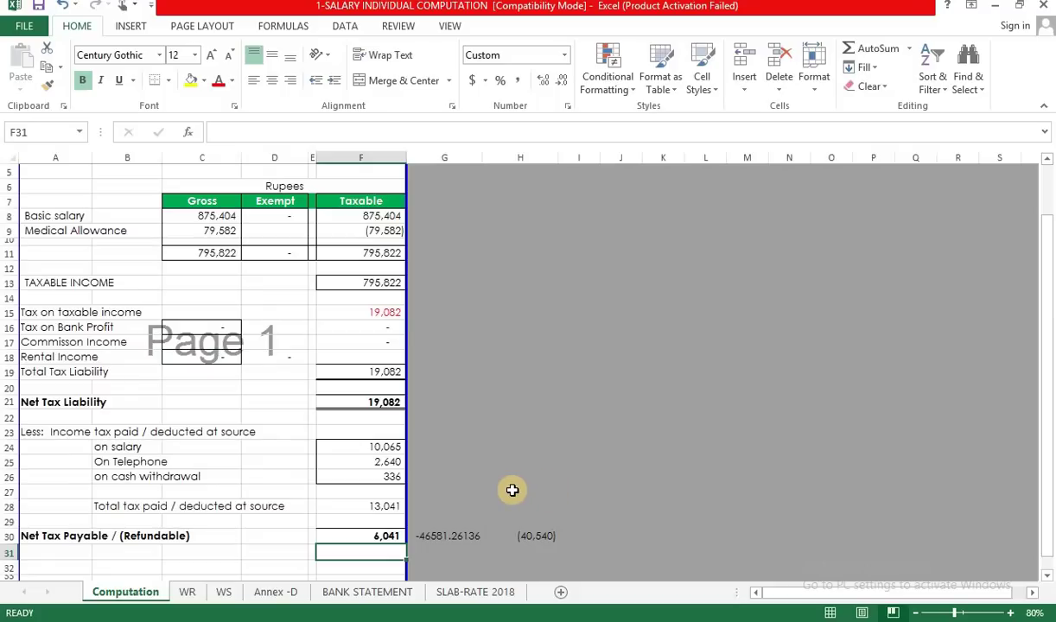
- Review the transactions on the BANK STATEMENT sheet and the net personal expenses on the Annex -D sheet
left_click(393, 591)
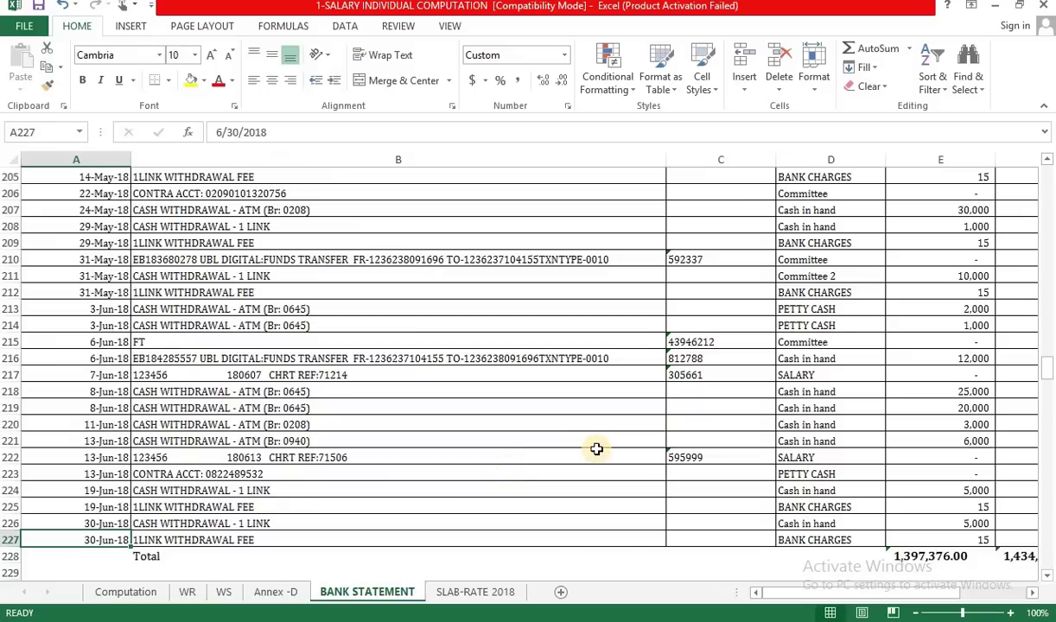
scroll(596, 449, "up", 16)
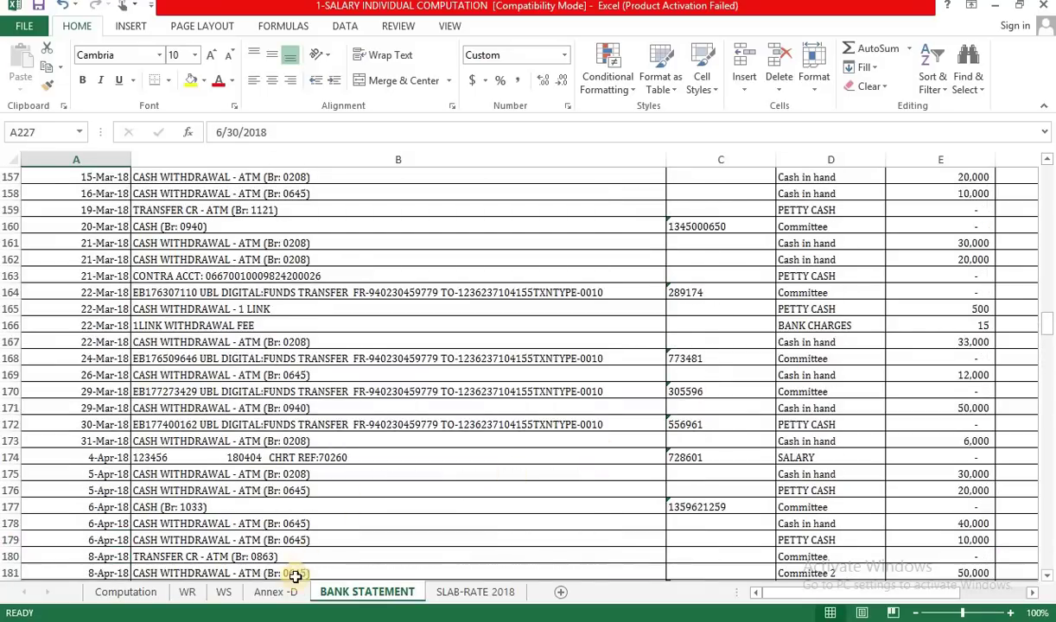
left_click(292, 592)
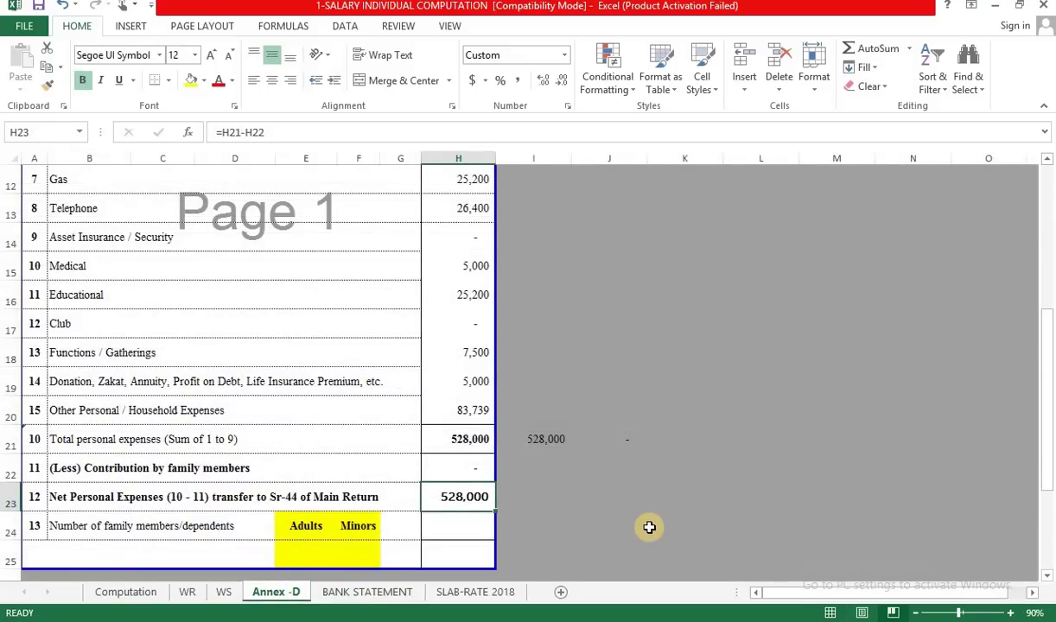
- Change the prior-year date heading in F5 of the WS sheet to 30.06.2018
left_click(224, 591)
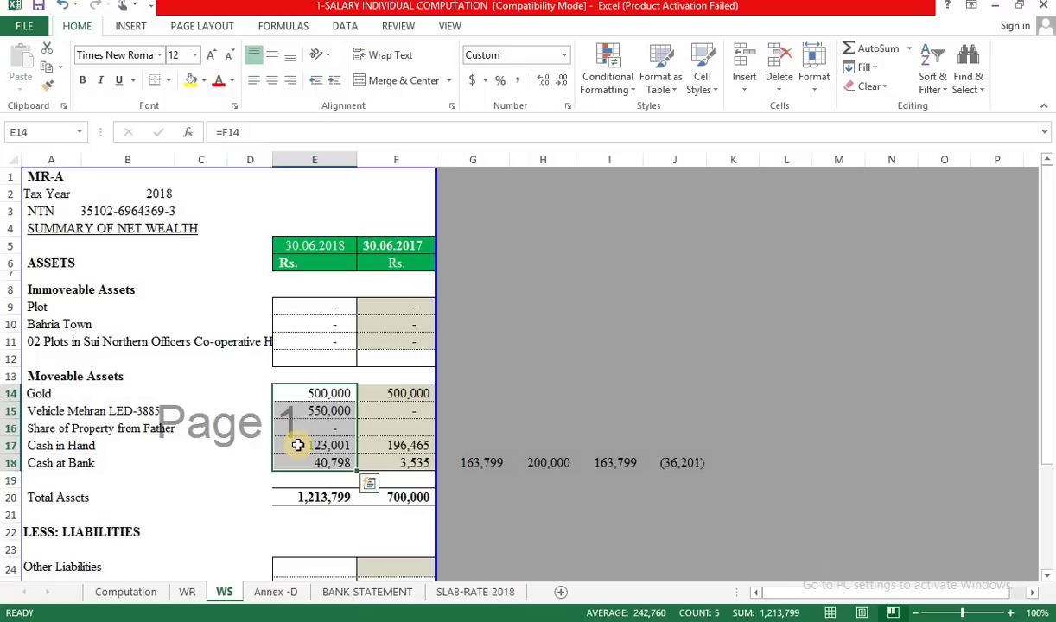
left_click(310, 246)
left_click(412, 244)
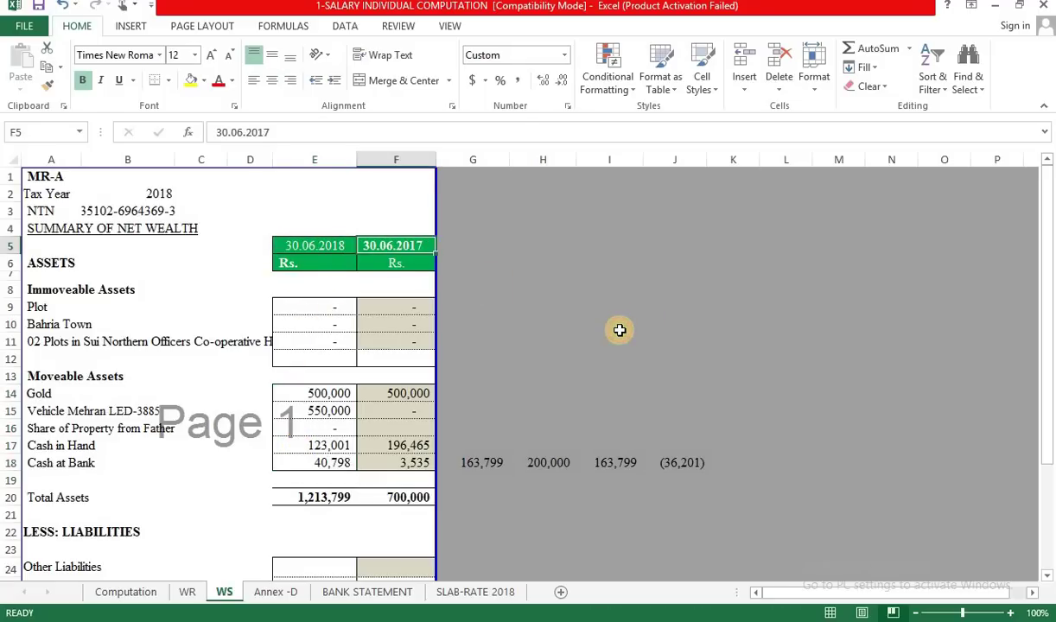
key("F2")
key("BackSpace")
type("8")
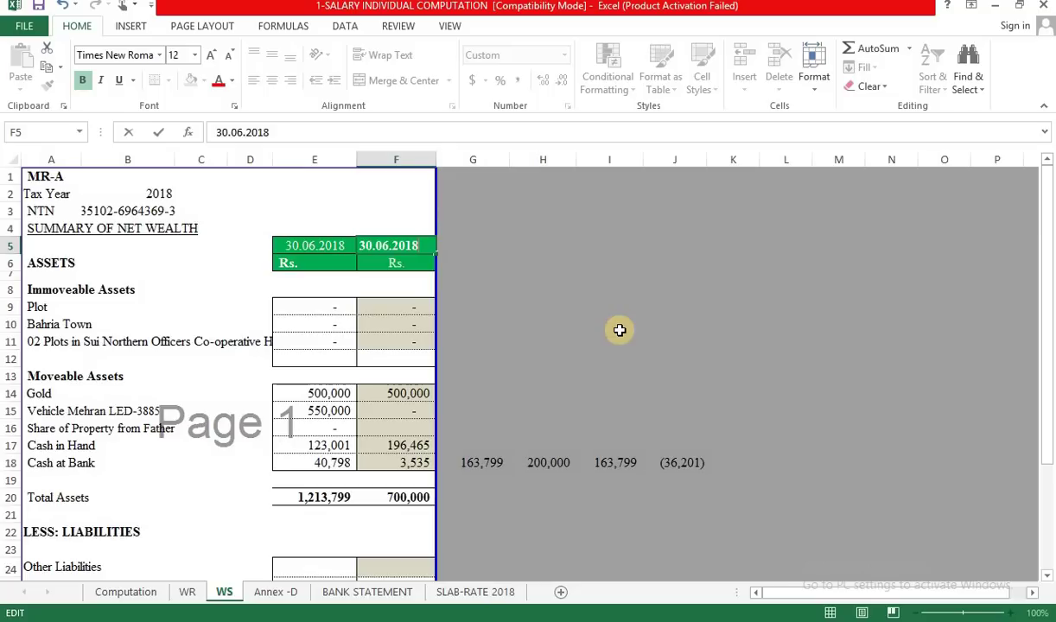
key("Return")
key("Down")
key("Down")
key("Down")
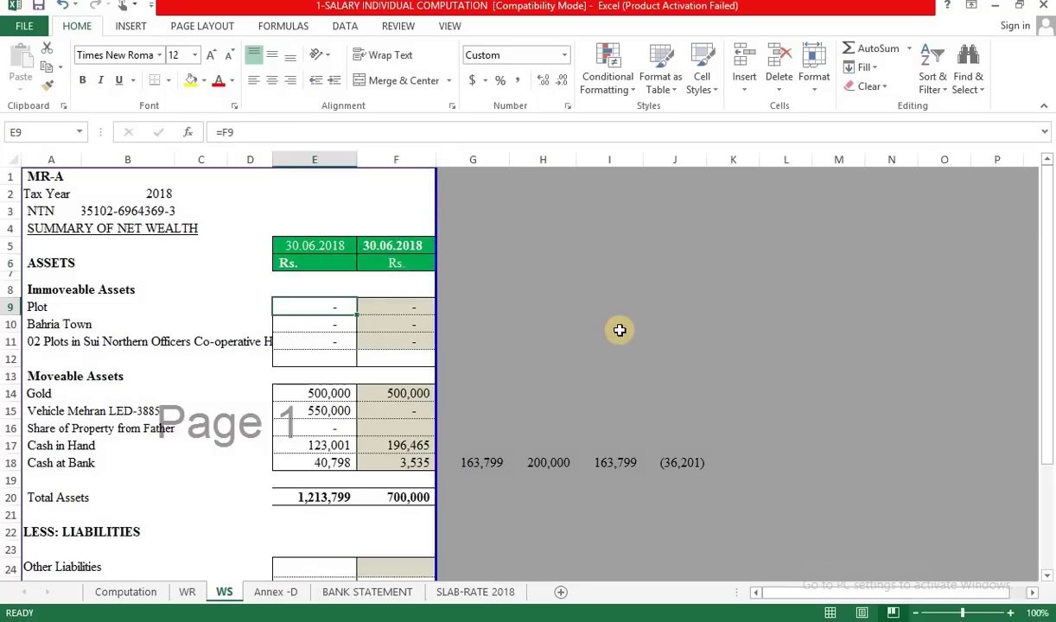
- Check the opening net wealth in F30 and undo the date heading change in F5
scroll(570, 332, "down", 3)
left_click(413, 527)
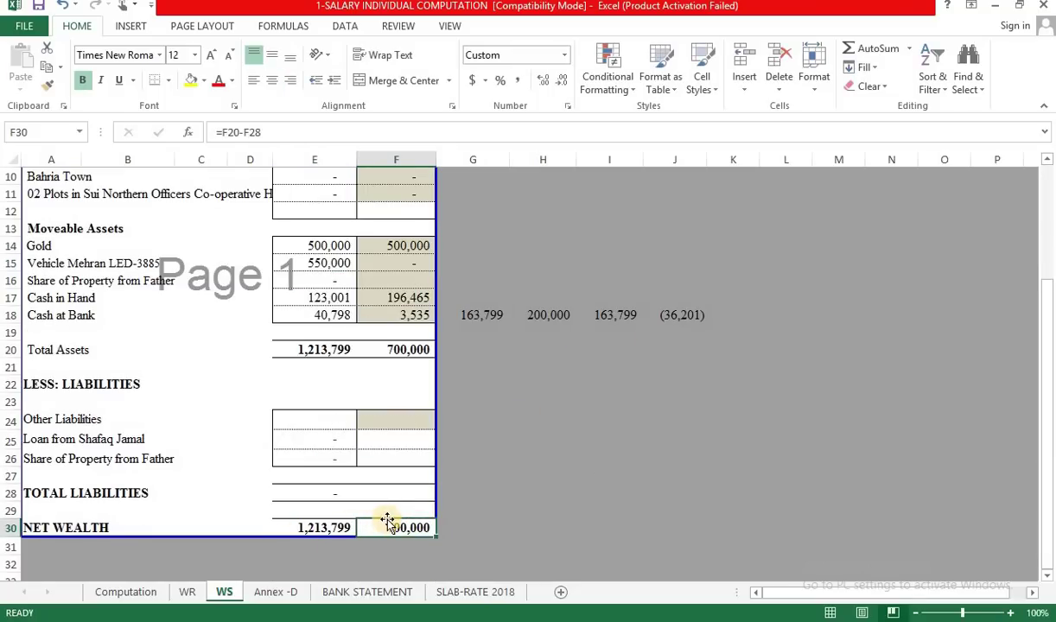
key("ctrl+z")
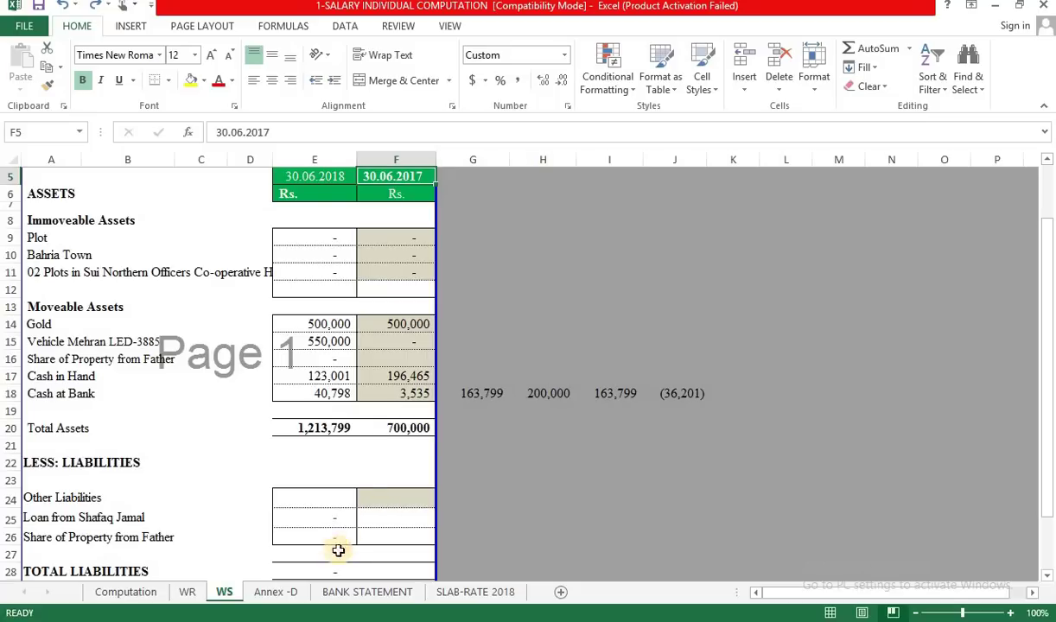
- Review the net wealth change in F11 and the inflows and outflows listed on the WR sheet
left_click(190, 593)
scroll(519, 478, "up", 5)
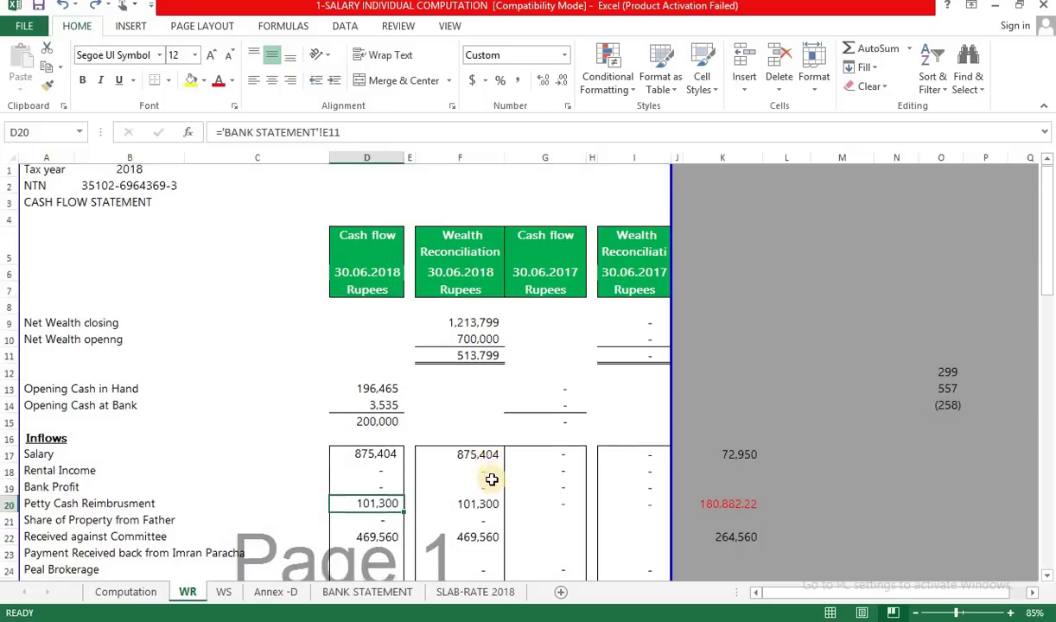
scroll(562, 476, "down", 2)
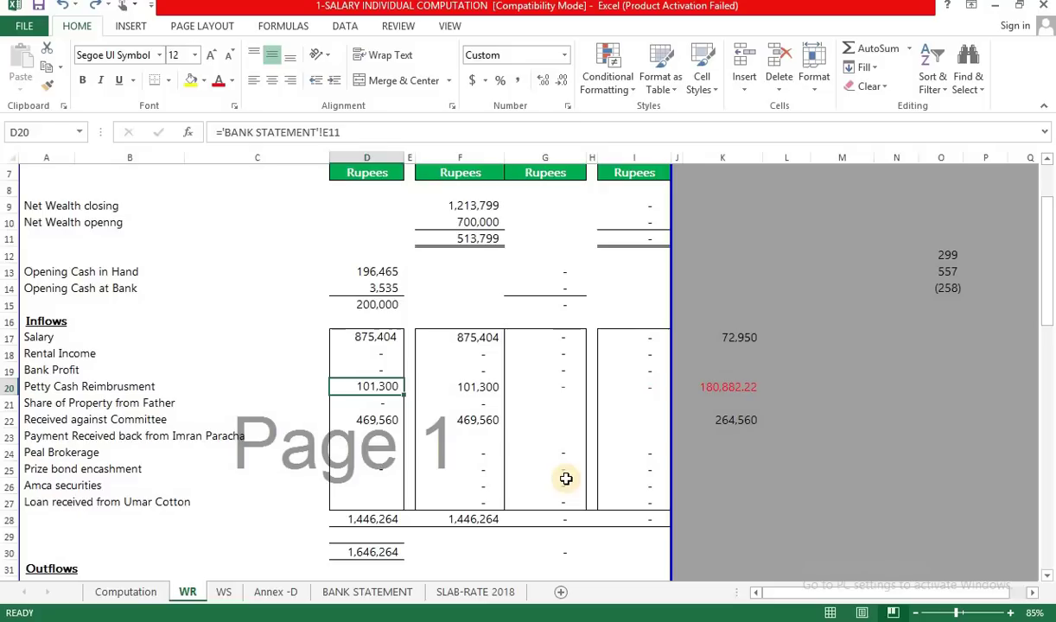
scroll(553, 456, "up", 2)
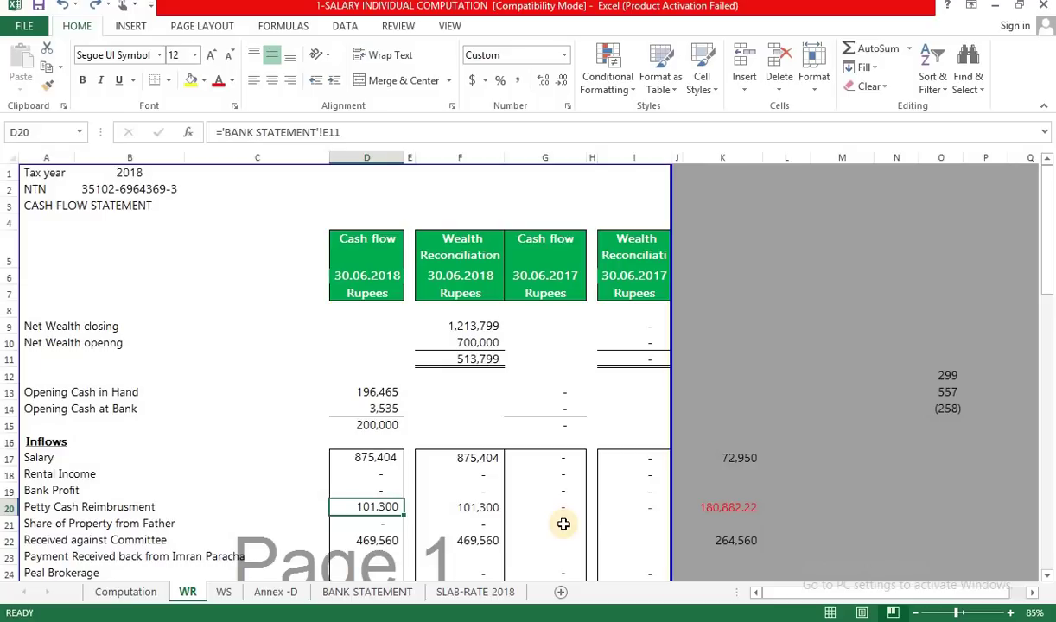
left_click(492, 359)
scroll(502, 424, "down", 2)
scroll(502, 424, "down", 4)
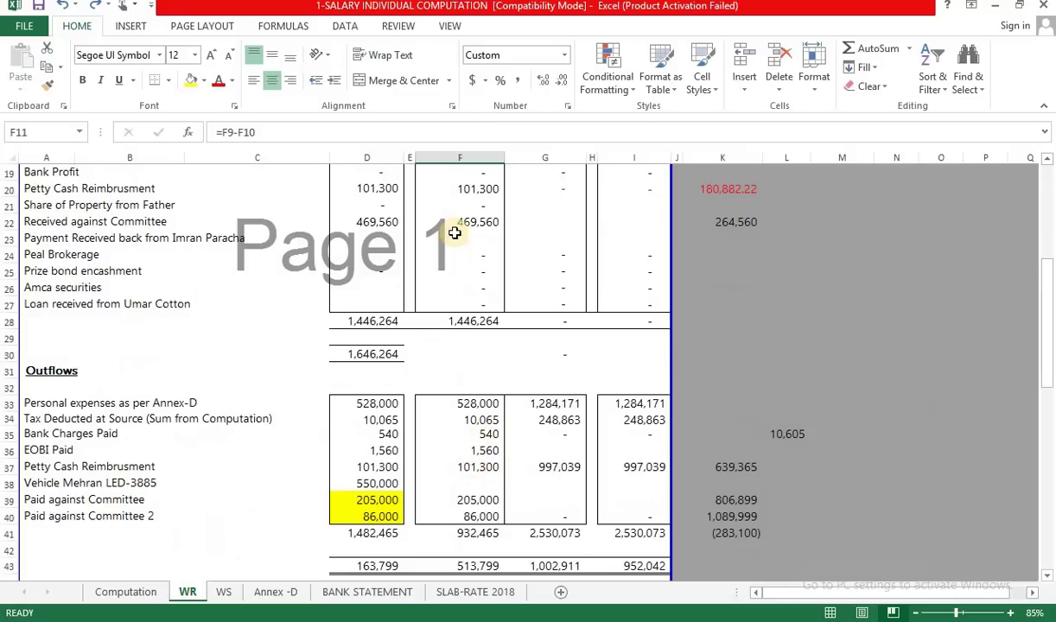
- Trace the reconciliation check formula in F45 back to the net wealth change in F11 and the balance in F43
scroll(504, 412, "down", 2)
left_click(483, 501)
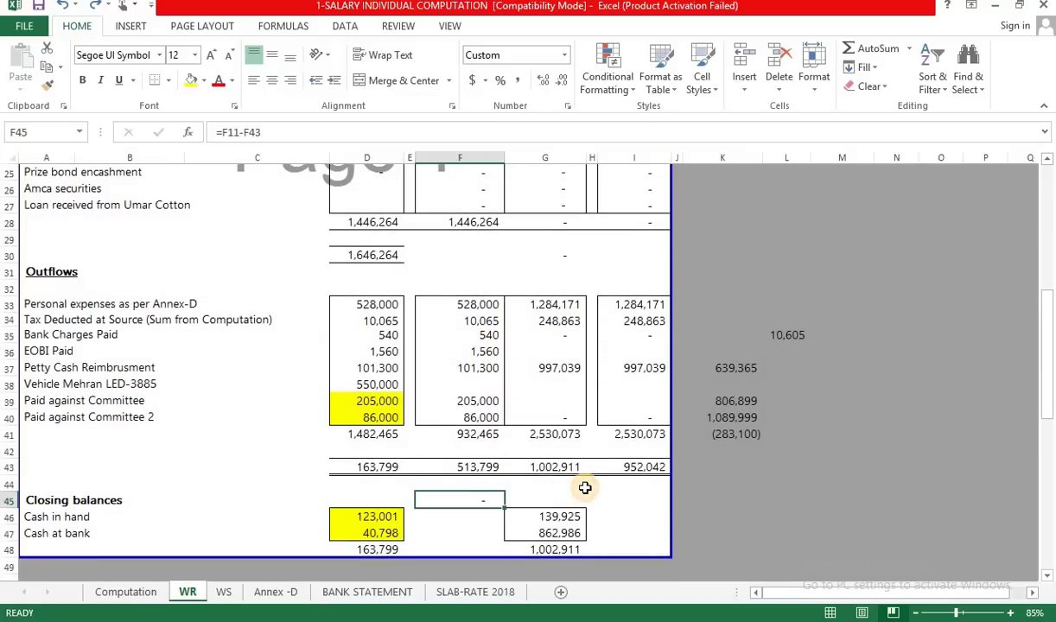
key("F2")
scroll(584, 485, "up", 7)
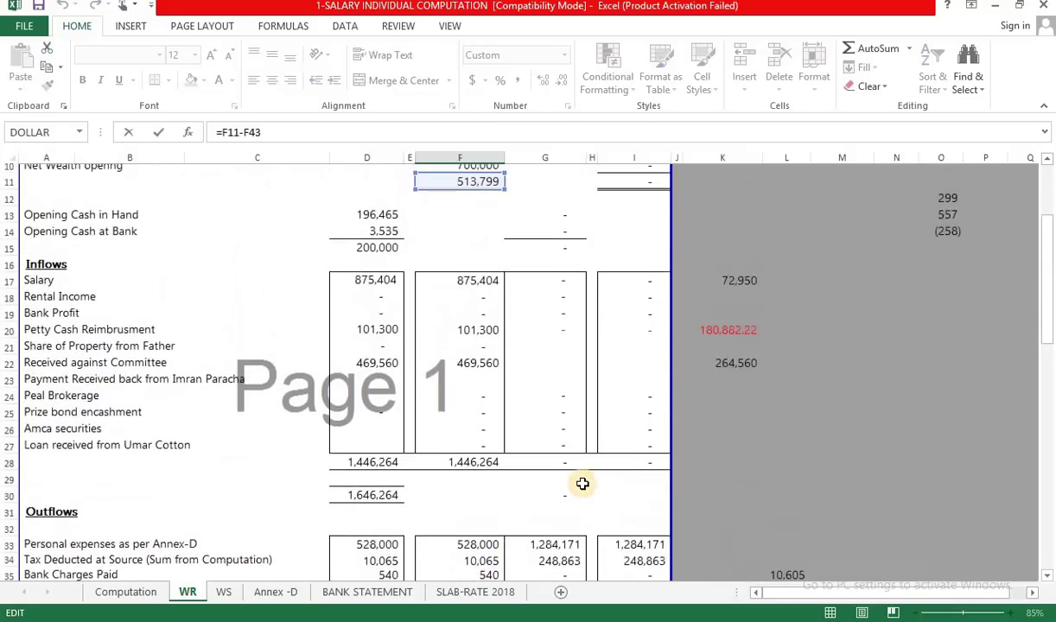
scroll(502, 389, "down", 7)
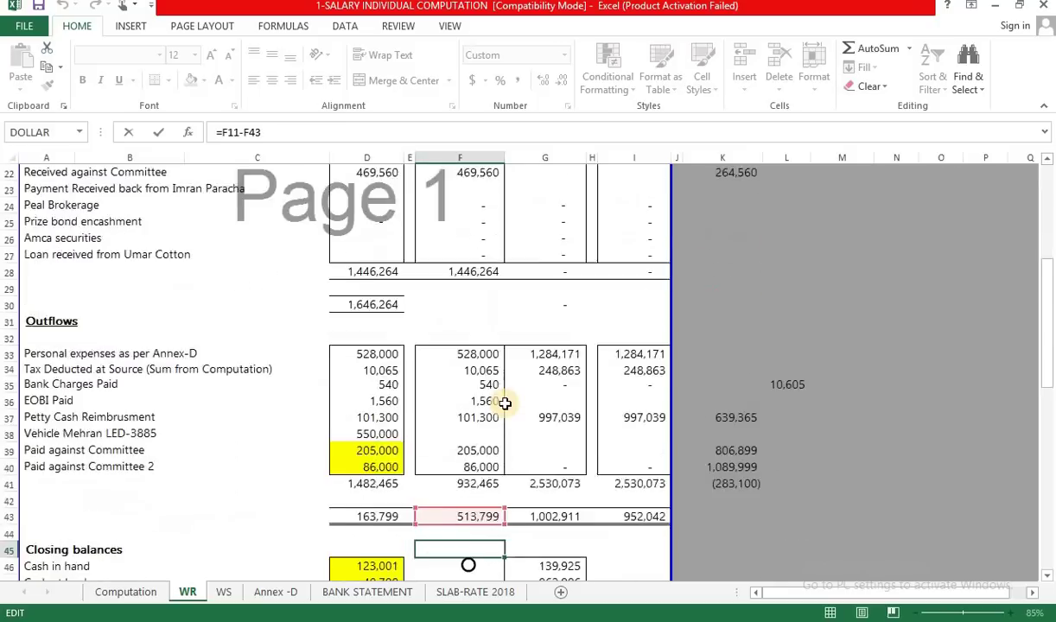
scroll(515, 393, "up", 8)
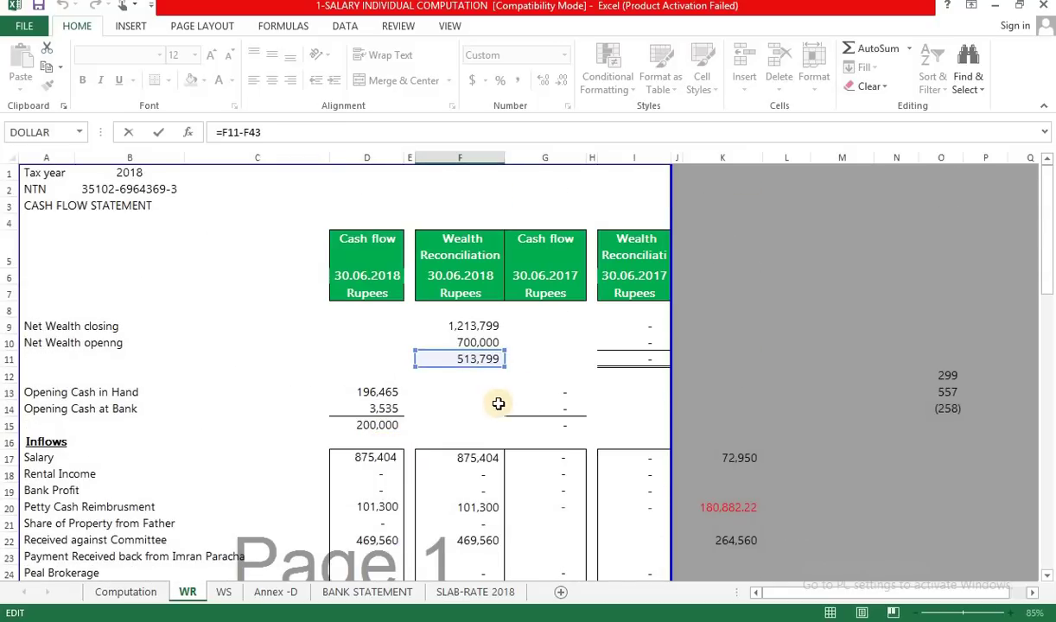
scroll(497, 400, "down", 8)
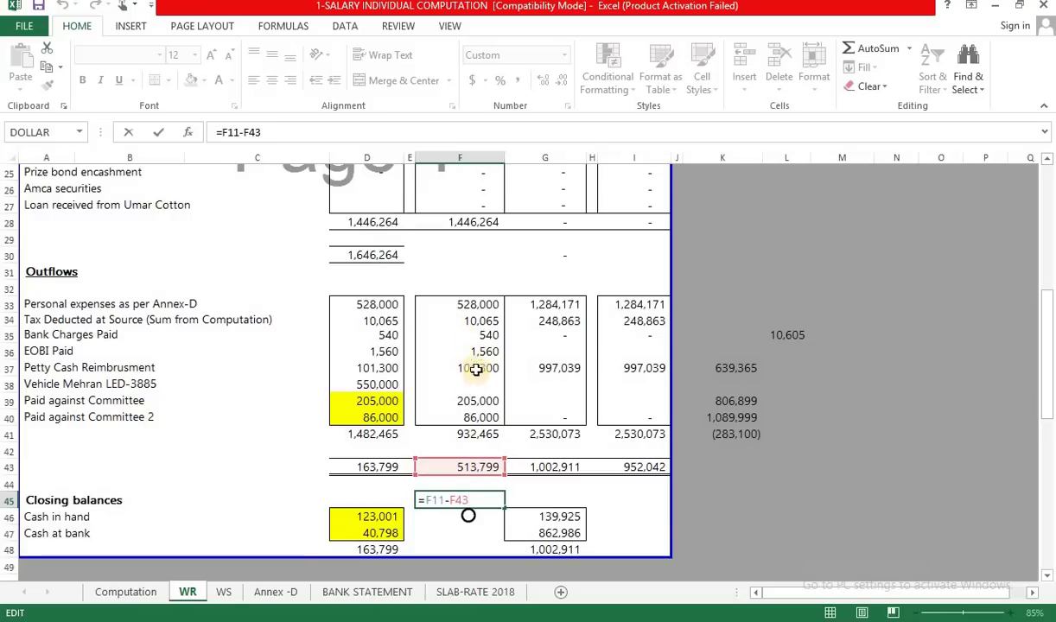
key("Return")
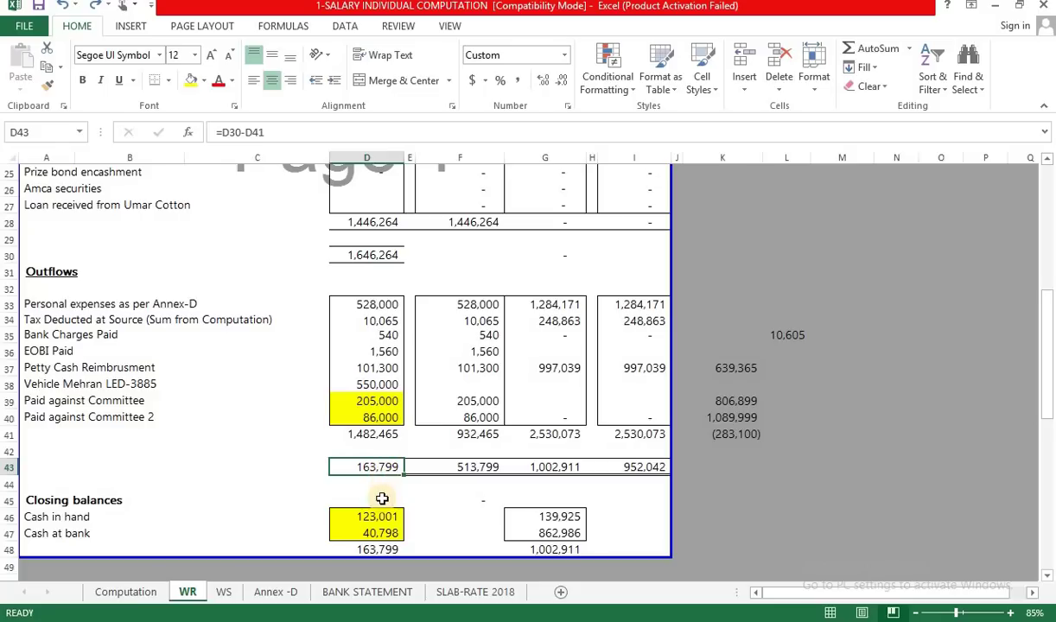
- Check the closing cash in hand and bank balances in D46:D47 against D43, and return to the Computation sheet
left_click_drag(377, 516, 378, 531)
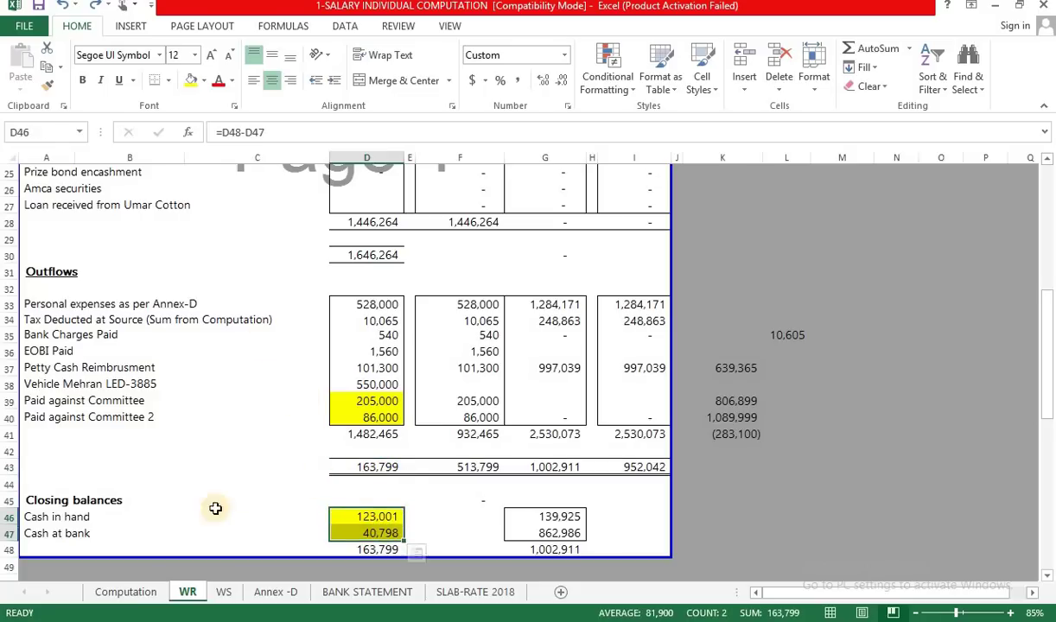
left_click(121, 591)
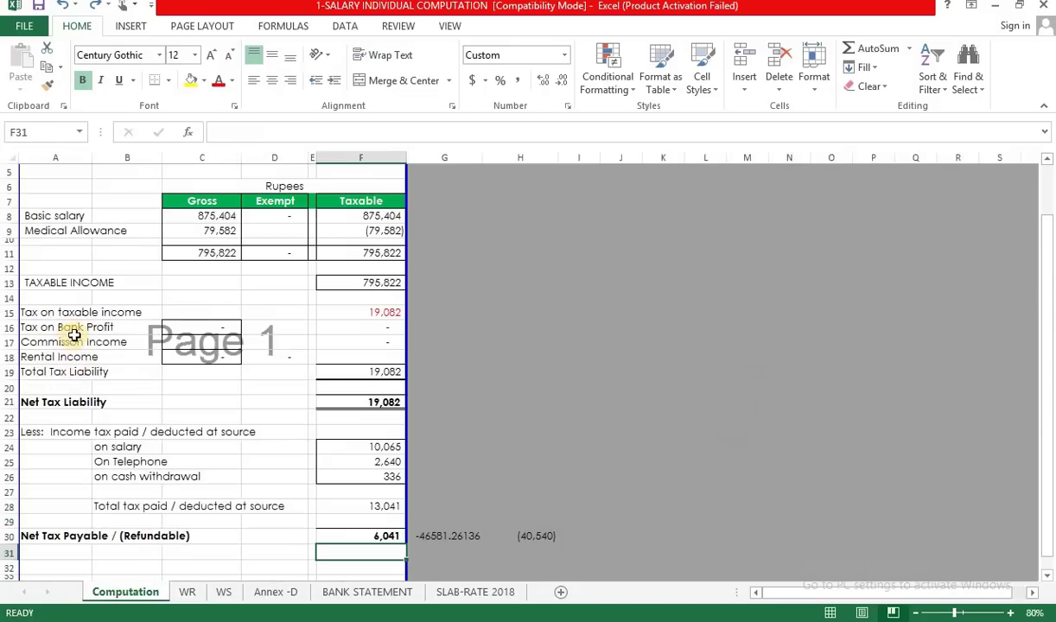
- Check the medical allowance formula in C9 on the Computation sheet
left_click(367, 298)
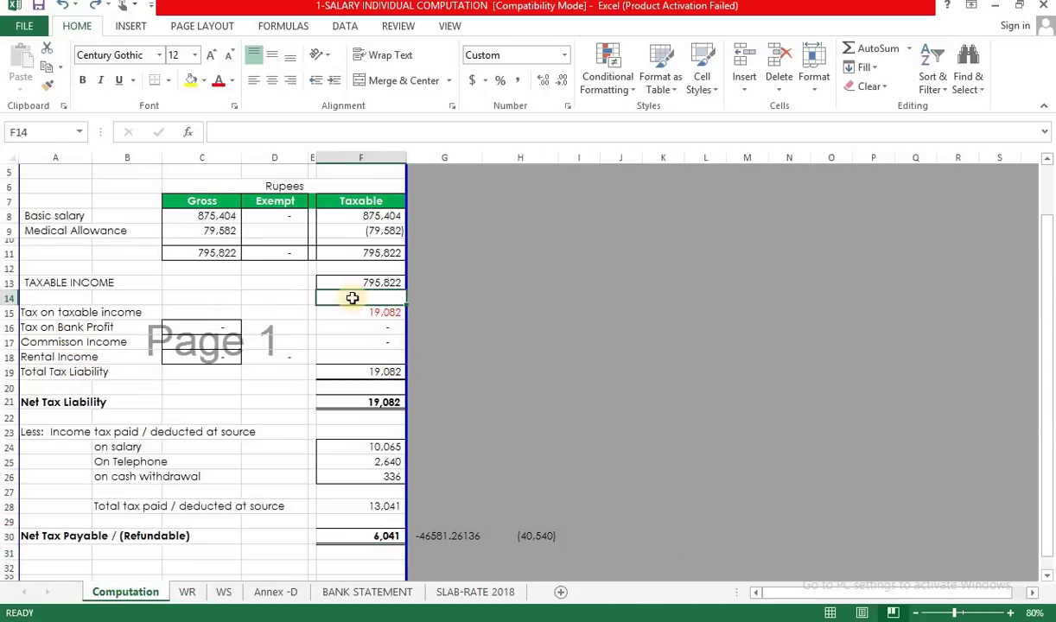
left_click(221, 233)
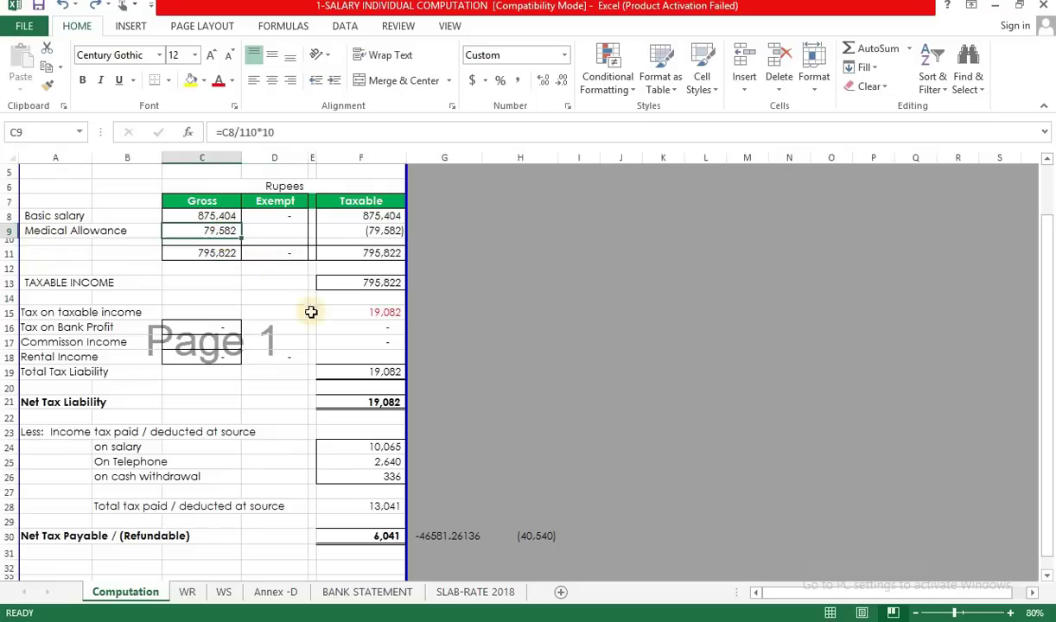
- Review the taxes deducted at source on salary, telephone and cash withdrawal in F24:F26 and the net tax payable formula in F30
left_click(387, 447)
left_click(386, 462)
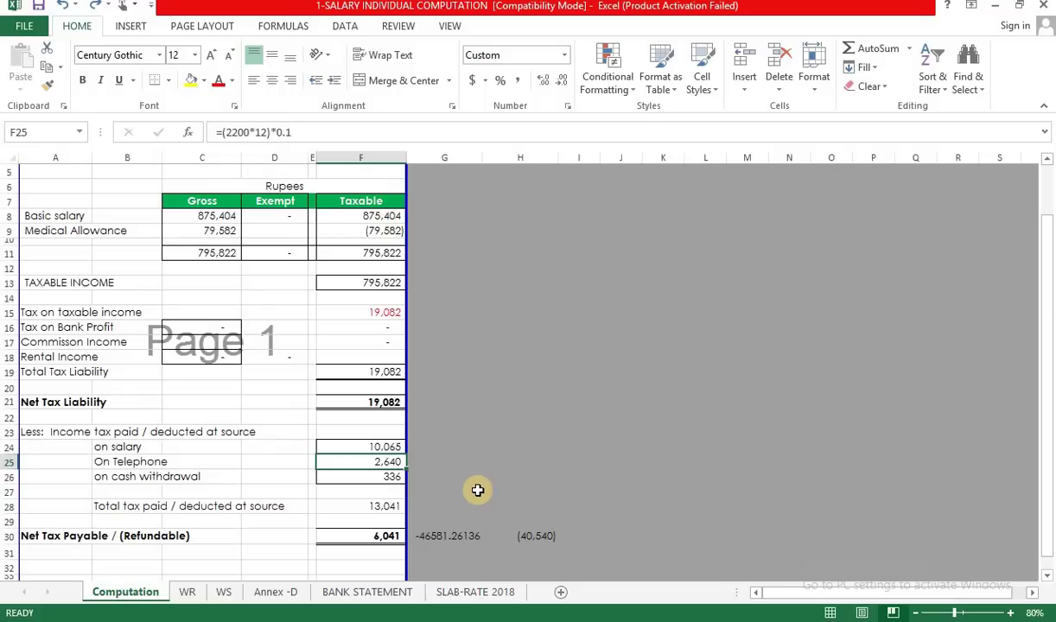
left_click(458, 462)
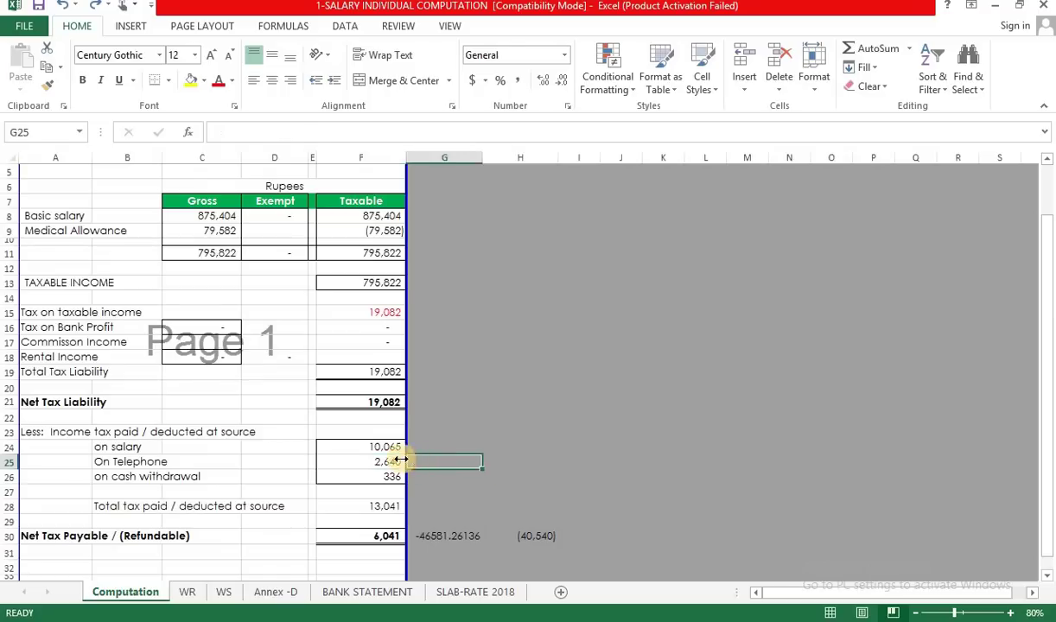
left_click_drag(383, 451, 391, 480)
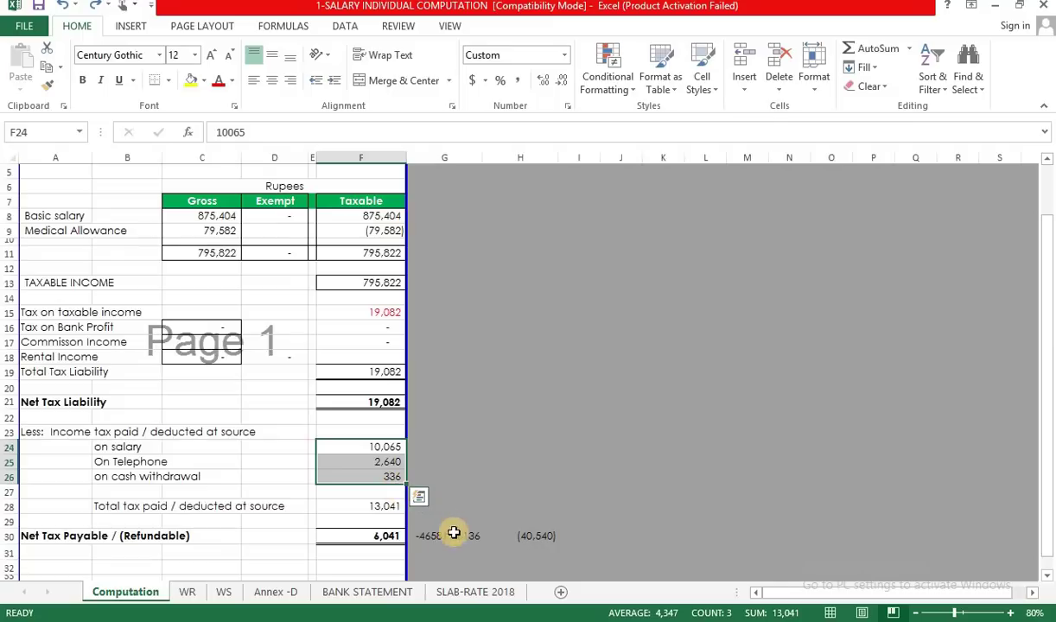
left_click(386, 476)
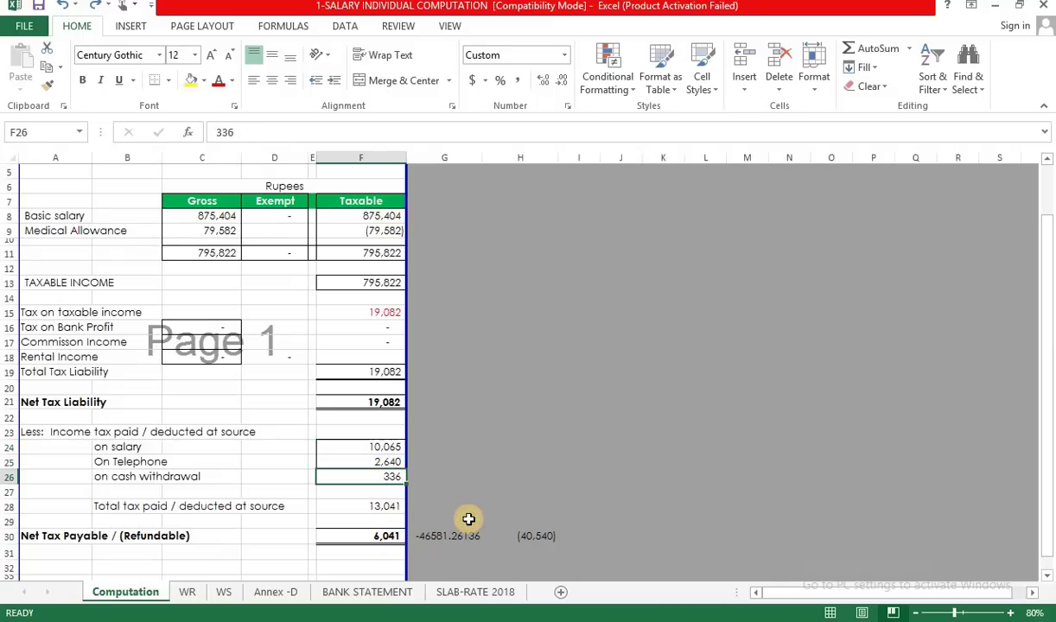
left_click(388, 536)
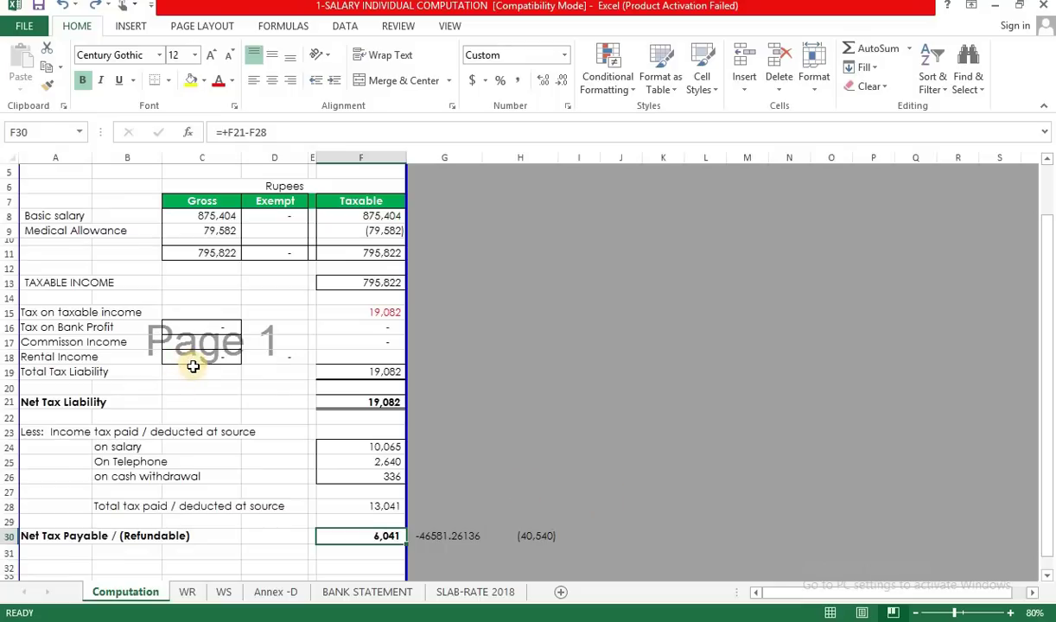
scroll(173, 369, "up", 2)
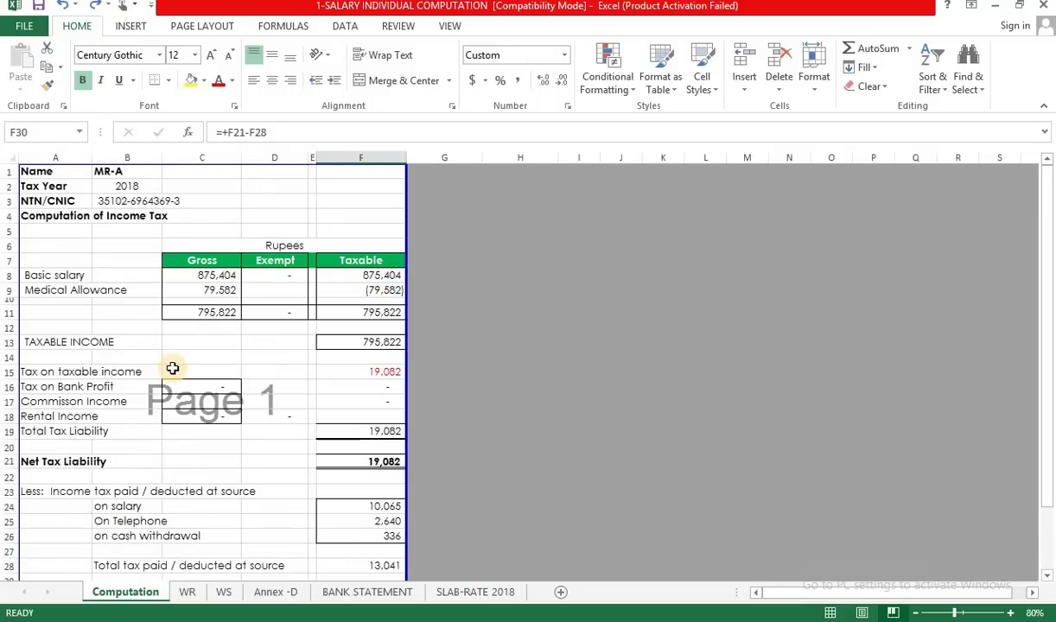